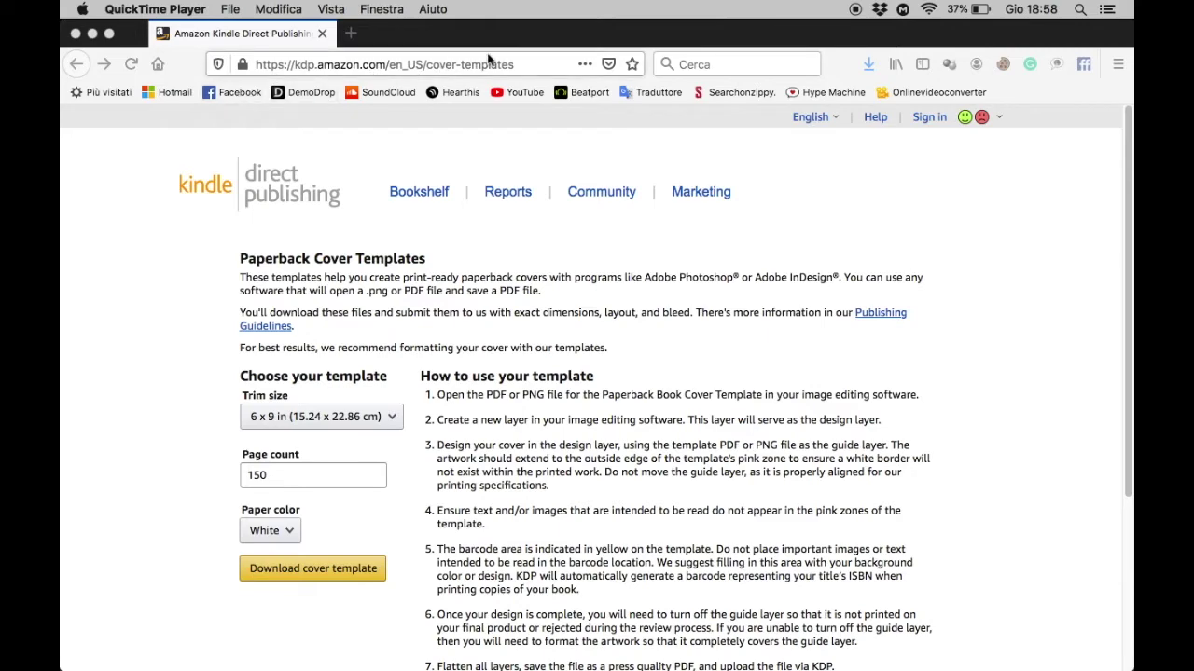
Choose 6 x 9 in as the KDP cover template trim size.
scroll(199, 338, down, 3)
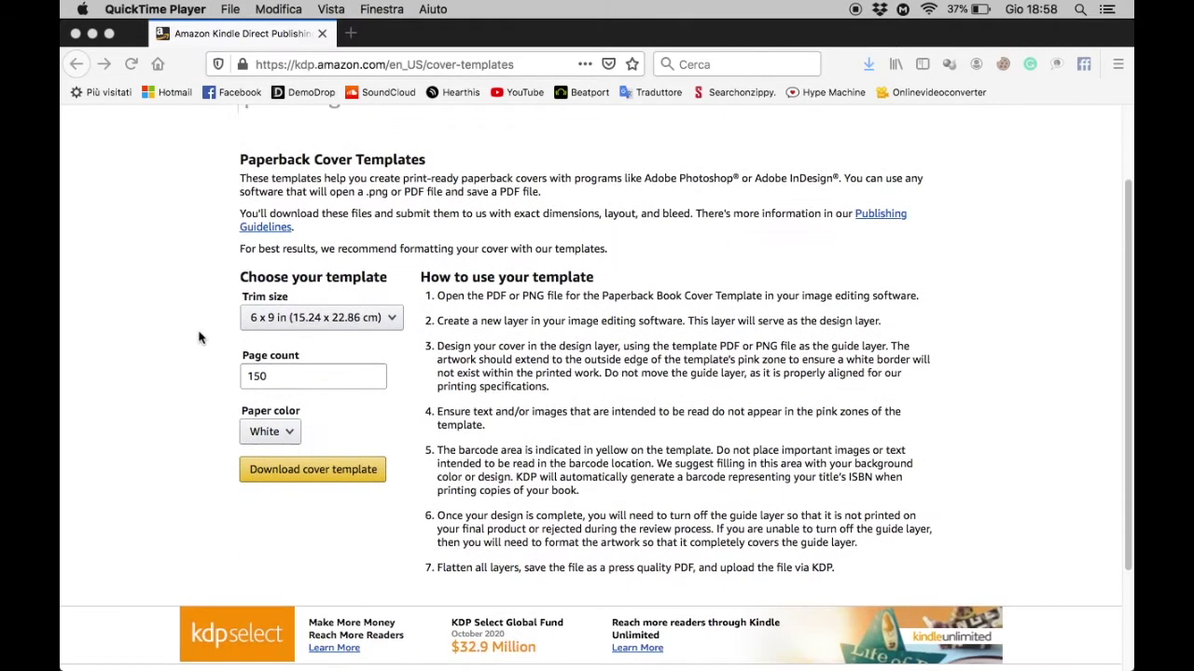
scroll(196, 325, down, 2)
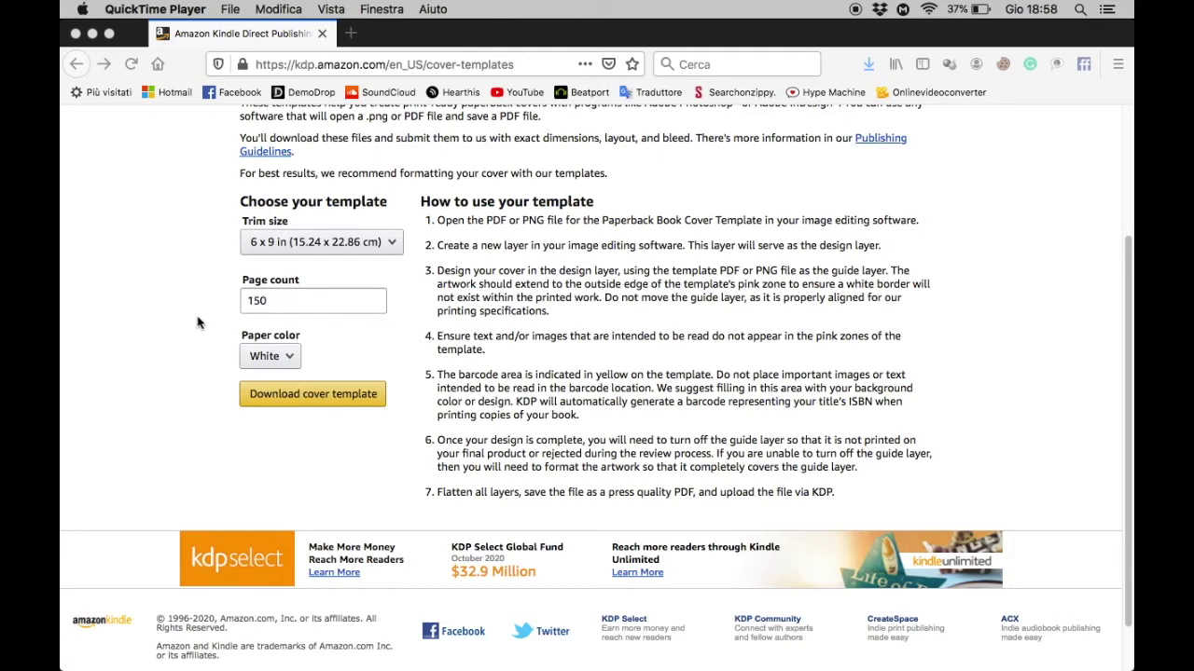
click(343, 246)
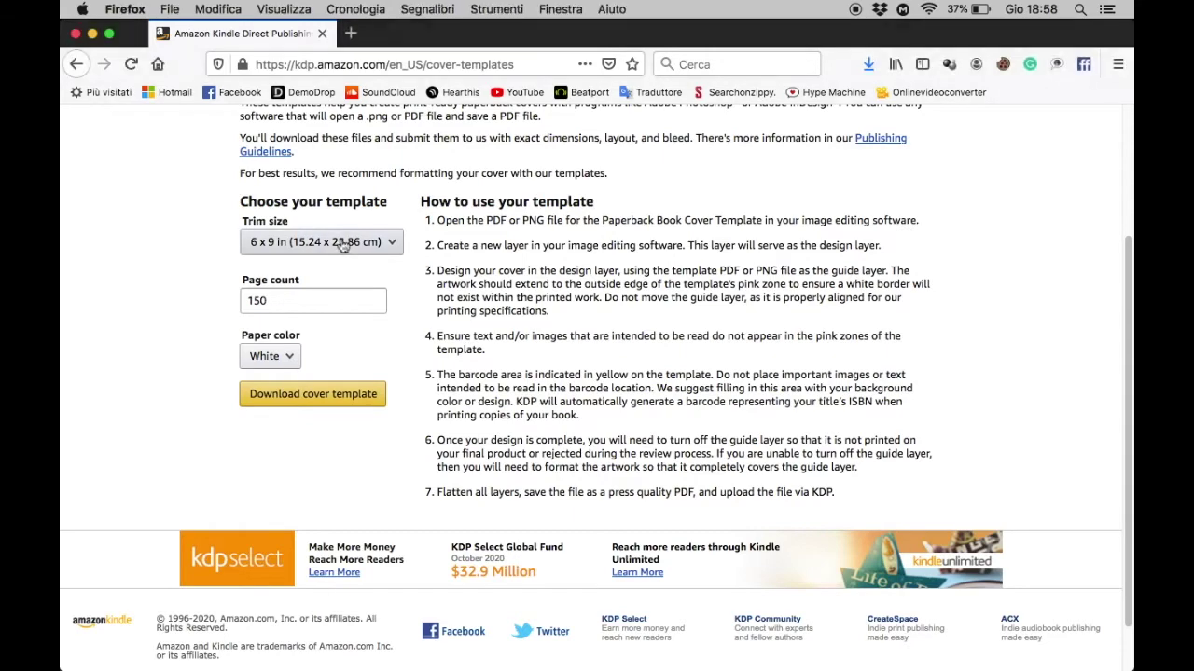
click(350, 249)
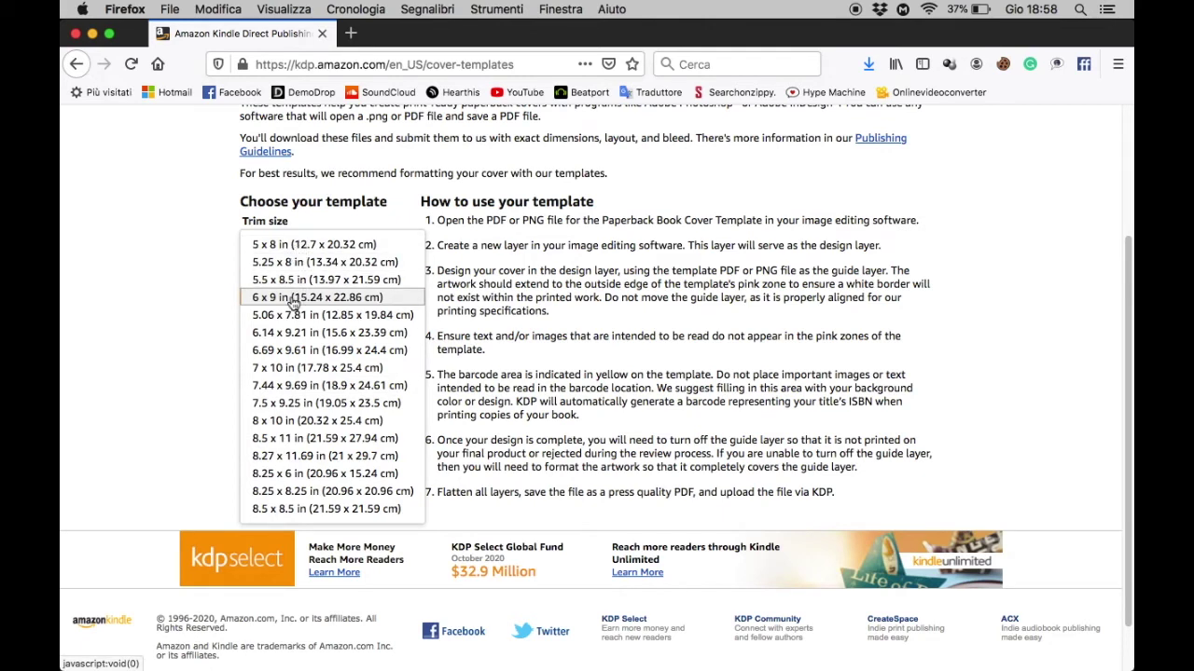
click(294, 300)
Enter 150 pages with white paper and save the template as BookCover6x9_BW_150.zip.
double_click(261, 302)
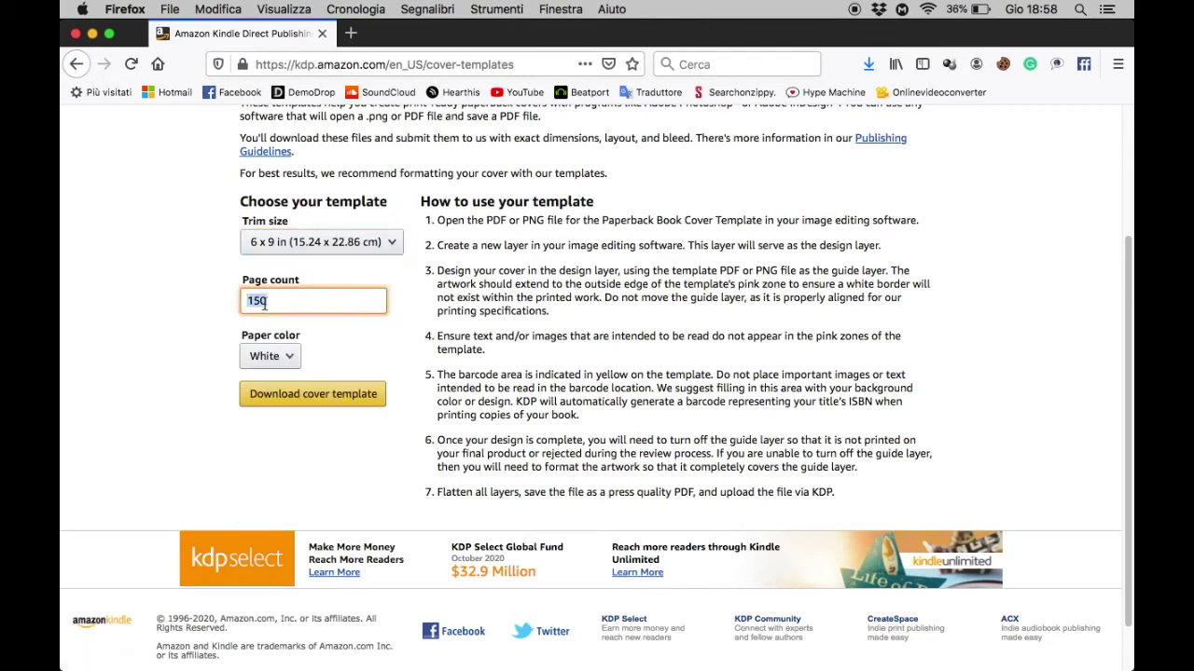
click(199, 312)
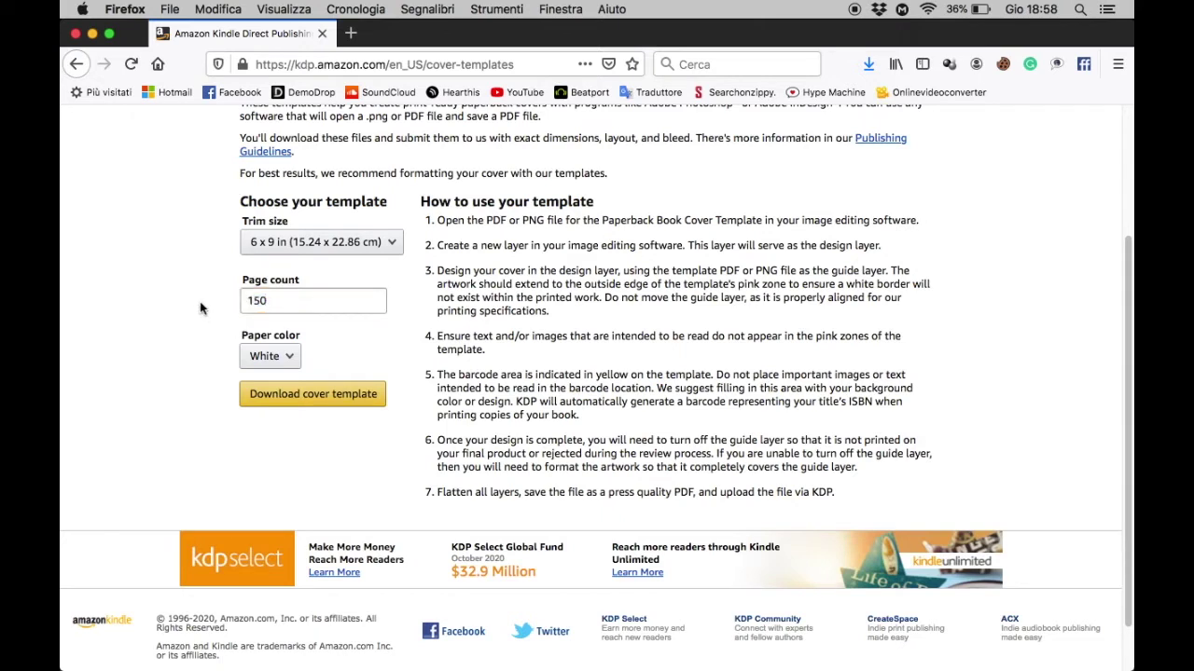
click(318, 304)
double_click(319, 303)
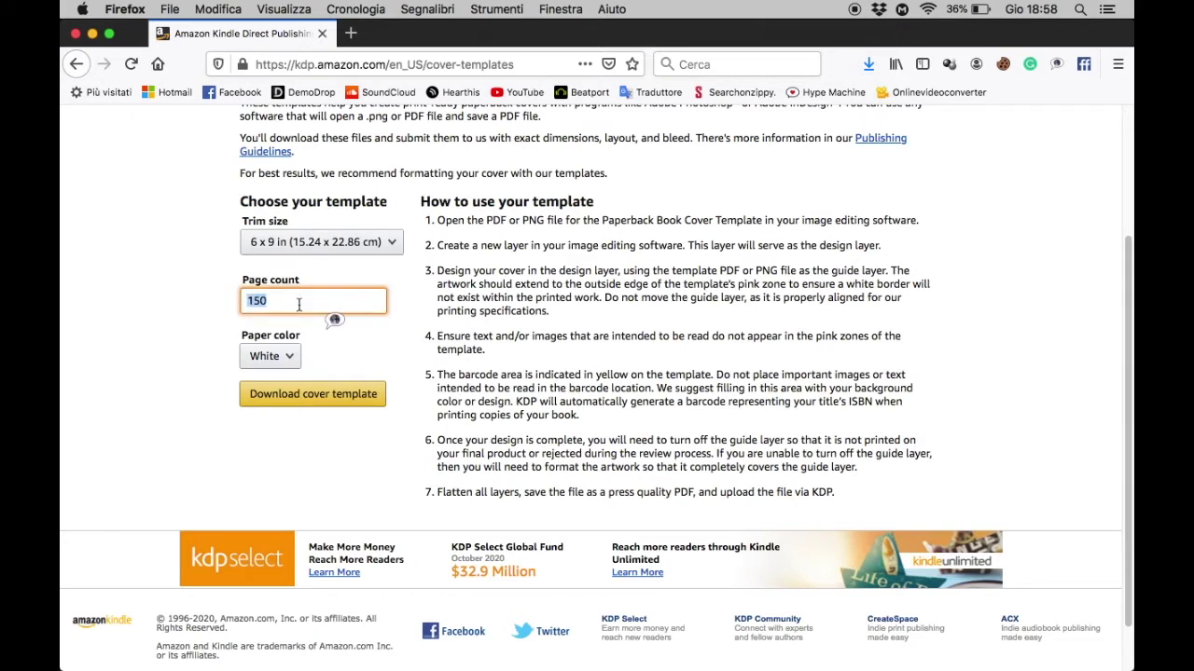
click(319, 404)
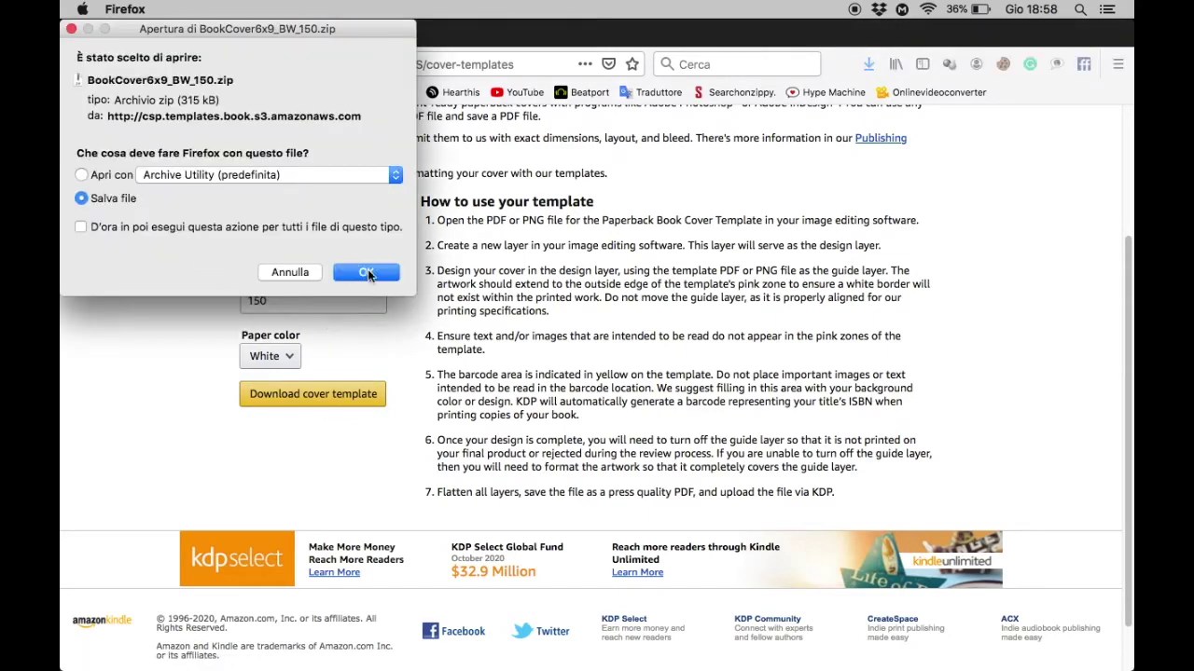
click(366, 272)
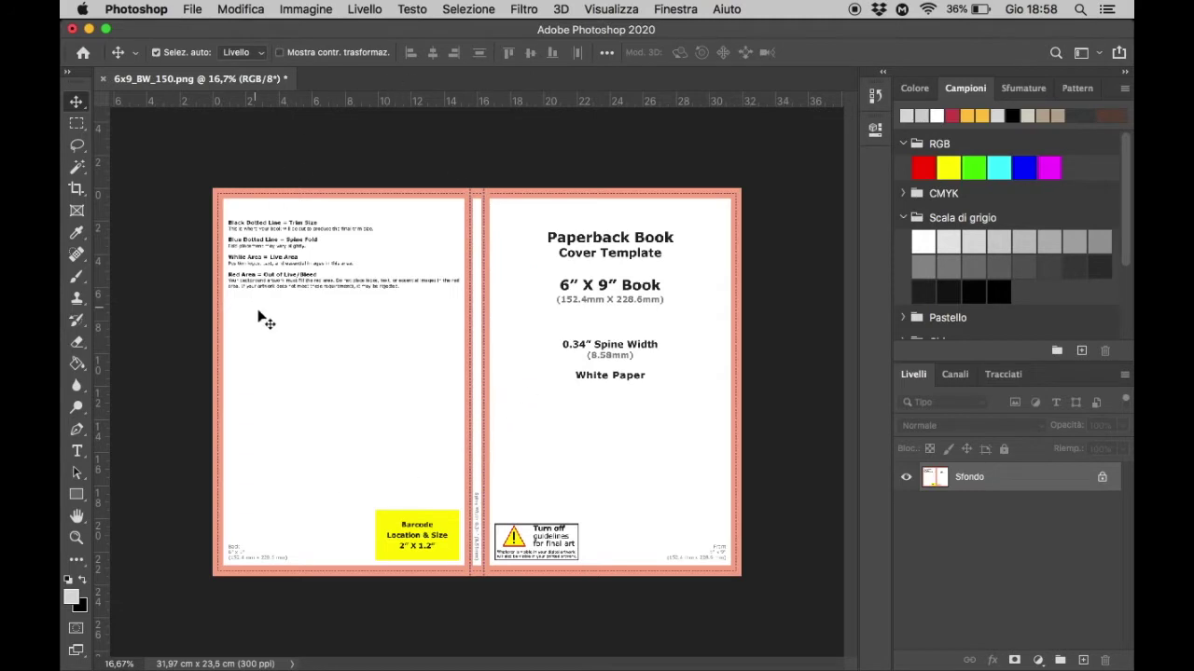
Rename the locked background layer to 'sfondo' to unlock it, then drag out a horizontal guide.
double_click(999, 483)
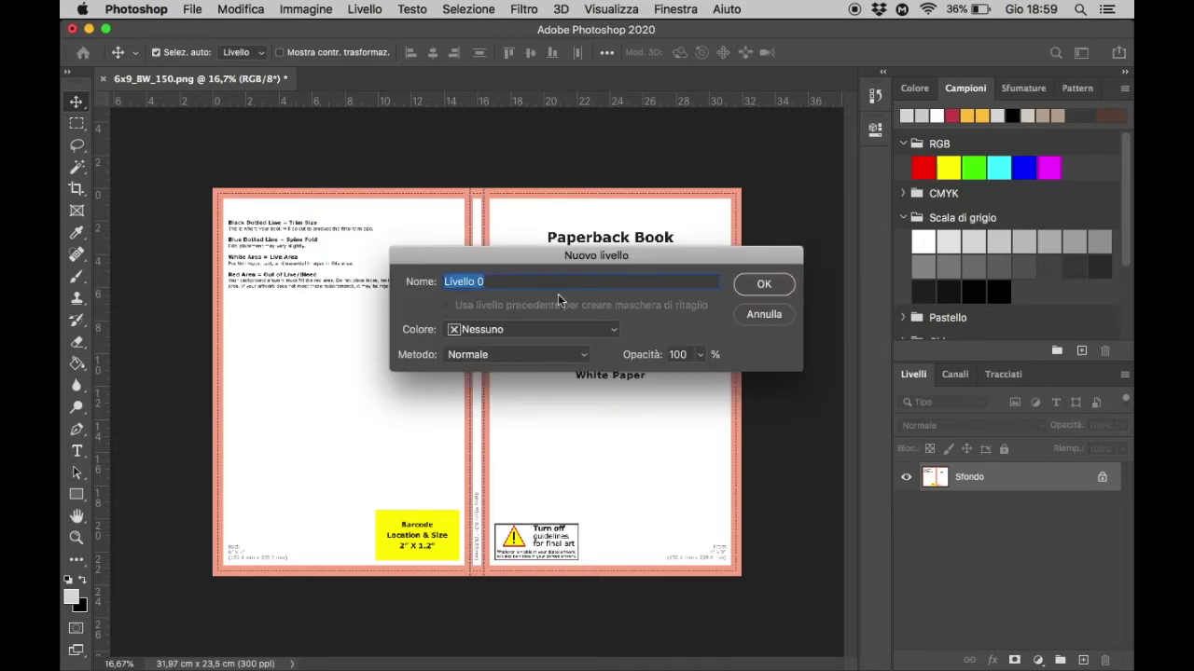
click(618, 282)
triple_click(568, 284)
text(sfondo)
key(Return)
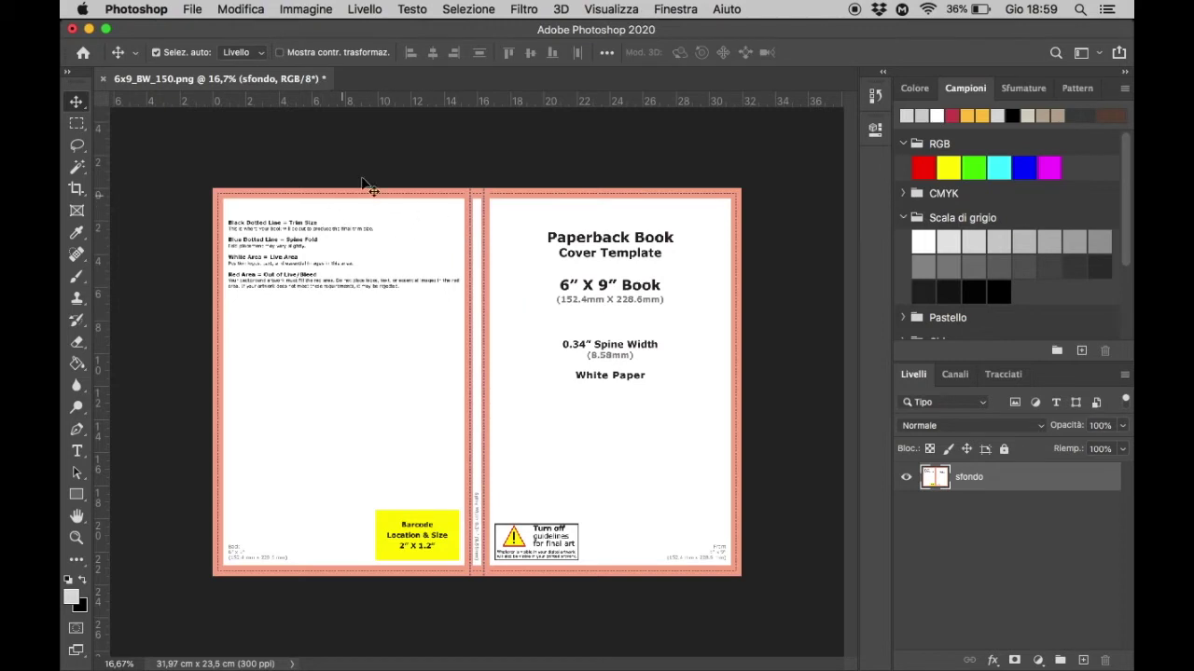
drag(378, 103, 378, 180)
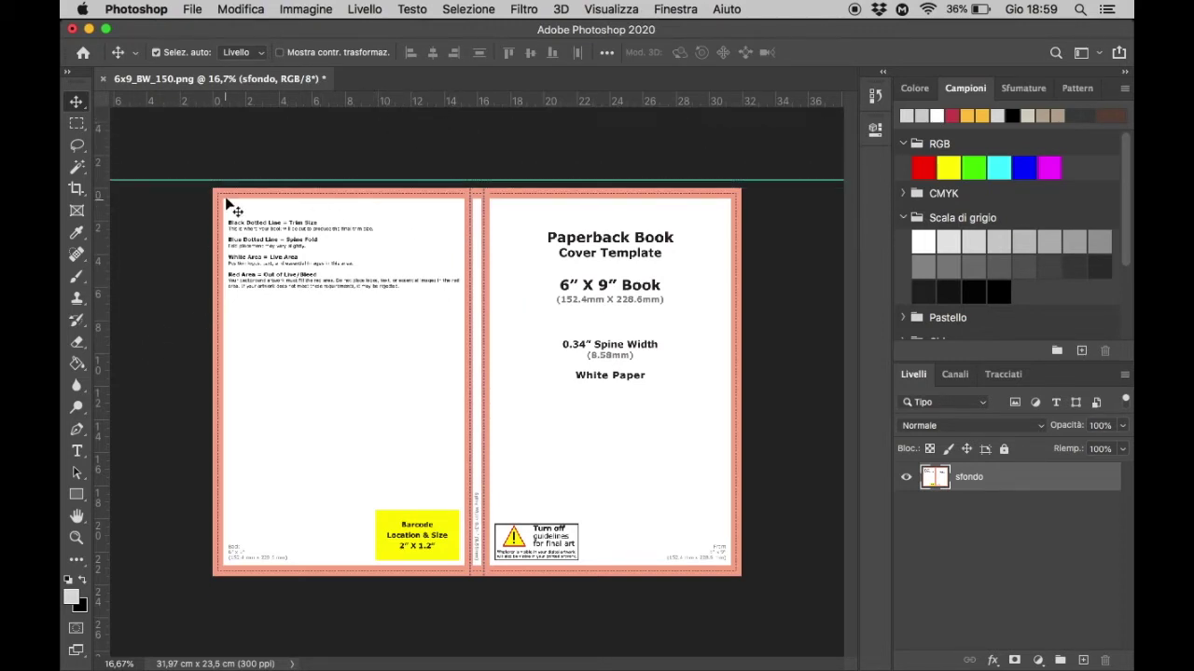
Place guides on the template's top, left, bottom (23.50 cm) and right edges.
drag(218, 182, 218, 188)
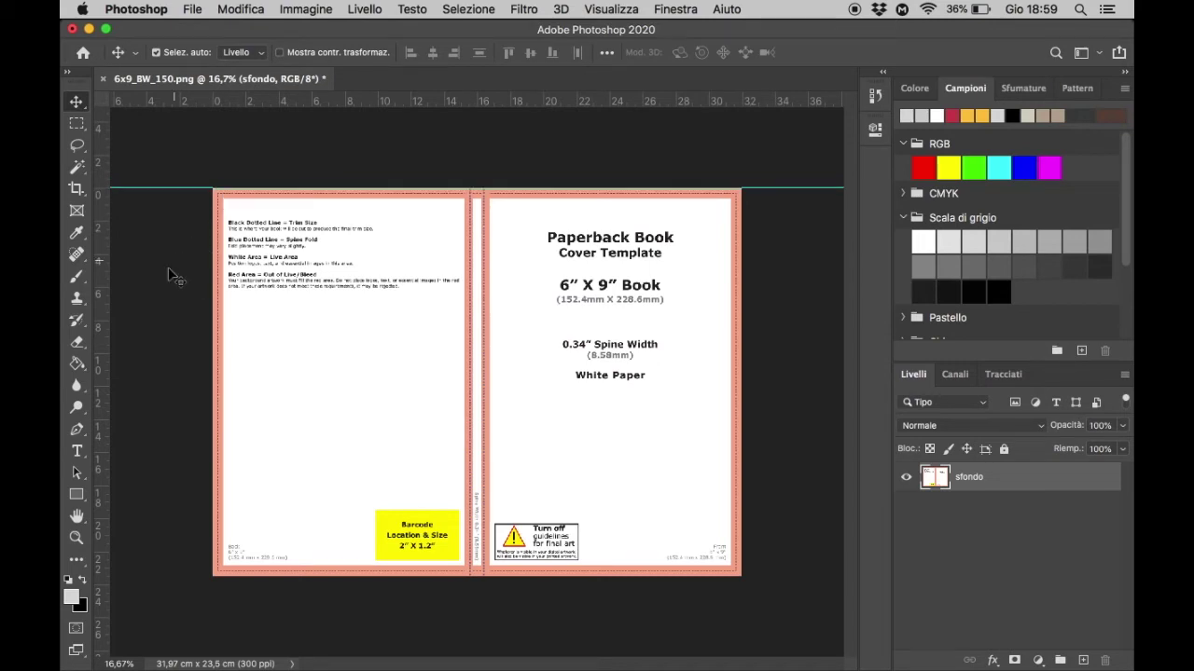
drag(104, 369, 214, 363)
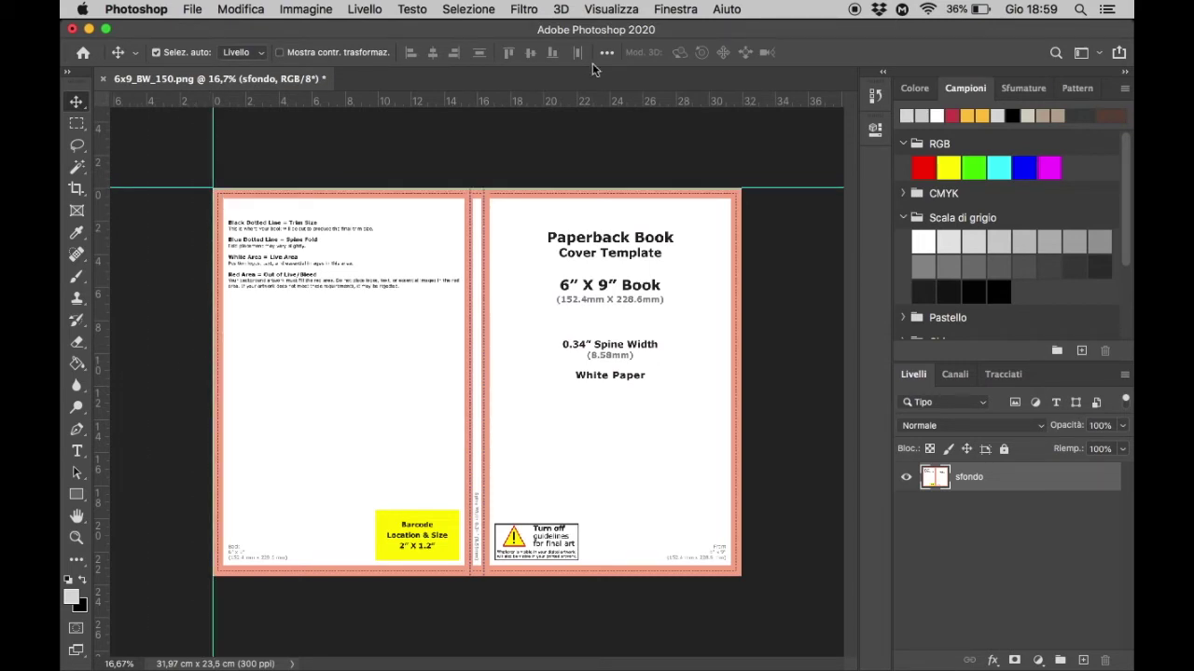
drag(610, 103, 593, 575)
drag(100, 401, 742, 383)
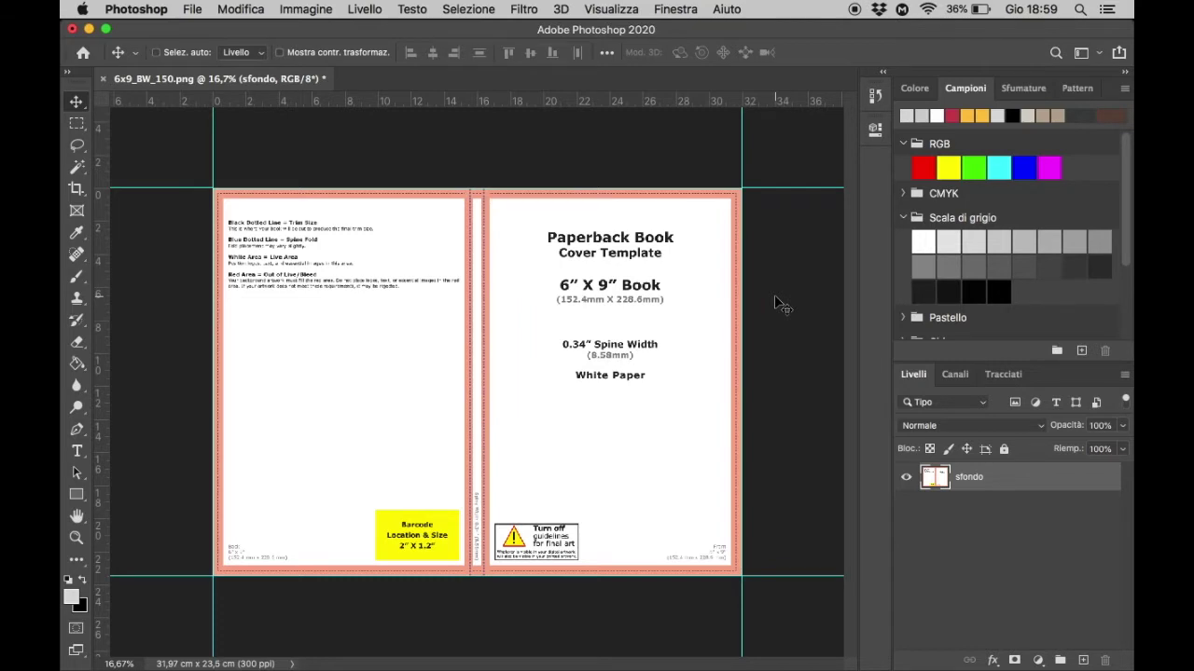
scroll(782, 305, up, 1)
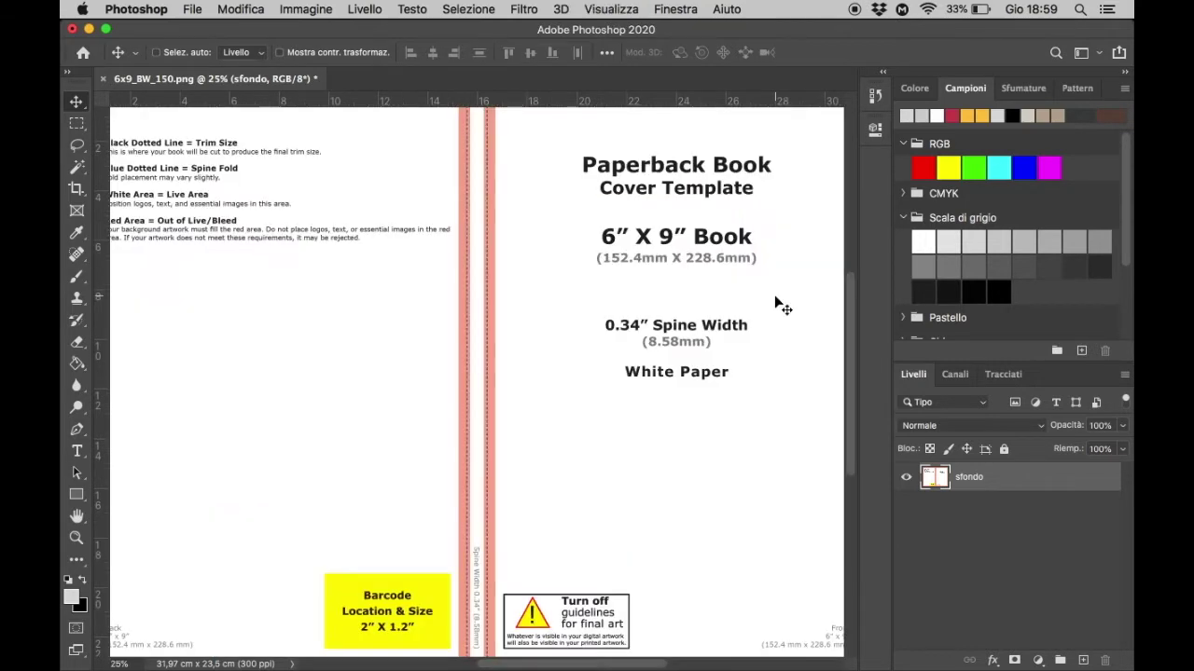
Place a horizontal guide on the front cover's top dashed trim line.
scroll(782, 305, up, 2)
scroll(782, 305, up, 5)
scroll(781, 305, right, 5)
scroll(781, 305, right, 5)
scroll(781, 305, up, 3)
scroll(781, 305, down, 1)
scroll(781, 304, down, 2)
scroll(782, 305, down, 2)
scroll(782, 305, right, 2)
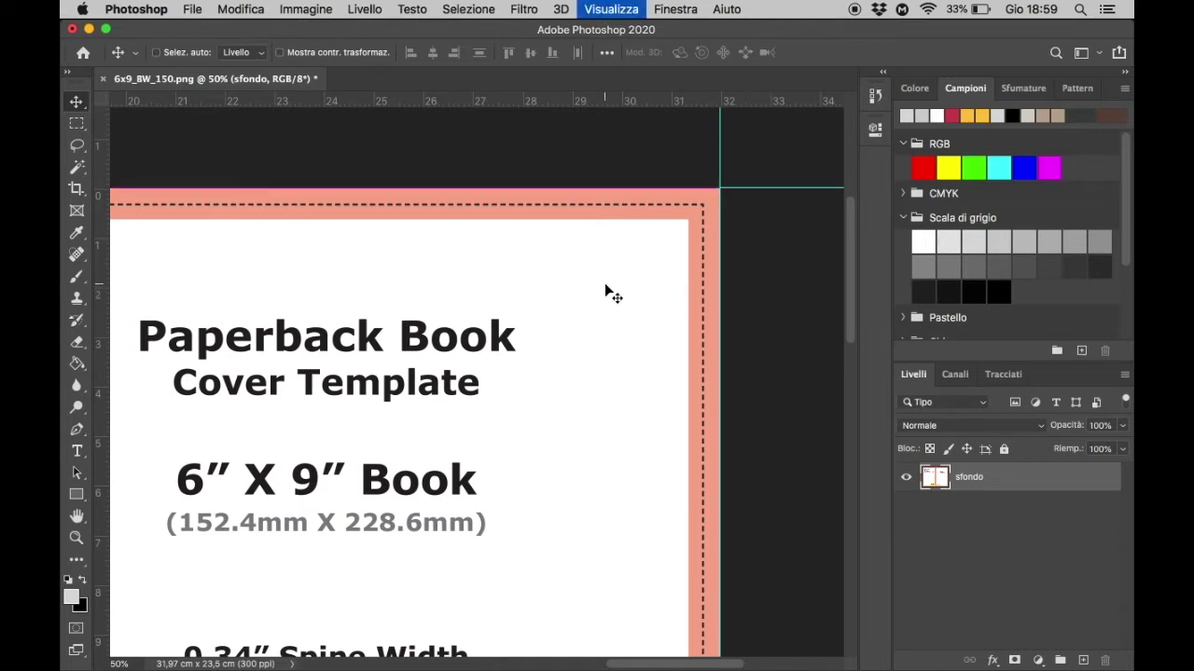
key(ctrl+plus)
key(ctrl+plus)
key(ctrl+plus)
scroll(606, 289, up, 5)
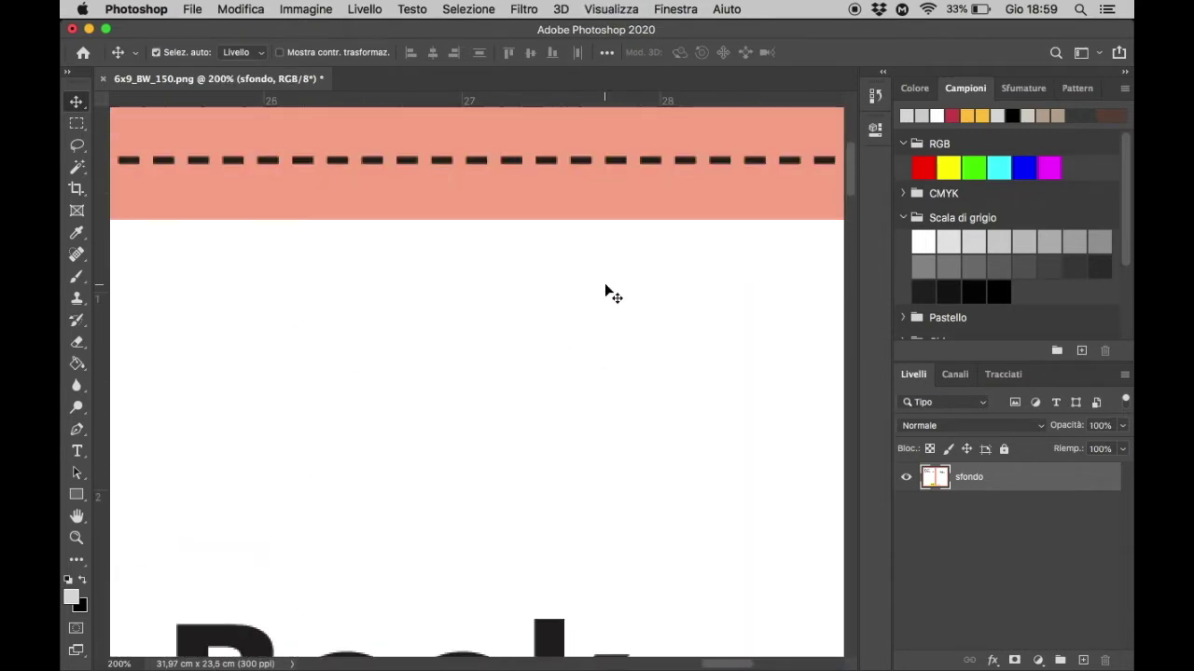
scroll(605, 289, up, 1)
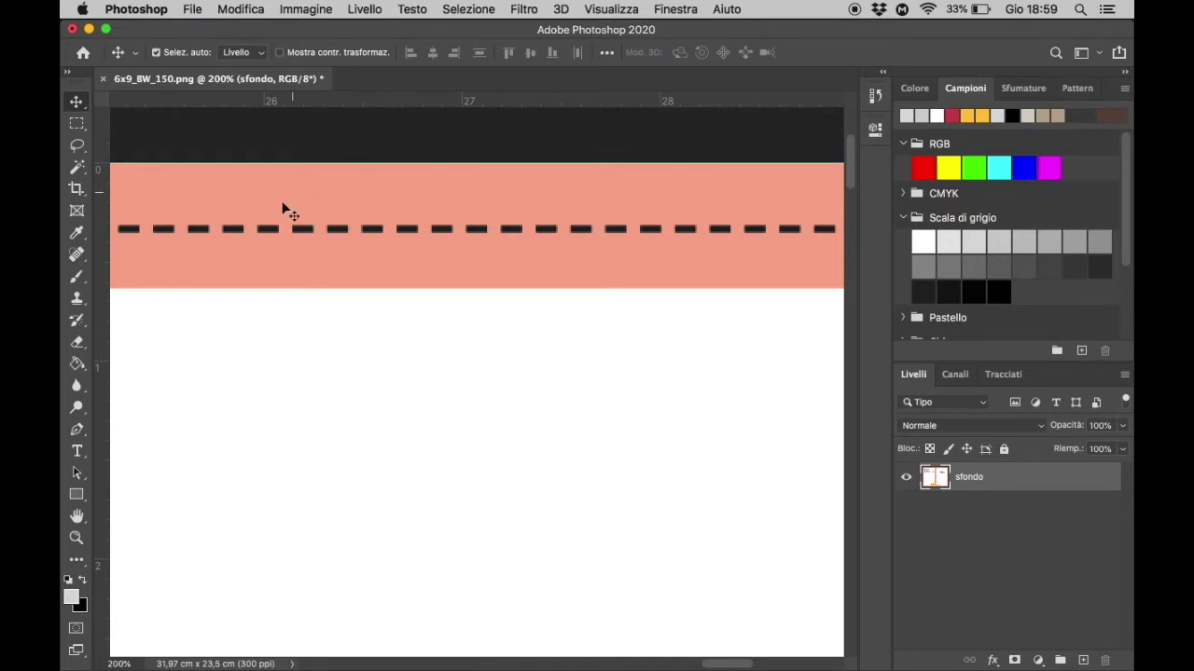
drag(555, 101, 551, 228)
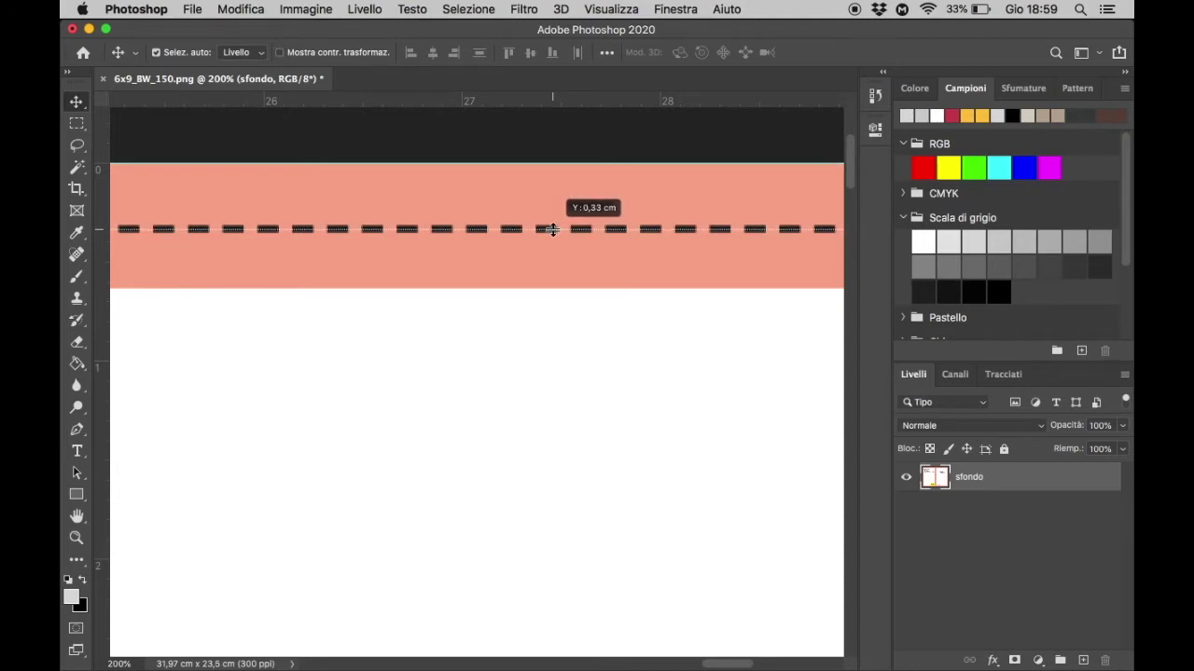
drag(552, 229, 551, 229)
Place a vertical guide on the right dashed trim line at X 31.63 cm.
key(super+minus)
key(super+minus)
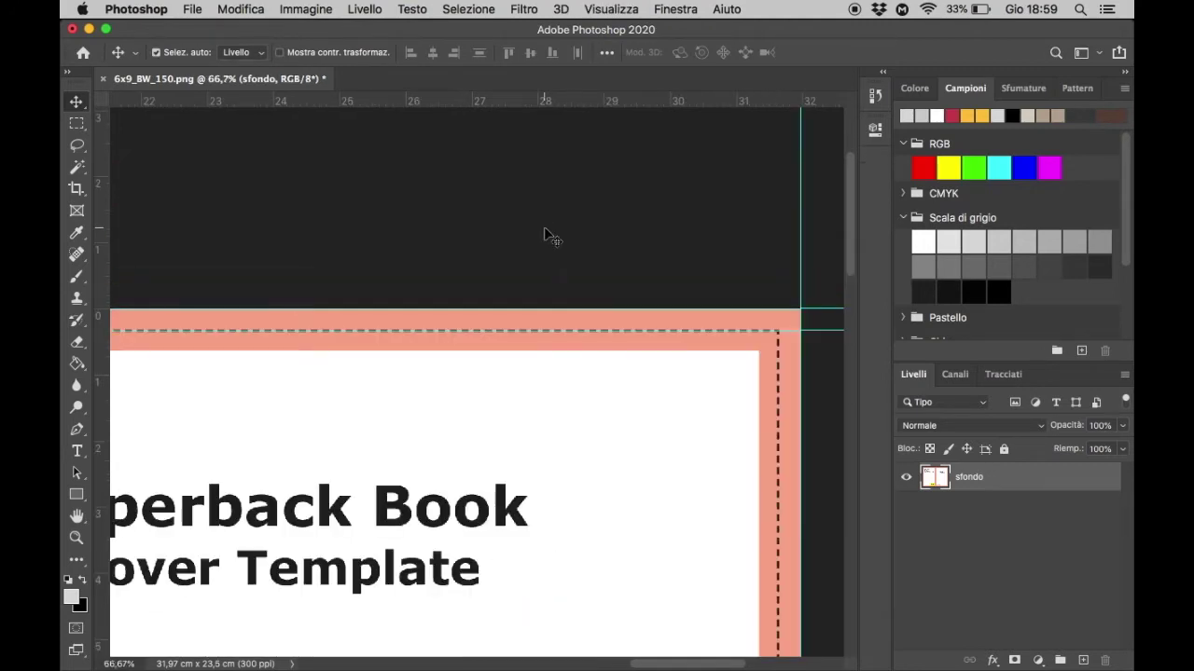
scroll(624, 387, down, 5)
scroll(625, 387, right, 4)
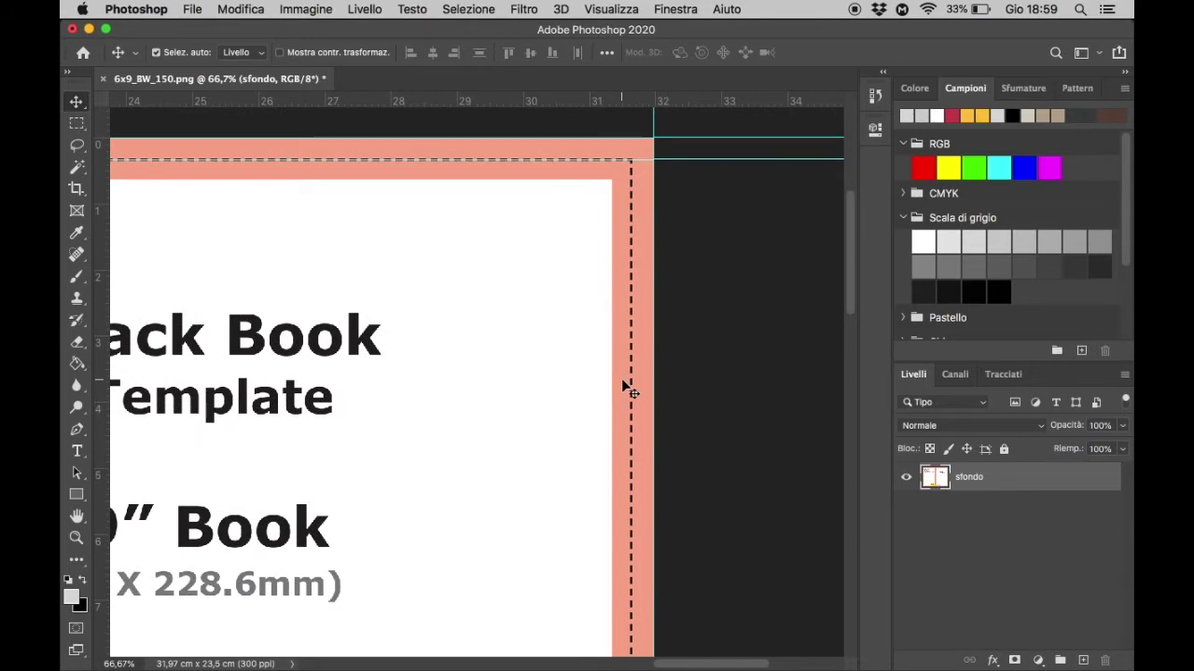
key(super+plus)
key(super+plus)
key(super+plus)
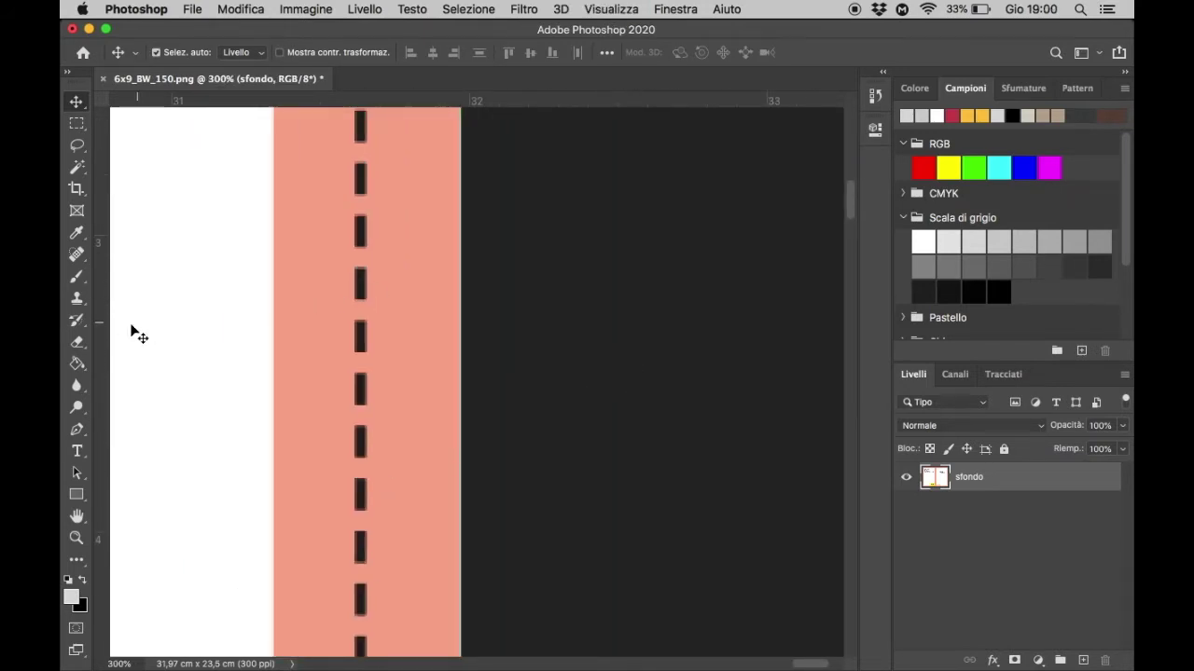
drag(99, 345, 362, 361)
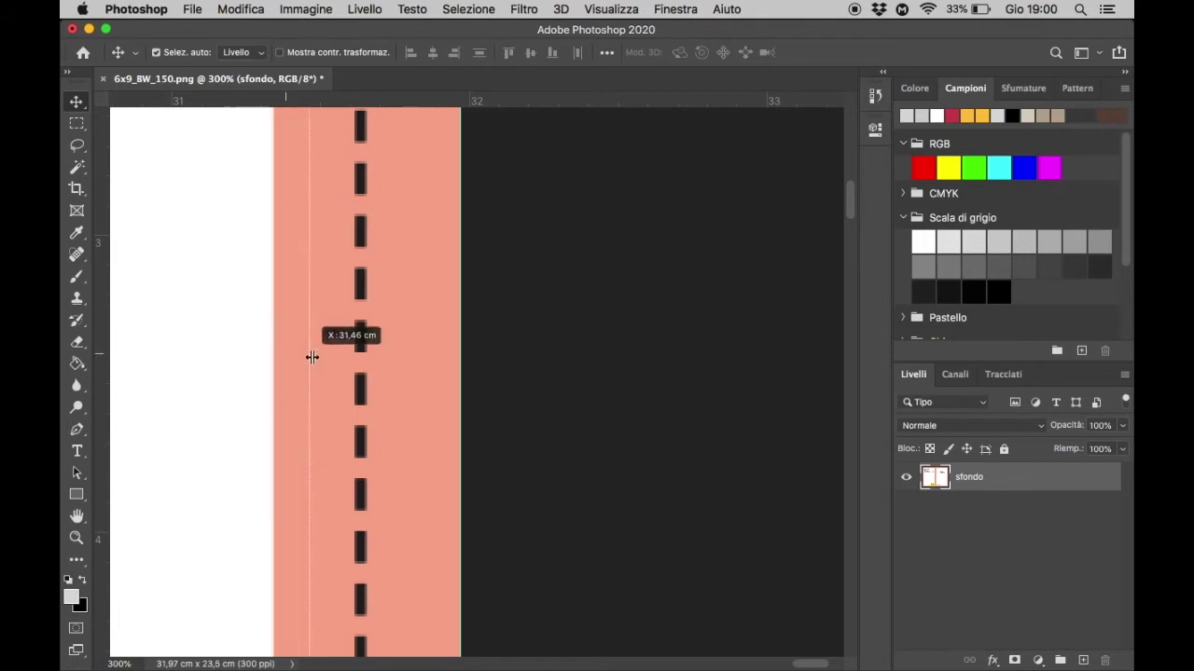
drag(362, 361, 360, 362)
Place a horizontal guide on the bottom dashed trim line at Y 23.16 cm.
scroll(361, 354, down, 5)
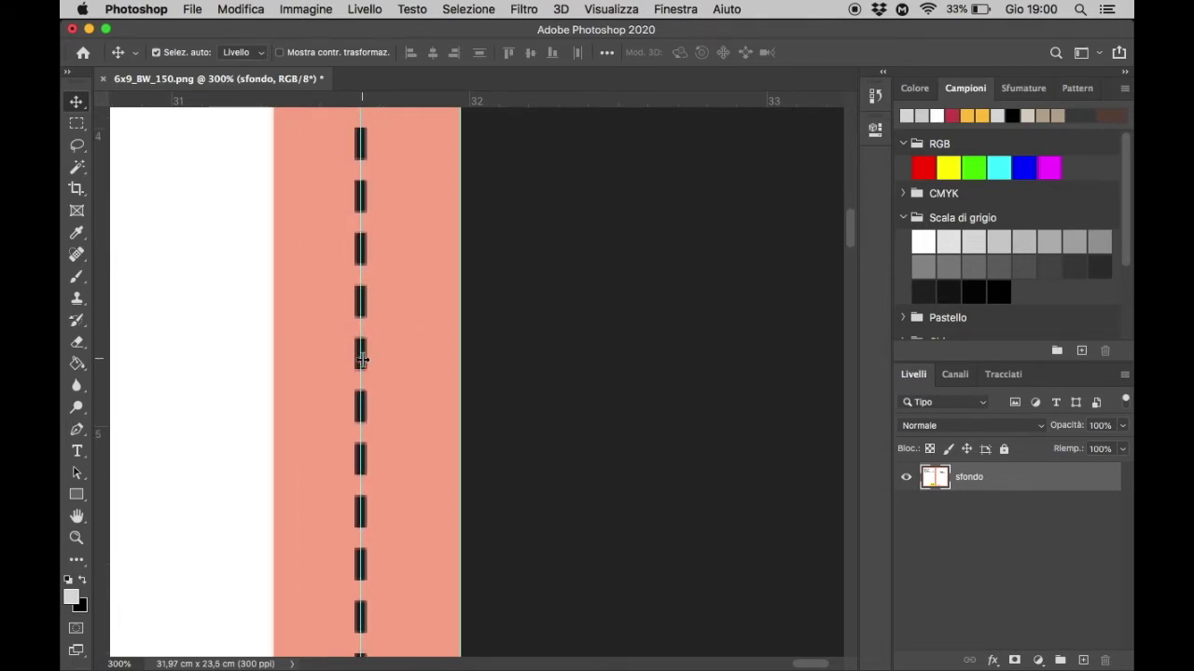
scroll(334, 436, down, 6)
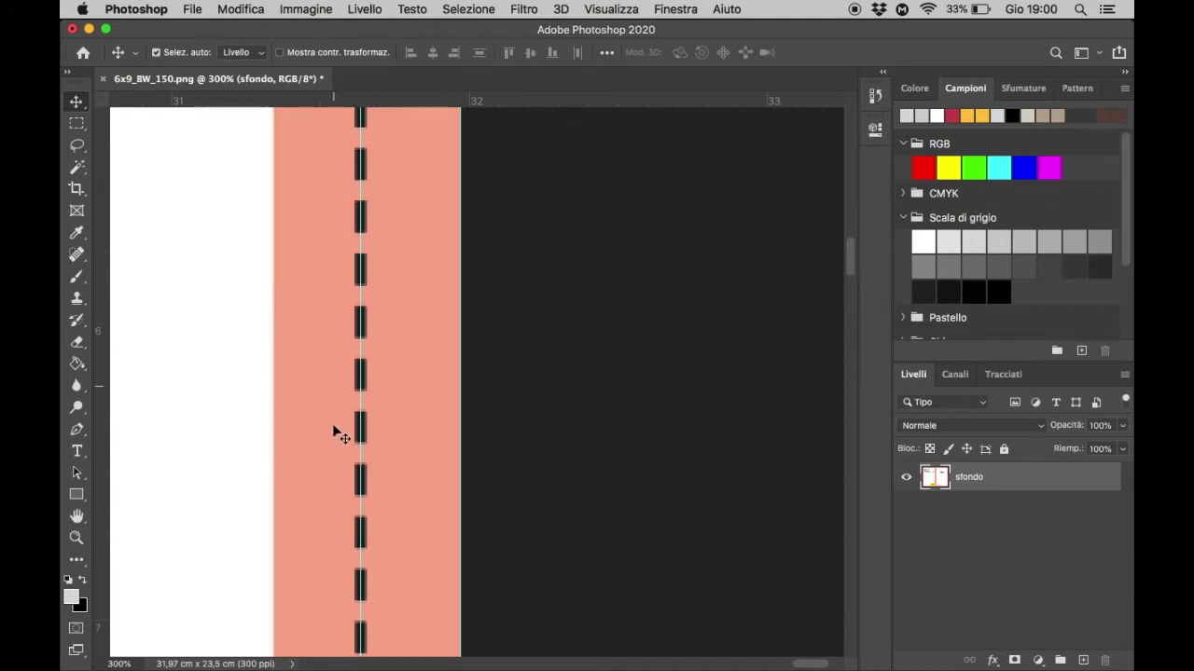
scroll(336, 421, down, 2)
scroll(334, 419, left, 2)
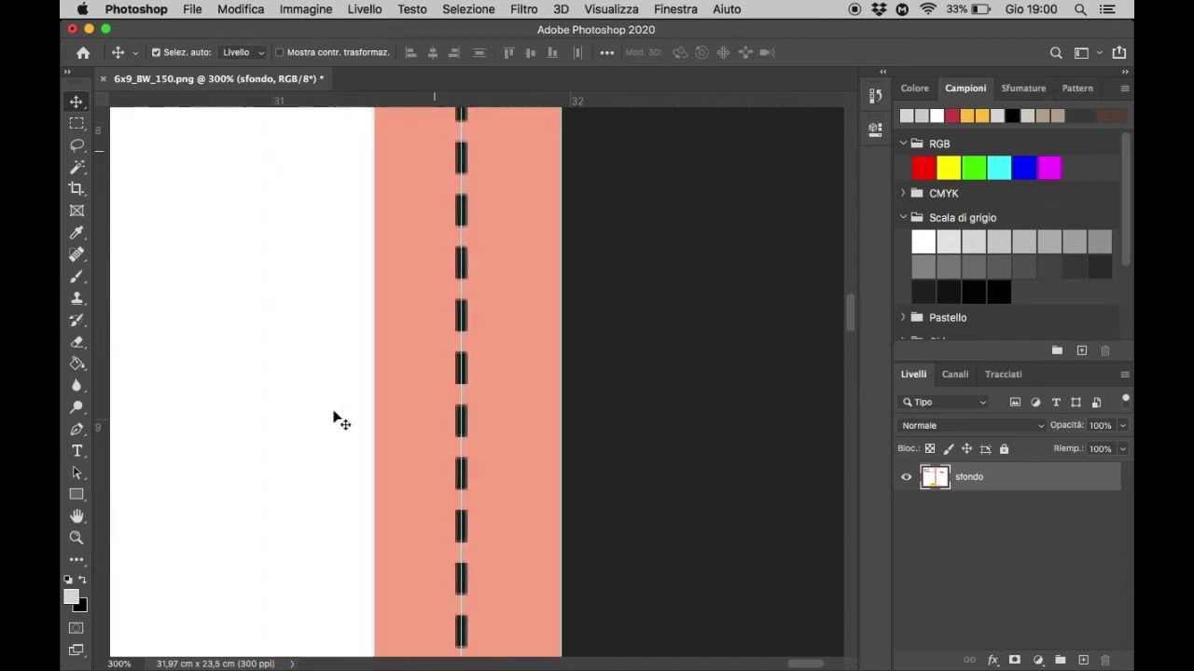
scroll(334, 420, left, 4)
scroll(334, 420, left, 4)
scroll(334, 420, left, 1)
scroll(334, 417, left, 1)
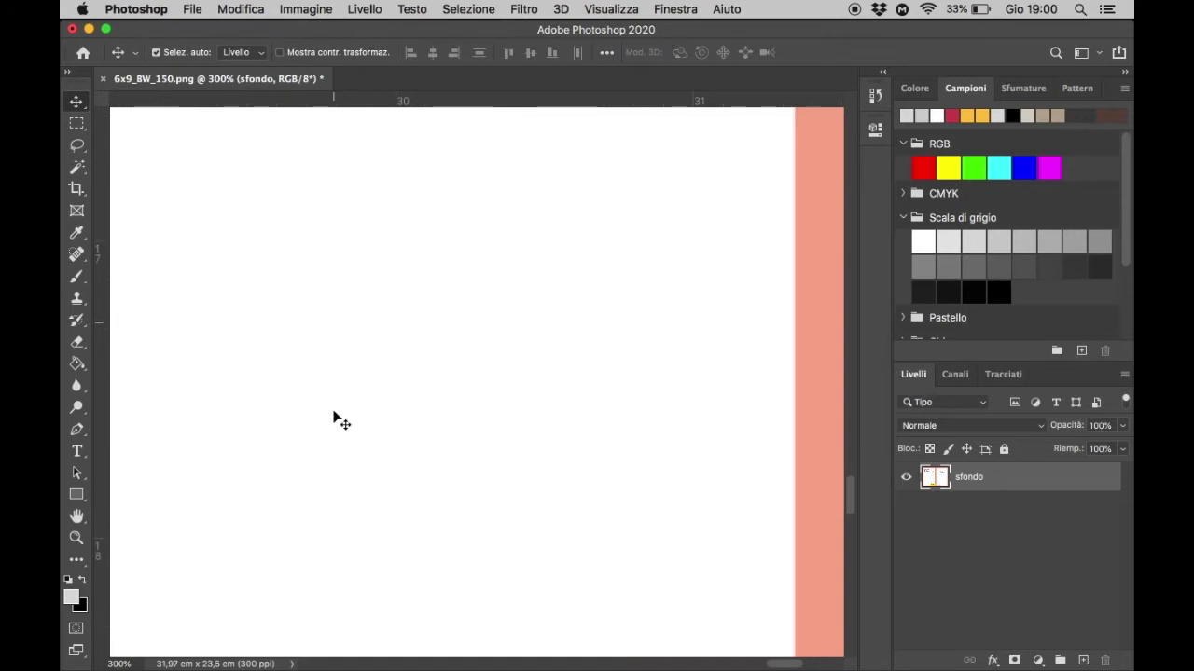
scroll(334, 416, right, 1)
scroll(334, 416, down, 5)
scroll(334, 417, down, 1)
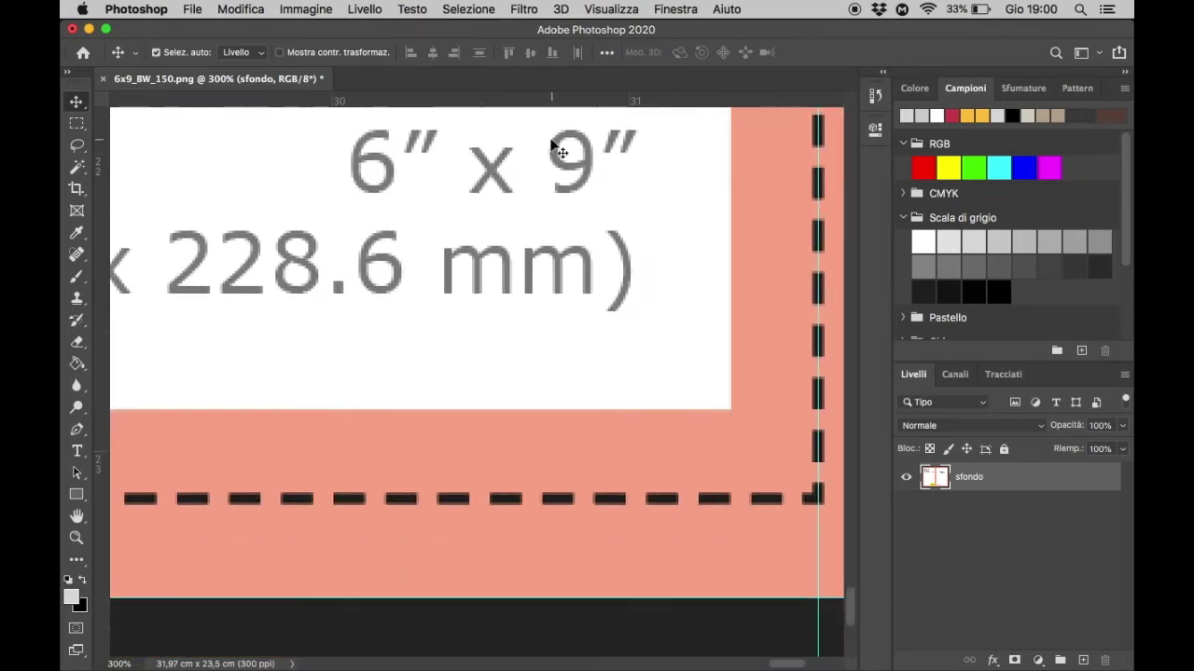
drag(518, 101, 493, 498)
Place vertical guides on the spine fold dashed lines.
key(ctrl+minus)
key(ctrl+minus)
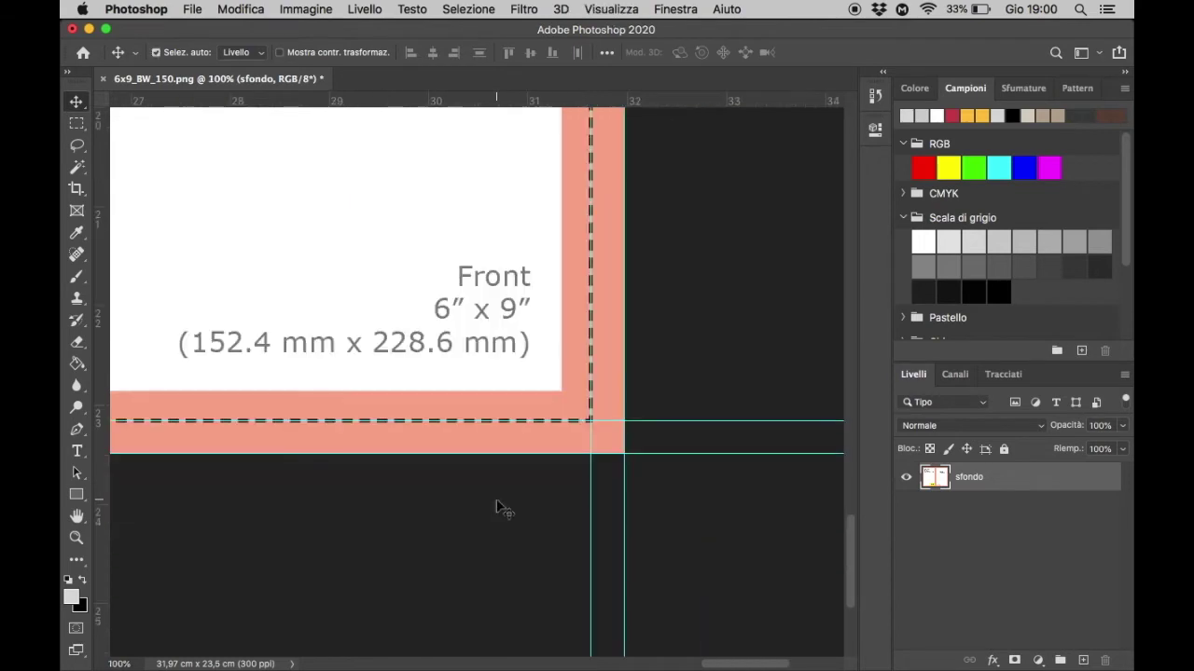
scroll(497, 508, left, 10)
scroll(497, 509, up, 3)
scroll(497, 508, left, 10)
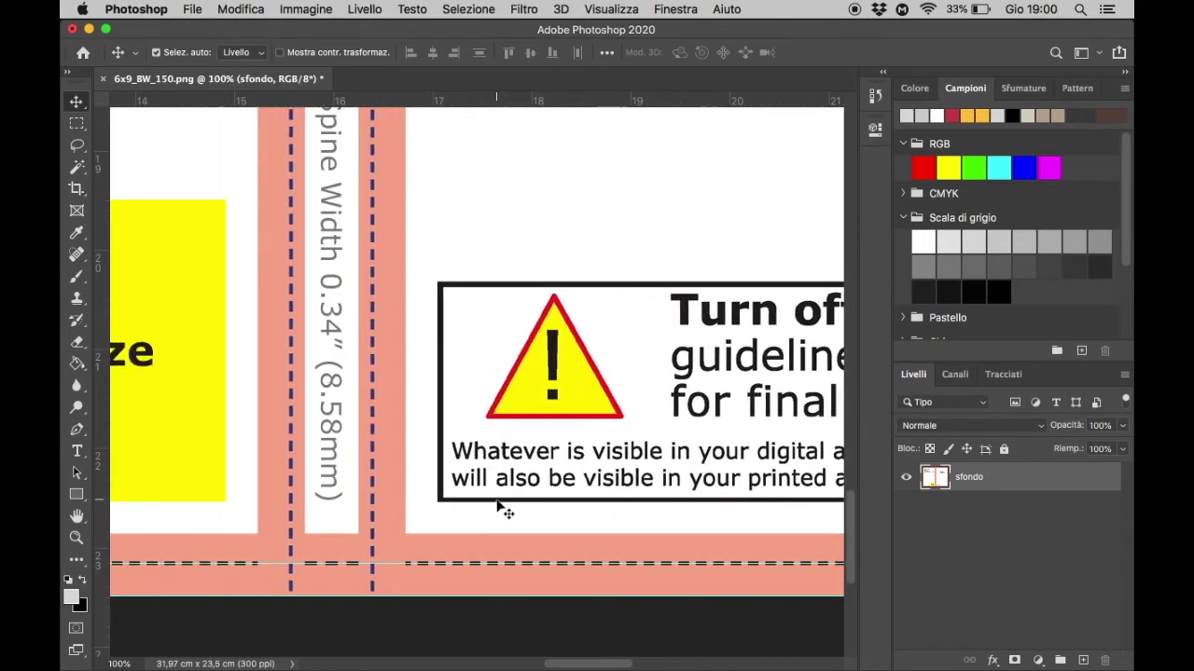
scroll(497, 509, left, 2)
key(ctrl+plus)
key(ctrl+plus)
key(ctrl+plus)
drag(98, 407, 241, 406)
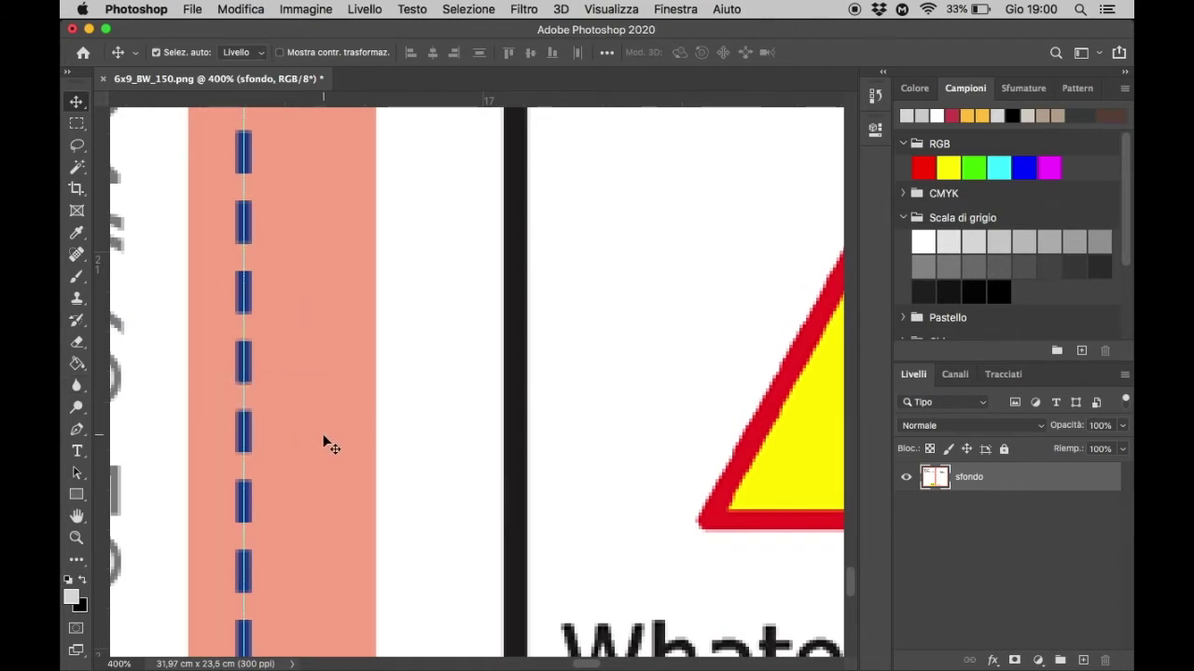
scroll(323, 442, left, 3)
scroll(323, 442, left, 4)
mouse_move(101, 408)
mouse_down()
mouse_move(408, 381)
mouse_move(405, 392)
mouse_up()
Place a vertical guide on the left dashed trim line at X 0.34 cm.
key(super+1)
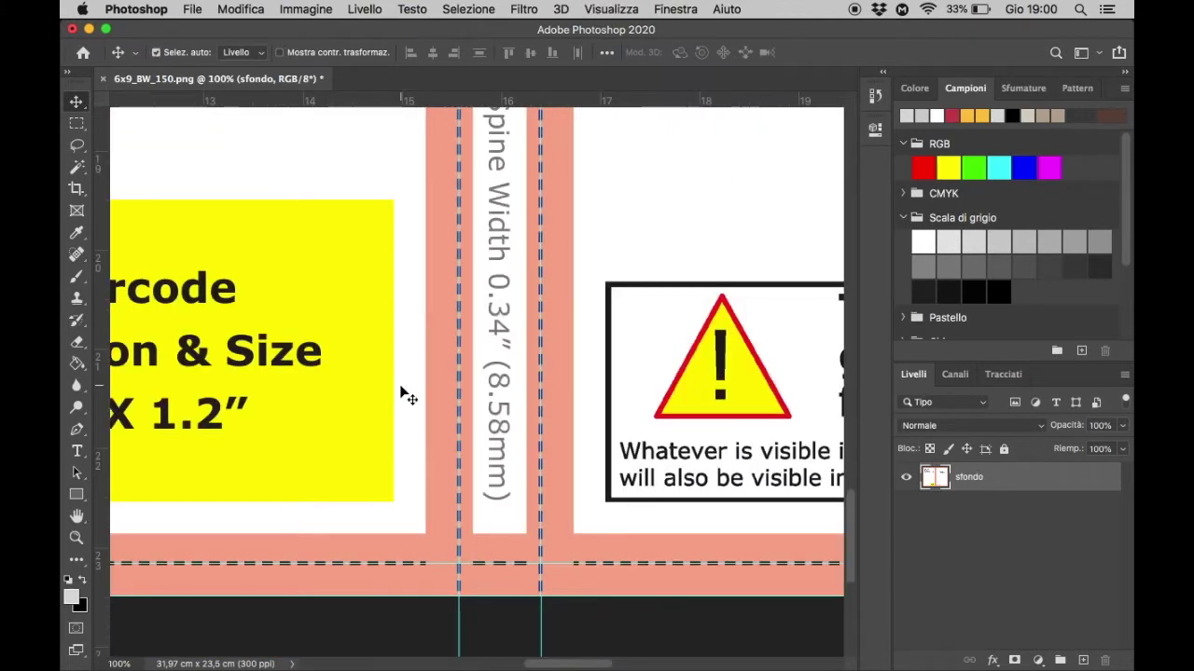
scroll(408, 396, left, 1)
scroll(408, 396, left, 10)
scroll(408, 396, left, 5)
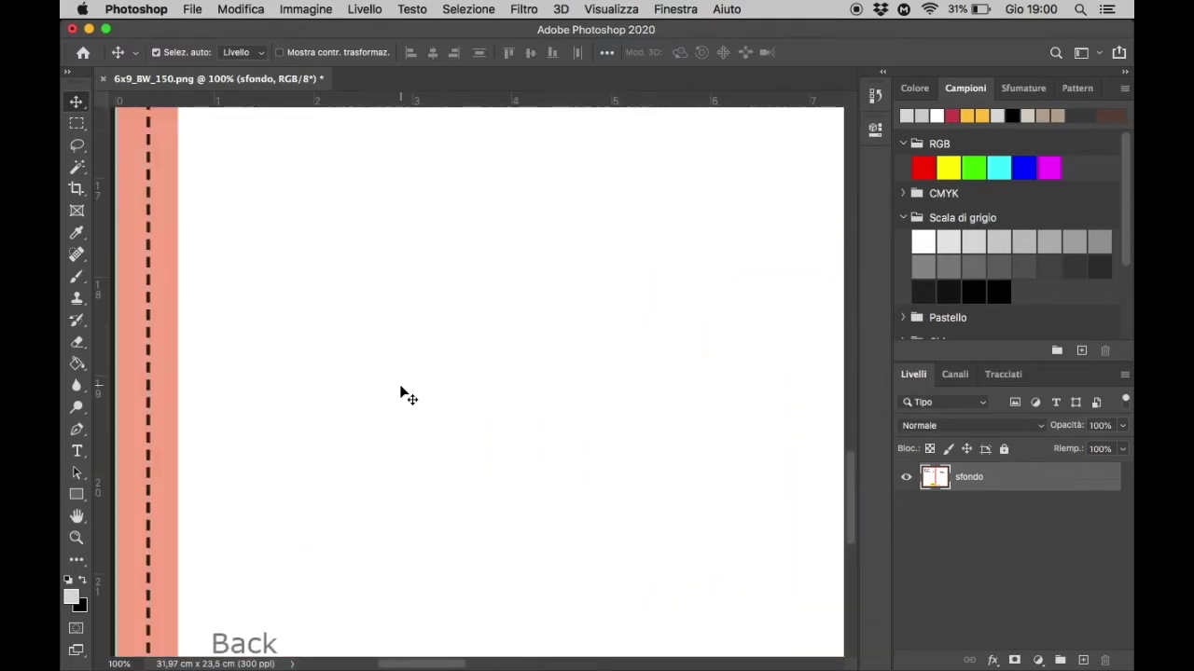
scroll(401, 392, up, 2)
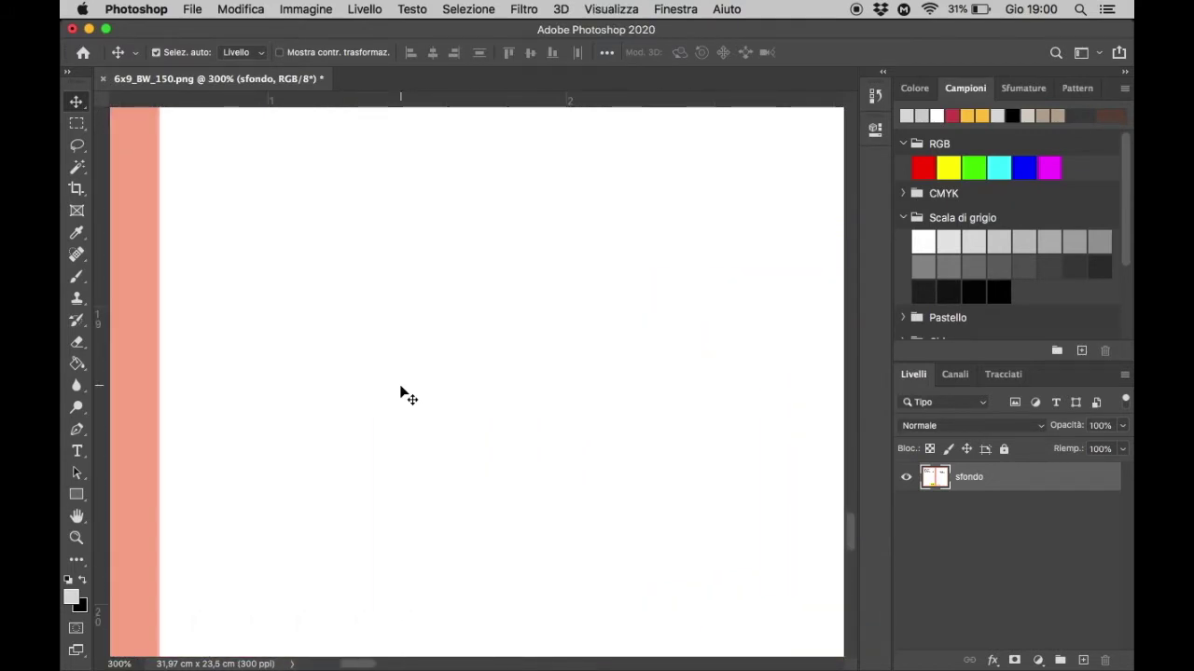
scroll(410, 397, up, 1)
scroll(415, 399, left, 1)
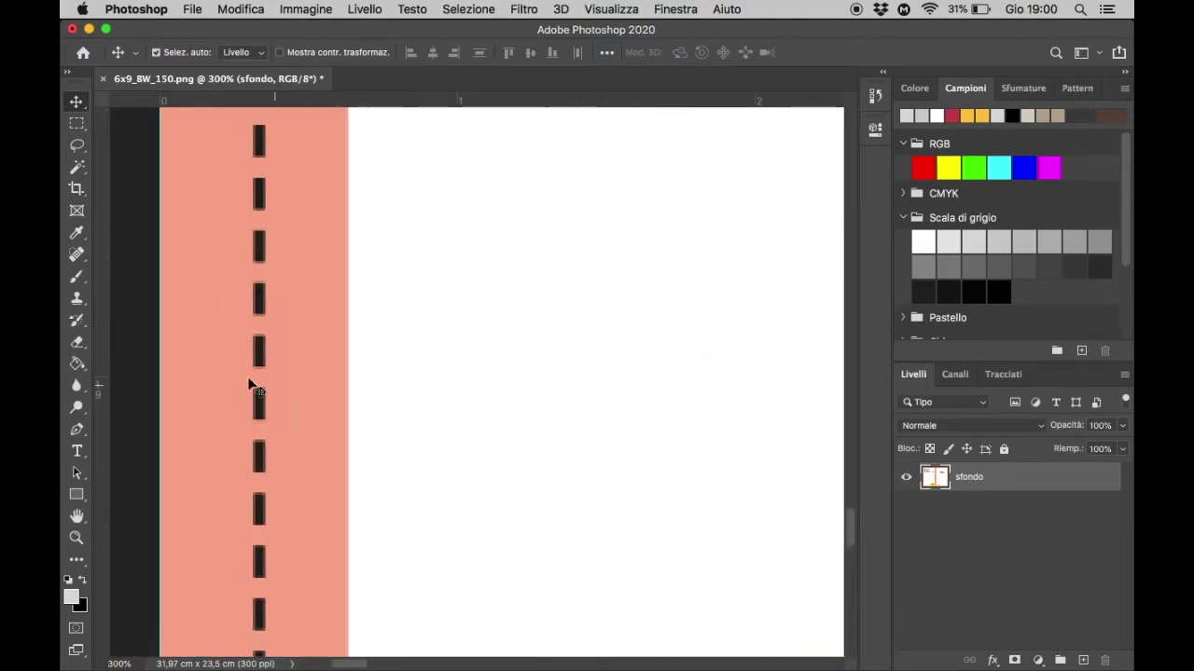
drag(98, 392, 259, 396)
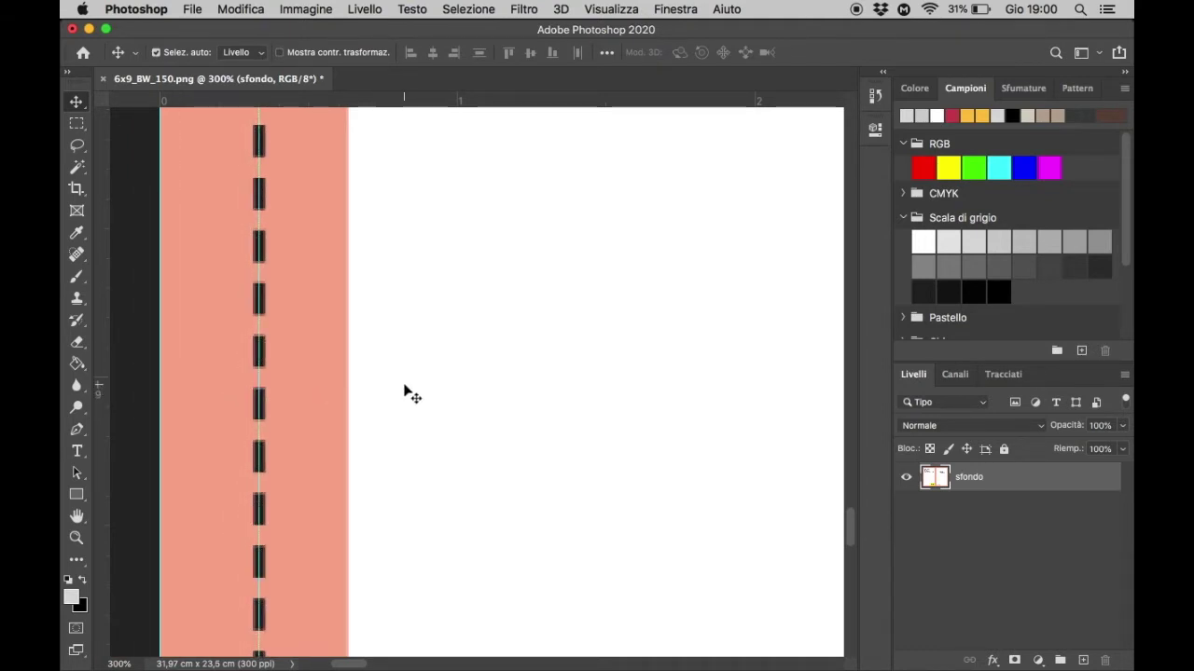
Zoom out to view the whole cover template.
scroll(404, 392, right, 3)
scroll(403, 392, right, 5)
scroll(404, 392, up, 3)
key(ctrl+minus)
scroll(404, 391, up, 3)
scroll(408, 393, up, 3)
key(ctrl+minus)
key(ctrl+minus)
key(ctrl+minus)
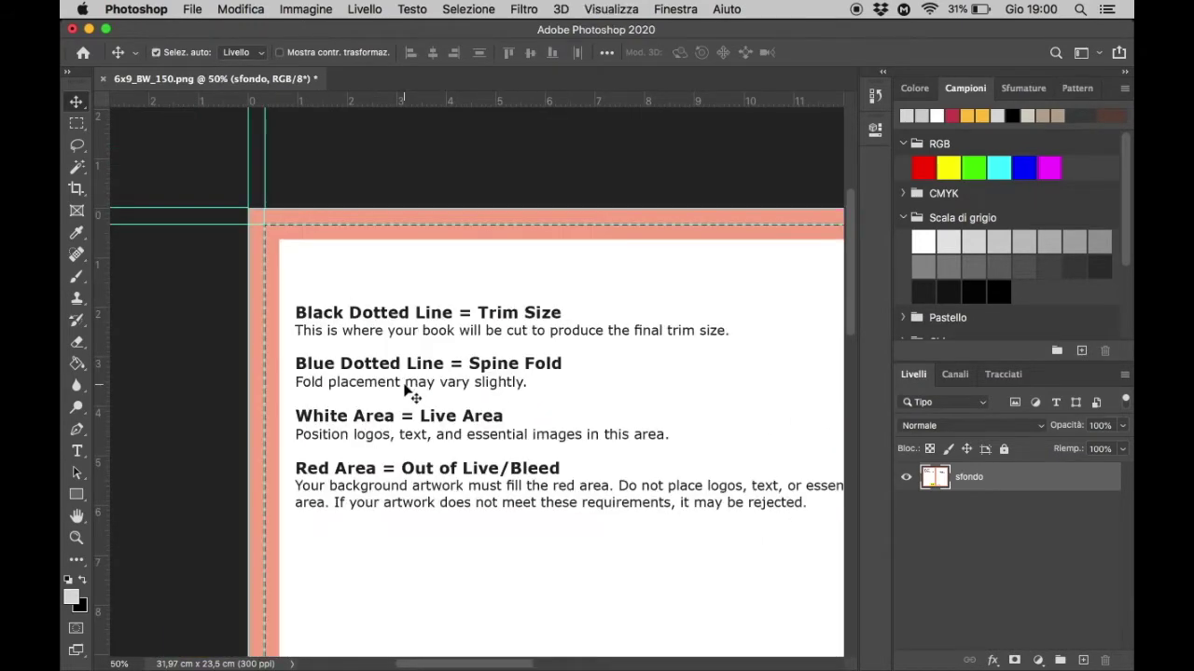
scroll(407, 392, right, 5)
scroll(408, 393, right, 2)
scroll(407, 392, right, 1)
scroll(407, 393, up, 8)
scroll(408, 392, right, 4)
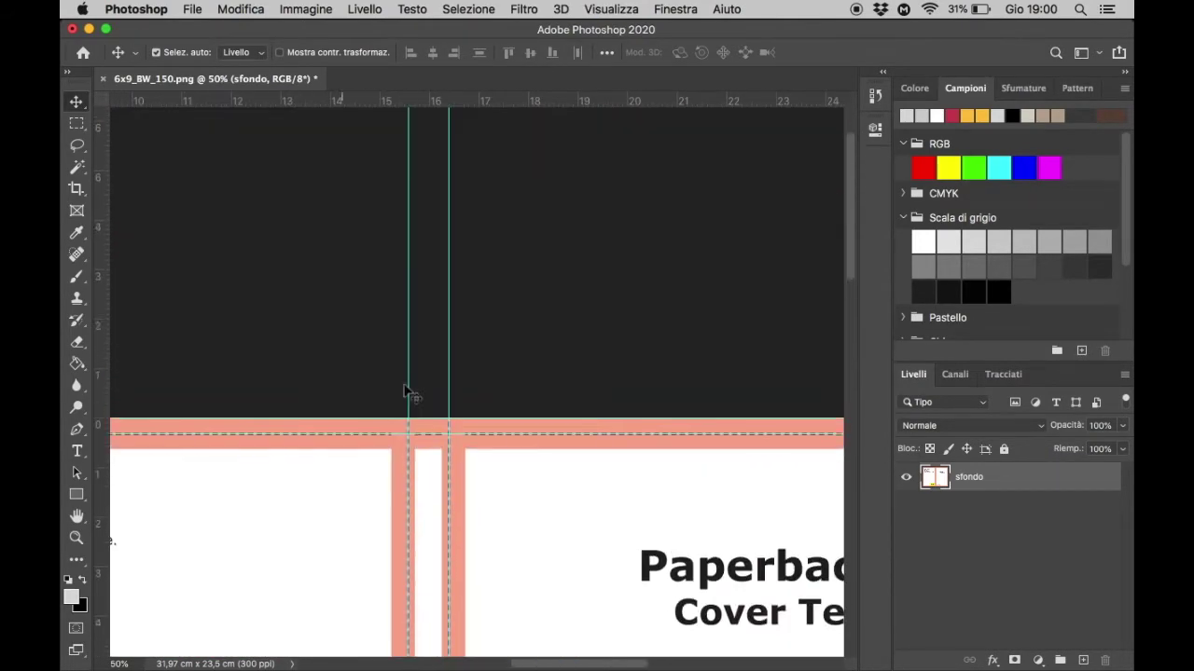
scroll(408, 392, right, 2)
scroll(405, 390, down, 15)
scroll(405, 389, right, 2)
scroll(407, 391, up, 3)
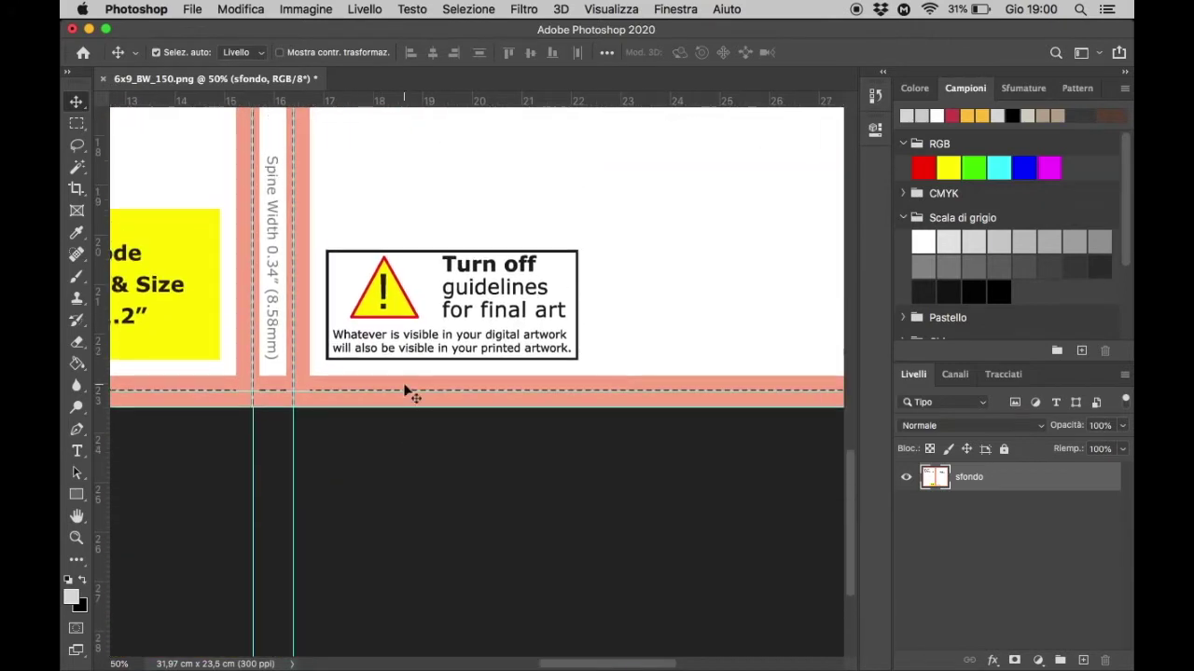
key(ctrl+minus)
key(ctrl+minus)
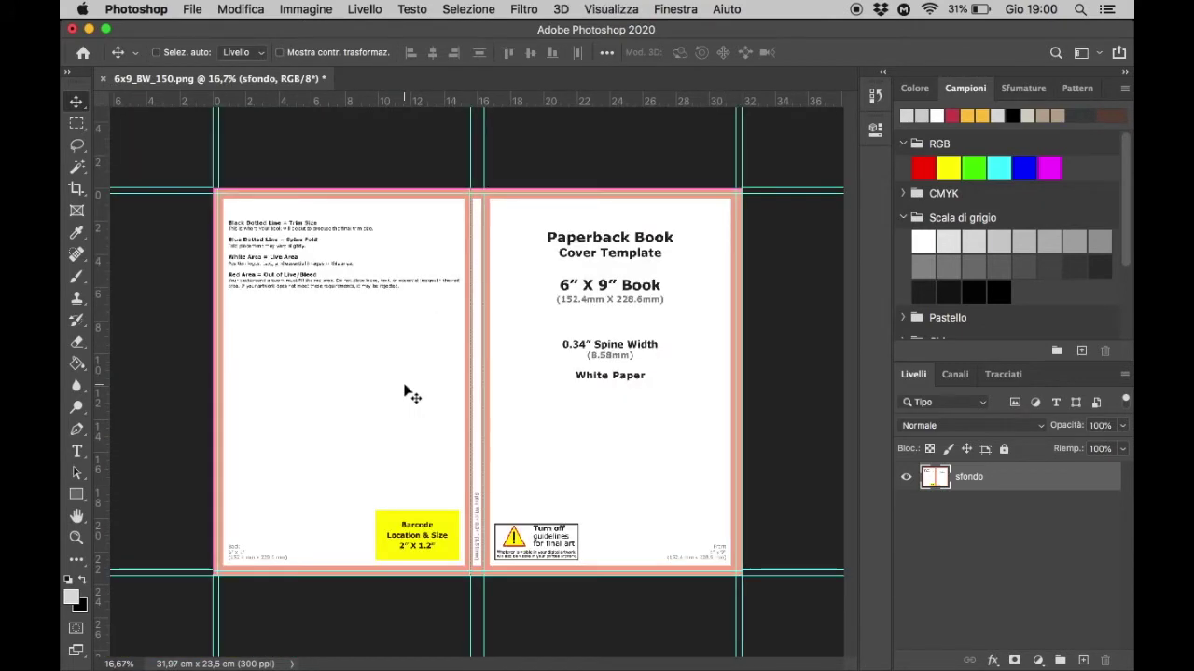
key(ctrl+plus)
key(ctrl+minus)
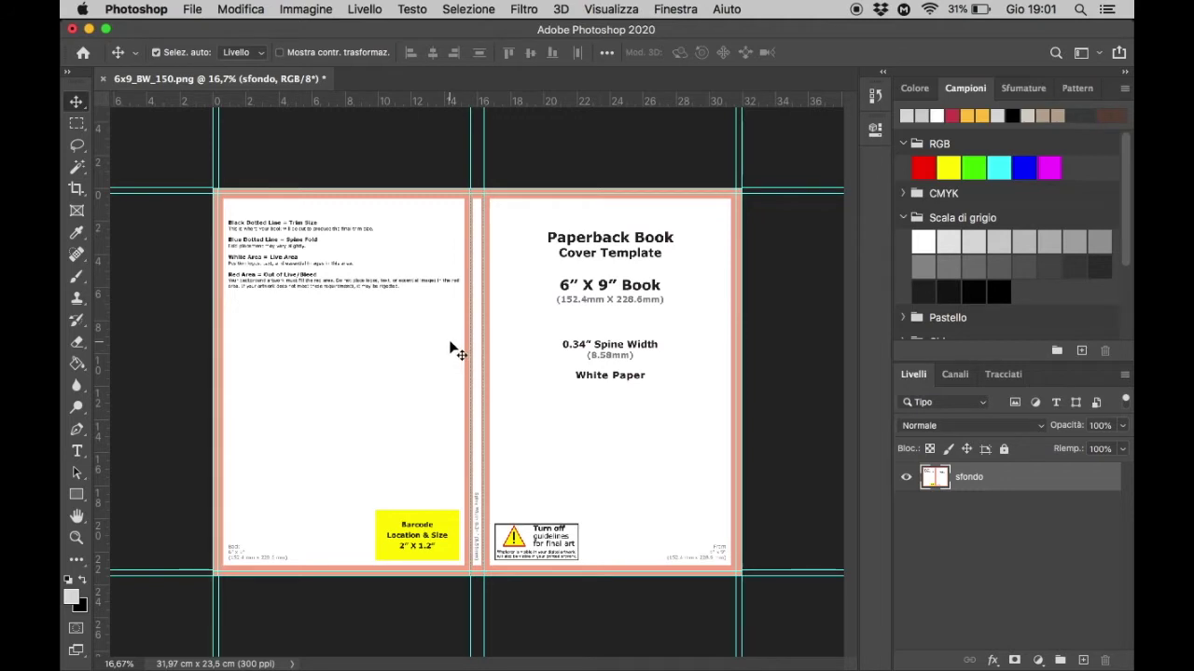
Place cover-new.jpg into the document as an embedded image.
click(189, 10)
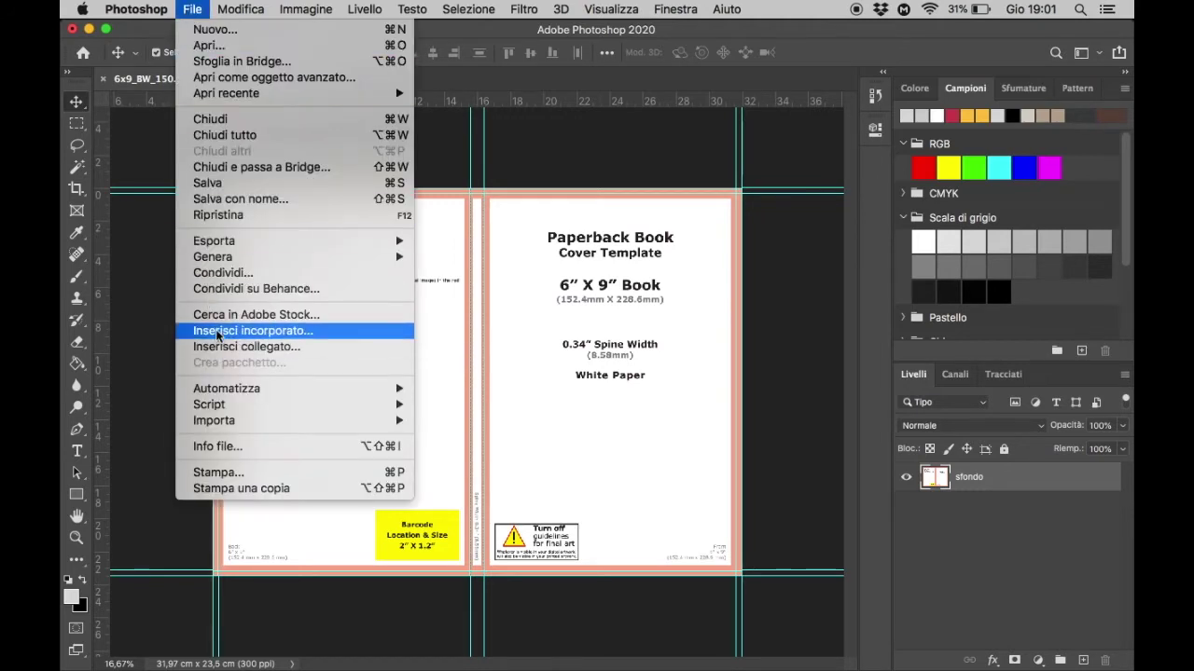
click(222, 332)
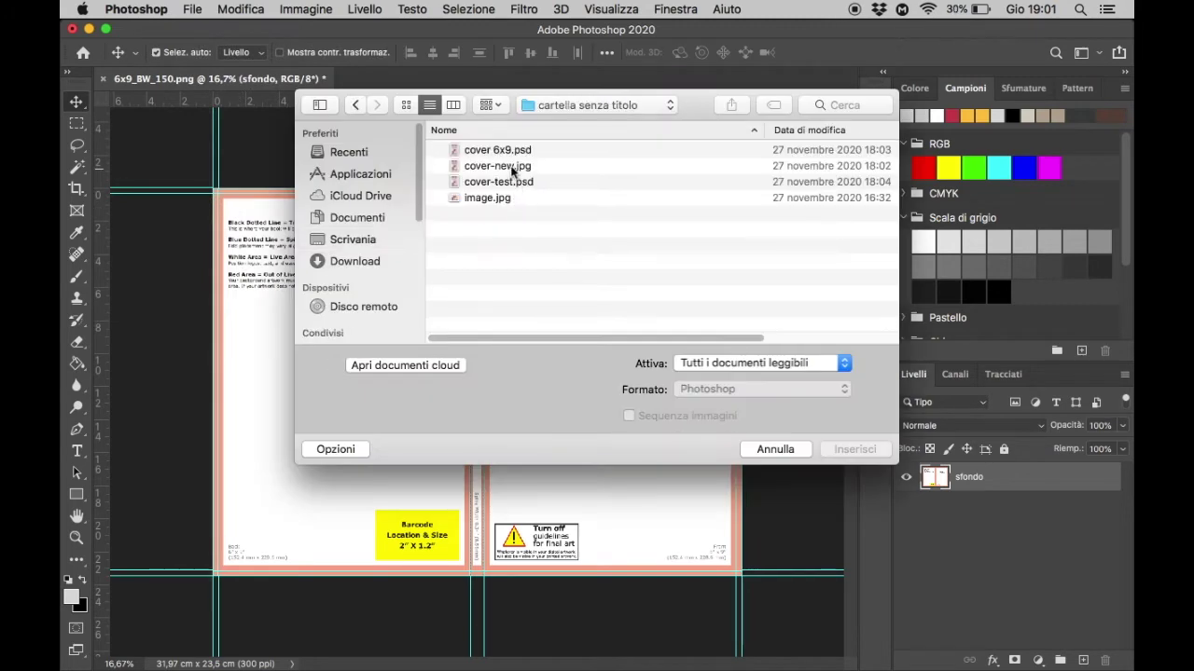
click(506, 166)
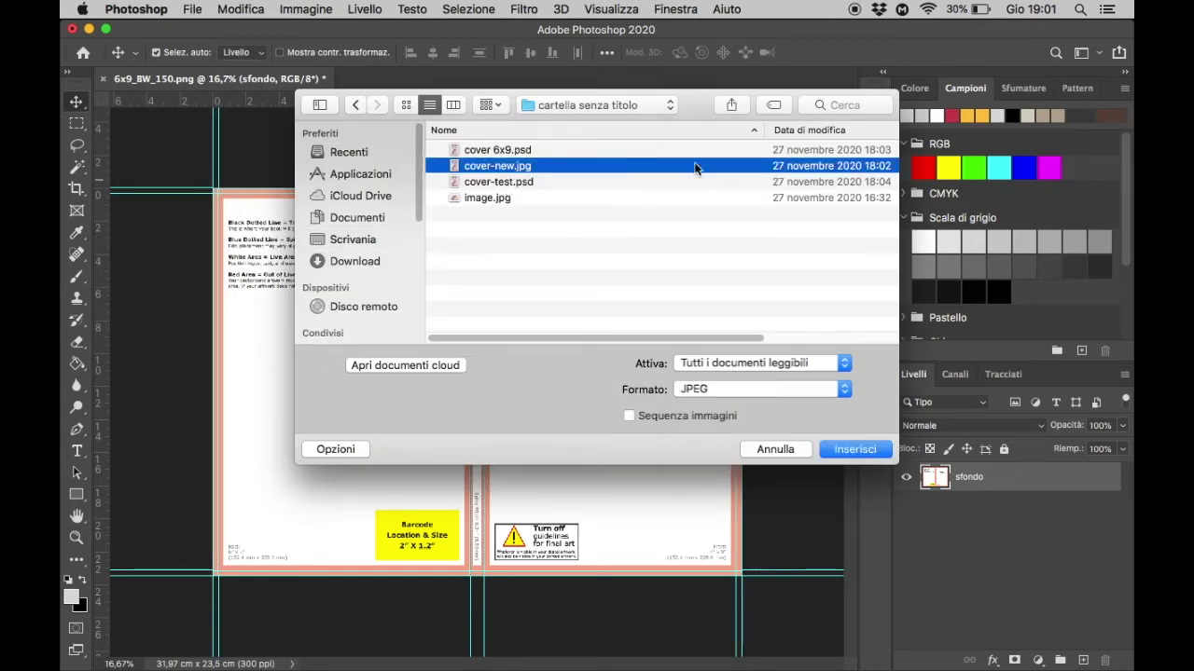
click(871, 451)
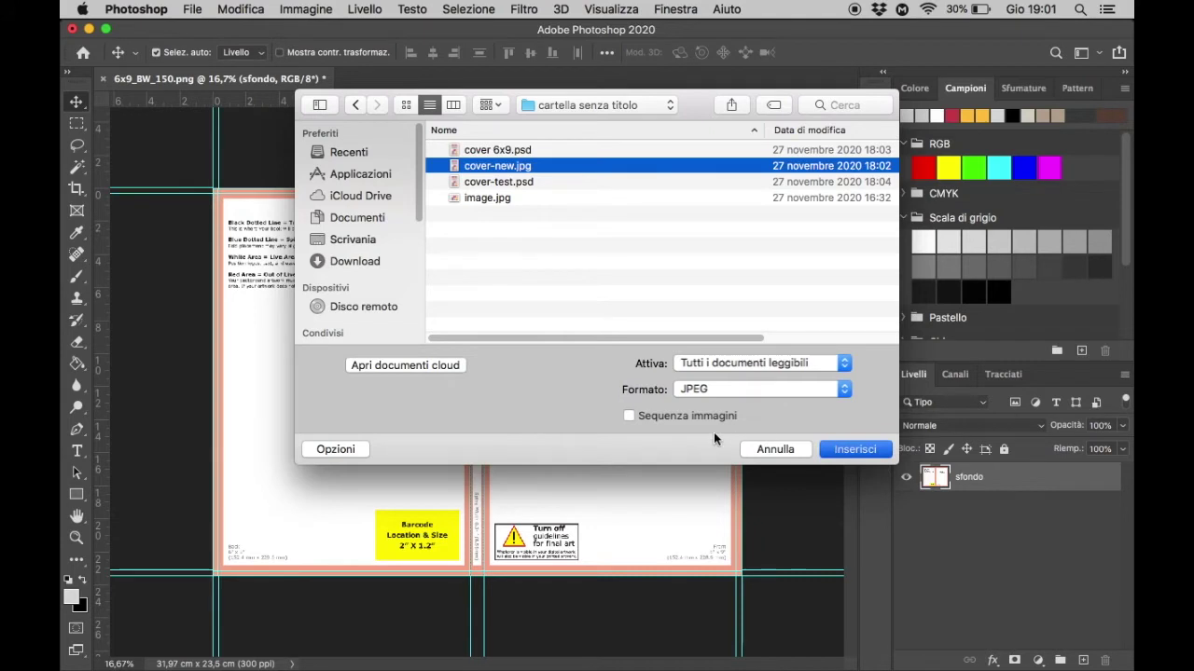
click(849, 449)
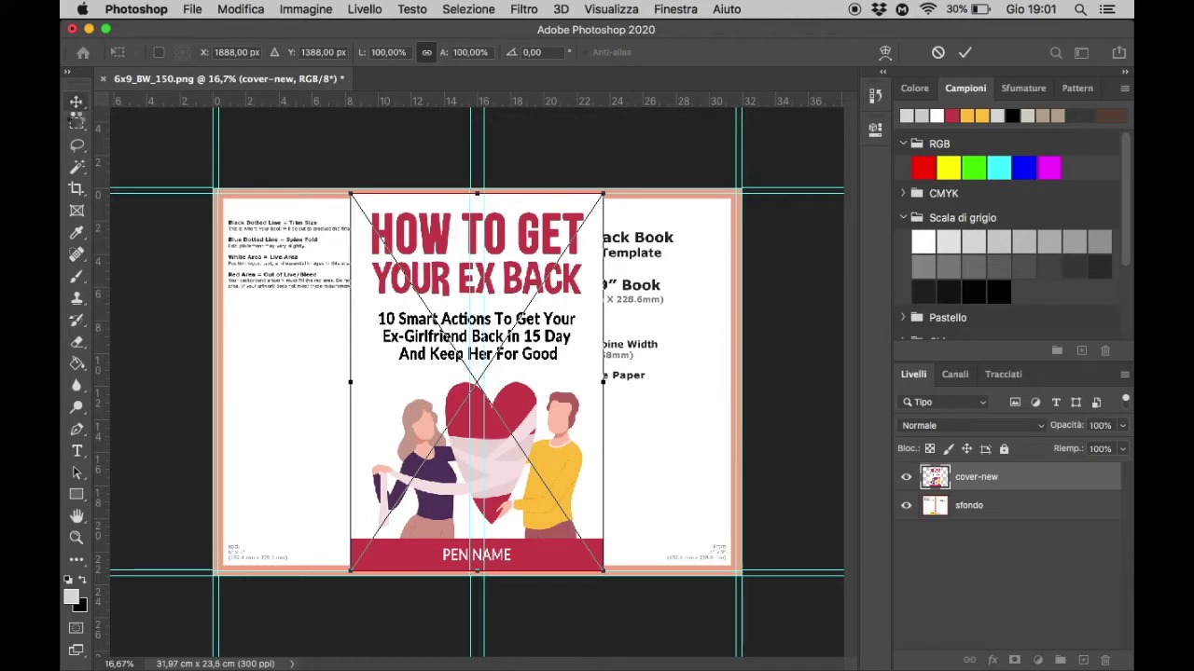
key(Return)
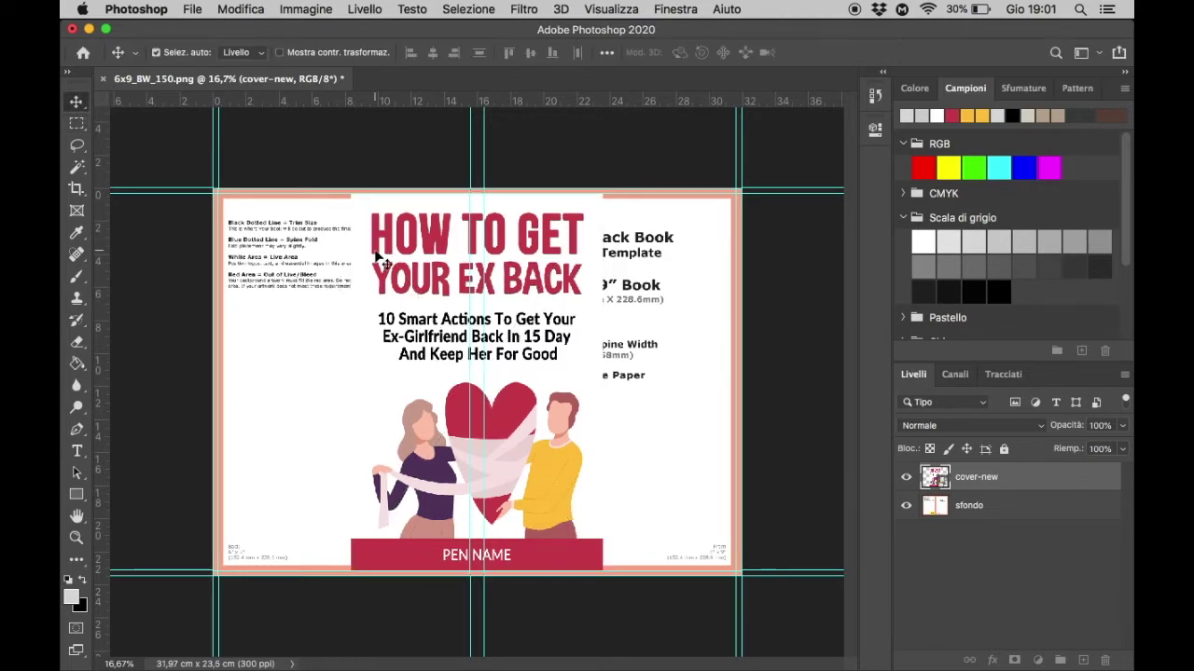
Move the cover-new artwork onto the right-hand front cover panel.
mouse_move(376, 253)
mouse_down()
mouse_move(513, 247)
mouse_move(507, 261)
mouse_up()
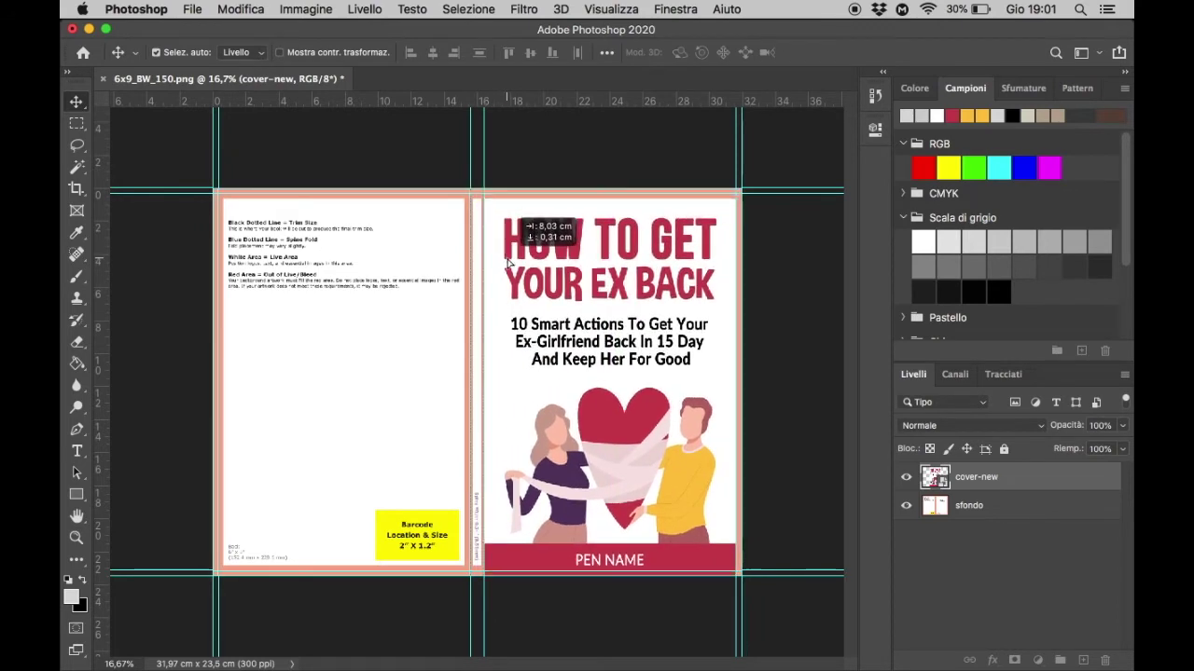
drag(508, 261, 509, 256)
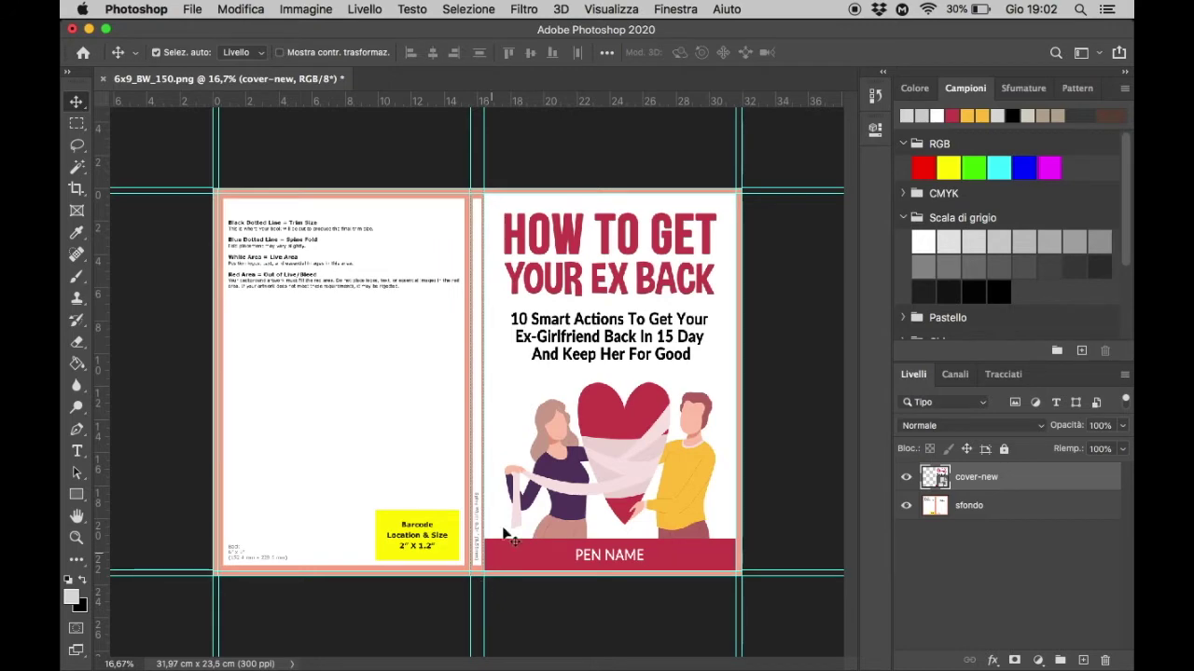
key(ctrl+plus)
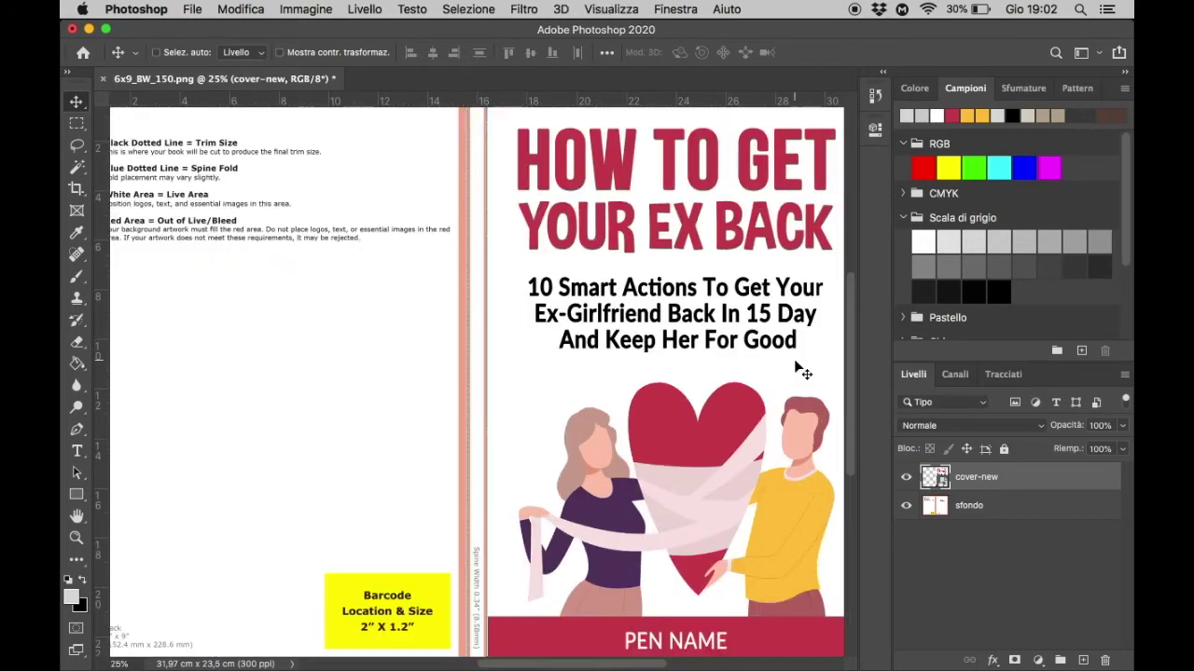
key(ctrl+plus)
scroll(798, 369, up, 5)
scroll(797, 369, right, 5)
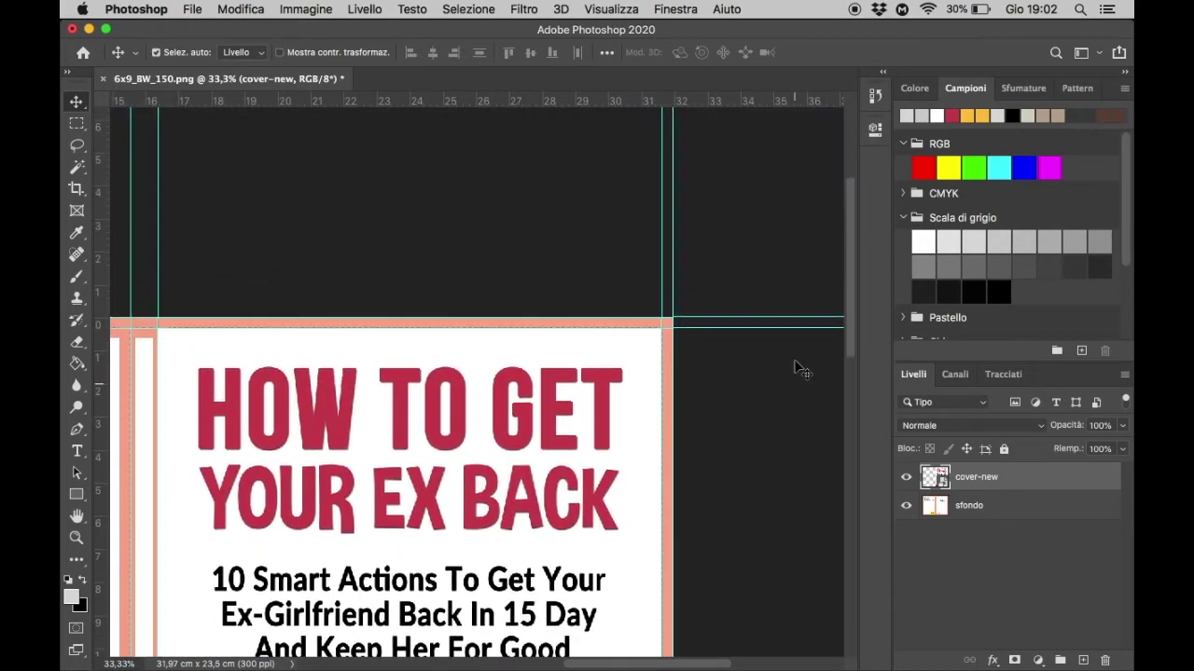
scroll(462, 407, down, 5)
scroll(462, 407, down, 2)
scroll(462, 406, left, 3)
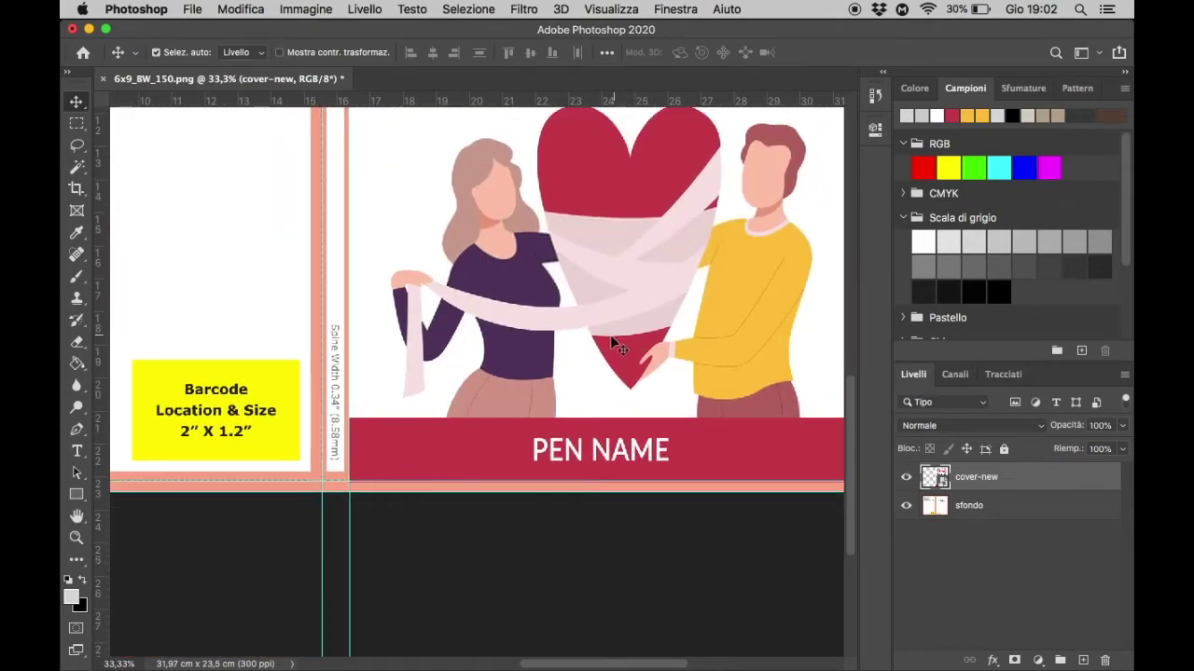
scroll(574, 345, up, 1)
scroll(572, 341, up, 3)
scroll(560, 345, up, 5)
scroll(558, 345, up, 10)
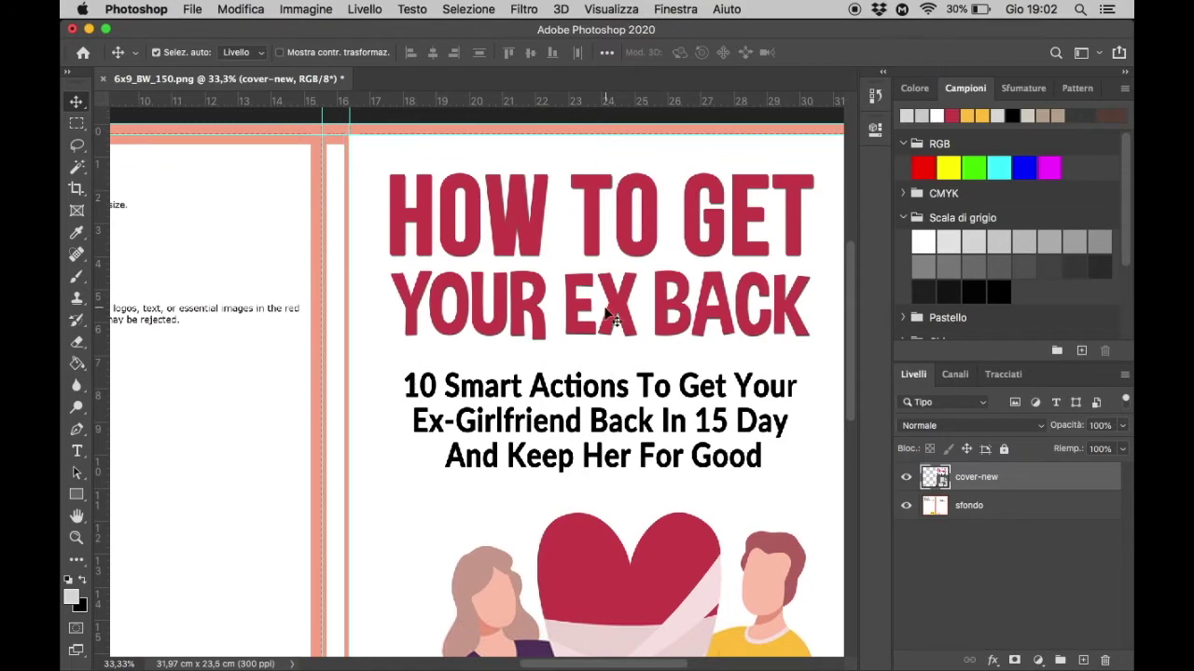
scroll(606, 320, down, 4)
scroll(605, 317, down, 2)
scroll(599, 314, down, 6)
scroll(594, 315, down, 5)
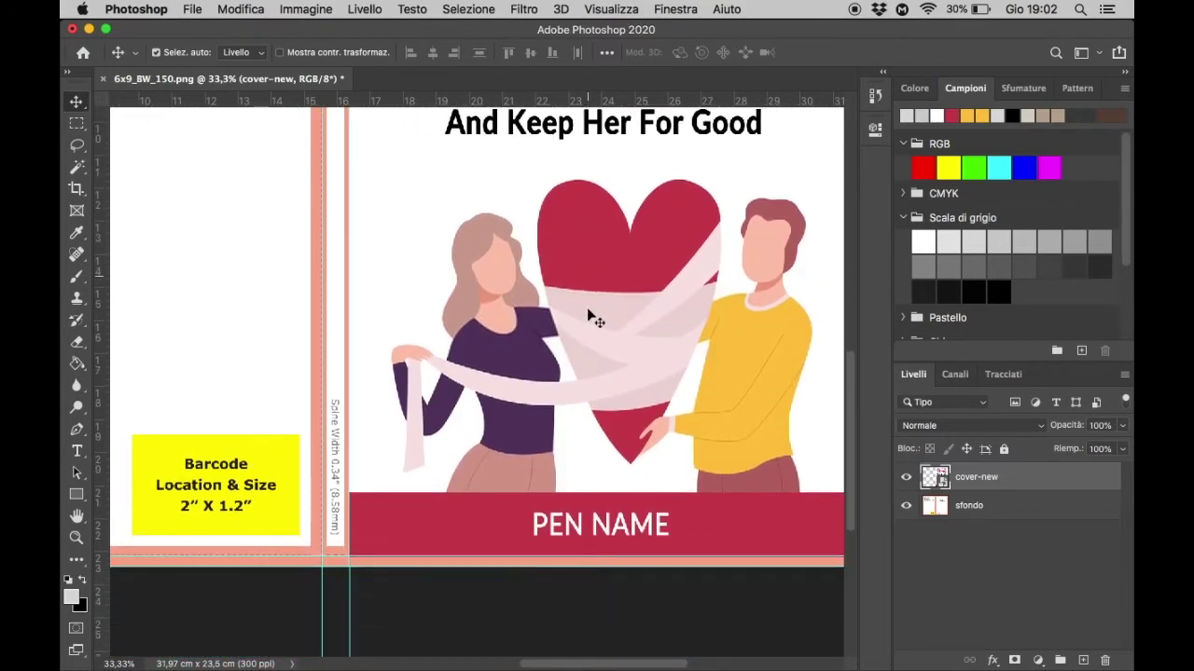
scroll(589, 322, down, 2)
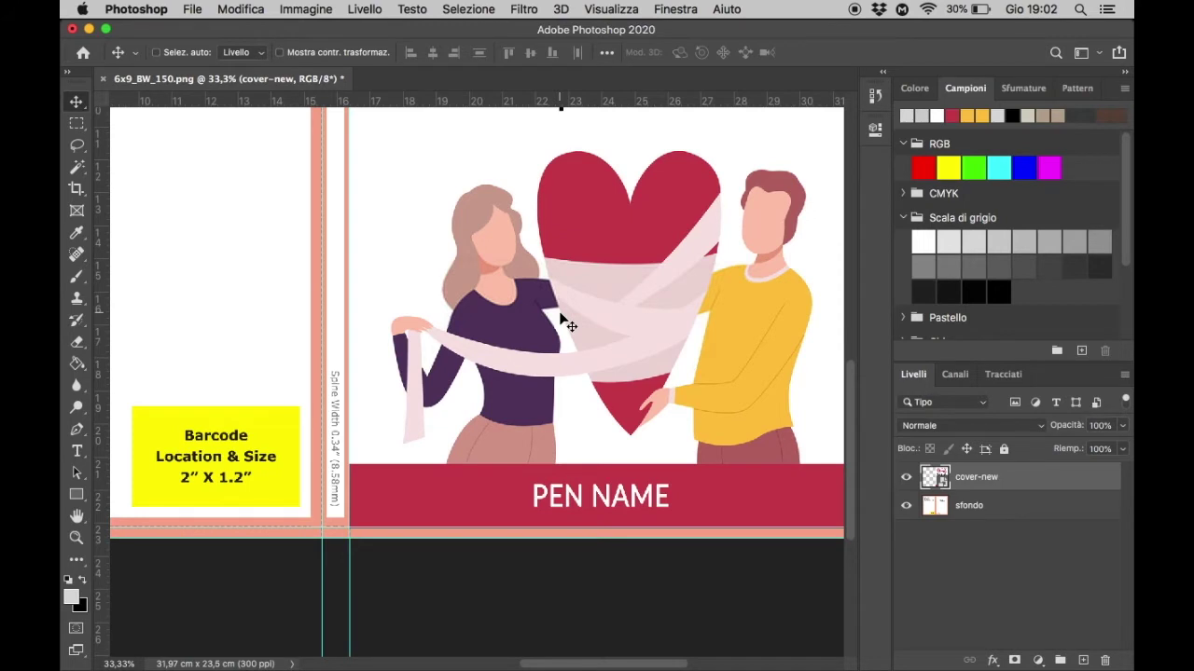
key(ctrl+minus)
key(ctrl+minus)
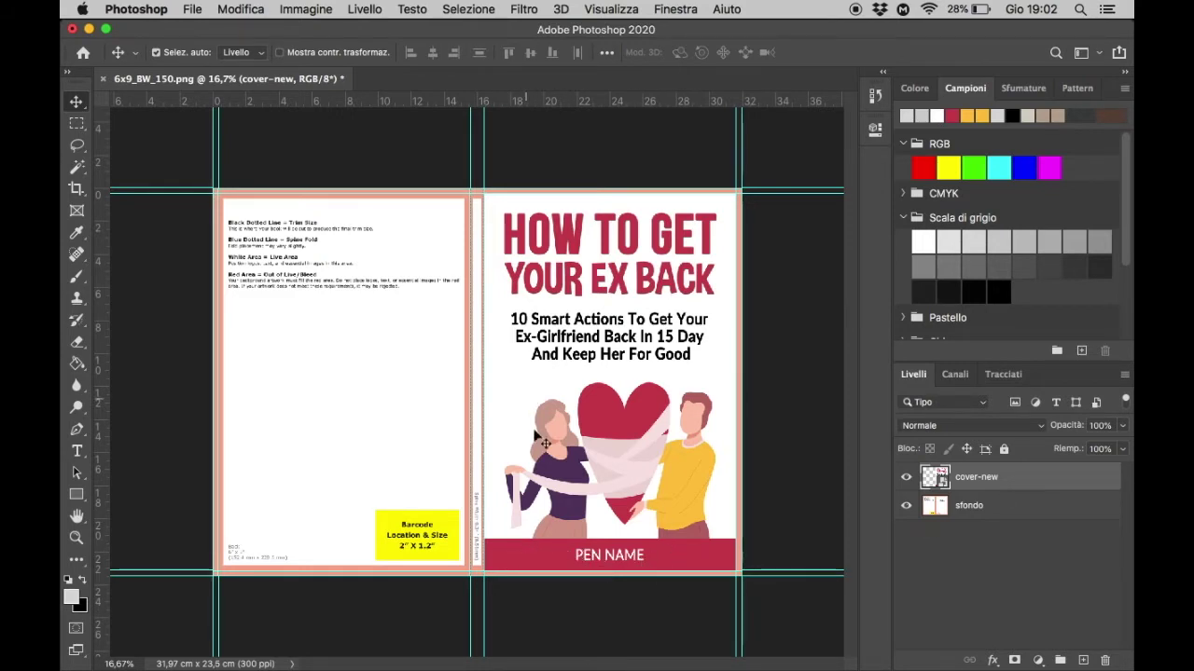
Create a new layer Livello 1 and move it below cover-new.
click(1123, 375)
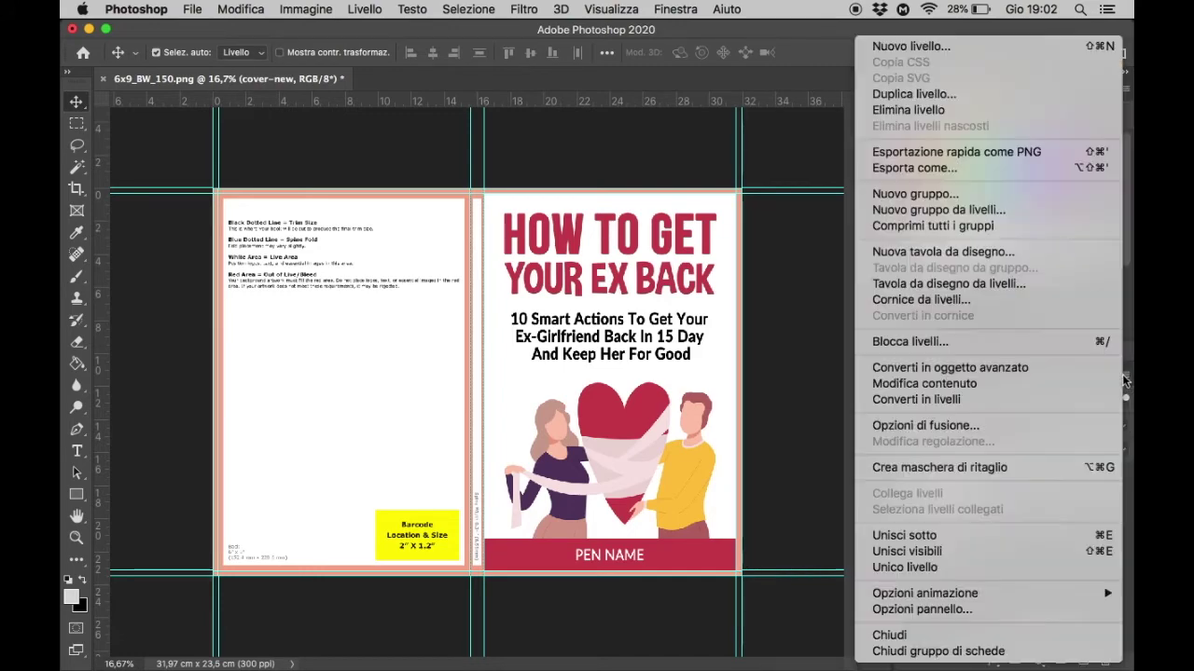
click(1014, 52)
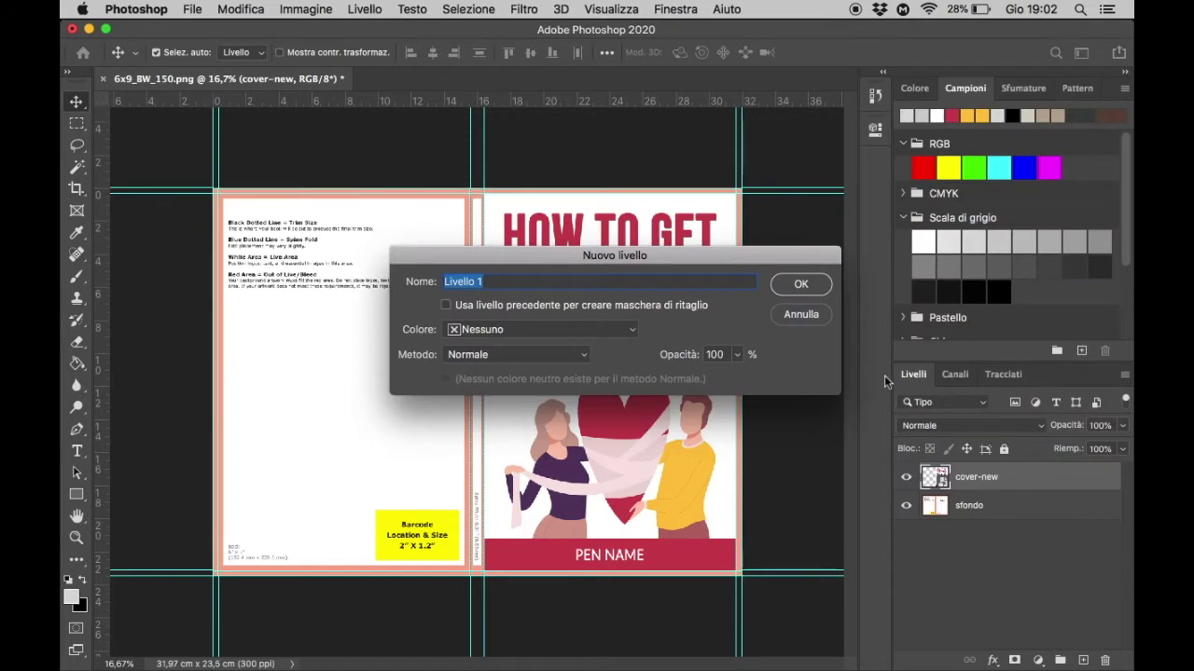
click(801, 283)
drag(979, 478, 984, 515)
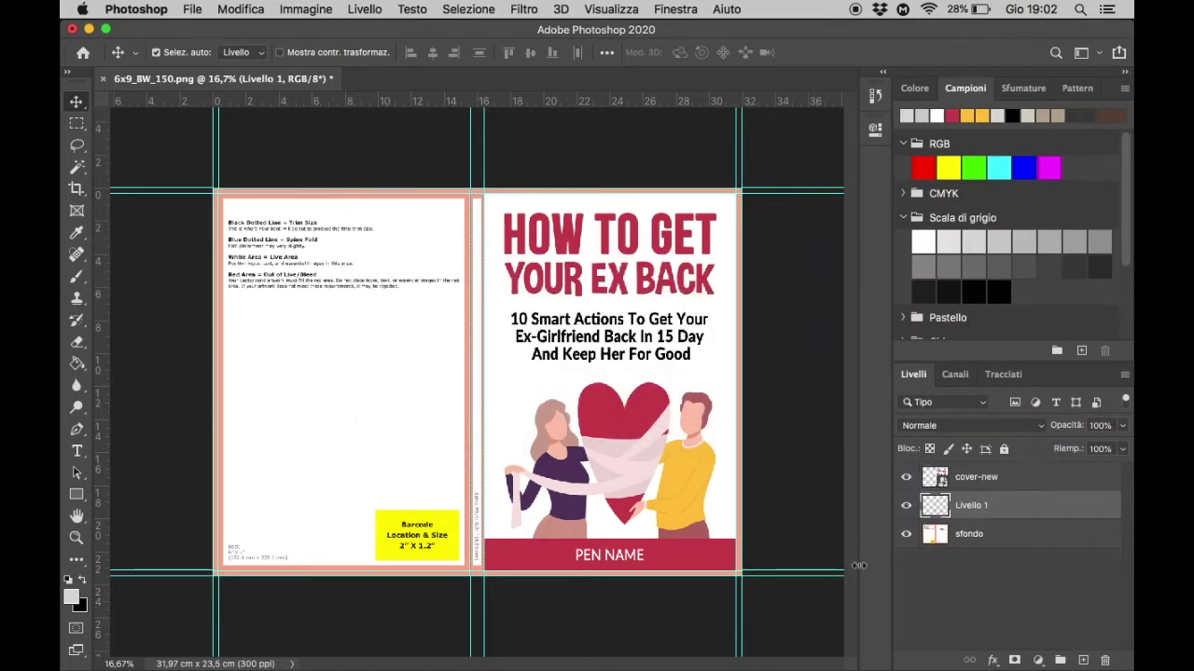
Fill Livello 1 with white using the Paint Bucket to cover the template.
click(69, 580)
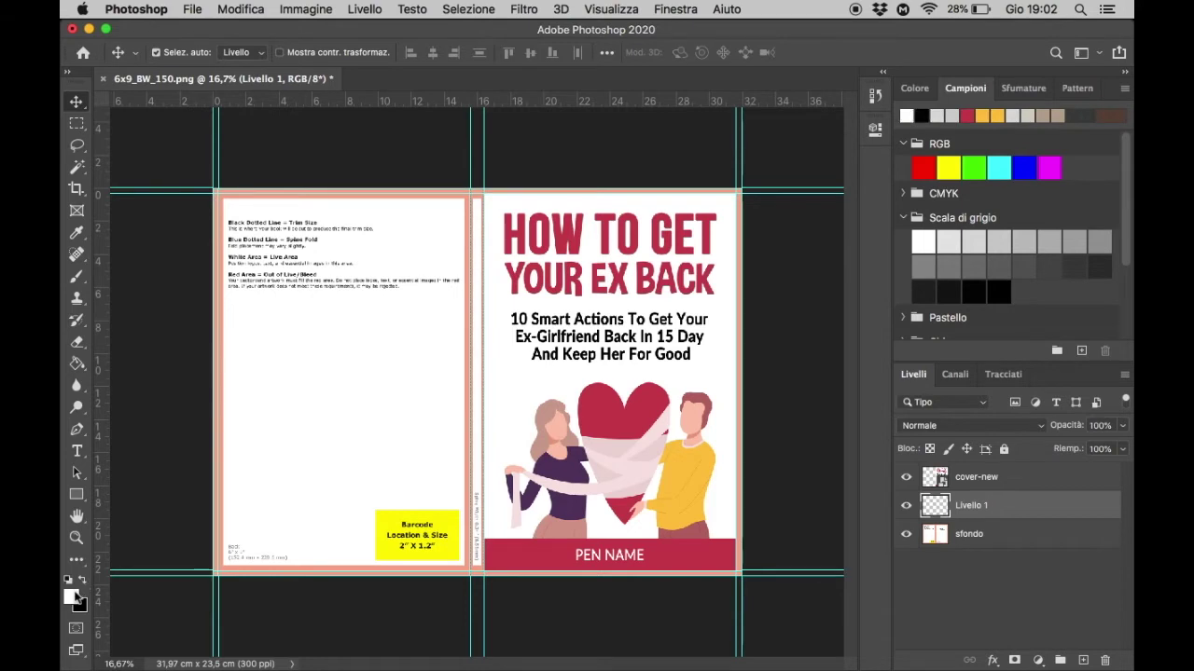
click(71, 597)
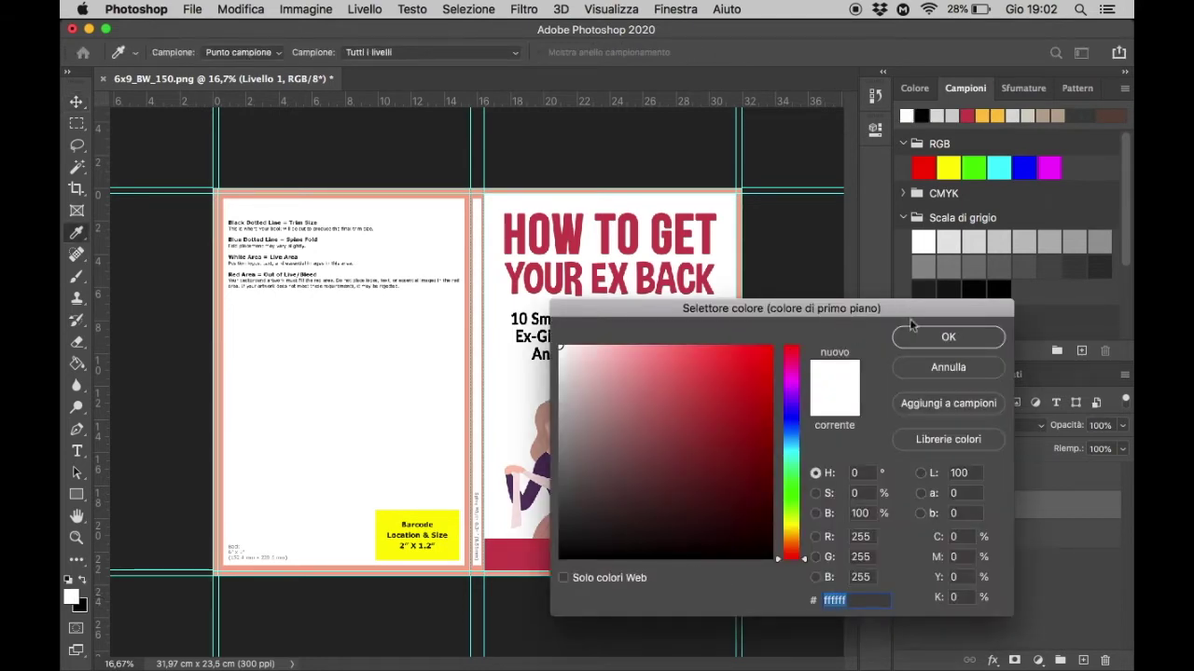
click(946, 337)
key(v)
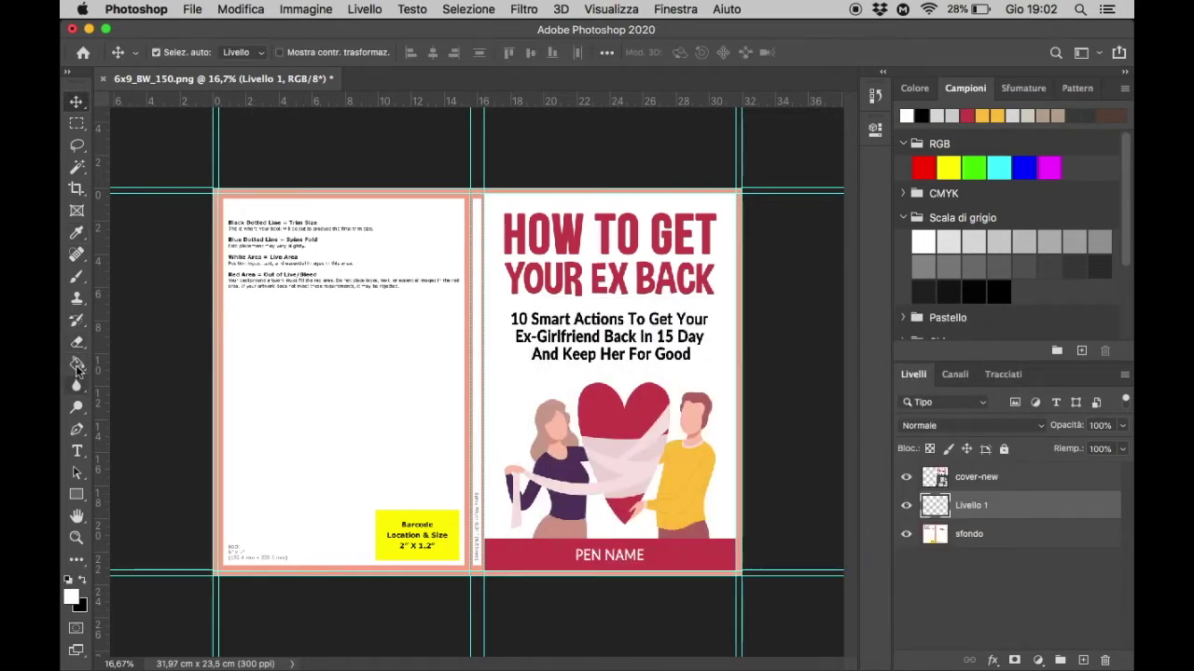
click(77, 363)
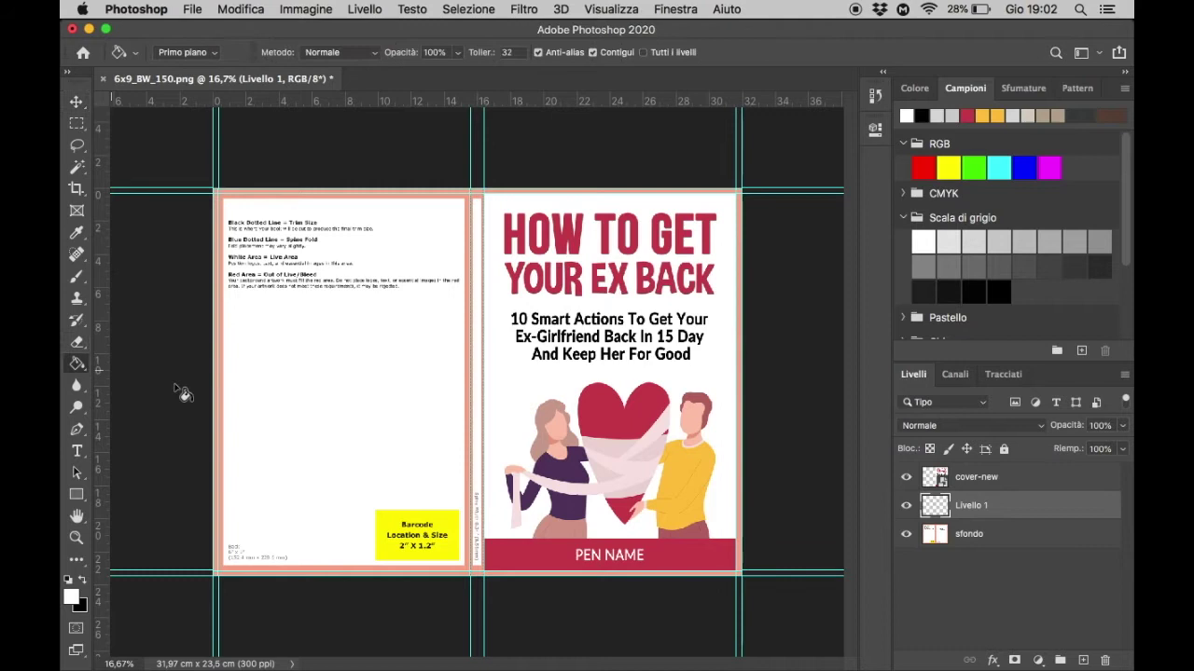
click(329, 428)
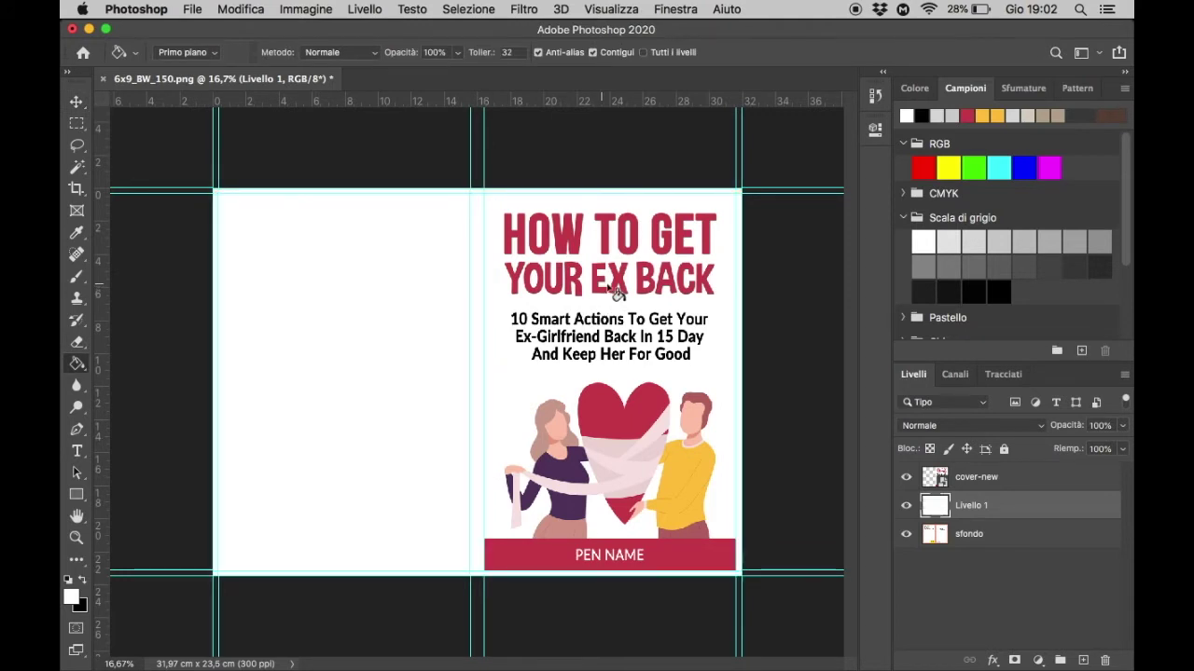
key(super+plus)
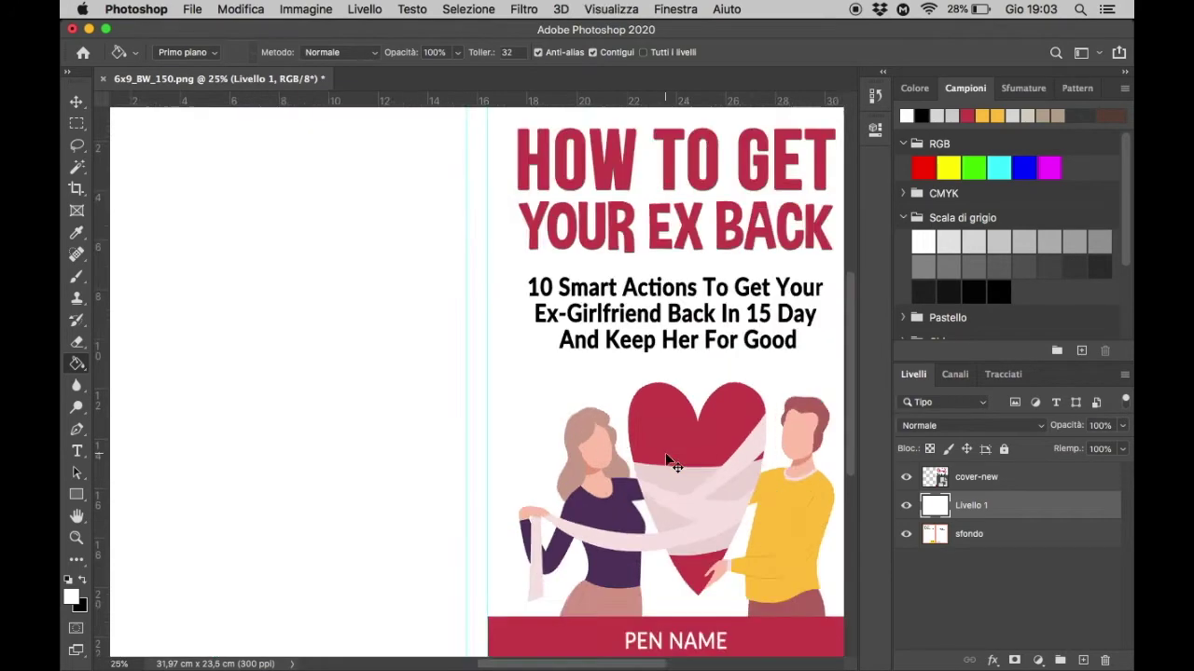
key(super+plus)
key(super+0)
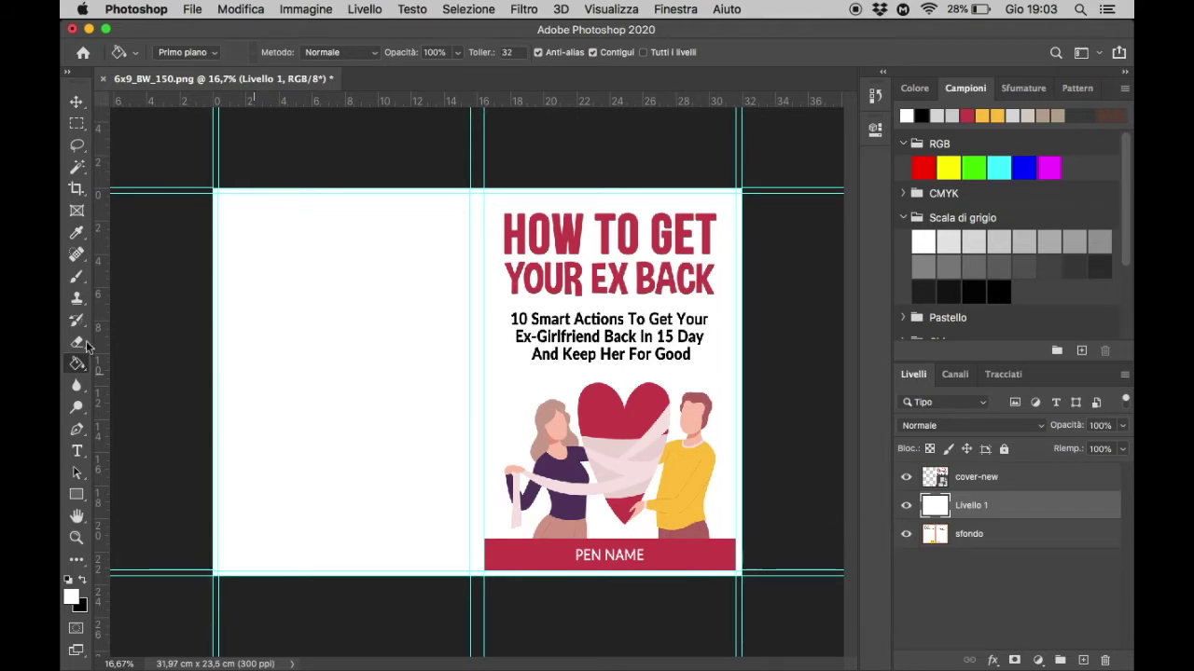
click(80, 103)
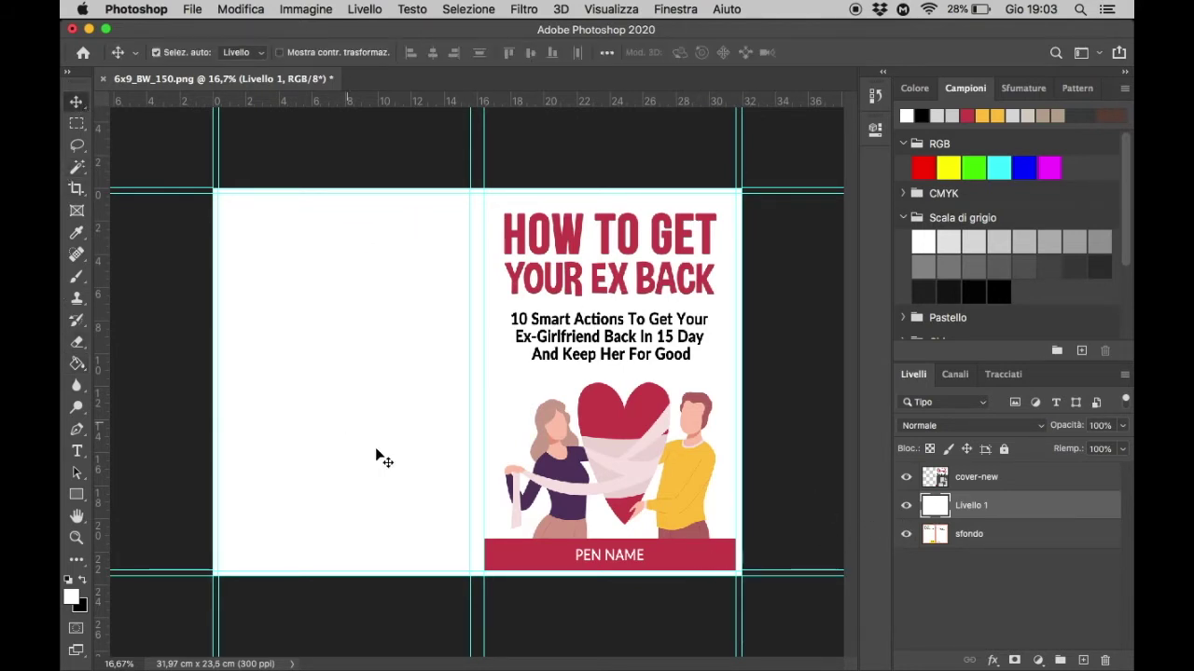
Hide the white Livello 1 layer and inspect the revealed template markings.
click(907, 506)
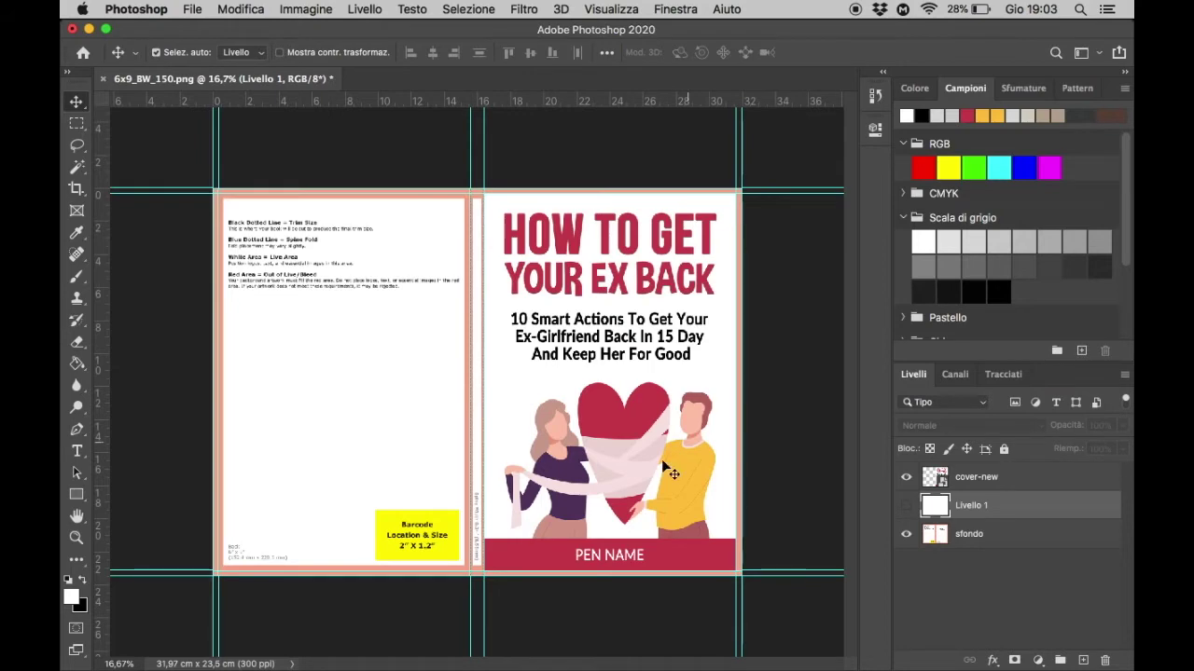
key(super+plus)
key(super+plus)
scroll(523, 568, down, 3)
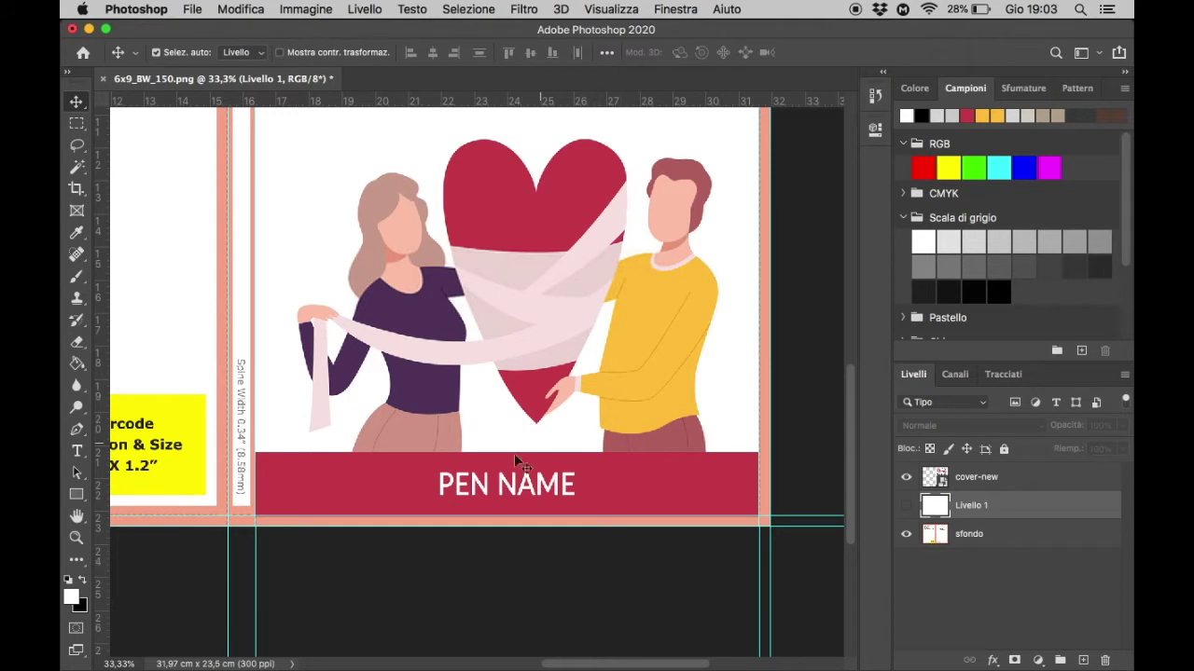
key(super+minus)
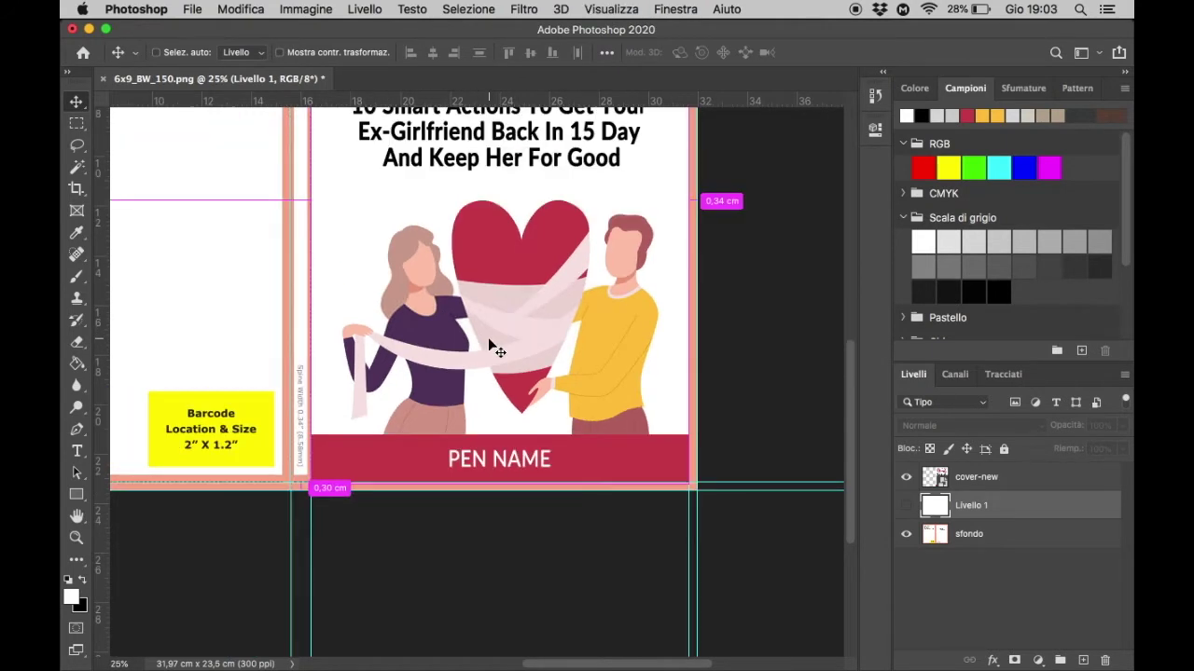
key(super+minus)
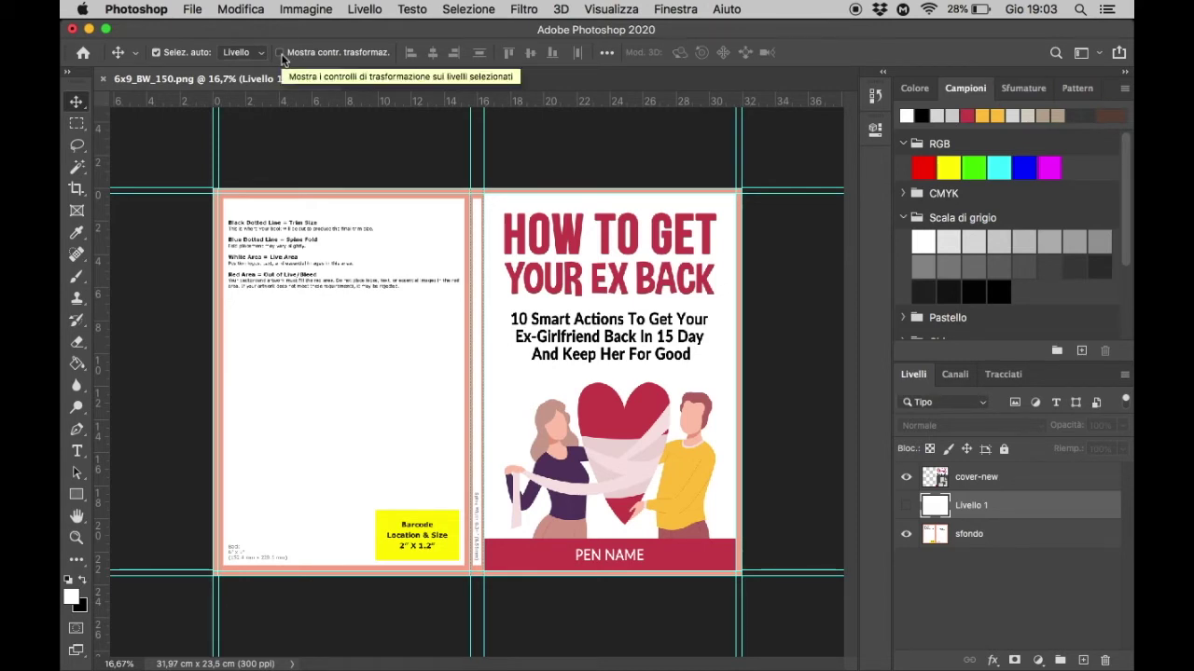
Nudge the cover-new art up and scale it to 102.57% with transform controls.
click(281, 53)
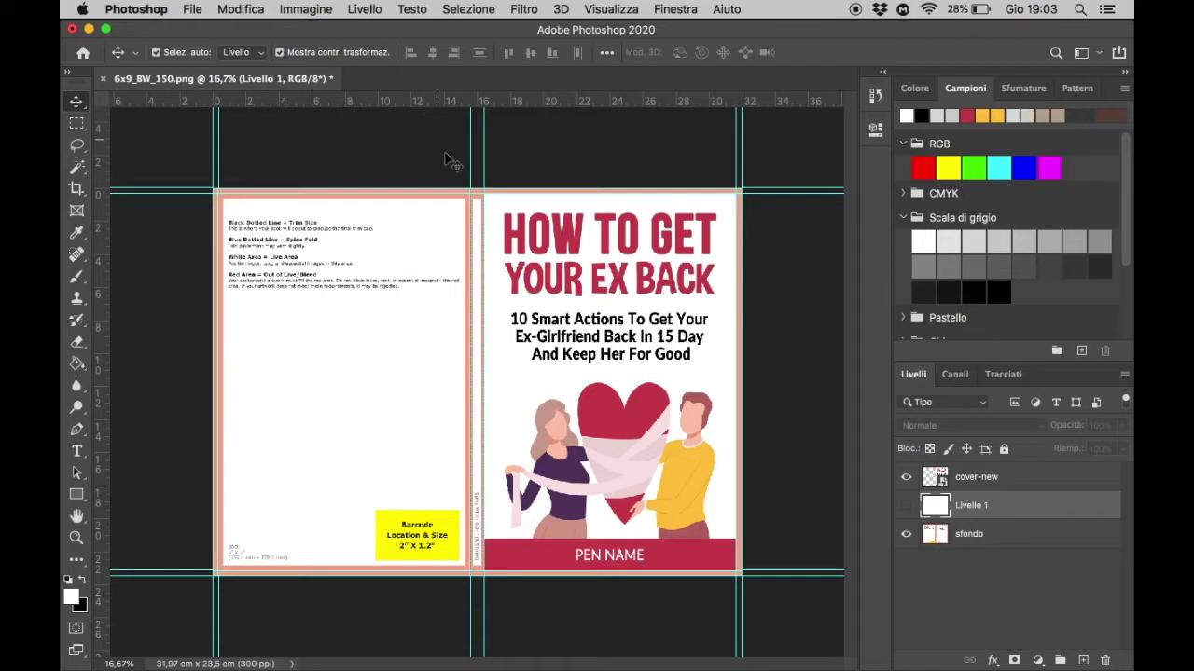
click(1012, 479)
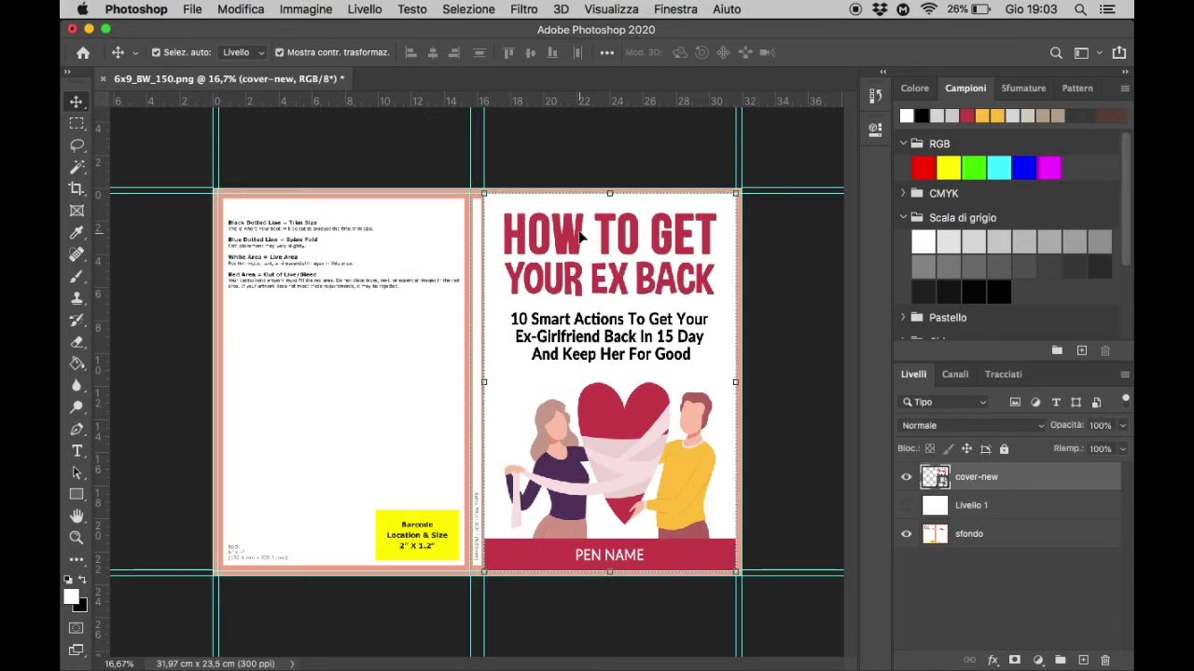
drag(529, 253, 528, 242)
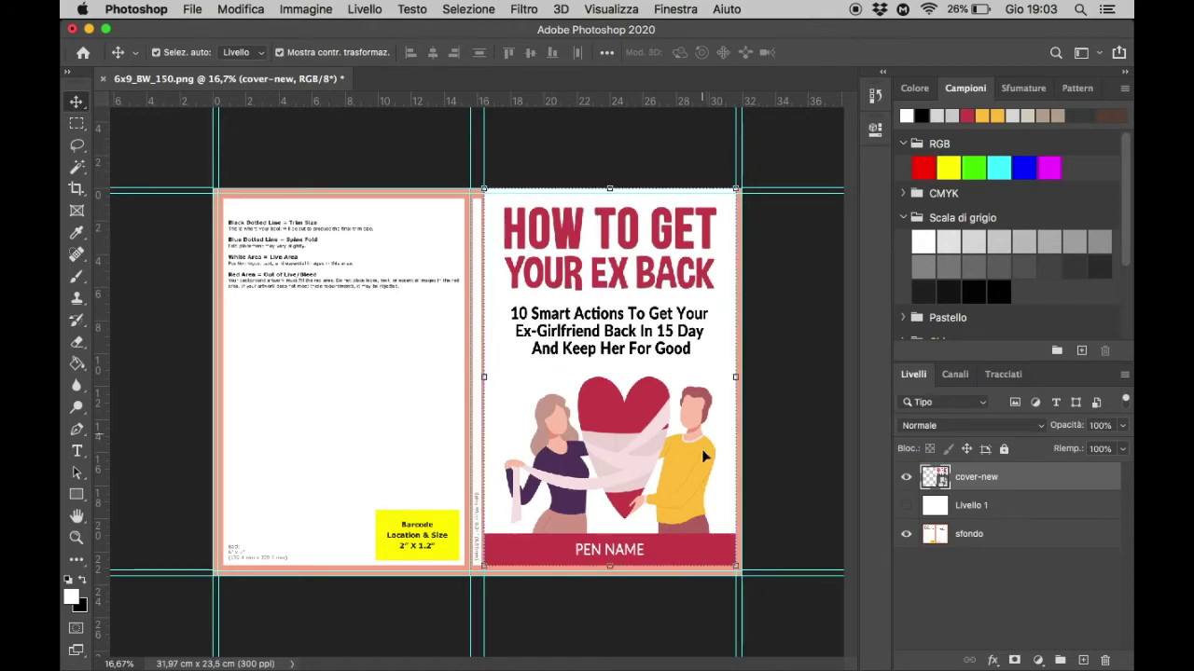
drag(737, 571, 744, 577)
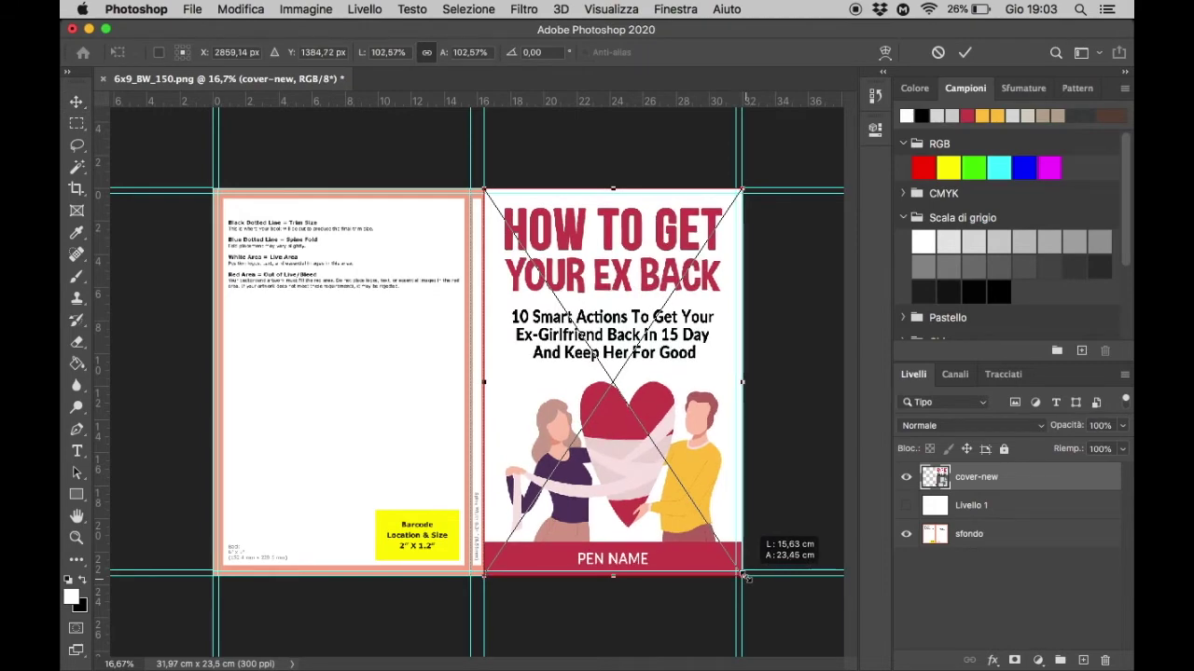
drag(744, 577, 743, 576)
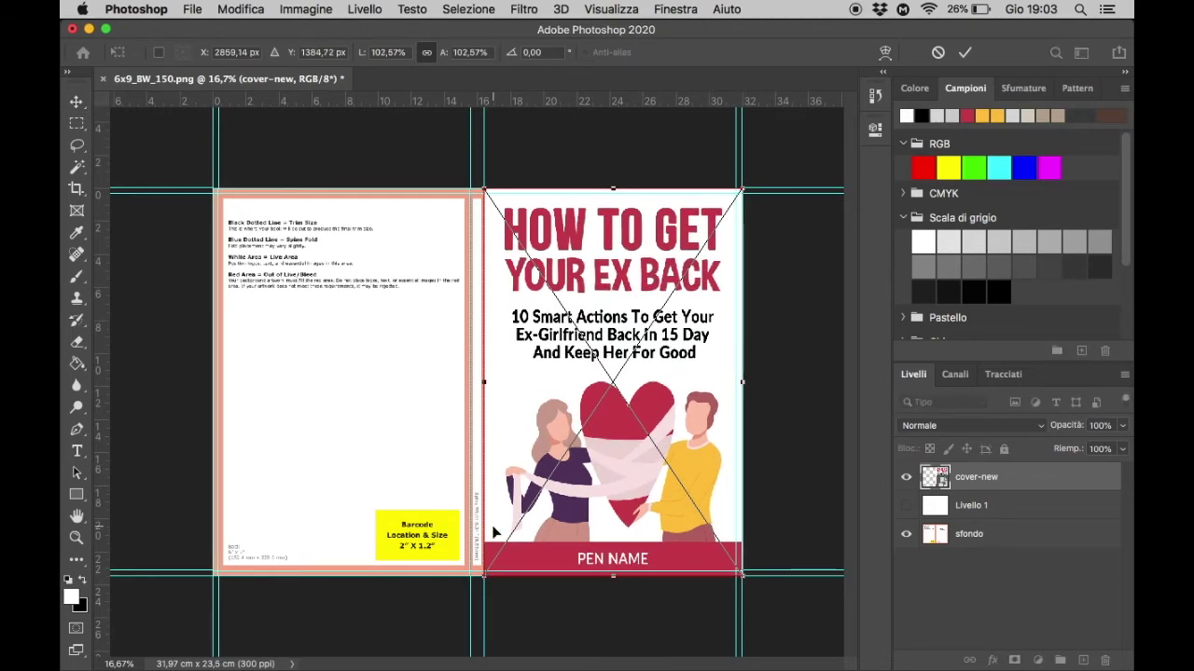
Commit the front art transform and turn off Show Transform Controls.
scroll(494, 532, up, 5)
scroll(492, 530, down, 5)
scroll(492, 527, down, 5)
scroll(493, 527, up, 2)
scroll(493, 527, right, 2)
scroll(493, 527, up, 5)
scroll(492, 527, up, 10)
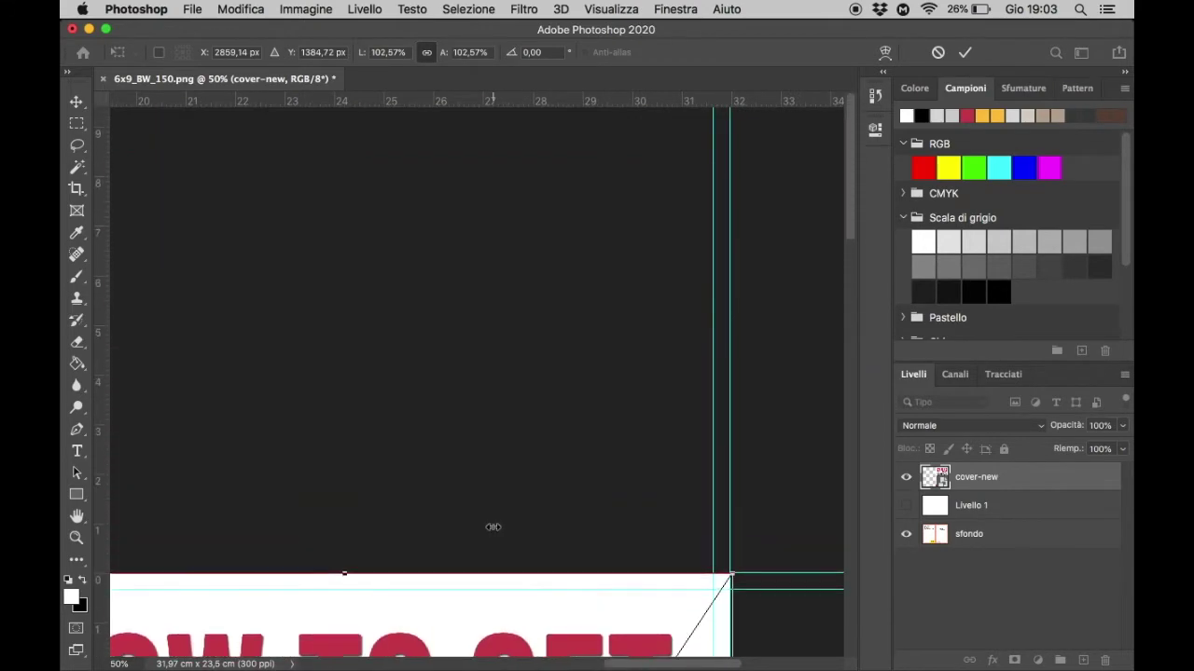
scroll(492, 527, down, 2)
scroll(493, 527, down, 3)
scroll(492, 527, down, 5)
scroll(493, 527, left, 2)
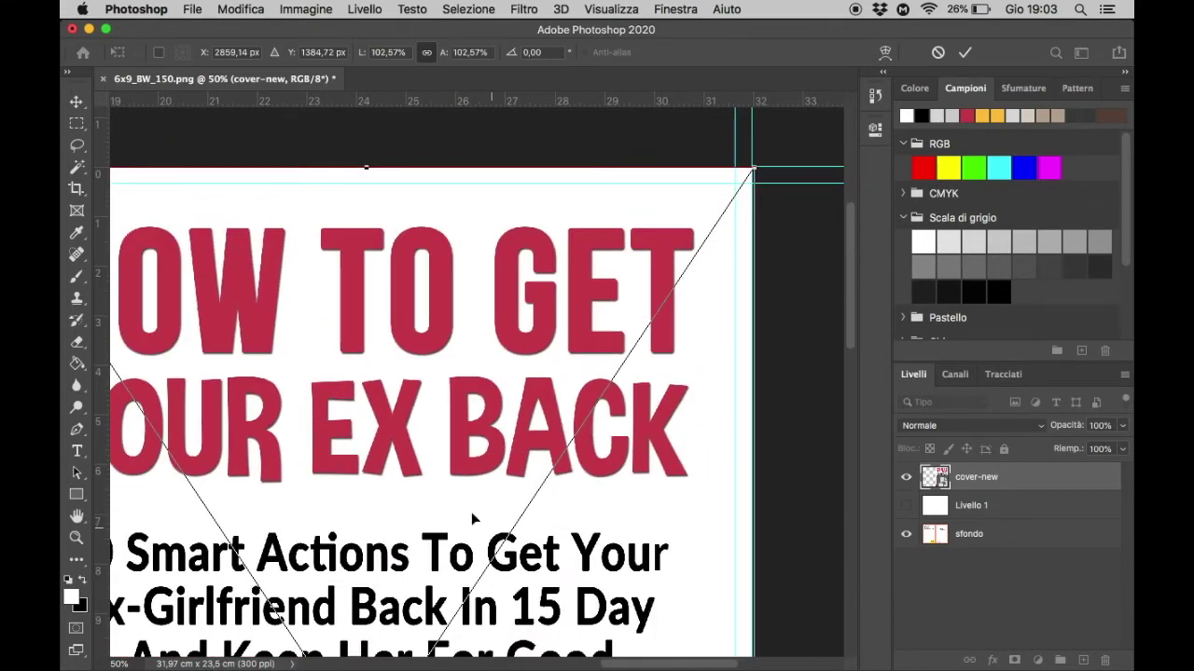
click(76, 102)
key(Return)
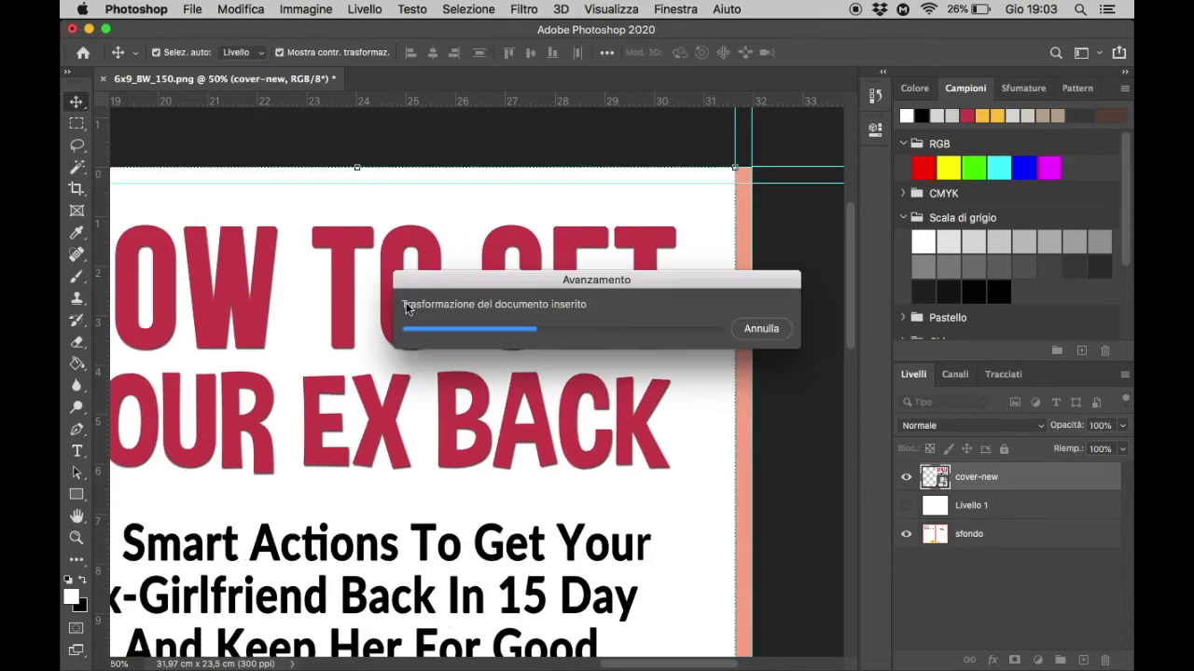
key(ctrl+minus)
key(ctrl+minus)
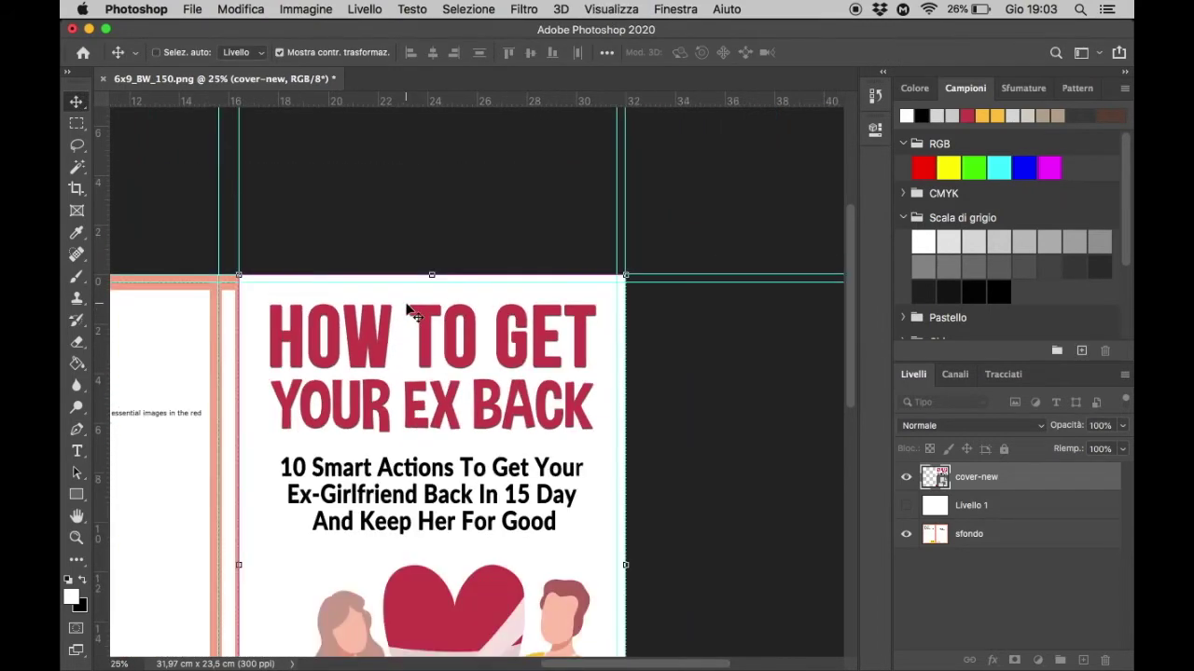
key(ctrl+minus)
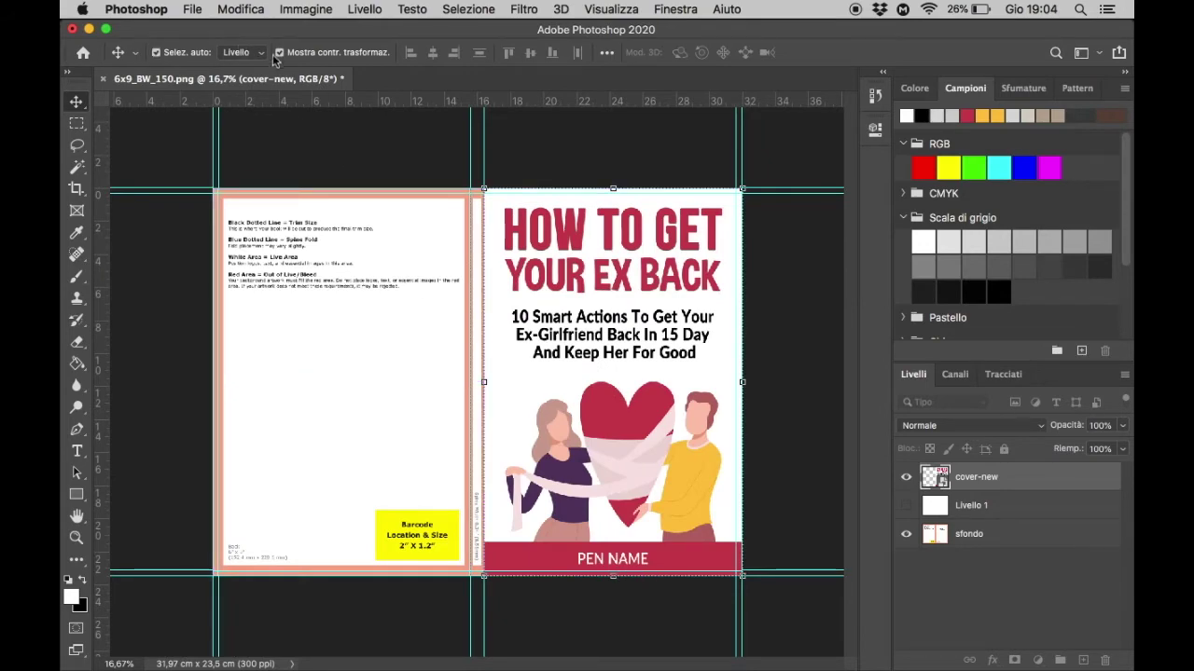
click(279, 53)
key(ctrl+plus)
key(ctrl+plus)
key(ctrl+plus)
key(ctrl+plus)
Inspect the band's bottom edge and check which layers lie beneath it.
scroll(492, 279, right, 1)
scroll(493, 280, right, 10)
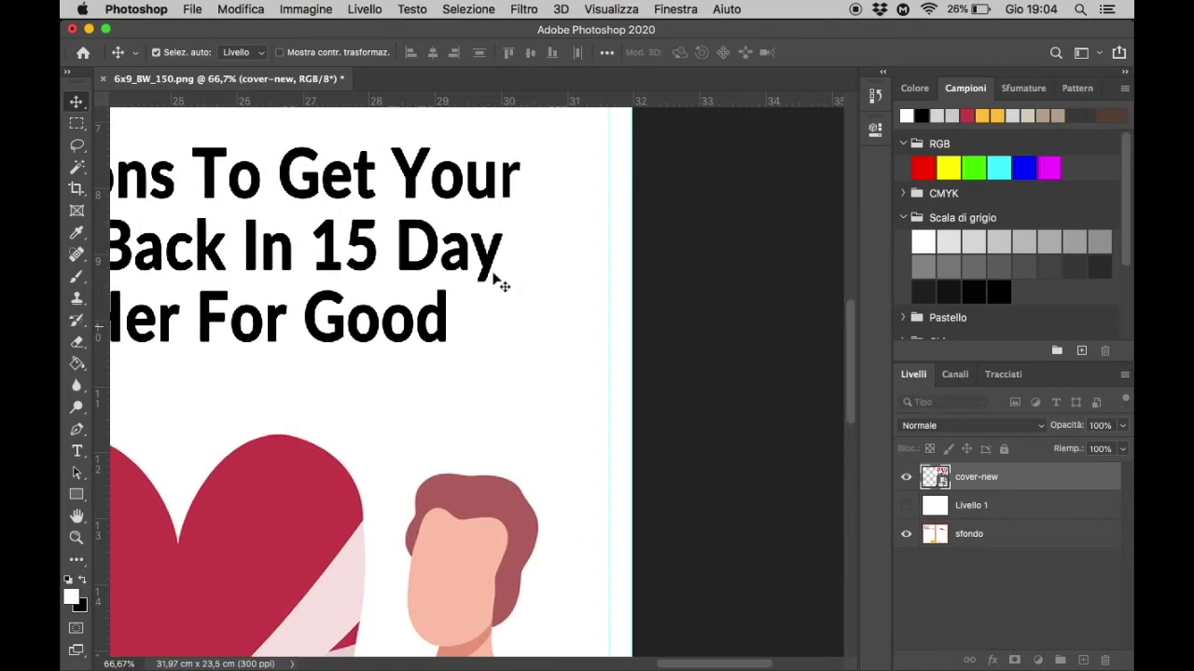
scroll(492, 280, up, 3)
scroll(494, 280, up, 5)
scroll(495, 280, up, 3)
scroll(494, 279, up, 3)
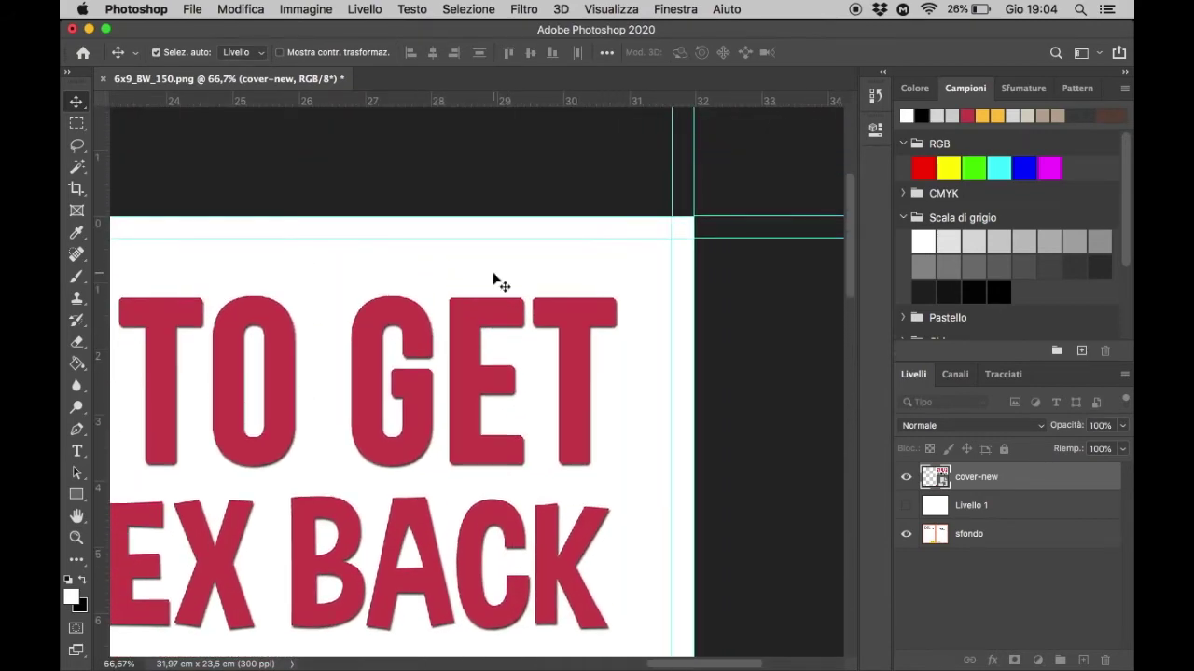
scroll(494, 280, down, 5)
scroll(494, 280, down, 10)
scroll(494, 280, left, 3)
scroll(494, 280, down, 5)
scroll(494, 279, right, 3)
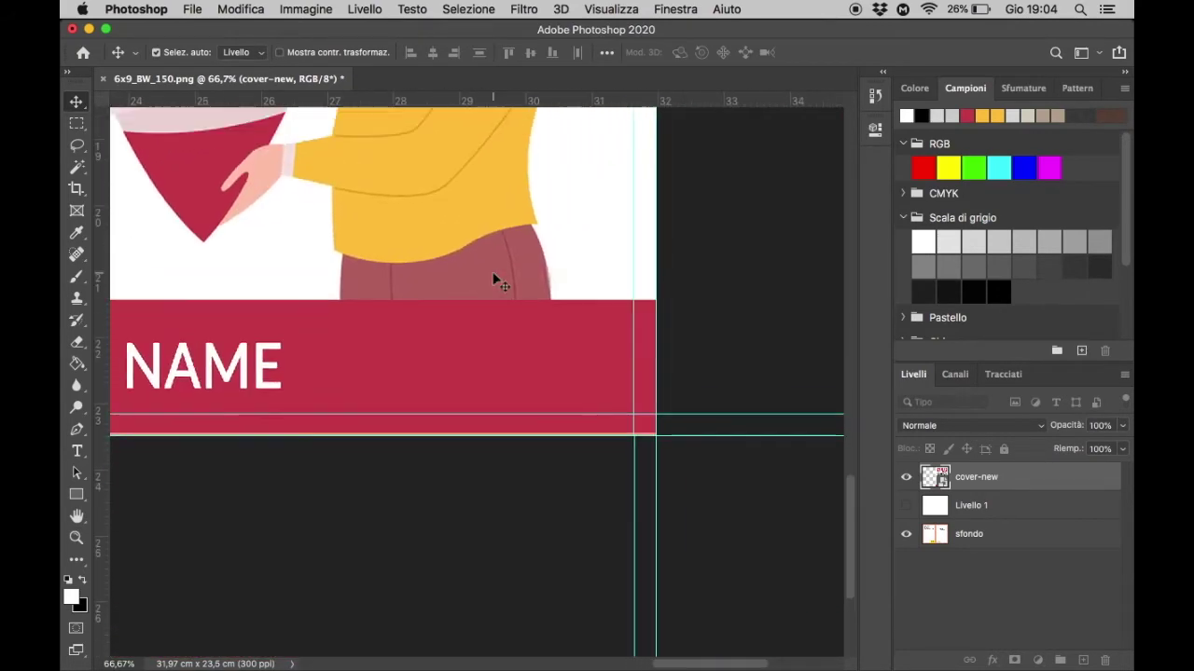
scroll(494, 280, left, 1)
scroll(494, 280, left, 2)
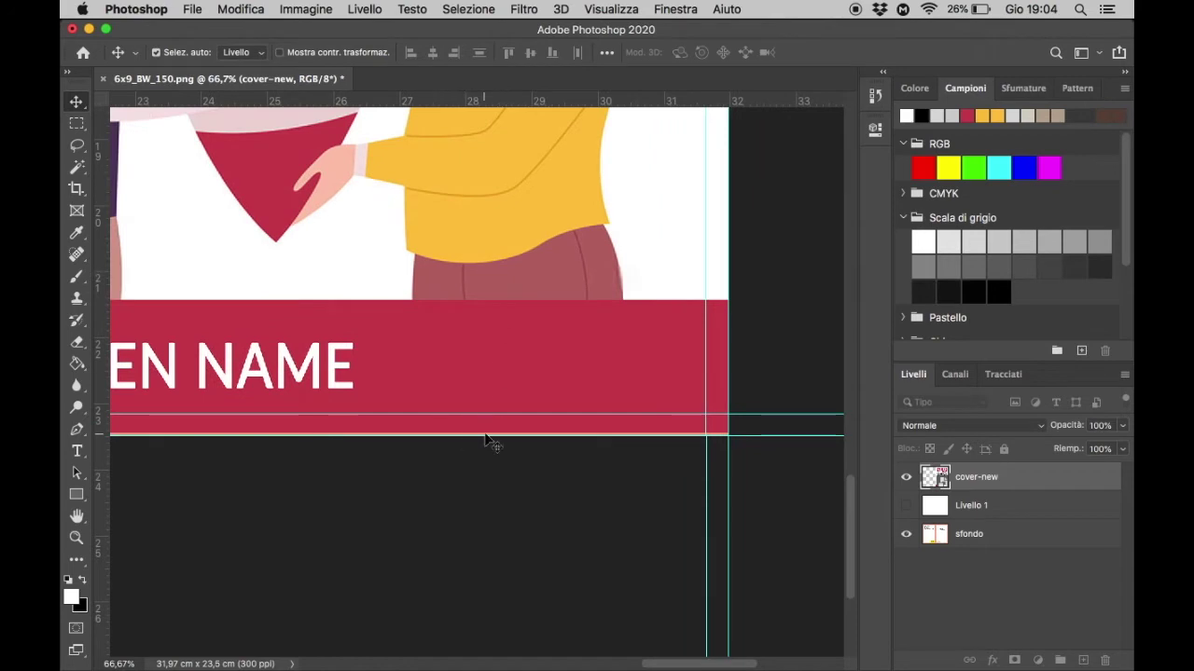
right_click(563, 354)
click(569, 356)
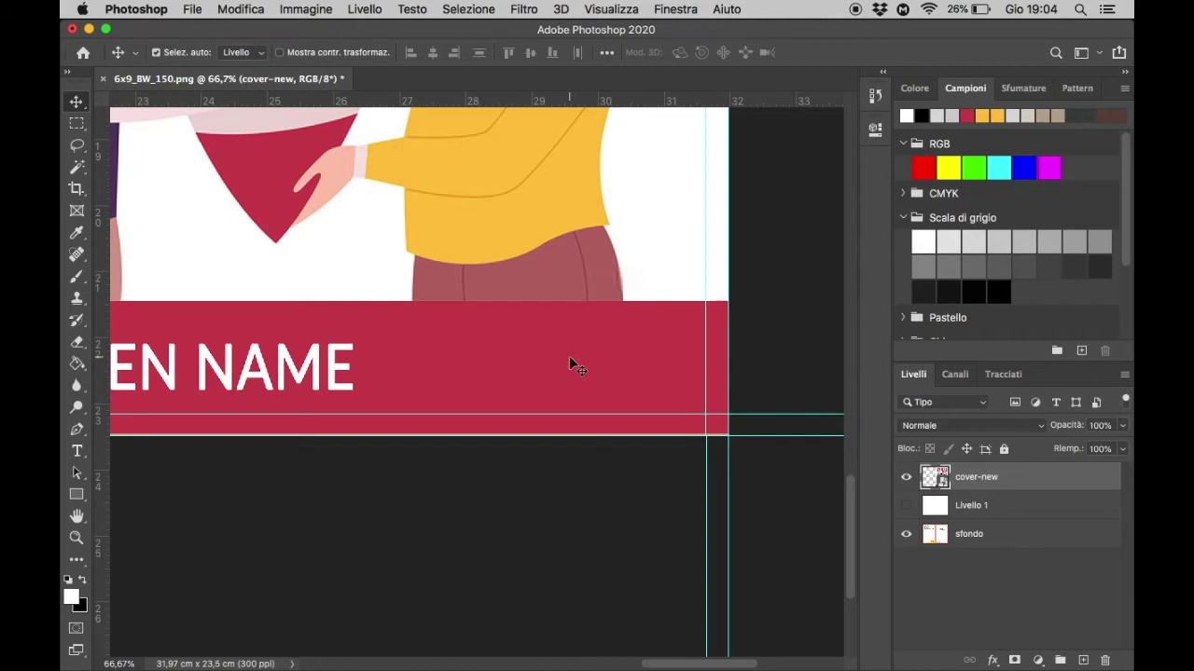
Hide the guides and nudge the front art down two steps to close the gap.
key(super)
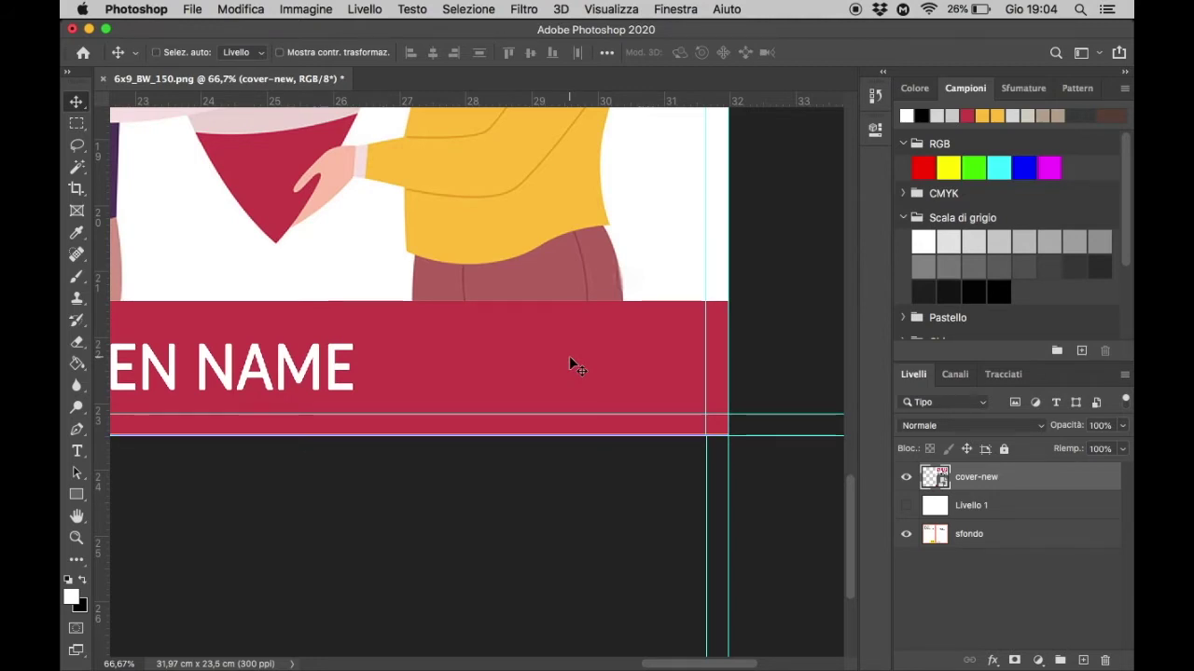
key(super+semicolon)
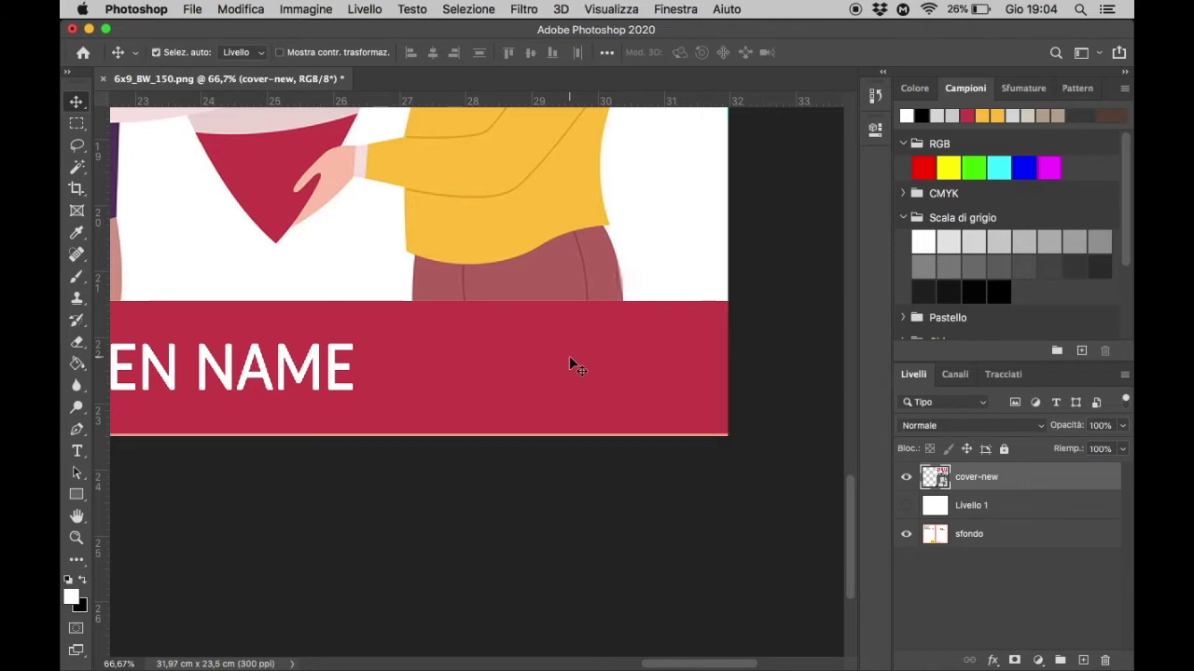
key(Down)
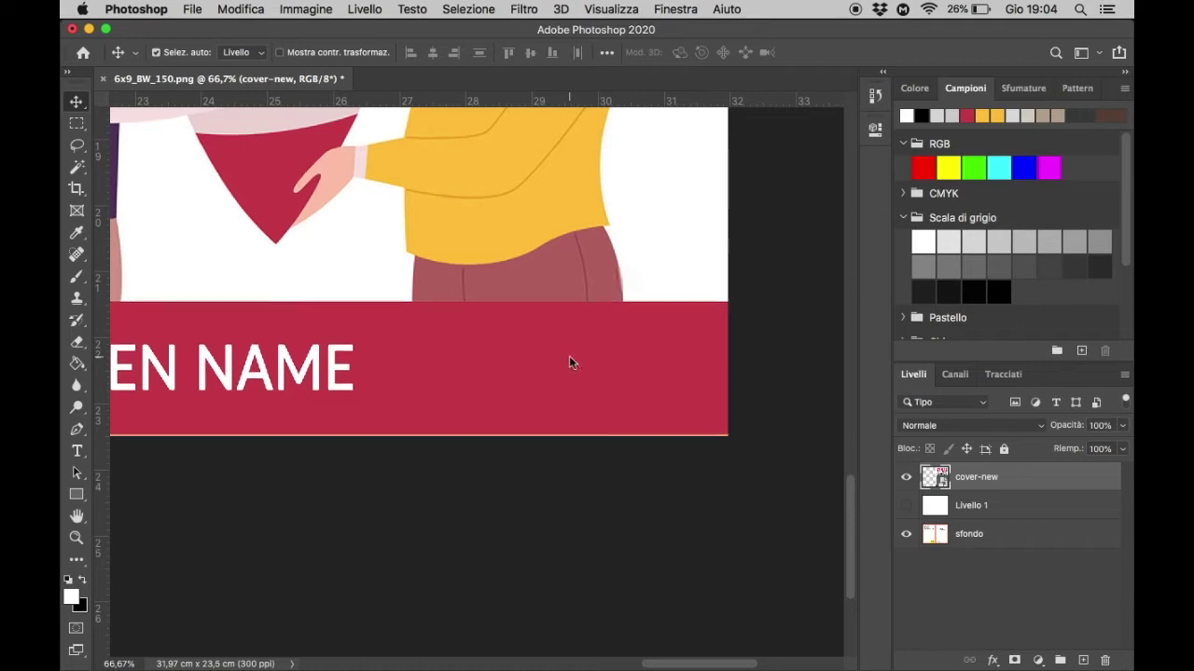
key(Down)
key(Down)
key(Down)
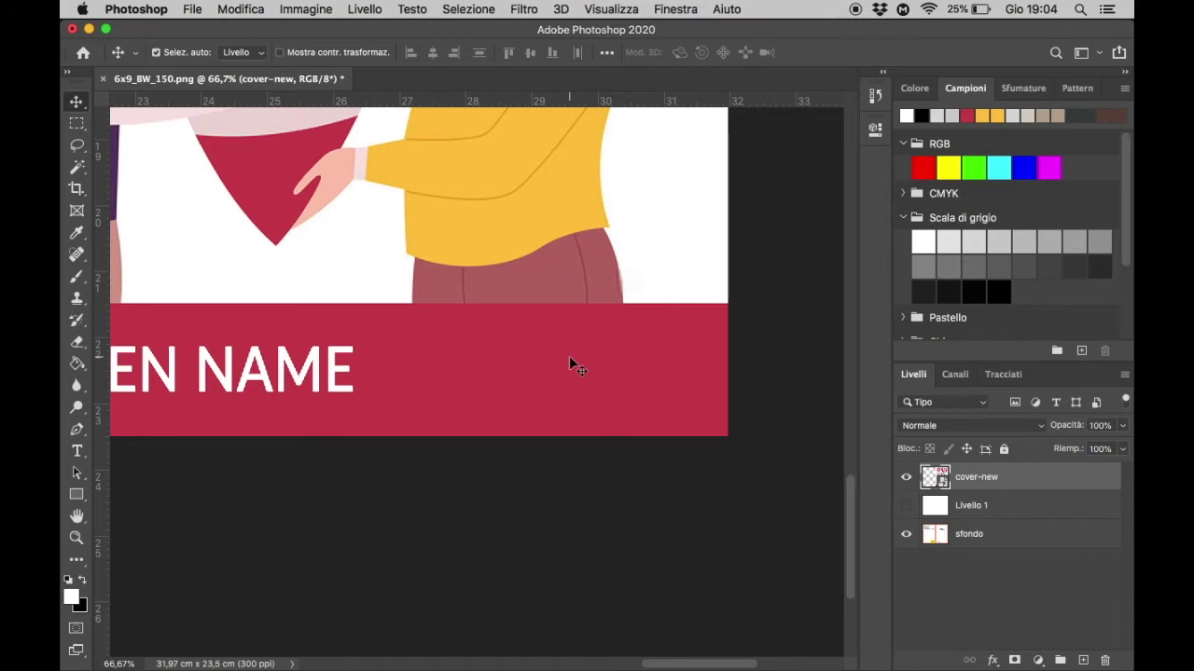
Place the top guide exactly on the cover's top edge and show Livello 1 again.
scroll(569, 357, left, 10)
scroll(569, 358, left, 5)
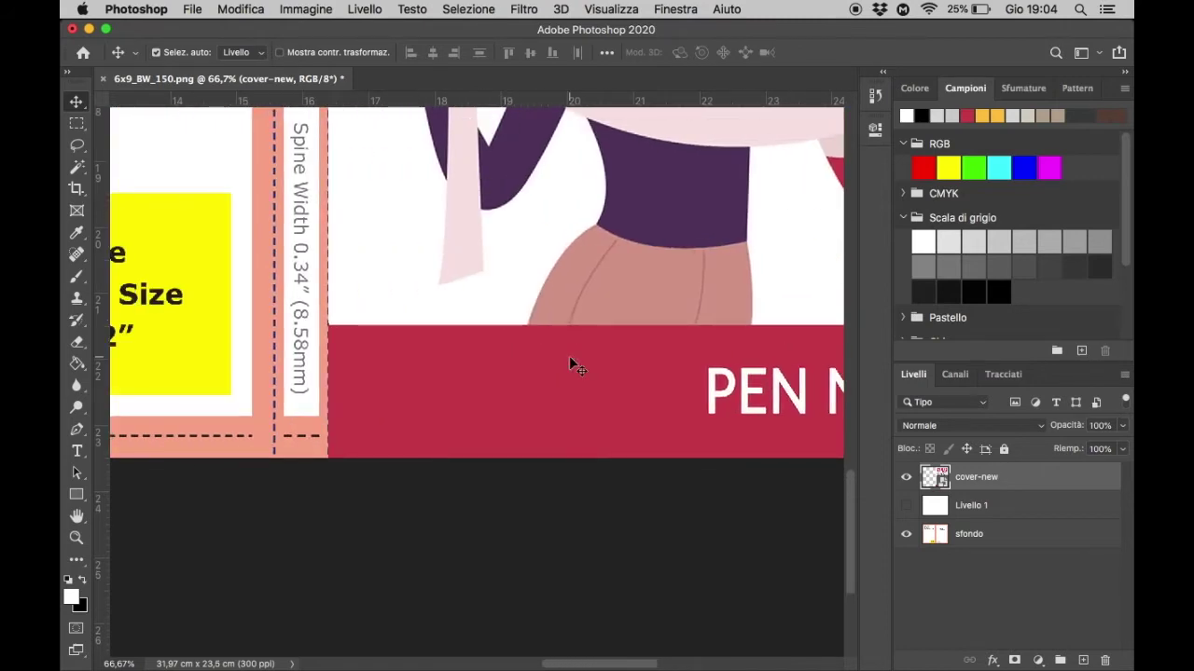
scroll(569, 365, up, 8)
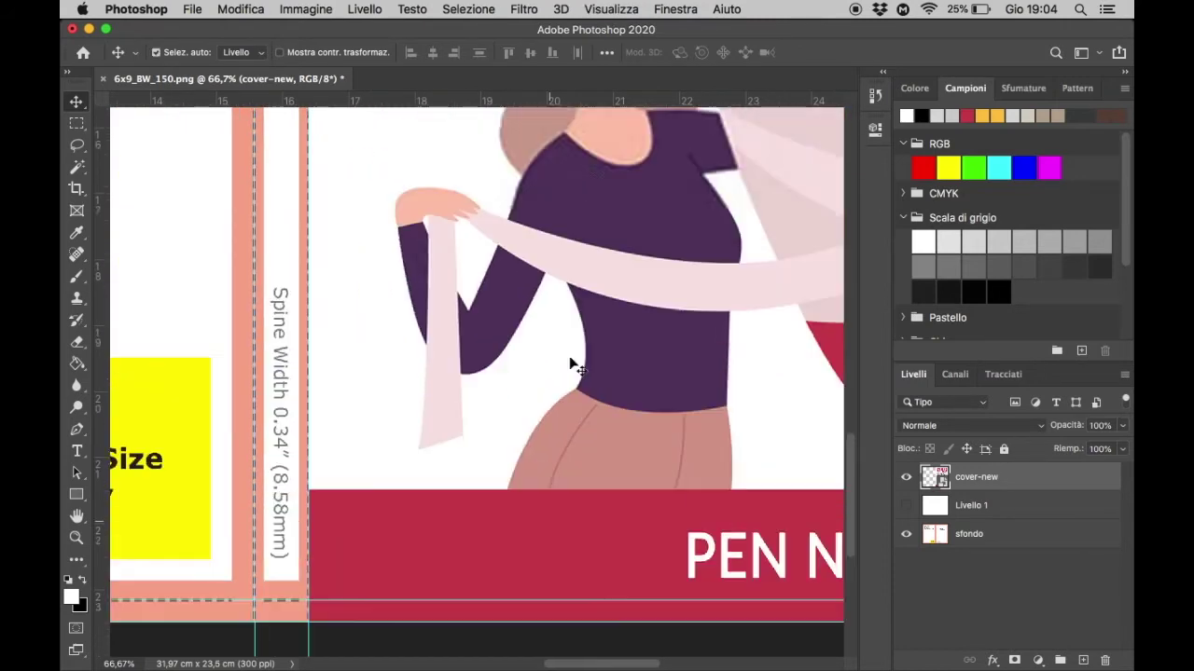
scroll(569, 364, up, 7)
scroll(570, 359, up, 5)
scroll(569, 359, up, 2)
scroll(570, 360, up, 6)
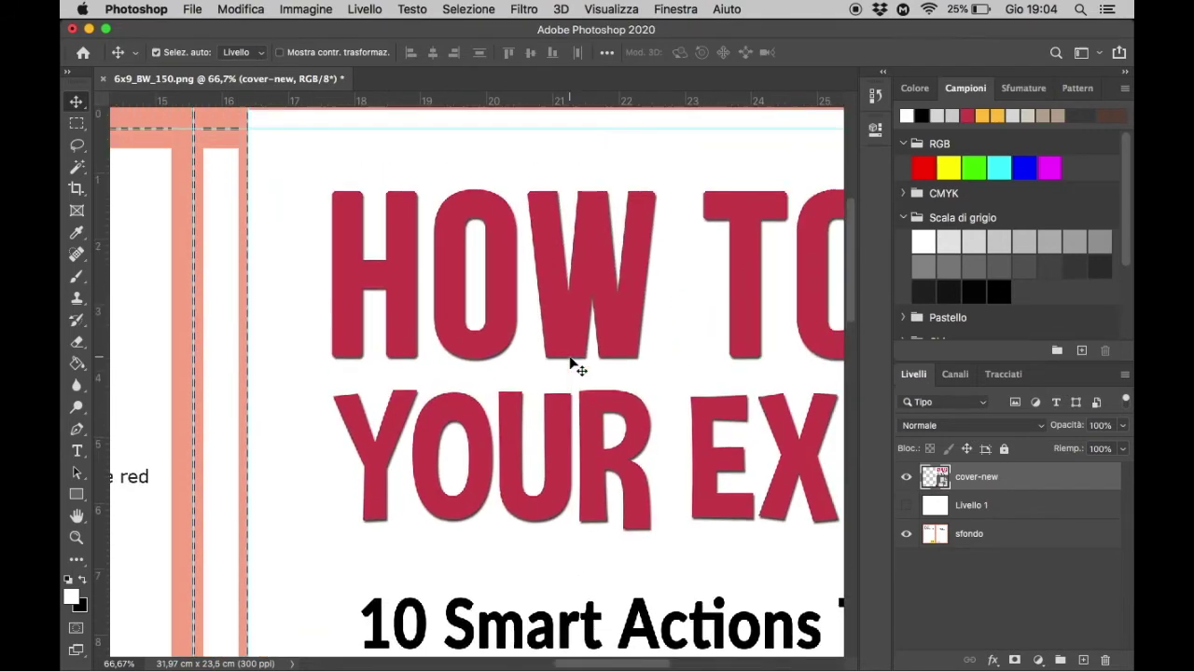
scroll(570, 359, up, 2)
scroll(569, 365, right, 4)
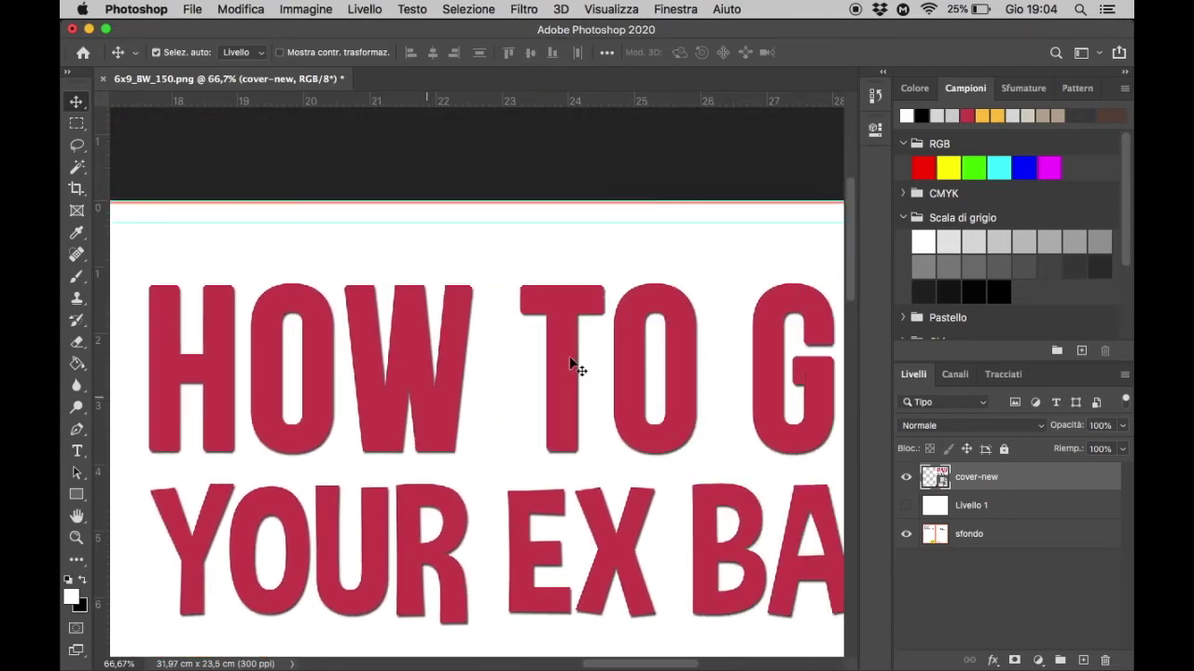
scroll(569, 365, right, 1)
scroll(569, 365, right, 2)
scroll(568, 365, right, 1)
key(super+minus)
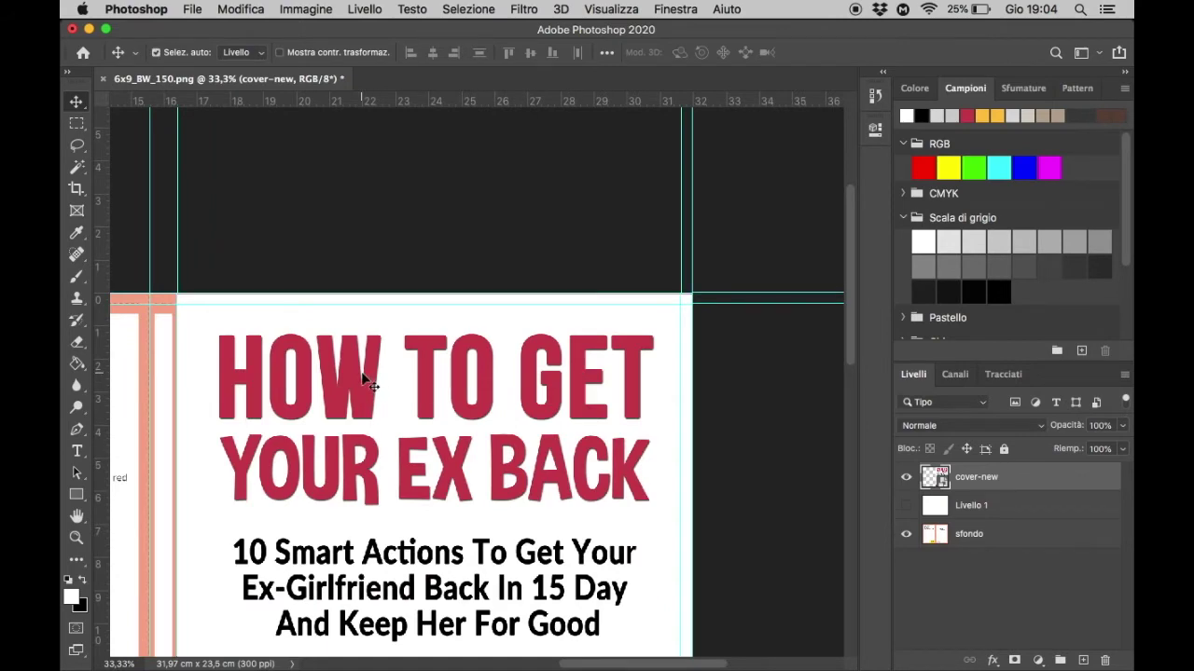
key(super+plus)
key(super+plus)
key(super+plus)
scroll(365, 381, up, 5)
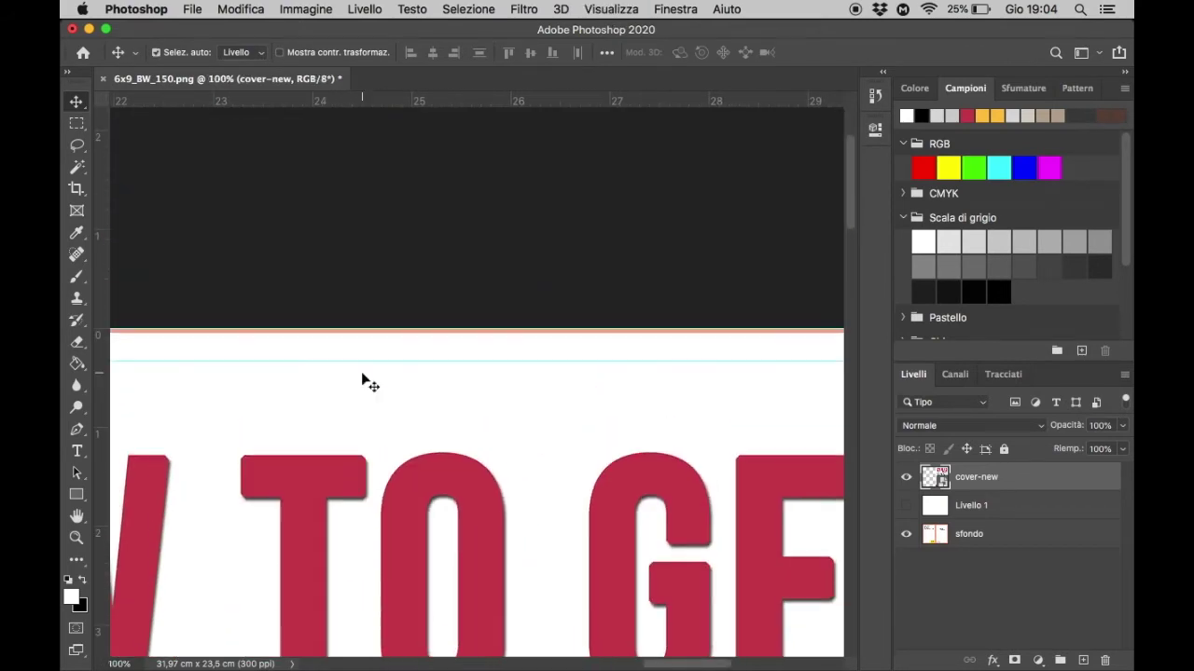
drag(404, 330, 402, 331)
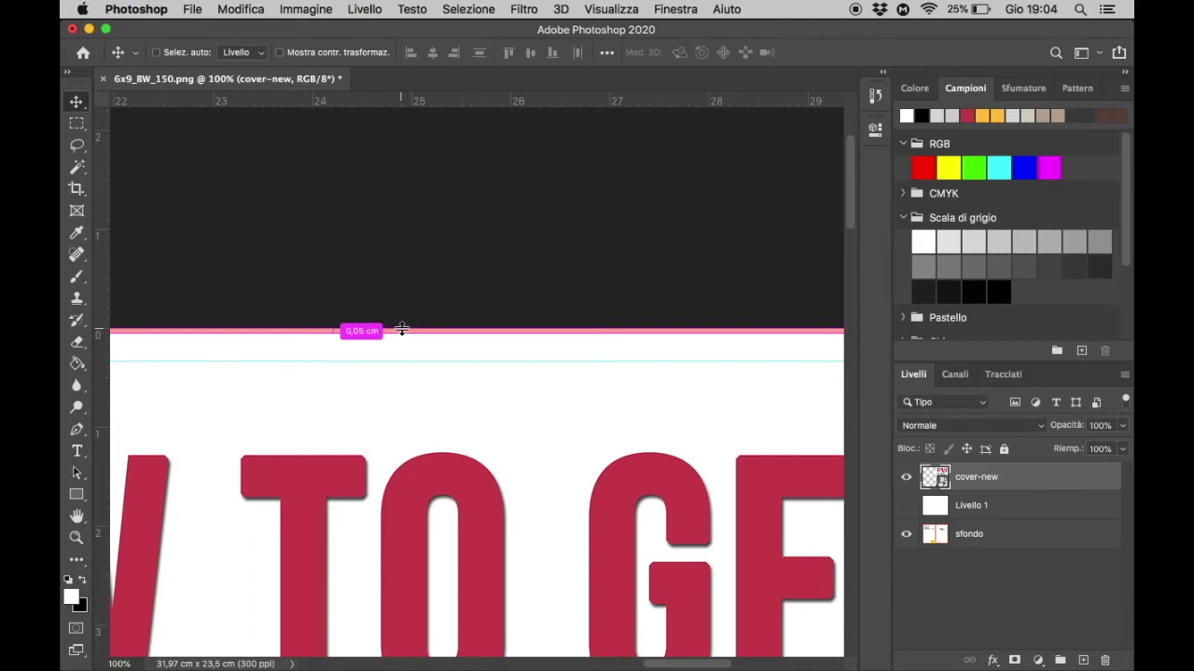
key(super+minus)
key(super+minus)
key(super+minus)
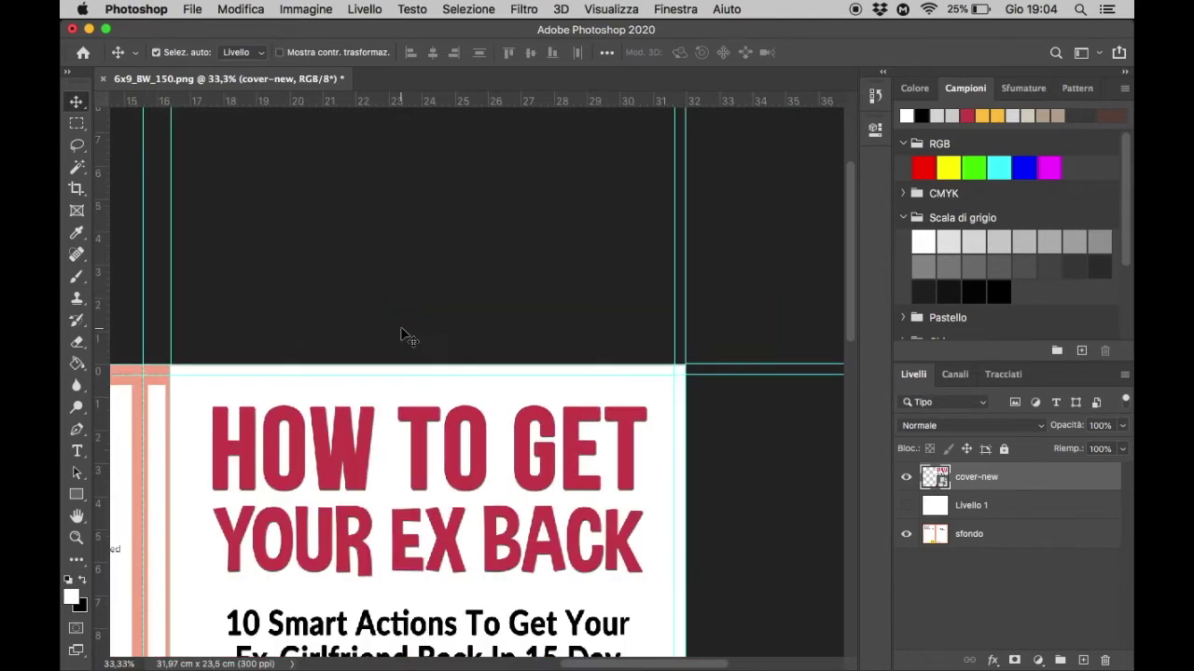
click(906, 506)
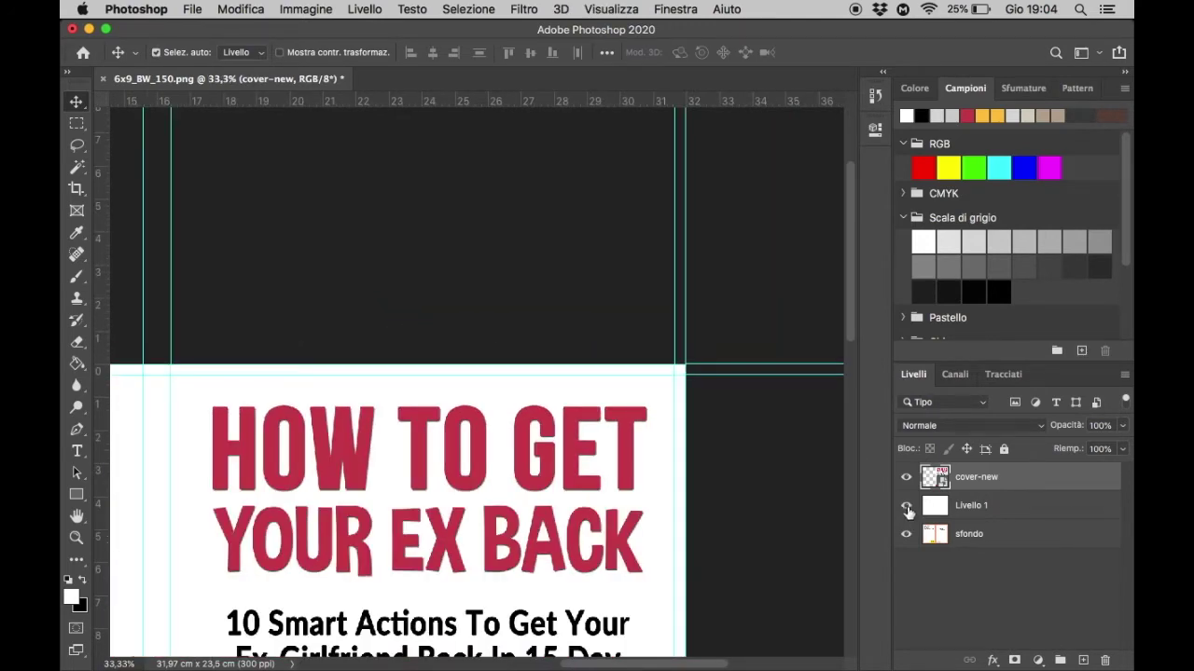
Hide and re-show the white Livello 1 layer to check the artwork edge.
scroll(446, 529, down, 1)
scroll(446, 529, down, 3)
scroll(445, 529, down, 3)
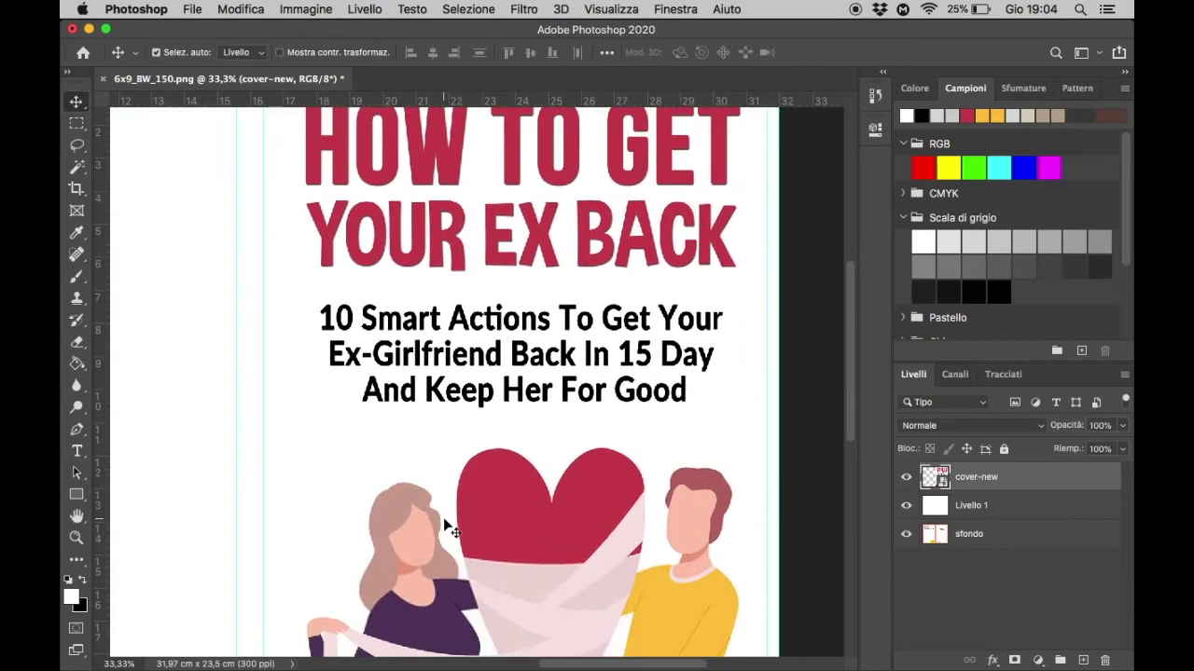
scroll(446, 529, down, 6)
scroll(444, 523, up, 5)
scroll(444, 522, up, 5)
scroll(444, 522, up, 1)
scroll(445, 529, up, 3)
scroll(445, 529, up, 3)
scroll(444, 521, up, 2)
scroll(444, 520, up, 3)
scroll(445, 525, right, 5)
scroll(445, 525, right, 5)
scroll(444, 525, right, 5)
click(903, 505)
click(904, 508)
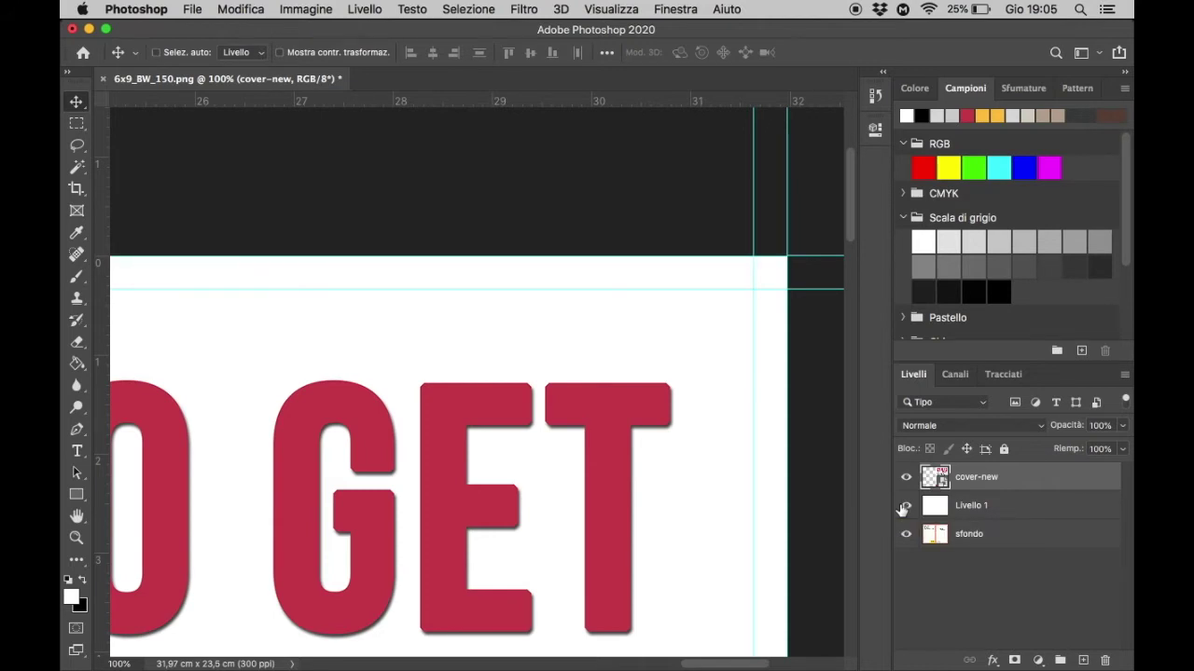
Review the whole cover, then nudge the cover-new artwork one step left.
key(super+minus)
key(super+minus)
key(super+minus)
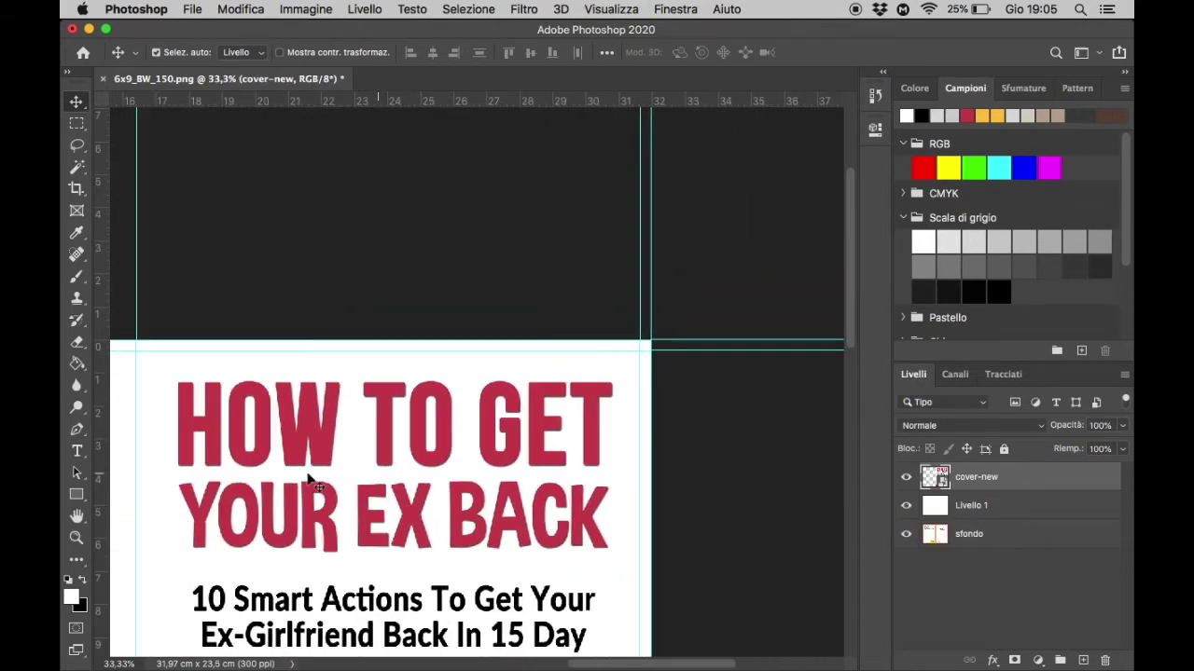
scroll(309, 478, left, 3)
scroll(310, 478, down, 2)
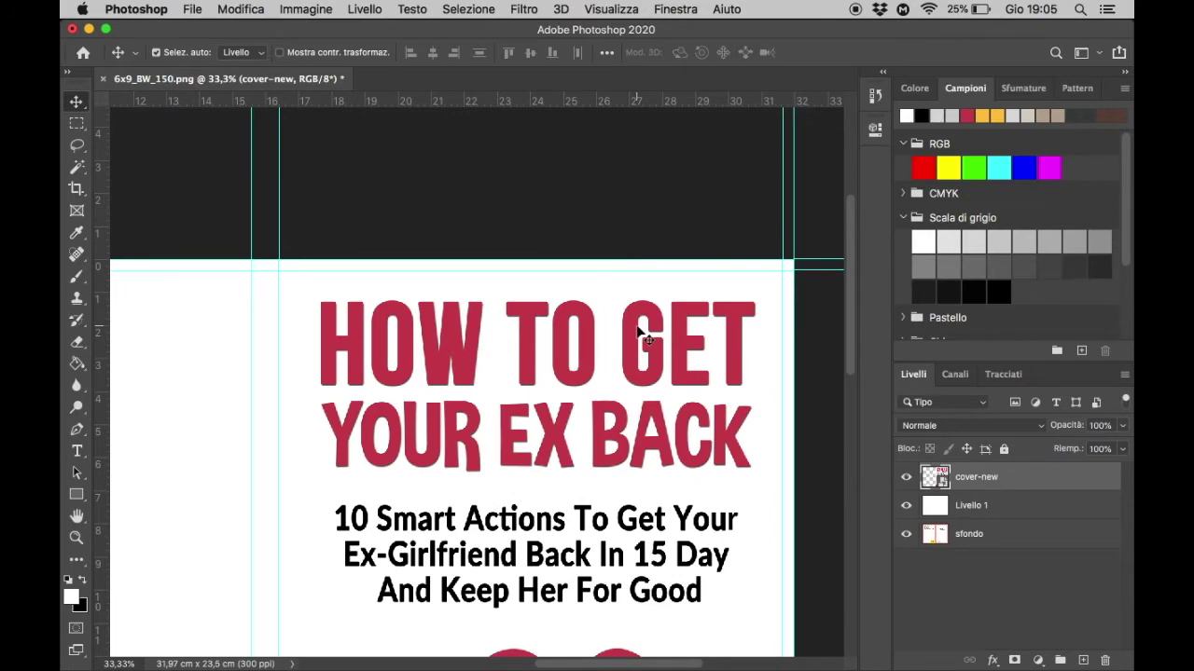
scroll(644, 334, down, 5)
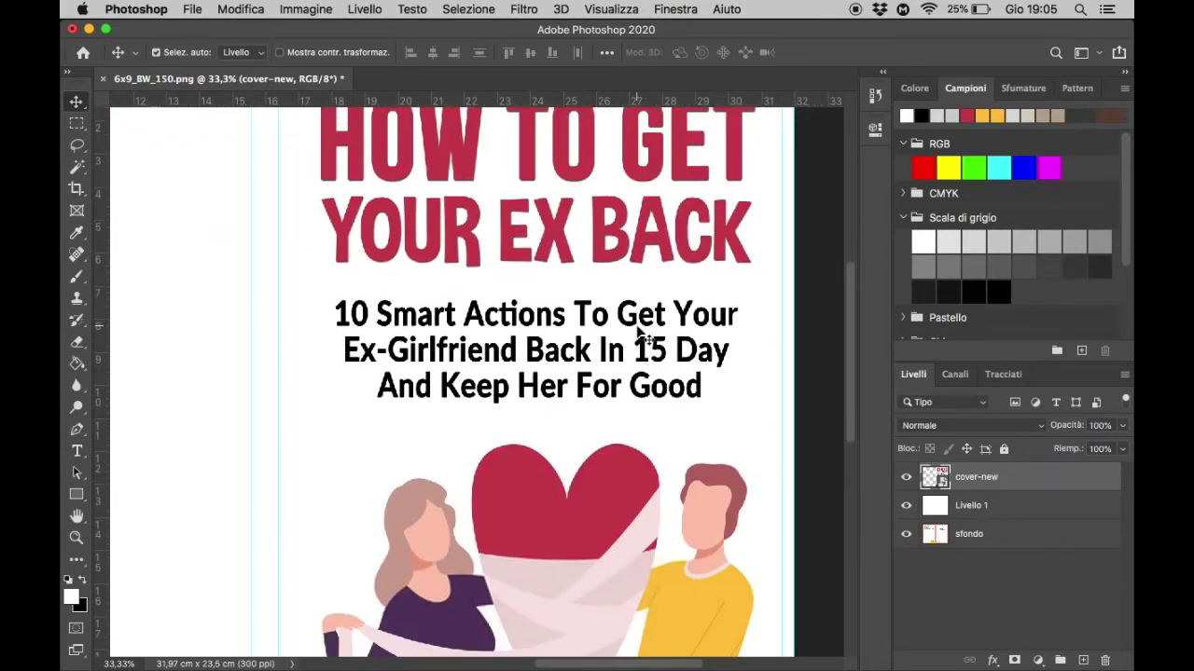
key(super+minus)
key(super+minus)
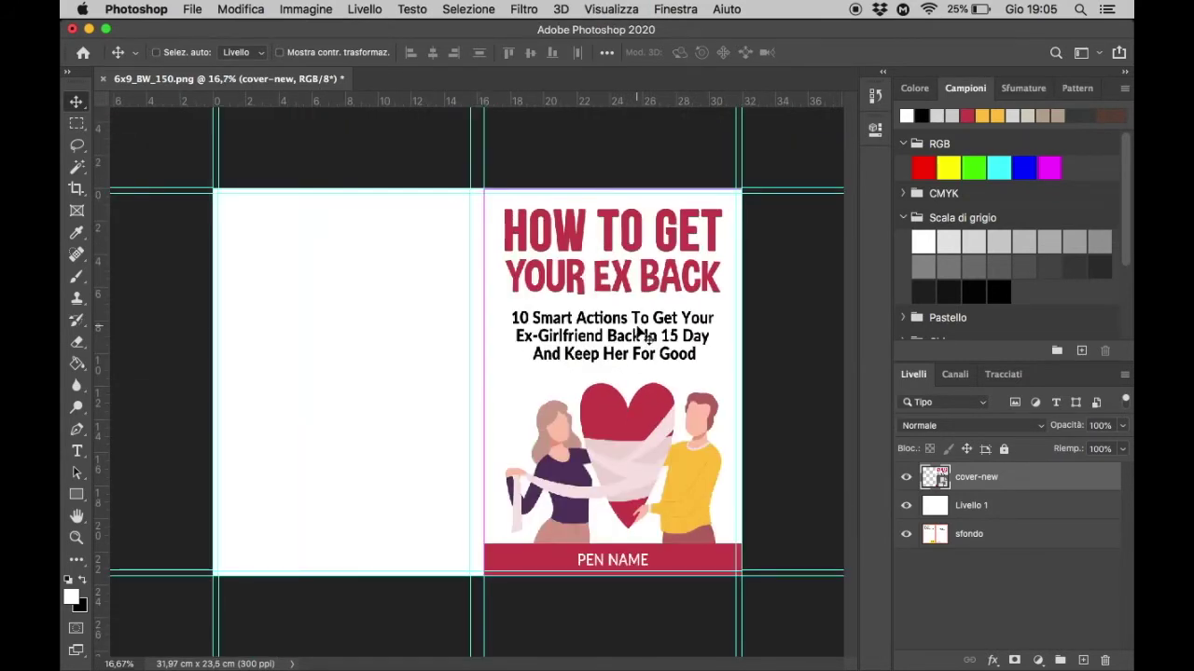
key(super+plus)
scroll(643, 334, right, 10)
scroll(644, 334, down, 3)
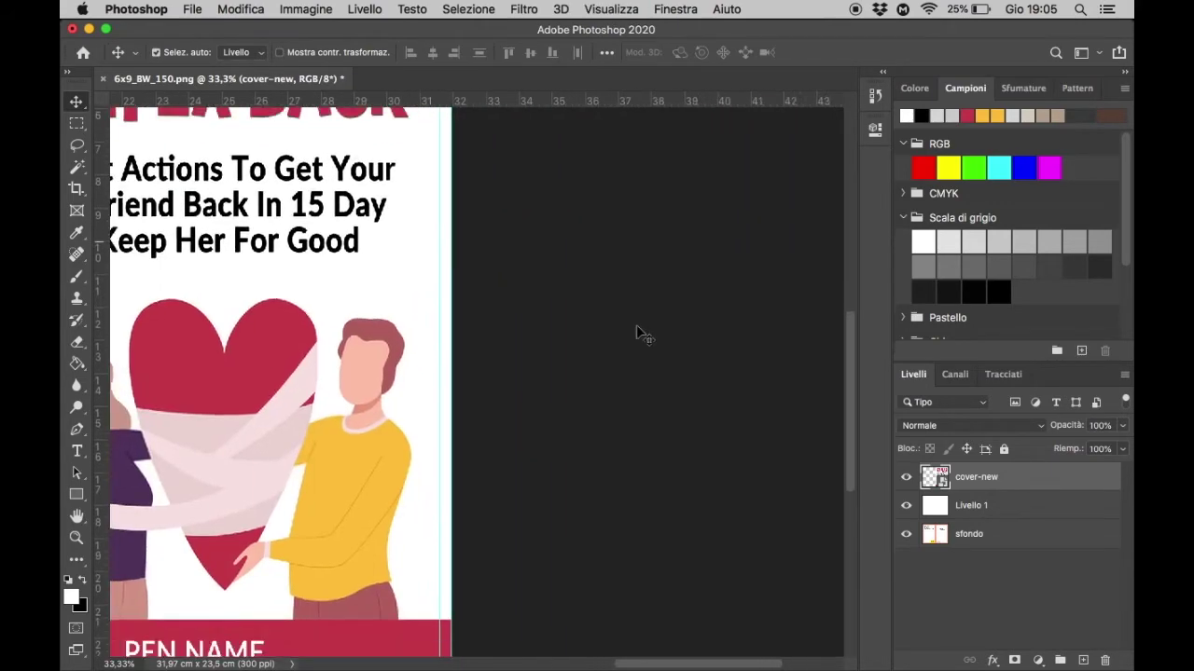
key(super+minus)
key(super+minus)
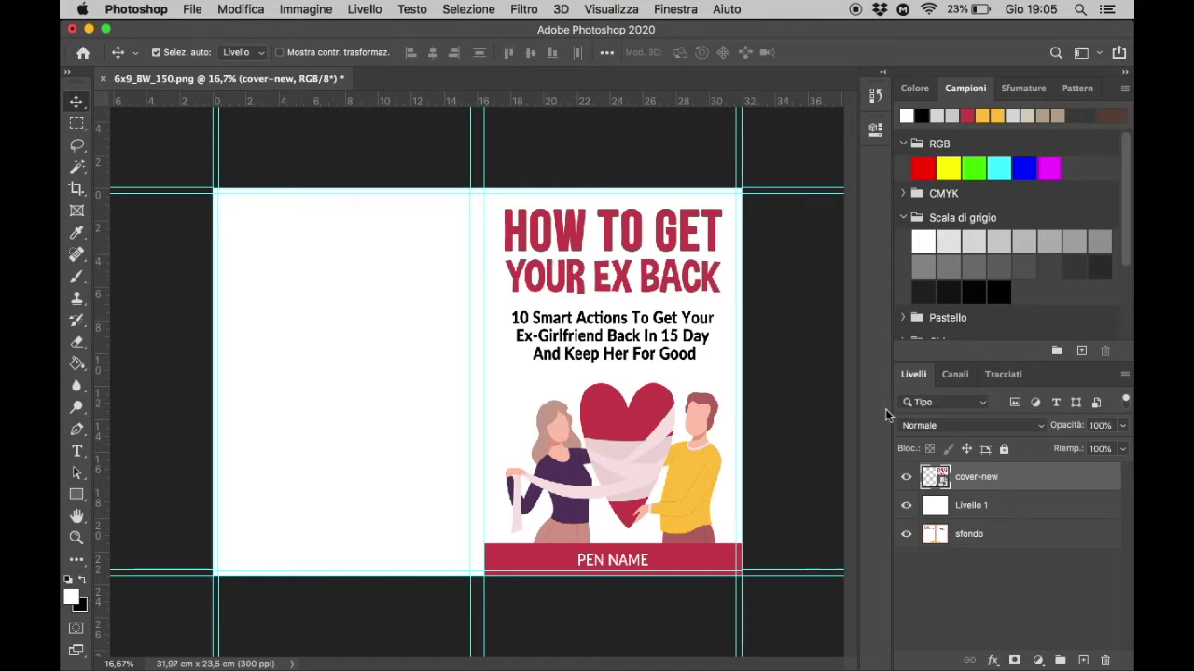
key(super+plus)
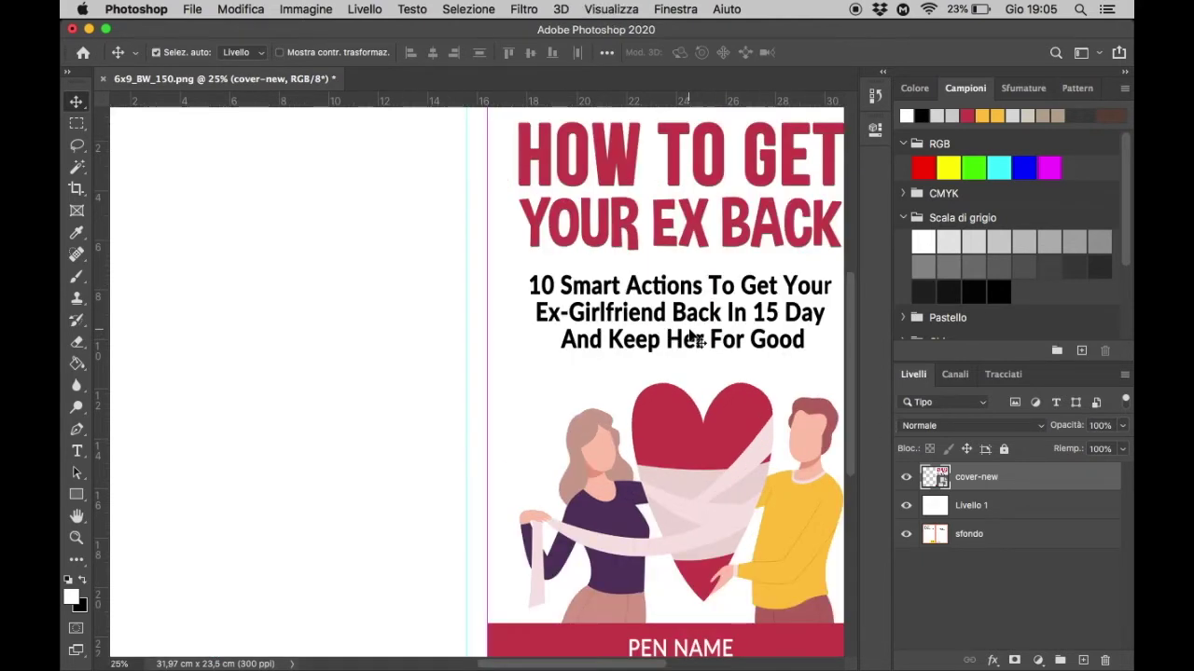
scroll(690, 336, right, 5)
scroll(690, 335, up, 3)
scroll(688, 328, down, 1)
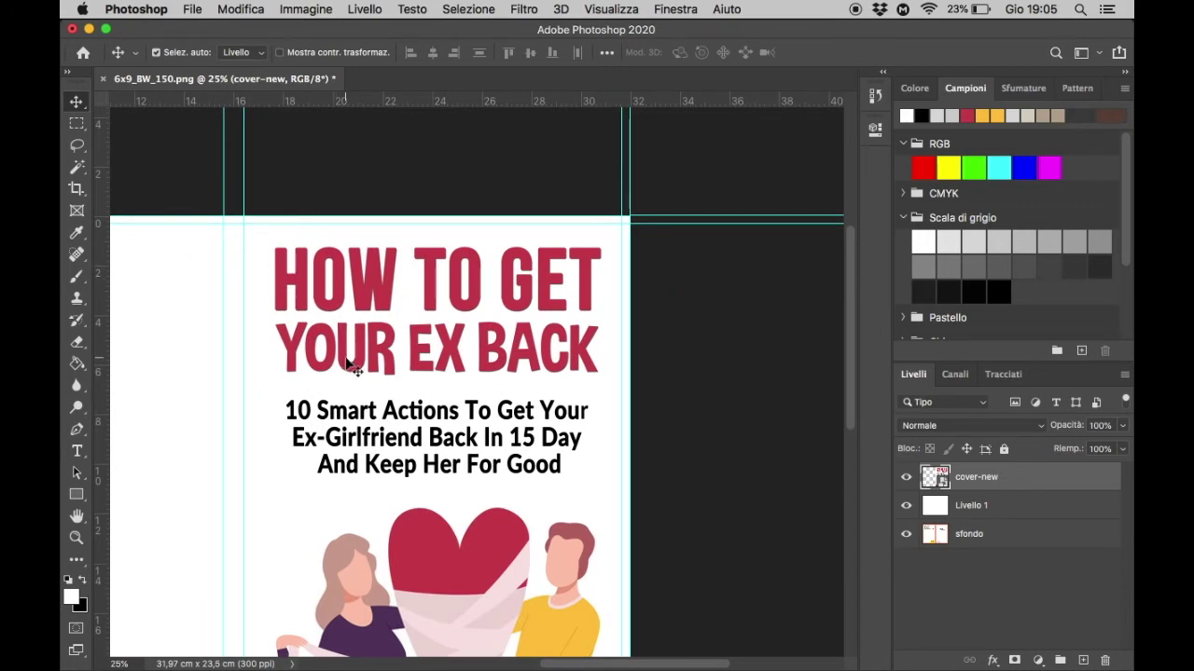
key(Left)
key(Left)
key(Left)
key(Left)
key(Left)
key(Left)
key(Left)
key(Left)
key(Left)
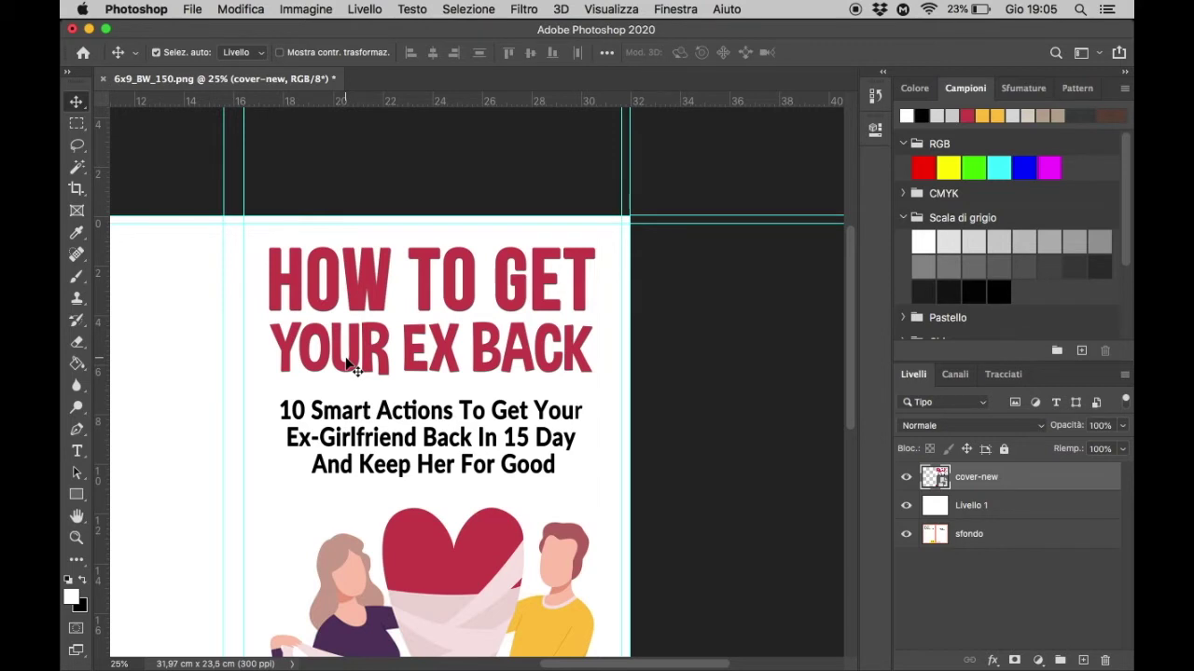
scroll(353, 369, down, 1)
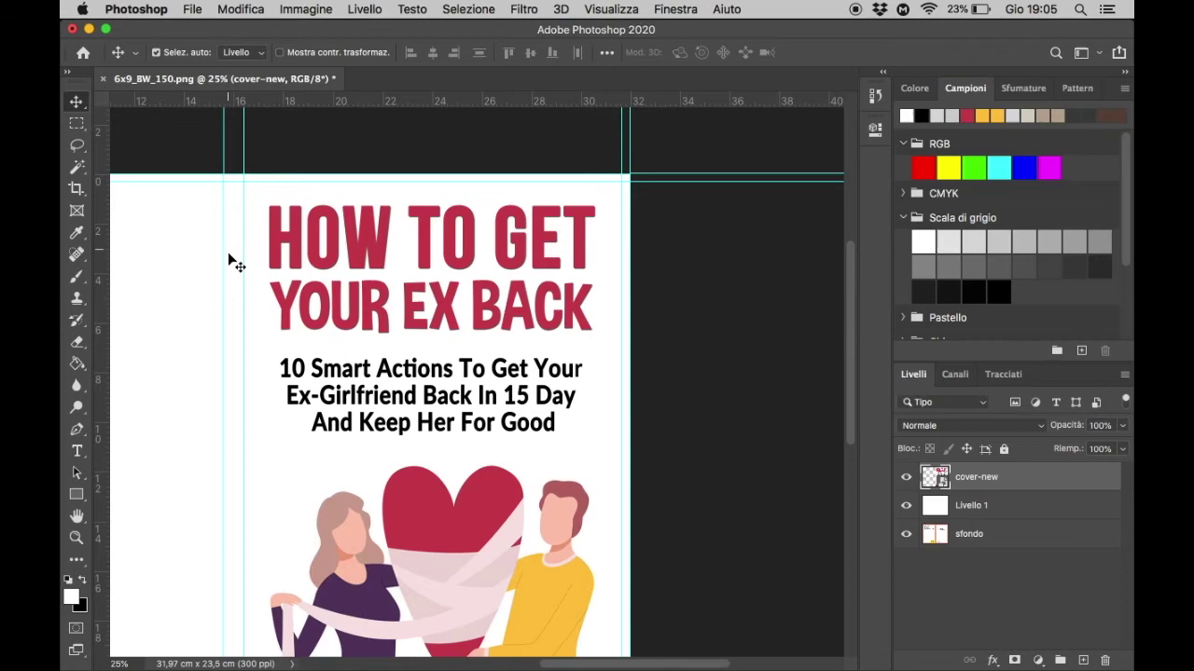
scroll(620, 343, down, 1)
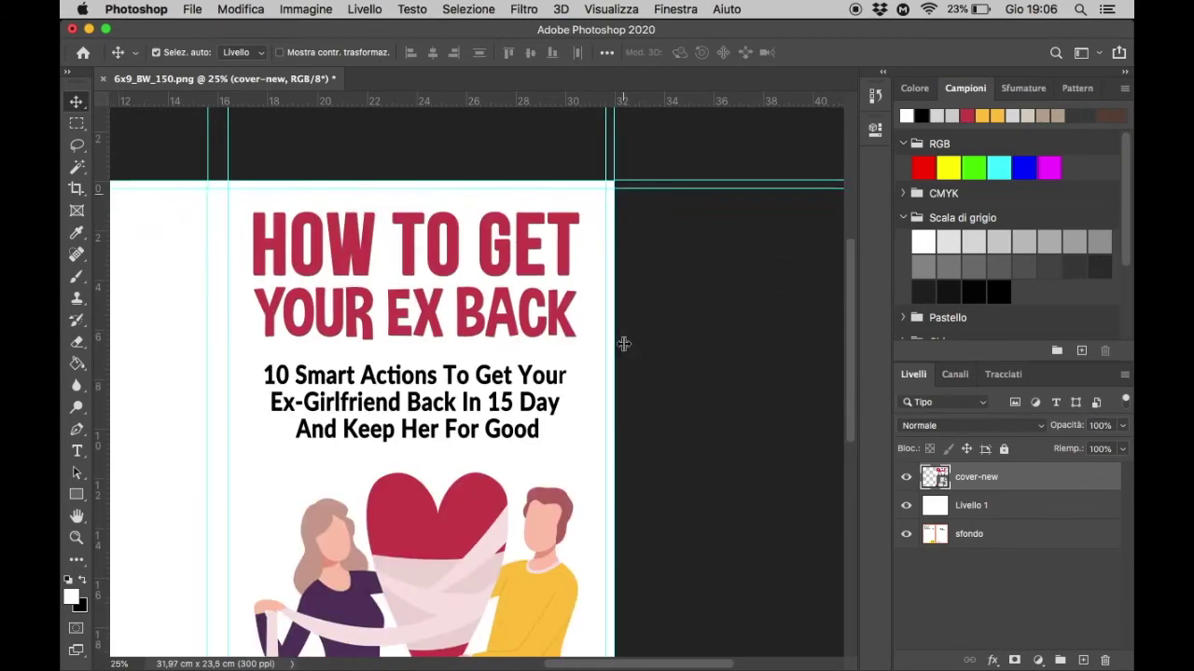
scroll(623, 344, down, 5)
scroll(622, 343, down, 1)
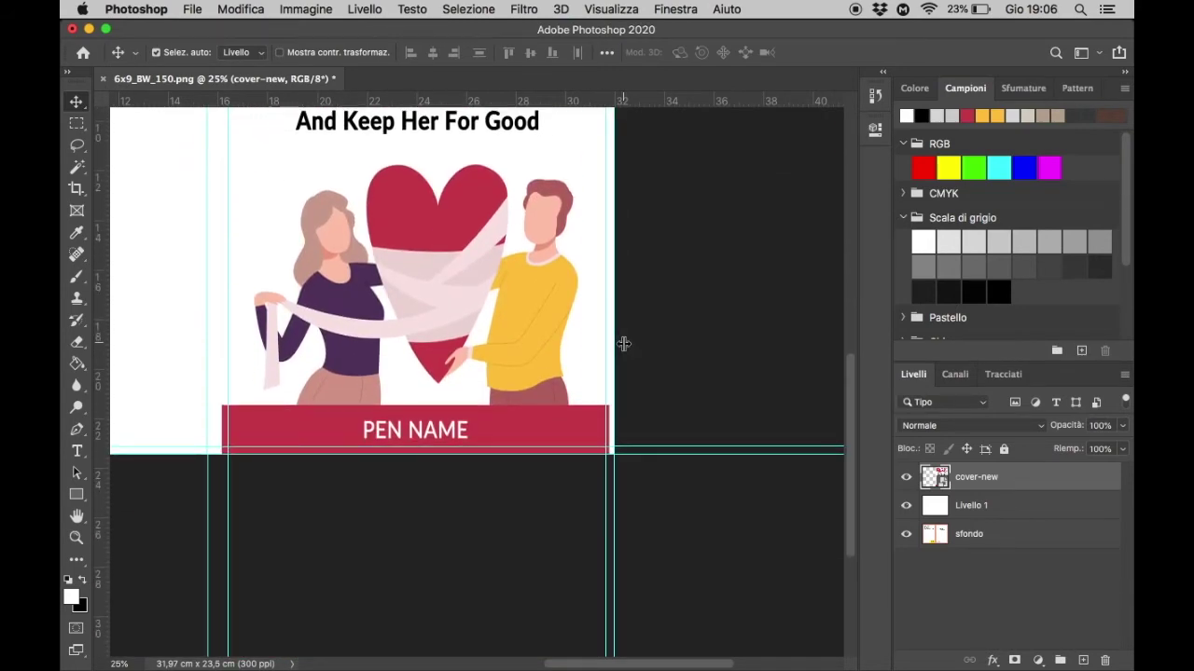
key(super+plus)
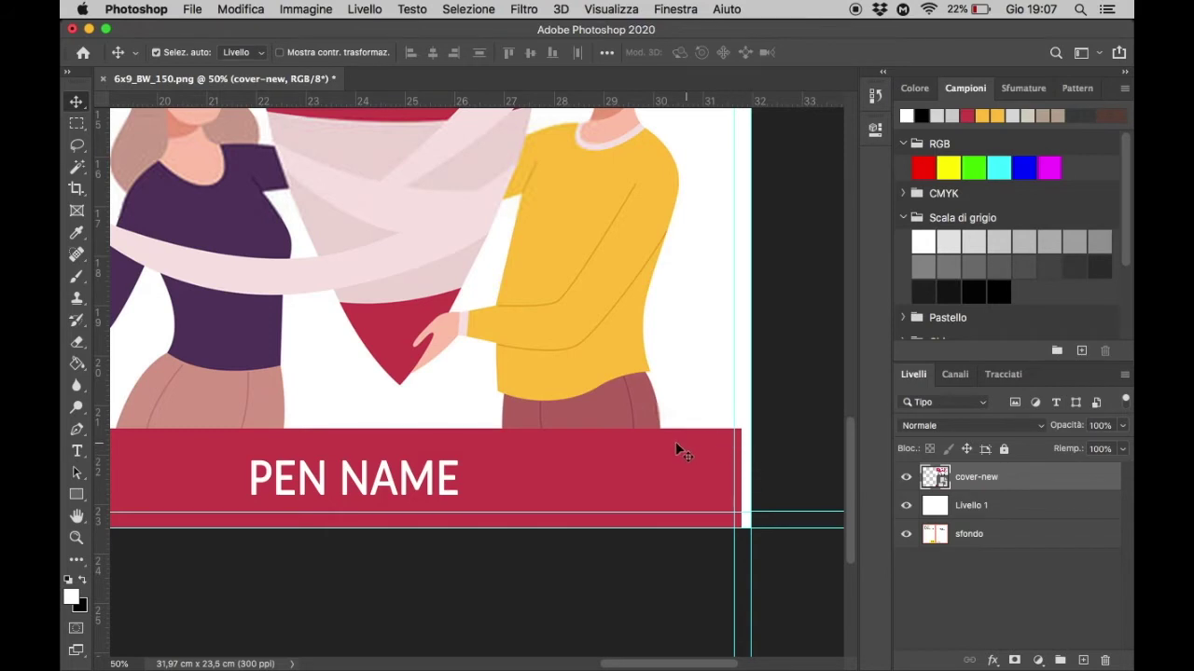
drag(646, 665, 617, 666)
key(super+minus)
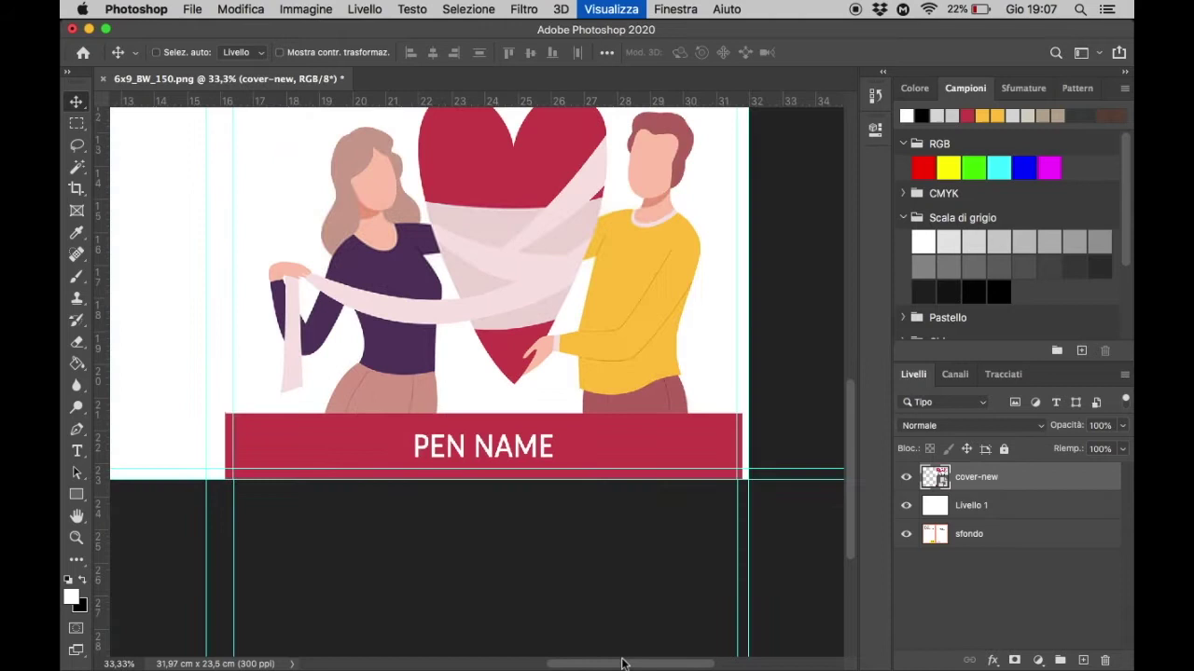
key(super+minus)
scroll(556, 333, up, 5)
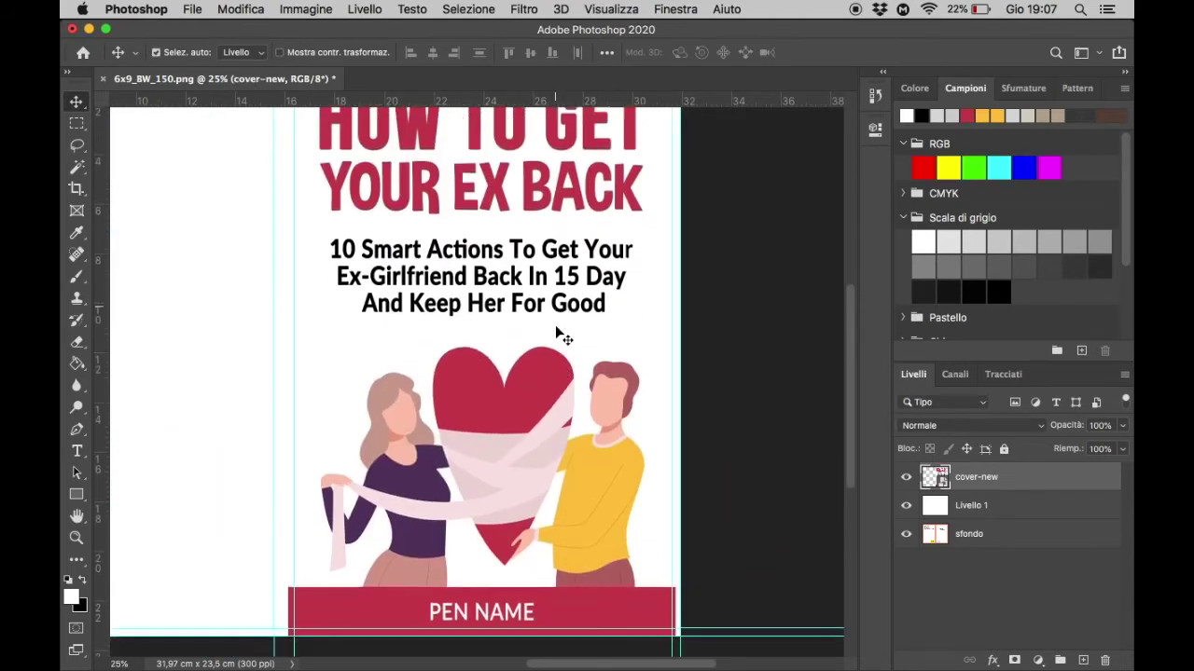
scroll(565, 338, down, 4)
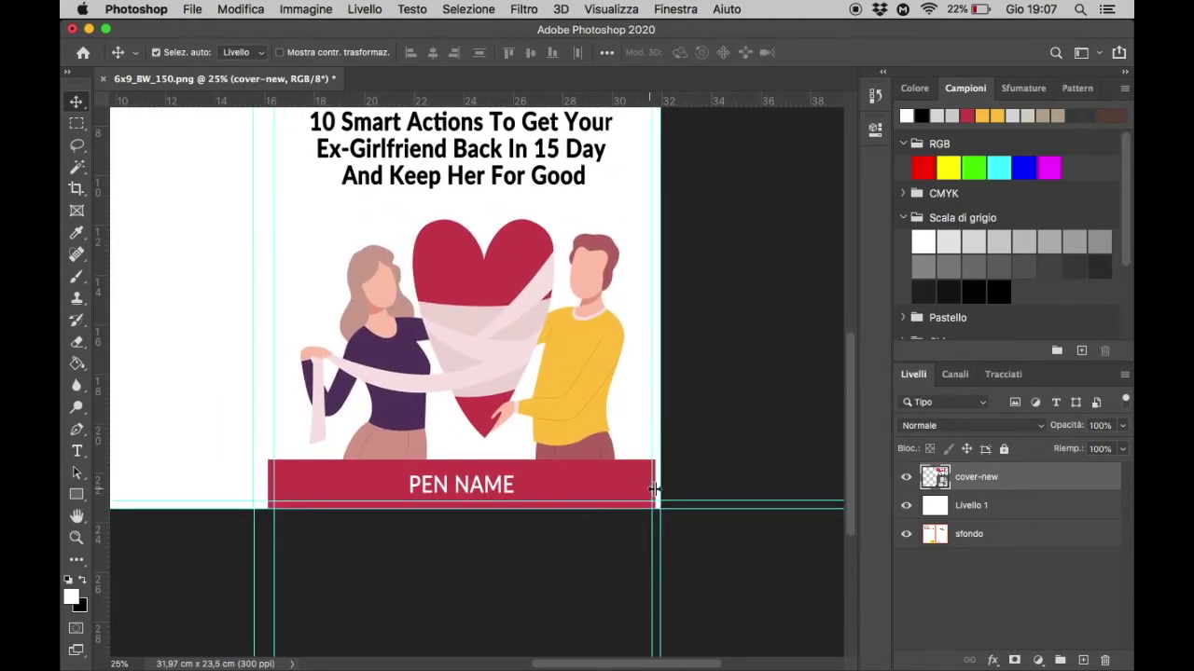
key(super+plus)
key(super+plus)
key(super+plus)
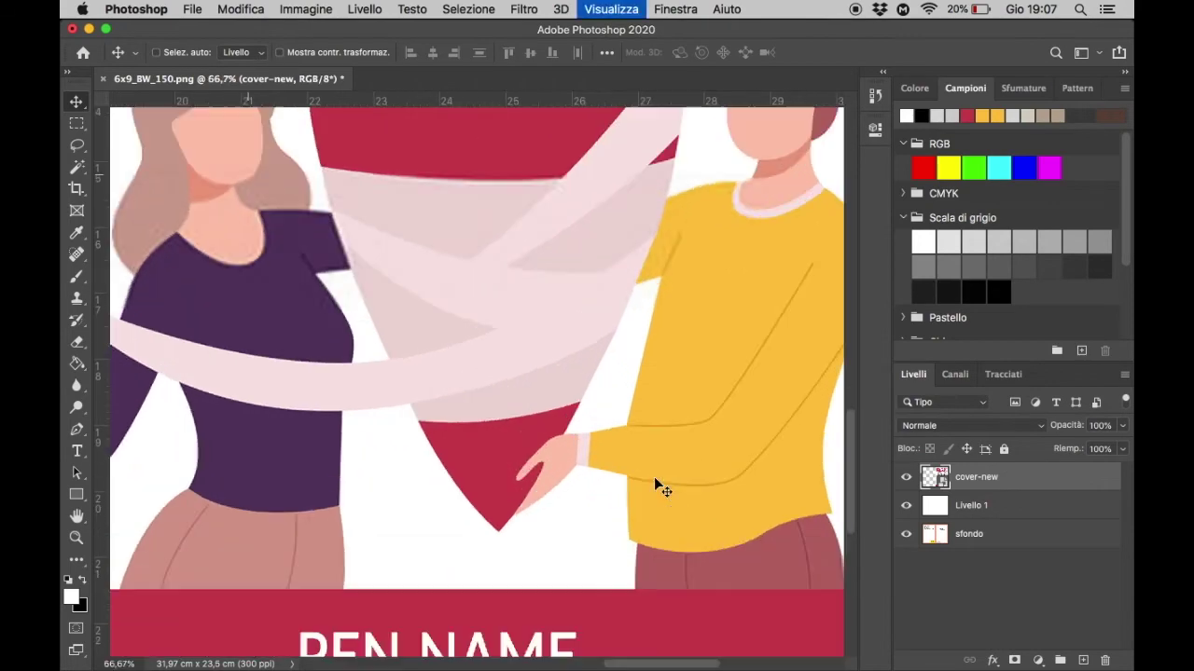
scroll(656, 484, right, 1)
scroll(656, 484, down, 5)
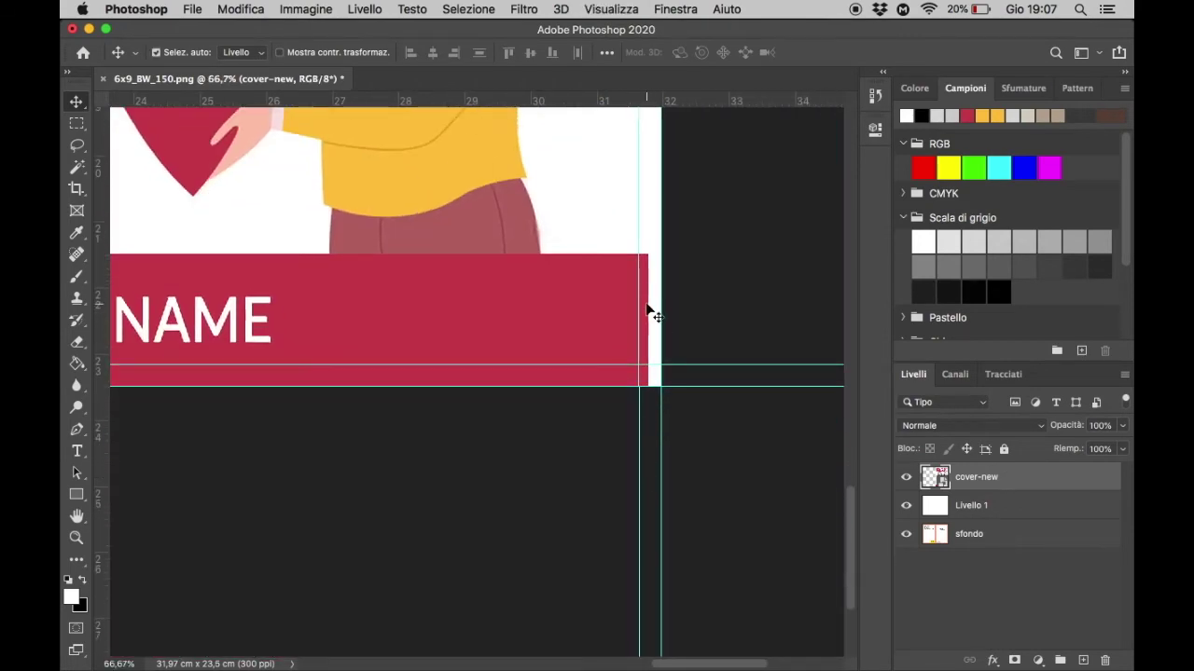
scroll(650, 311, up, 2)
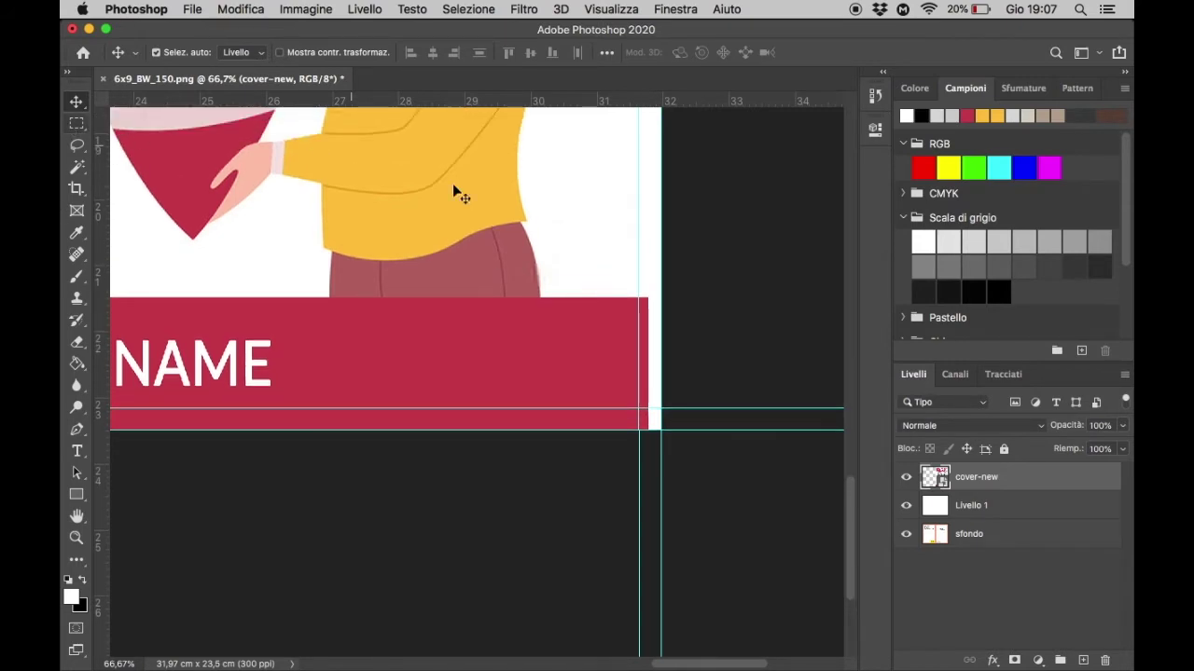
Rasterize the cover-new layer.
right_click(991, 477)
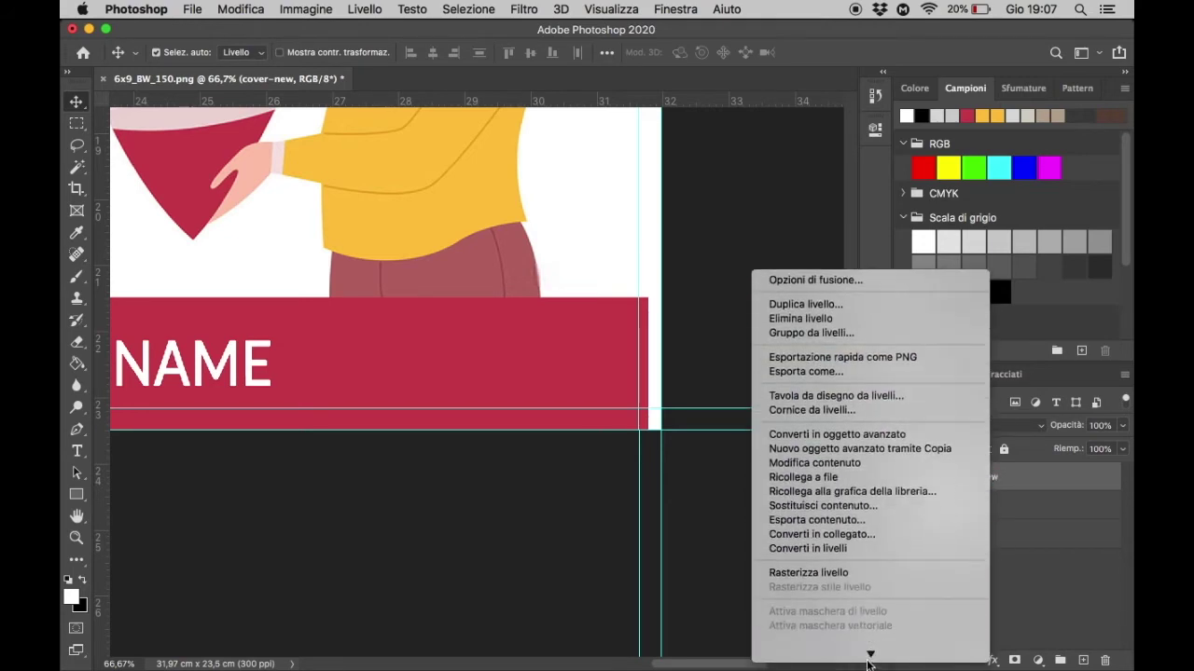
click(1061, 491)
right_click(1020, 475)
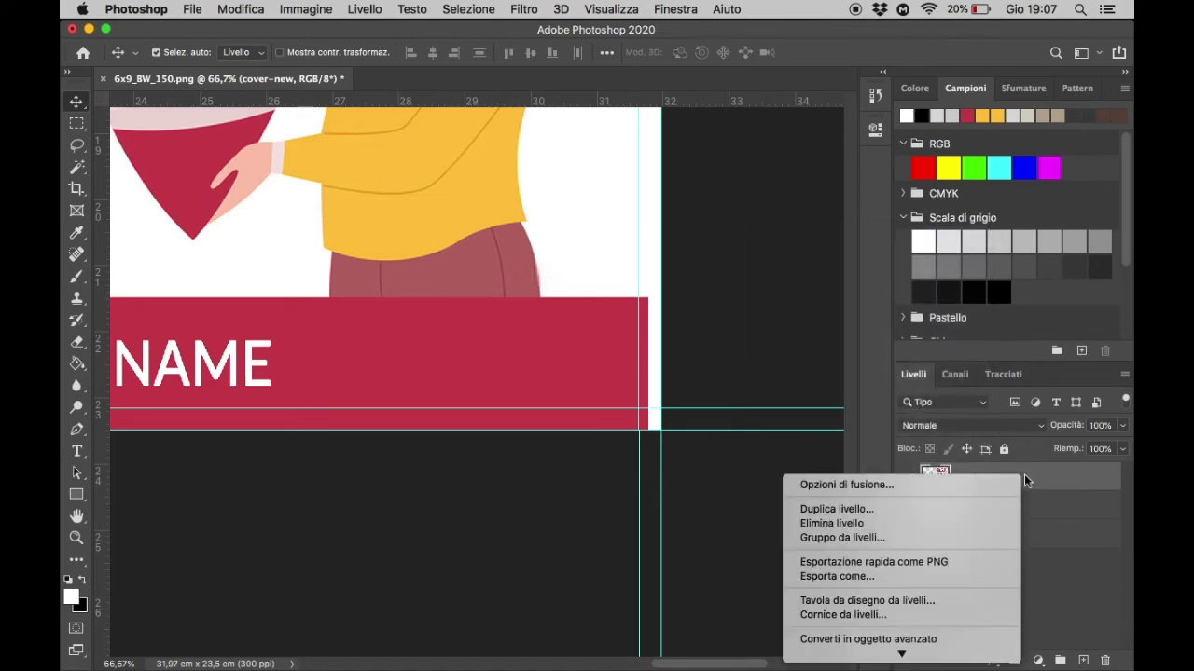
scroll(913, 599, down, 3)
scroll(913, 598, down, 2)
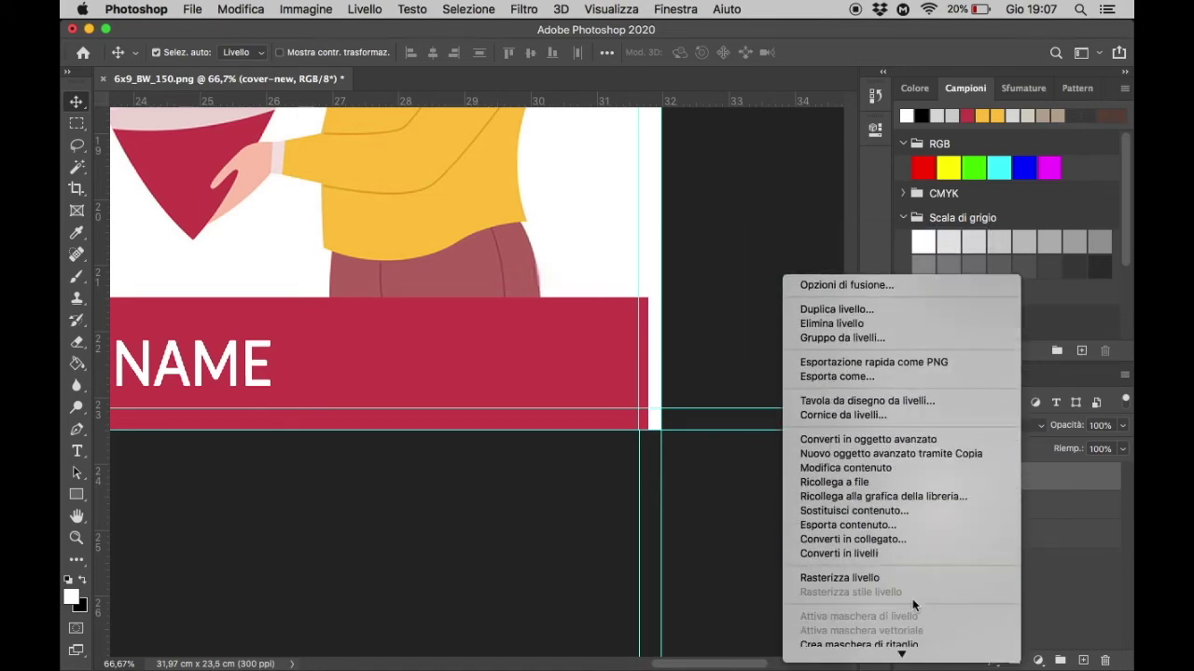
click(909, 578)
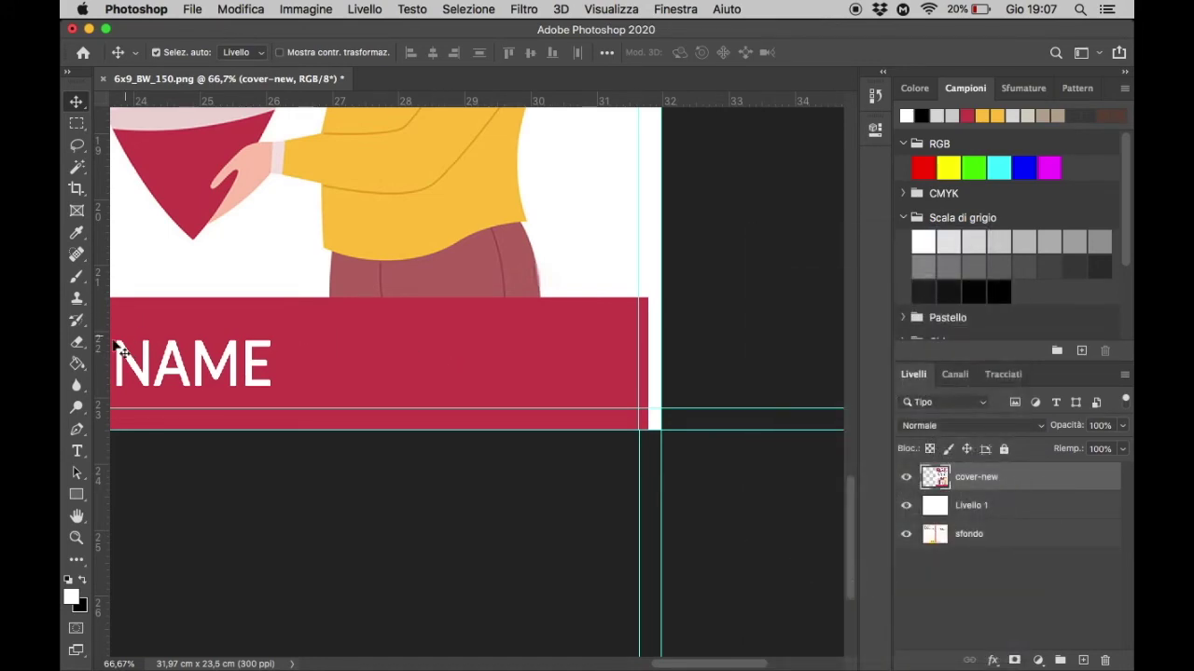
Marquee-select a 1.17 × 2.46 cm area around the banner's right end up to the guide.
click(77, 123)
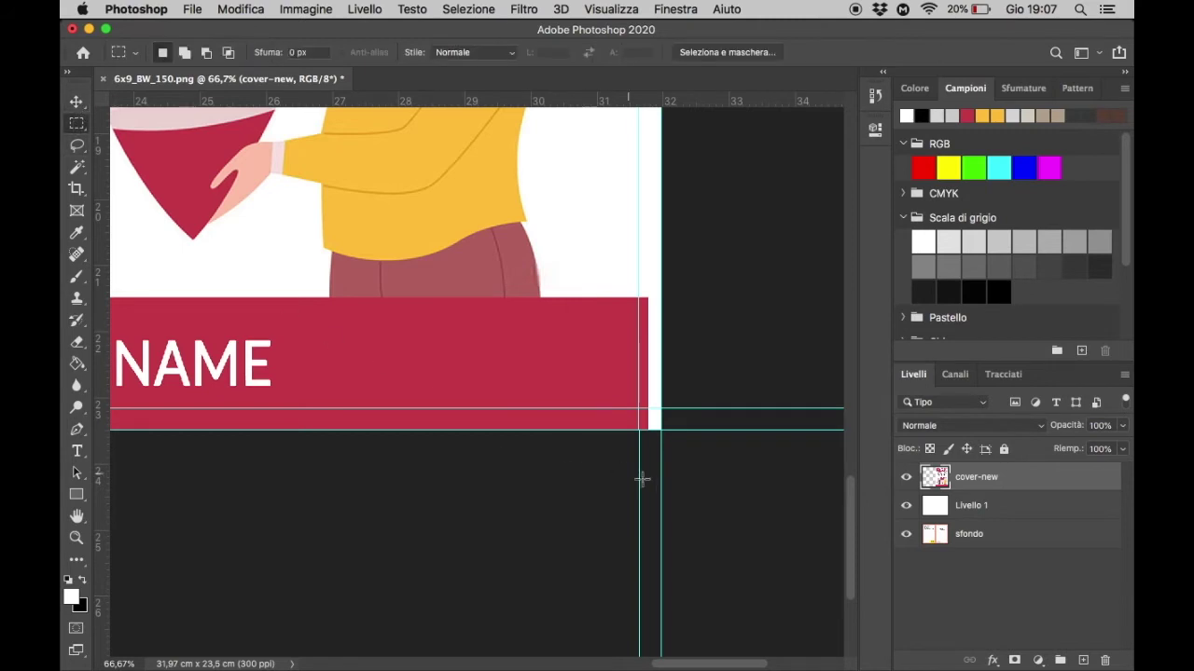
click(726, 465)
drag(727, 466, 584, 267)
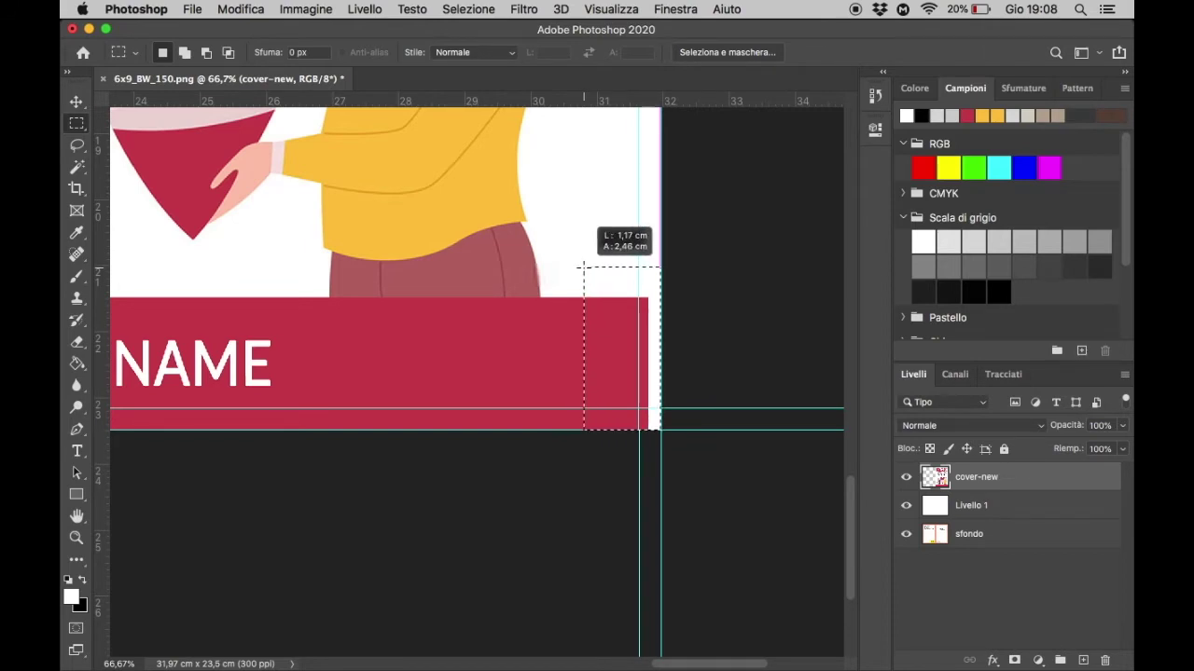
drag(583, 268, 583, 267)
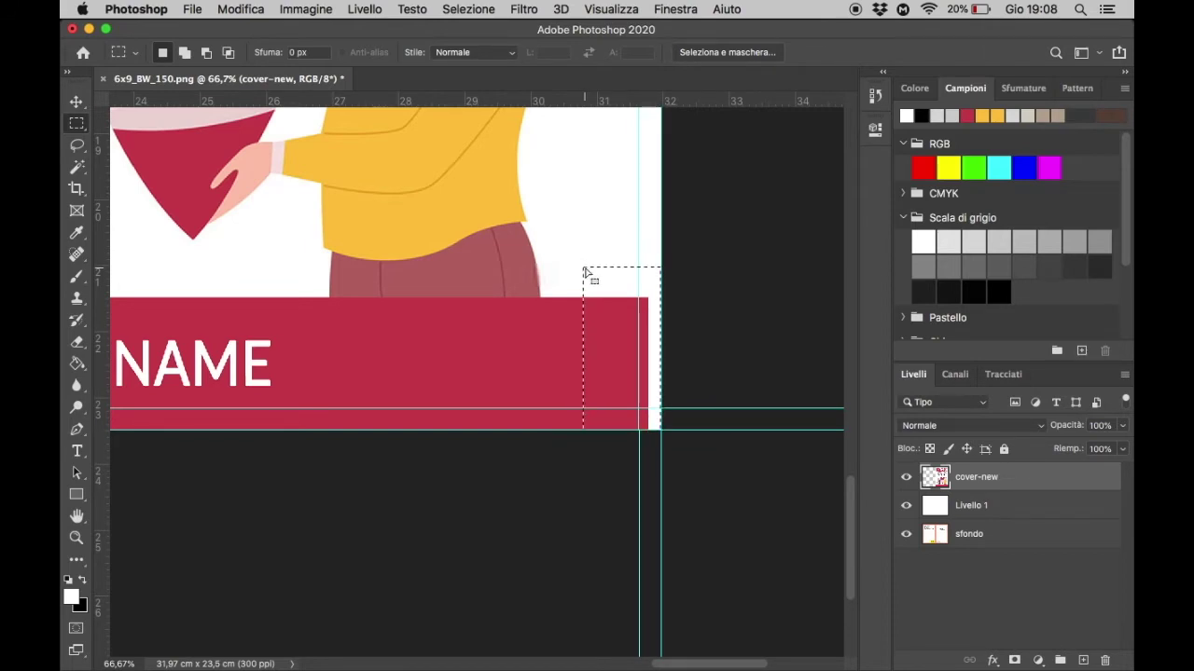
click(230, 11)
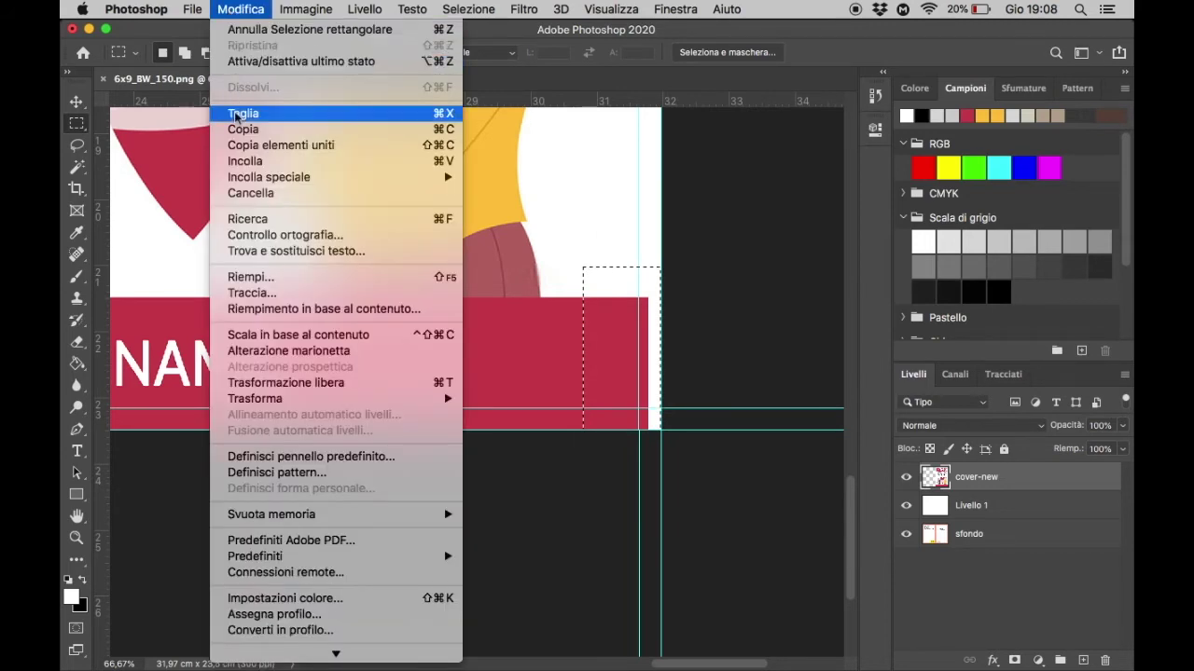
Content-aware scale the selected banner end to 118.97% width so it reaches the guide.
click(262, 338)
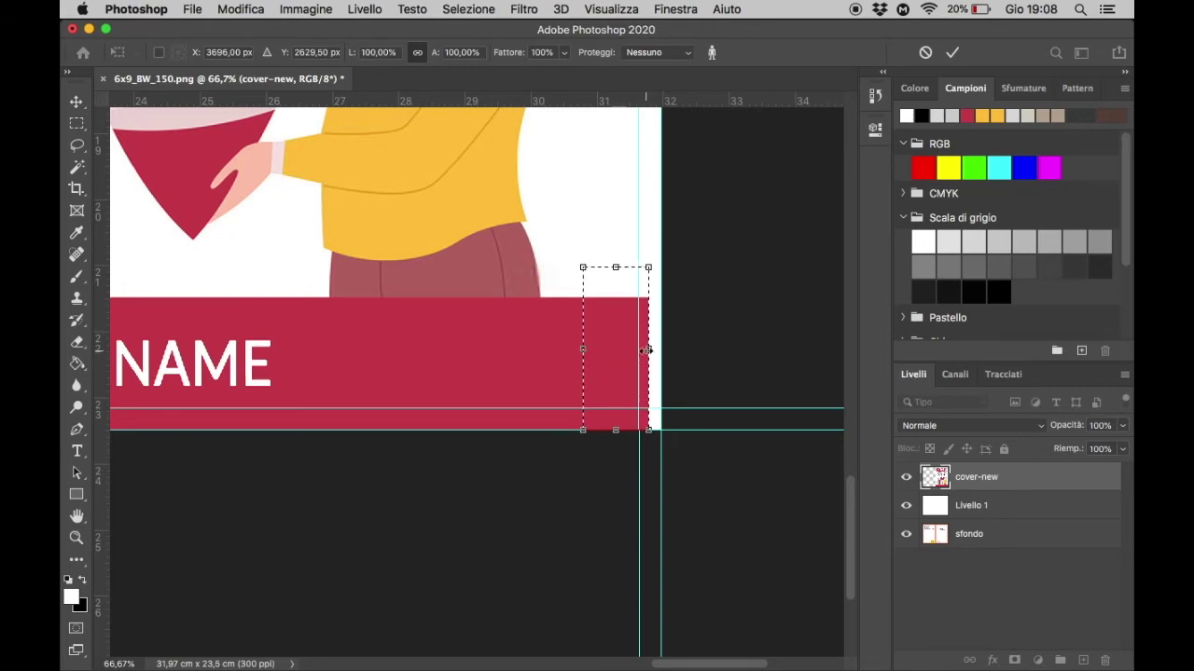
drag(648, 350, 658, 350)
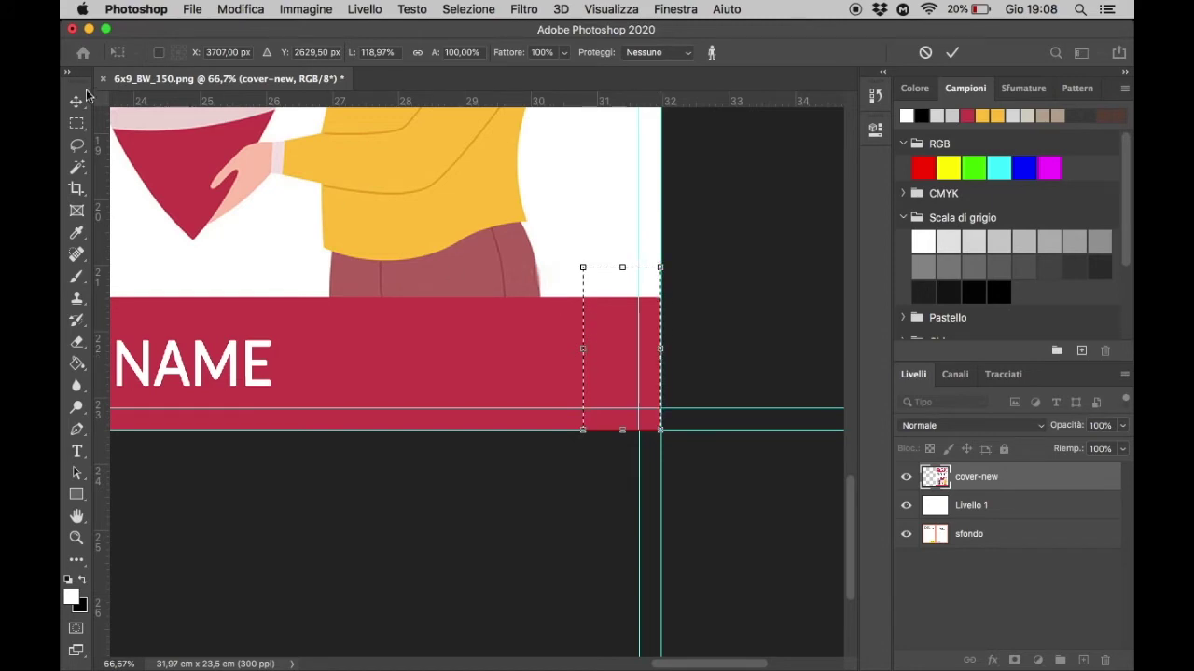
key(Return)
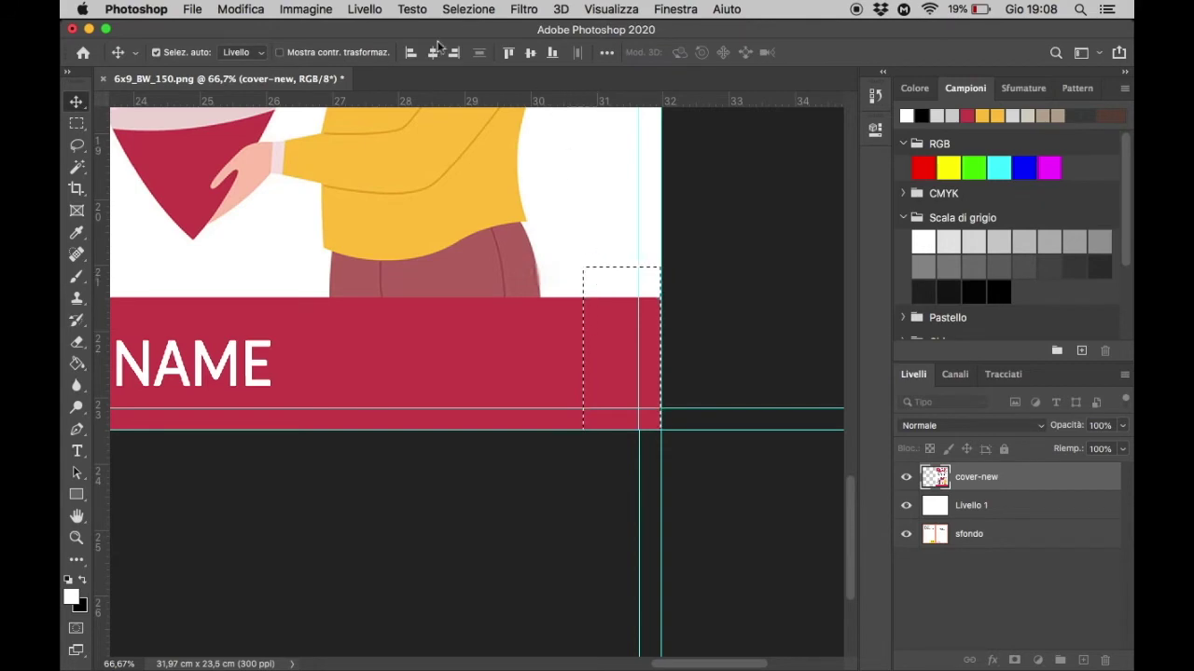
Deselect everything, then toggle the guides off and back on.
click(468, 10)
click(476, 45)
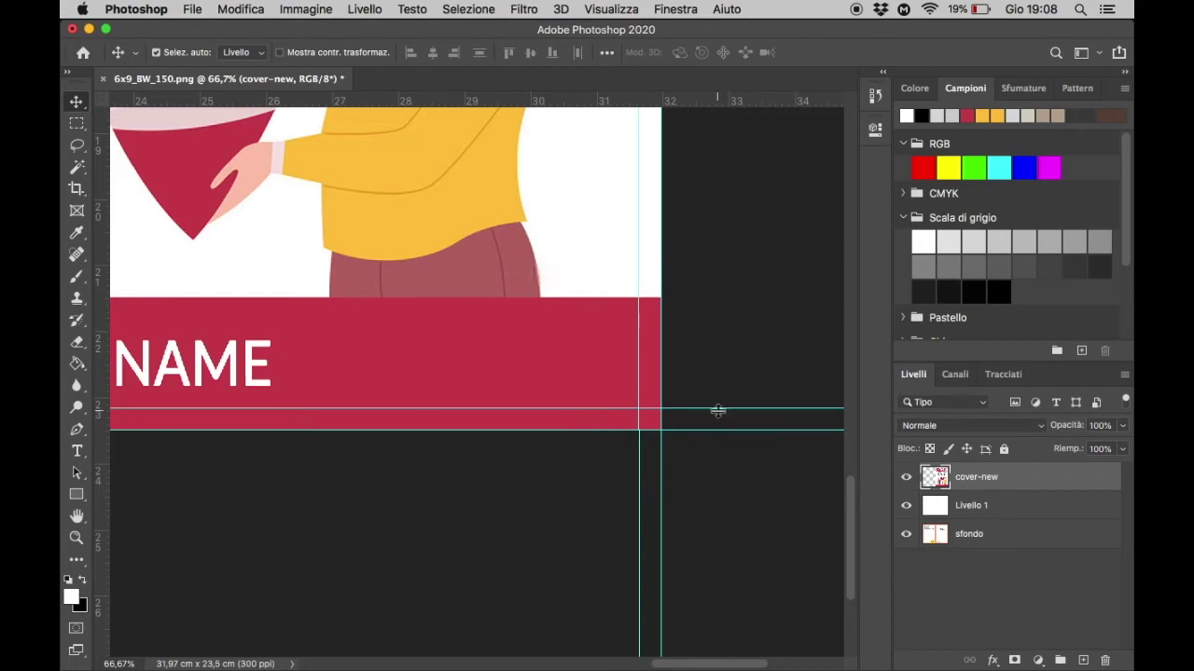
key(super+semicolon)
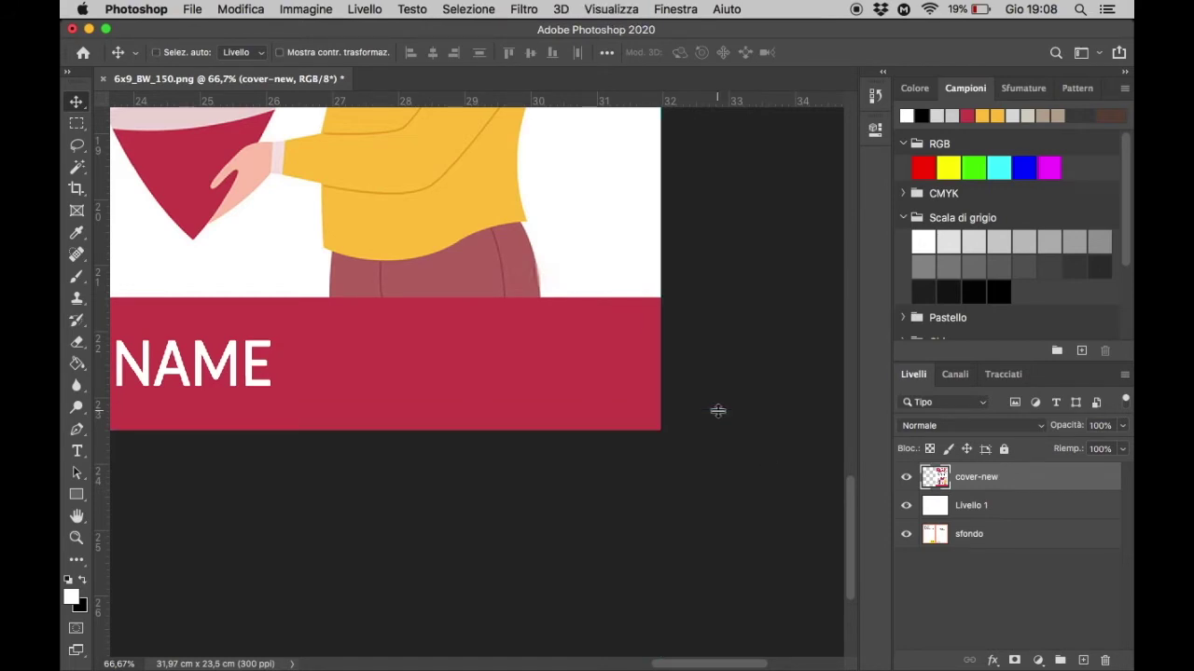
key(super+semicolon)
Scroll to the spine to check the art's left edge and banner against its guides.
scroll(717, 410, left, 2)
scroll(717, 411, left, 5)
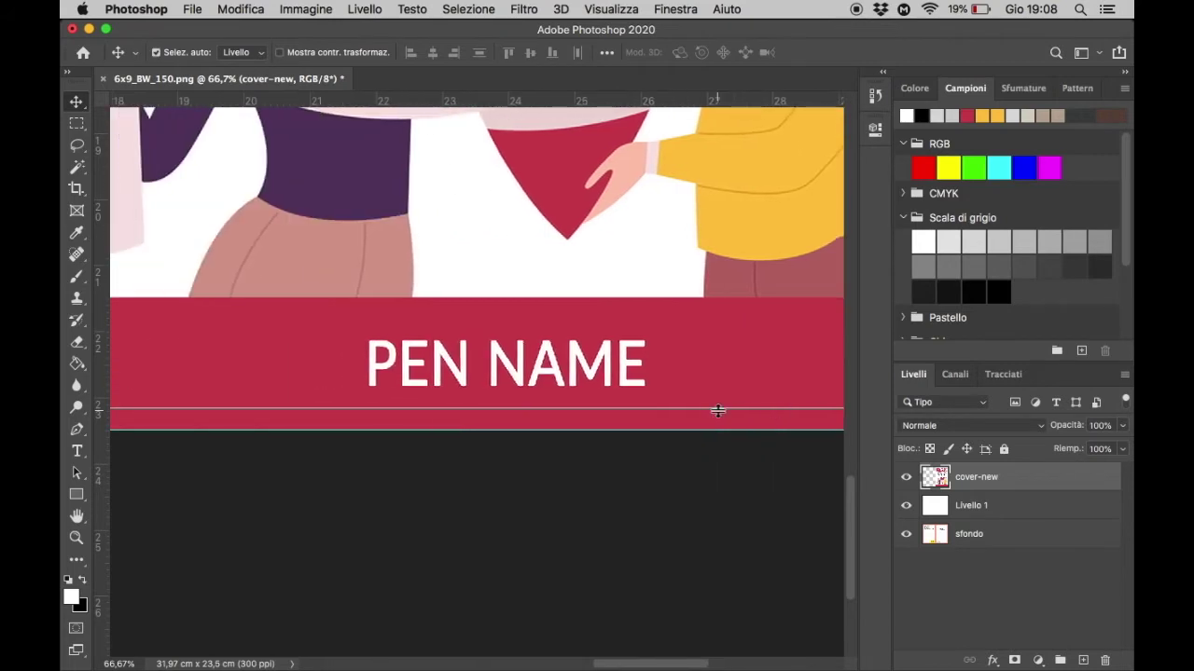
scroll(717, 410, left, 5)
scroll(717, 410, left, 5)
scroll(717, 411, left, 3)
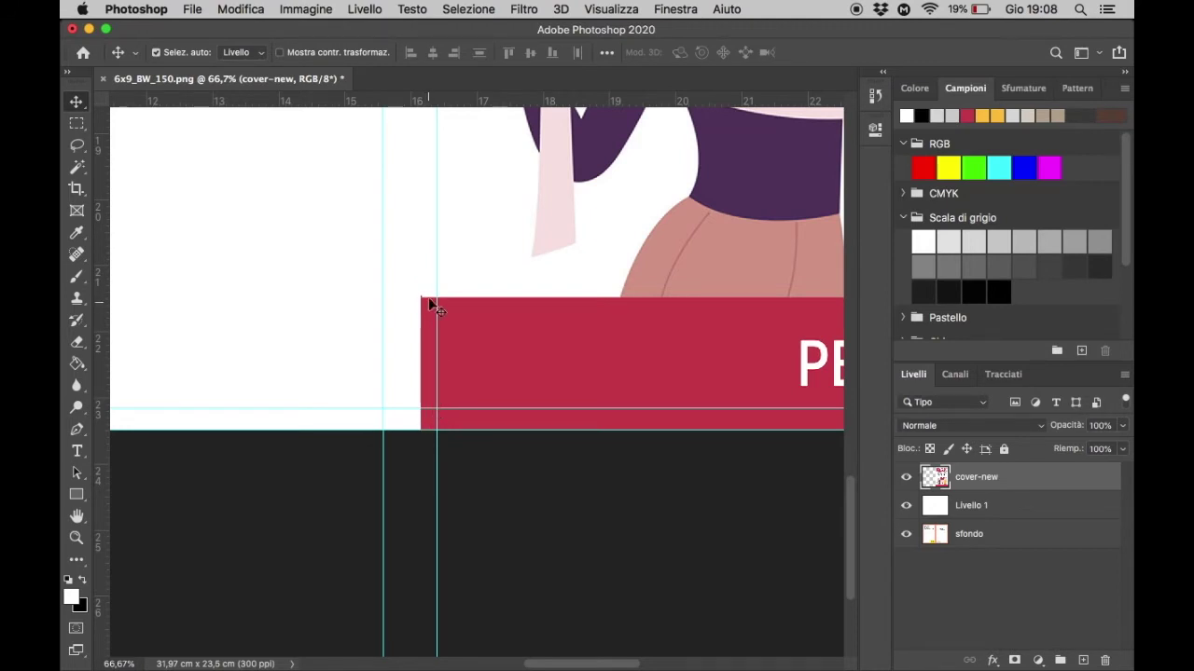
scroll(408, 245, up, 2)
scroll(408, 250, up, 1)
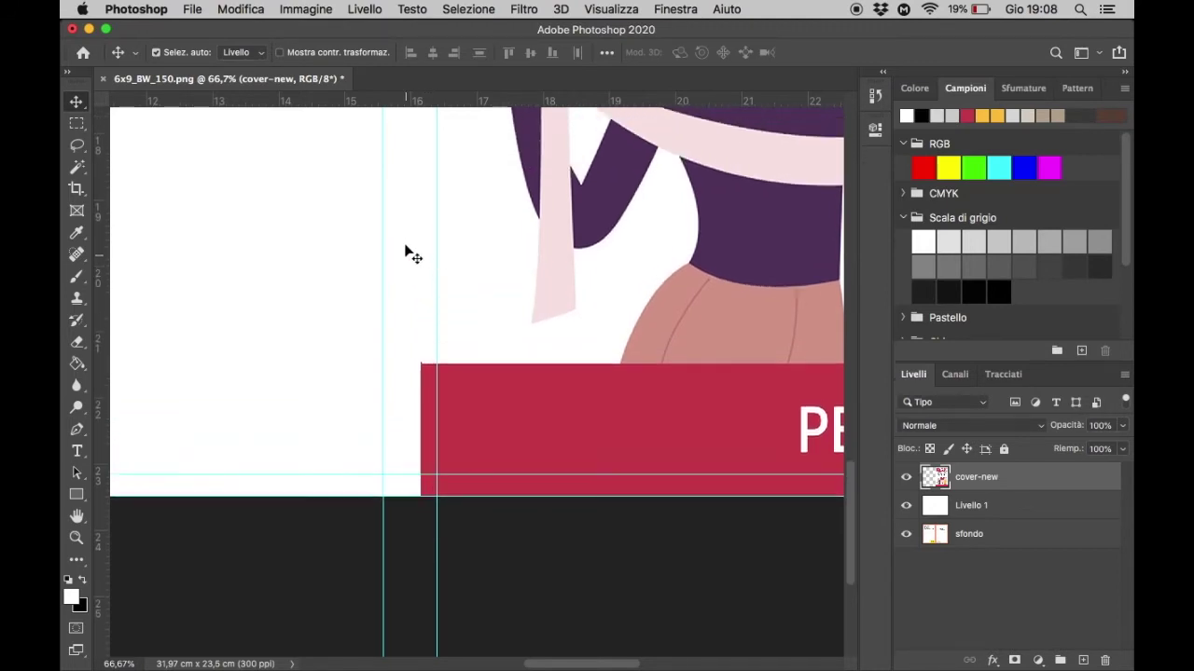
scroll(408, 250, up, 3)
scroll(408, 252, up, 10)
scroll(407, 260, up, 1)
scroll(407, 259, up, 3)
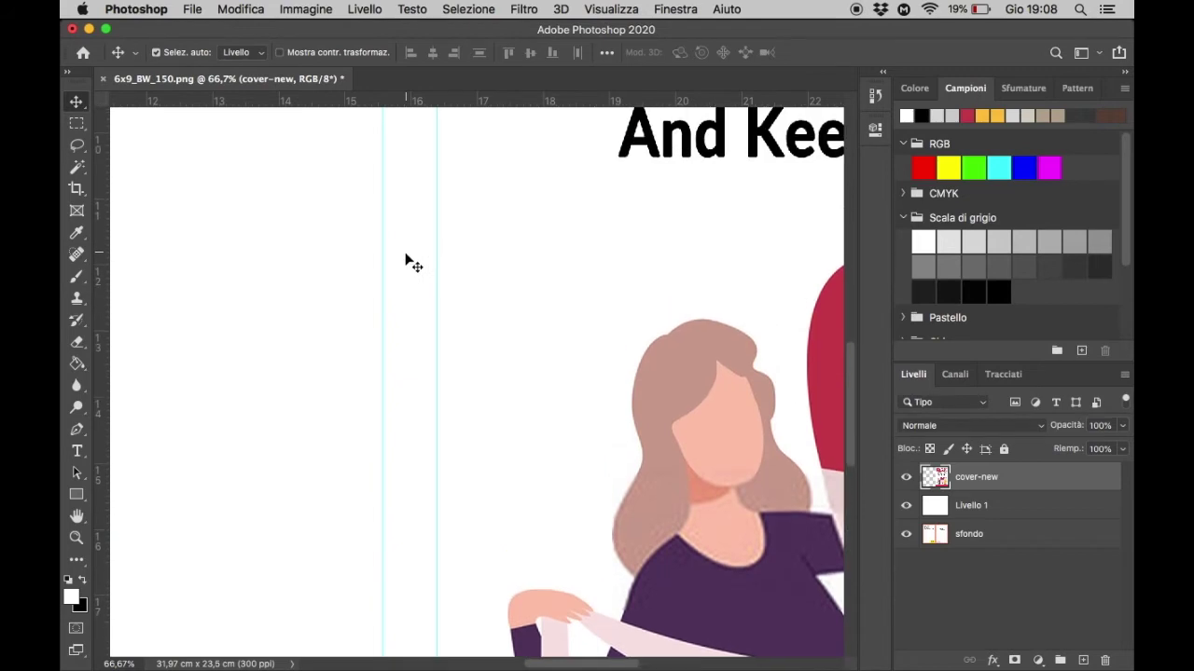
scroll(407, 261, up, 5)
scroll(407, 263, up, 7)
scroll(411, 266, up, 3)
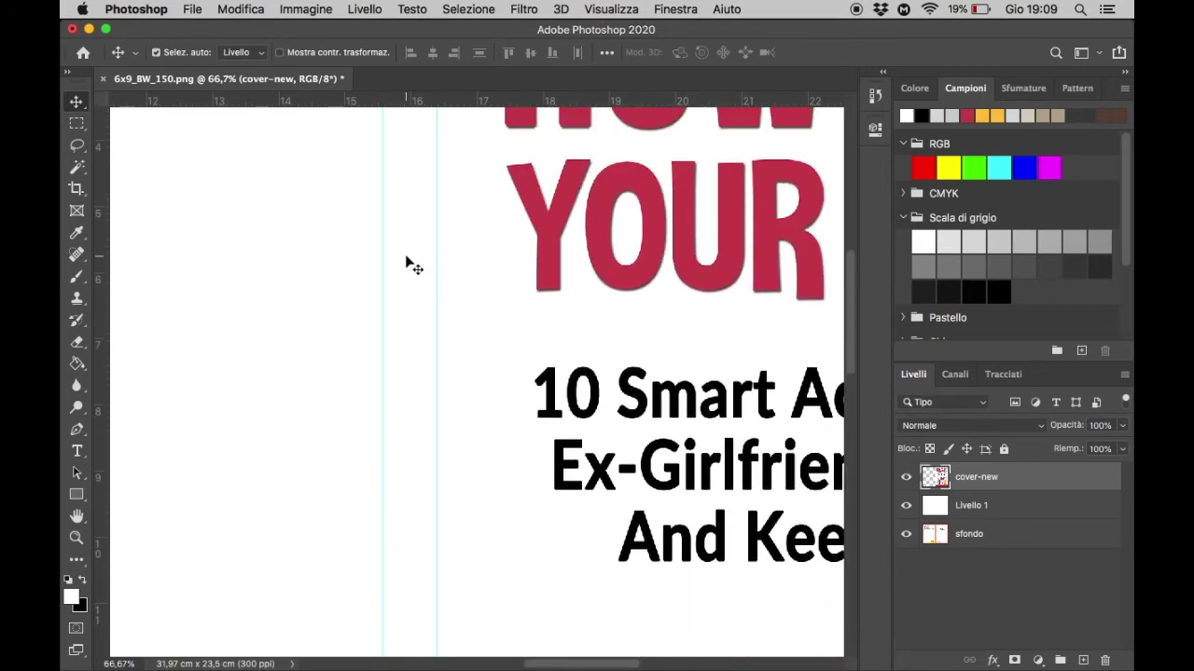
scroll(410, 266, up, 3)
scroll(410, 265, down, 3)
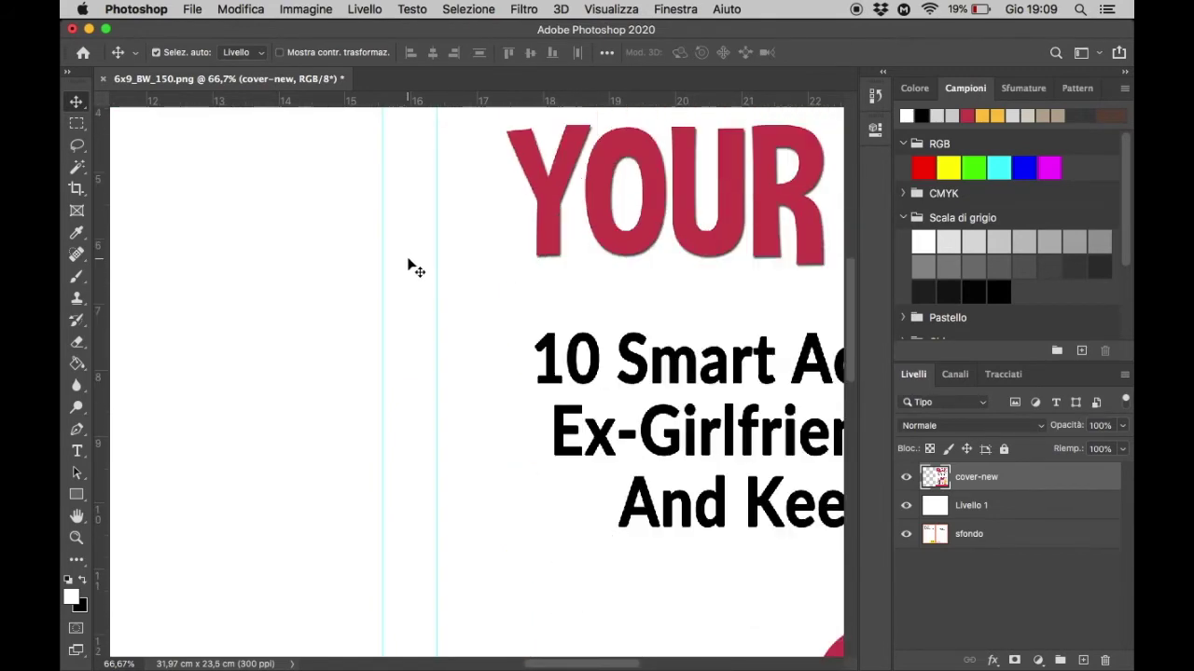
scroll(410, 266, down, 3)
scroll(410, 266, down, 3)
scroll(411, 266, down, 3)
scroll(410, 266, down, 3)
scroll(410, 266, down, 3)
scroll(411, 266, down, 1)
scroll(408, 264, down, 2)
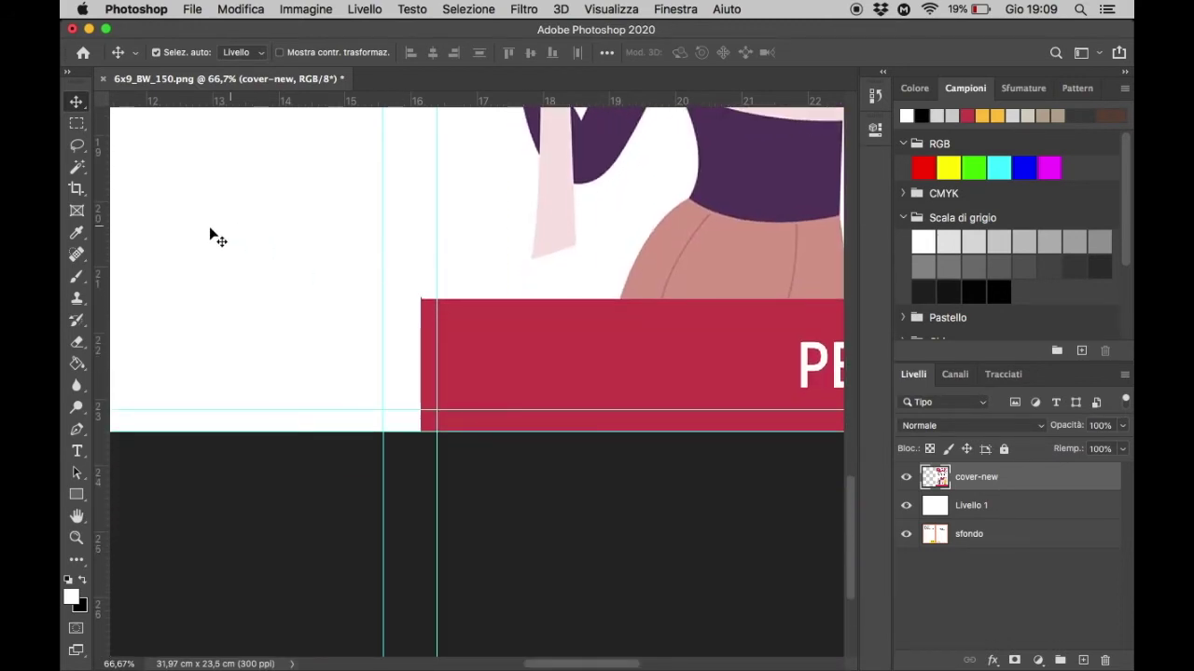
click(78, 124)
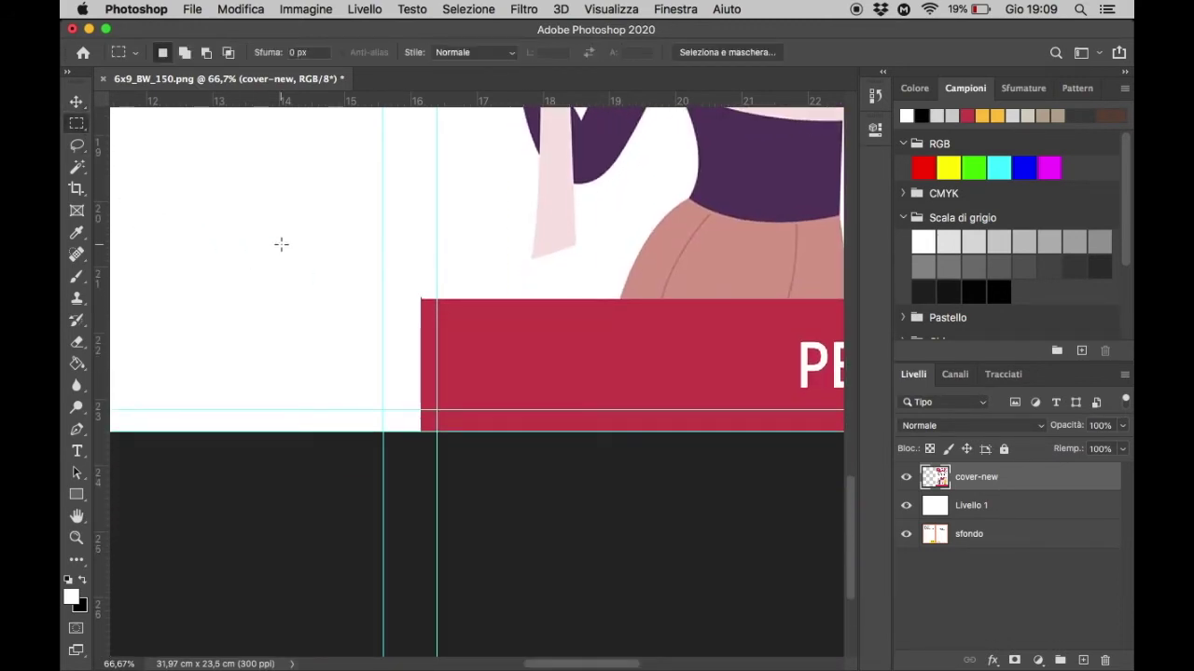
drag(281, 241, 429, 458)
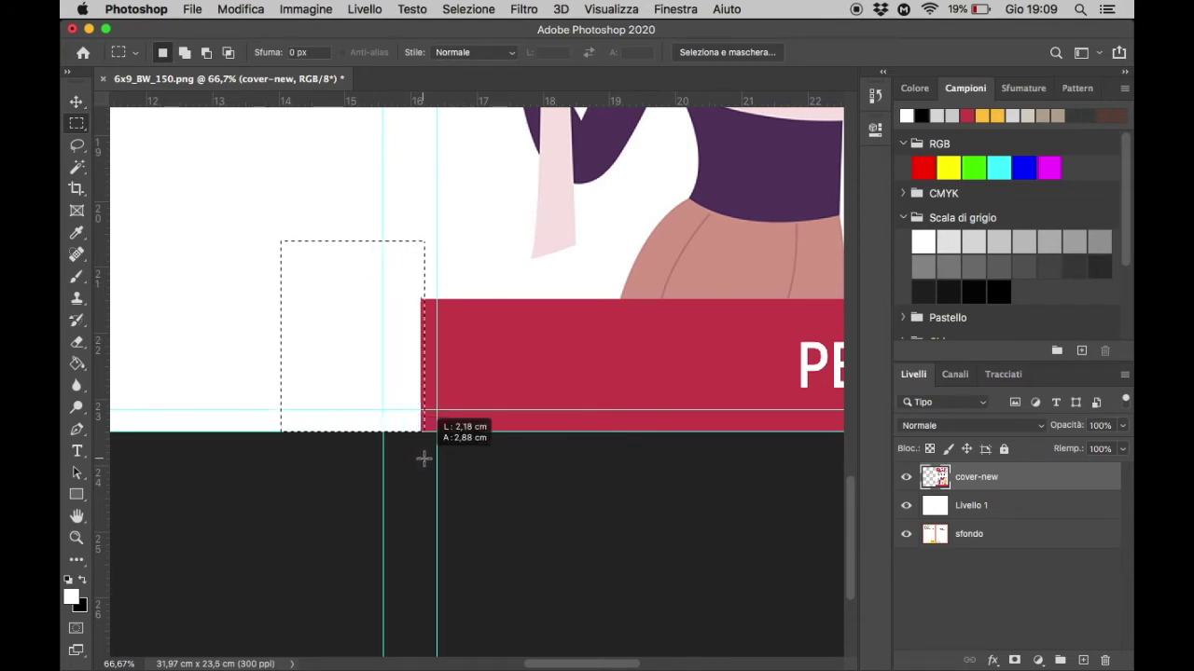
drag(429, 458, 430, 458)
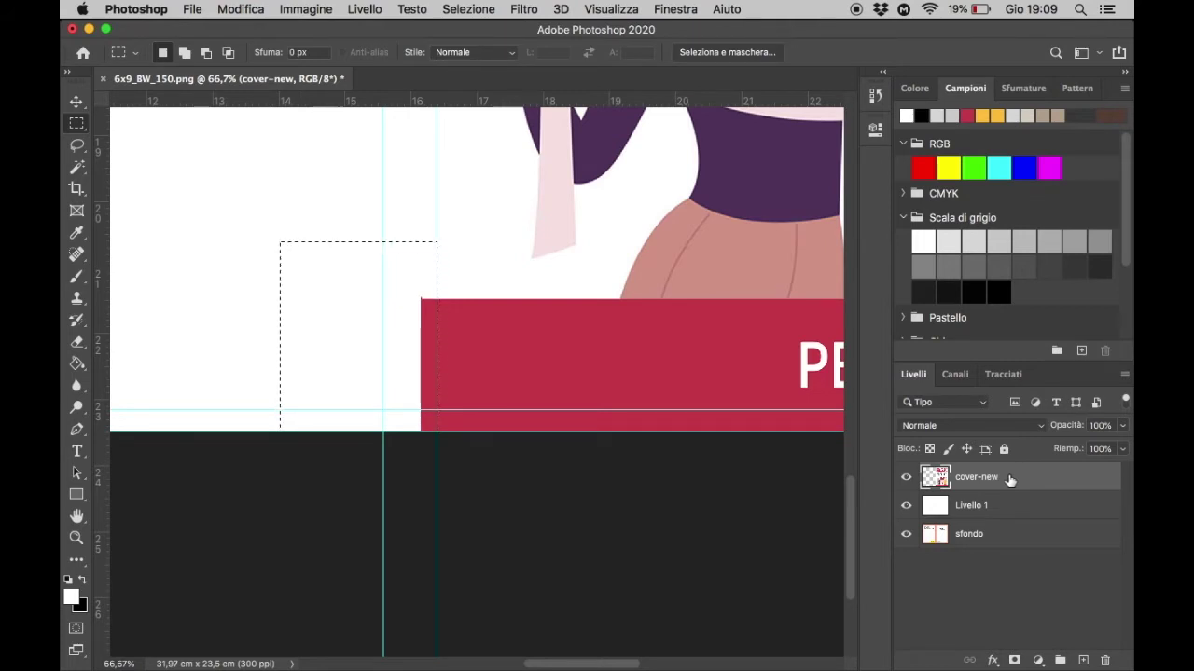
key(super+minus)
key(super+minus)
key(super+minus)
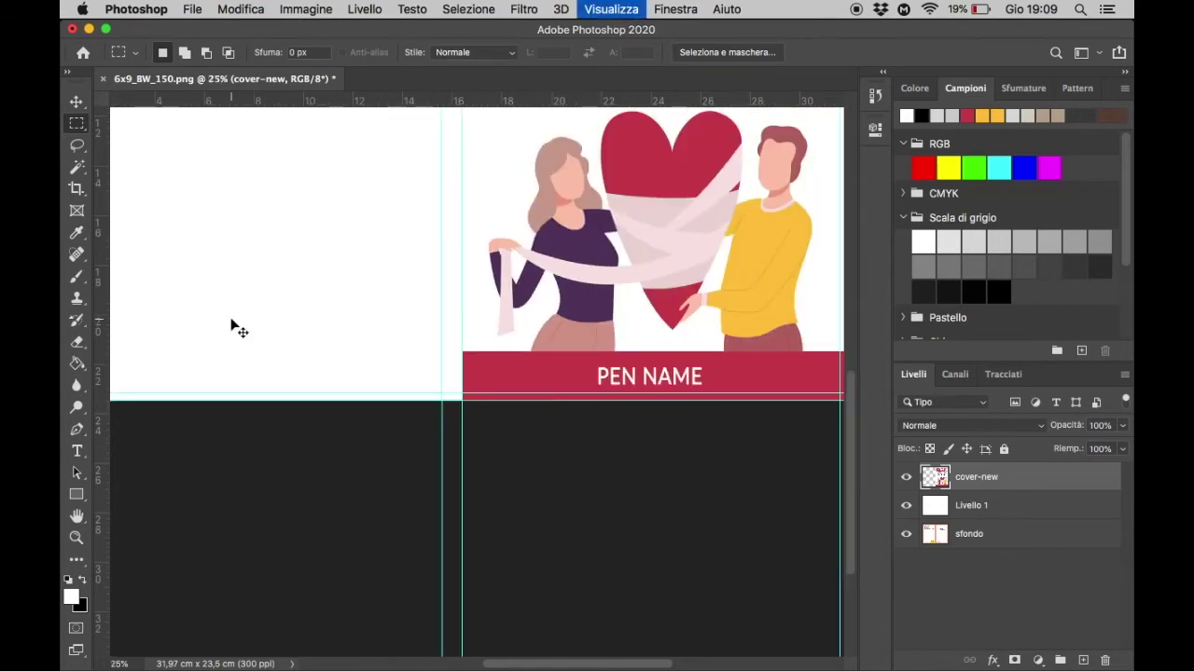
key(super+minus)
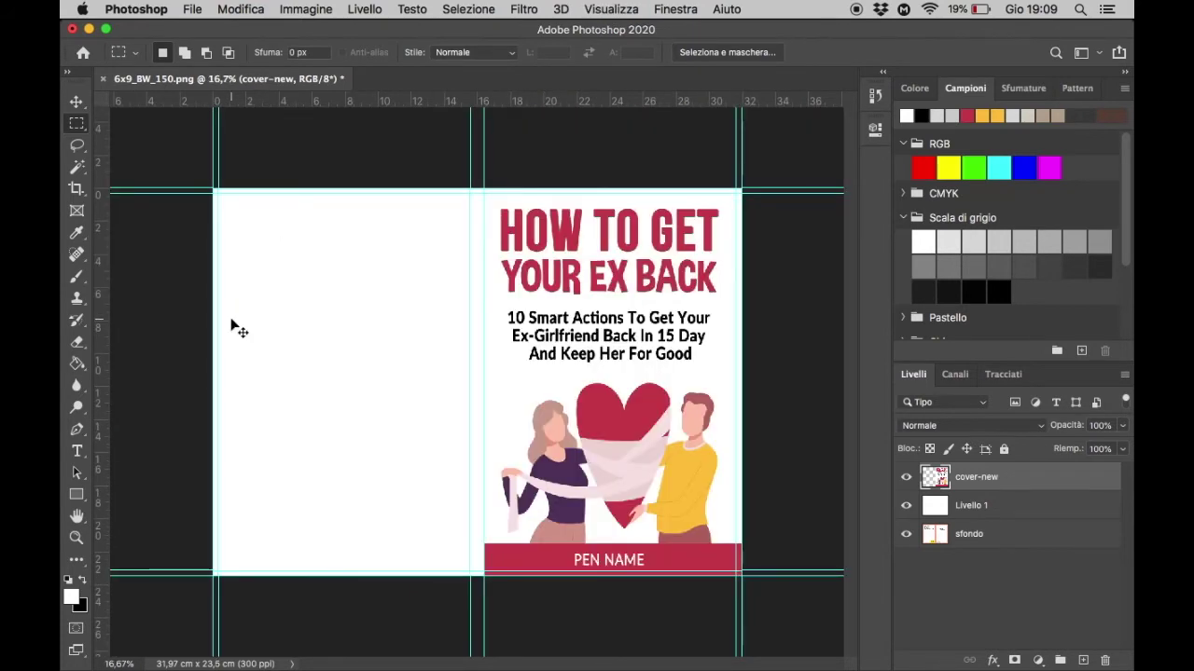
key(super+semicolon)
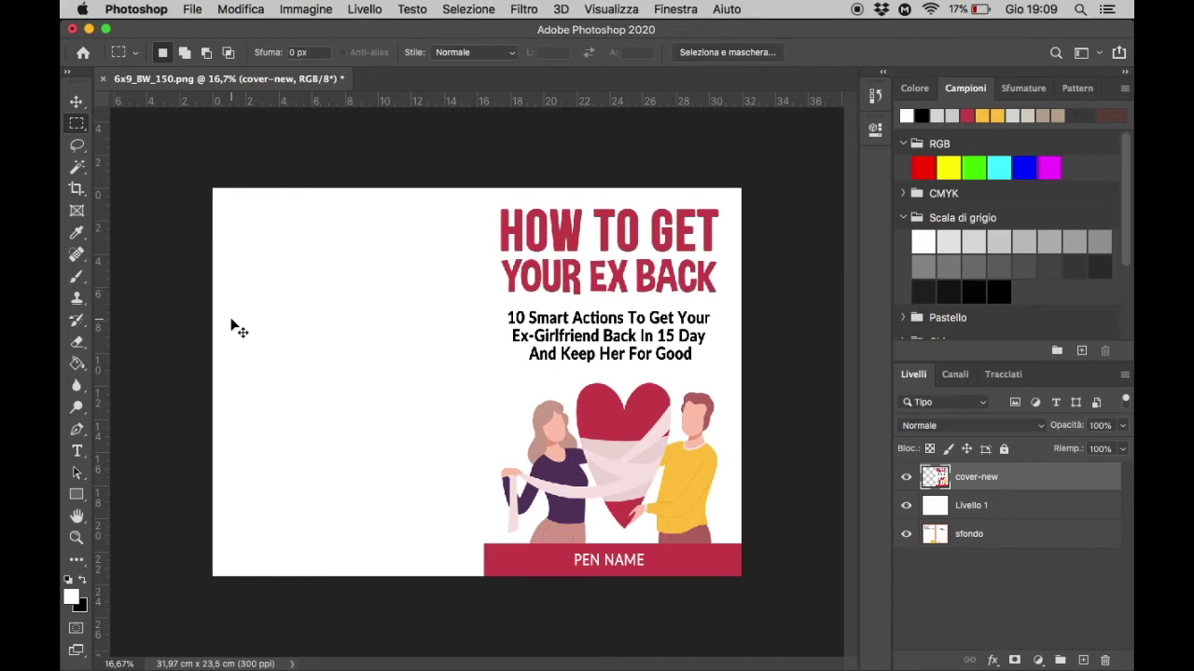
key(super+semicolon)
key(super+plus)
scroll(231, 319, up, 5)
scroll(232, 319, left, 5)
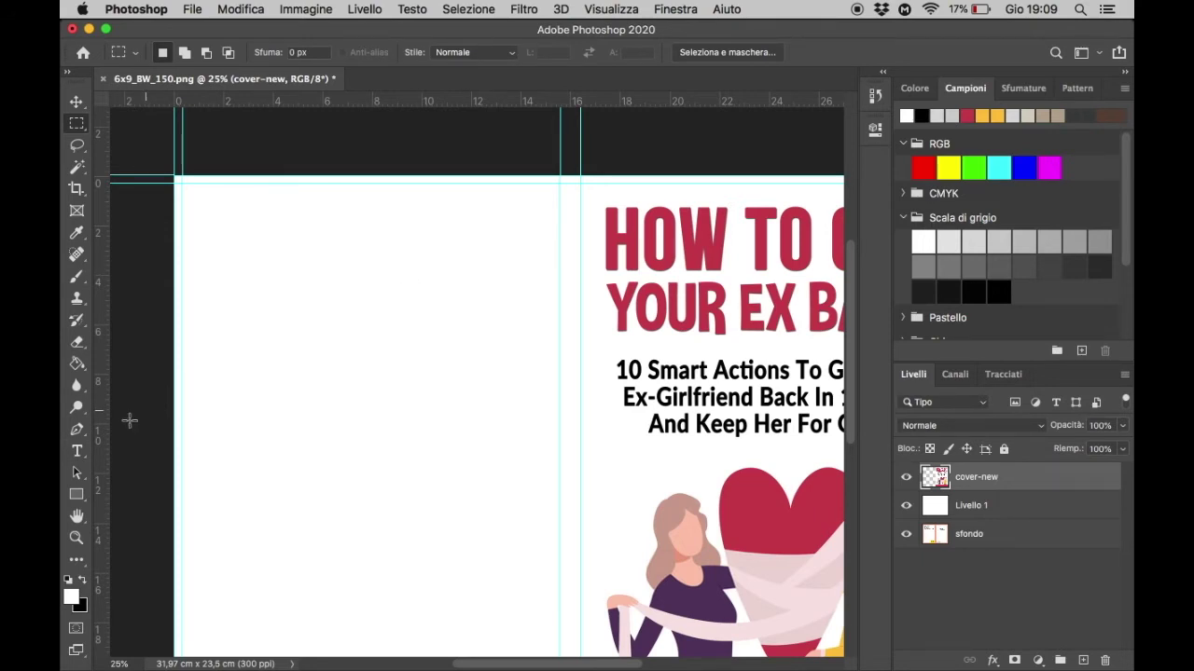
Add a back-cover text layer reading 'HOW TO GET YOUR EX BACK'.
click(79, 453)
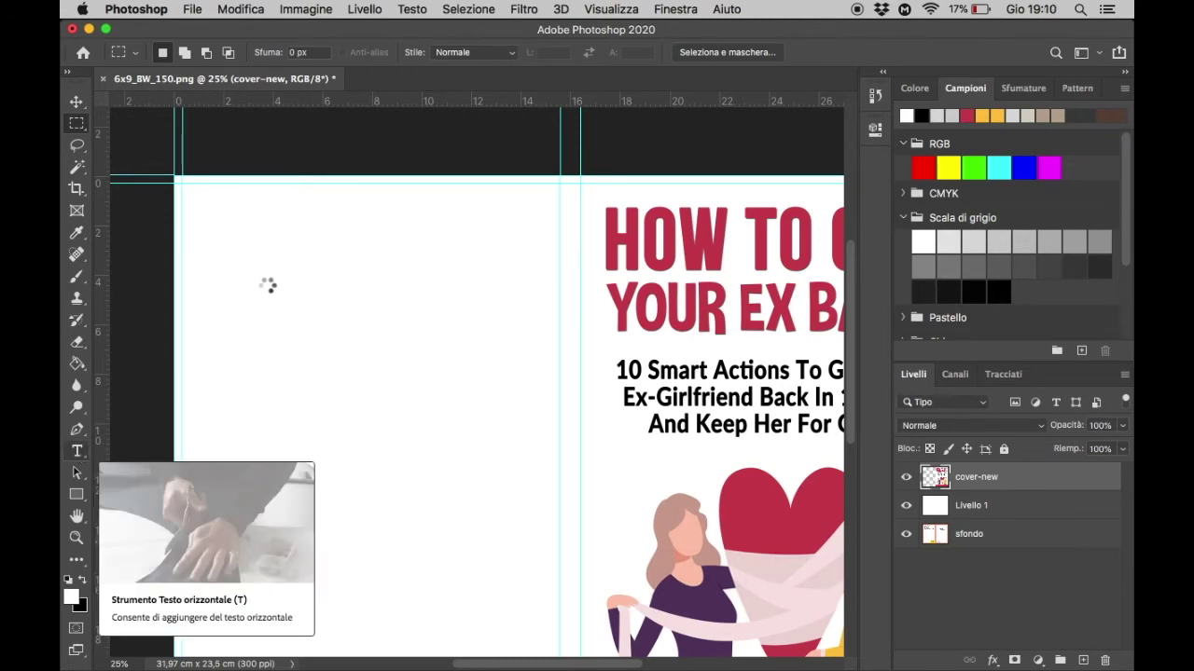
click(277, 256)
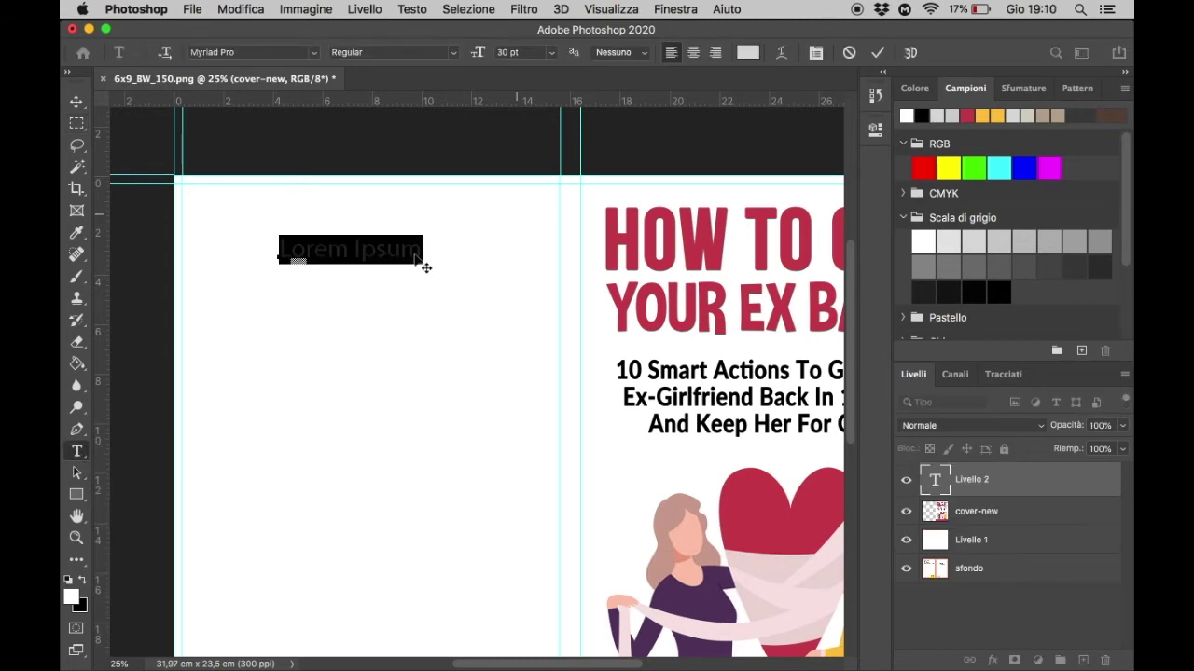
drag(483, 666, 503, 665)
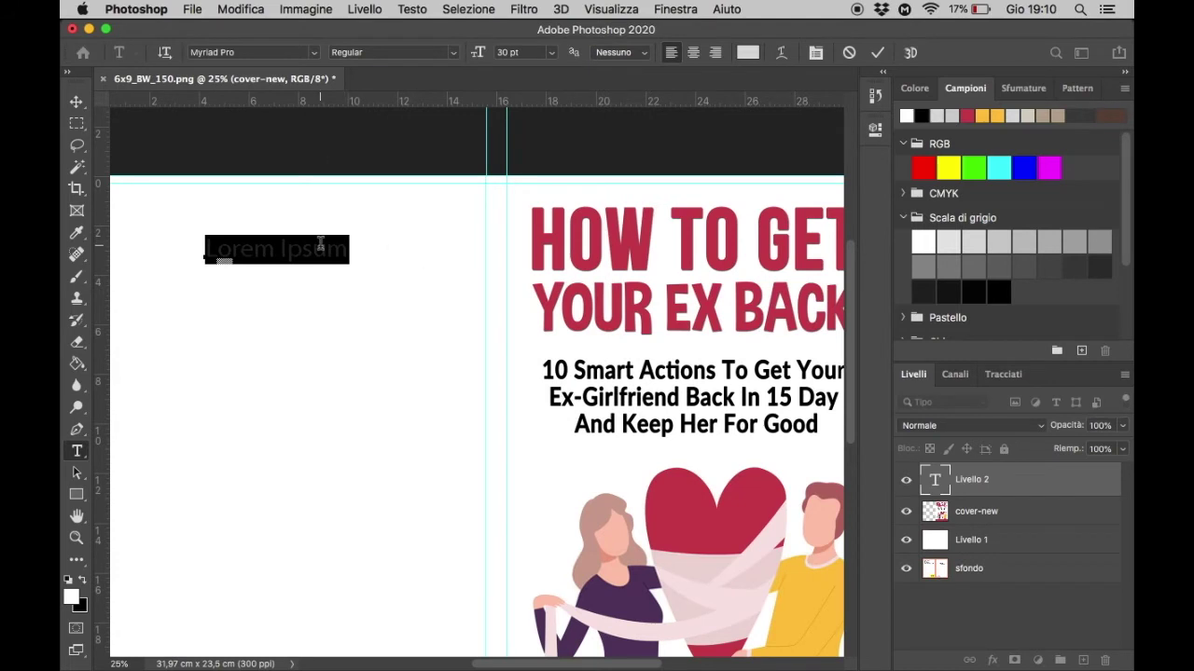
text(HOW TO )
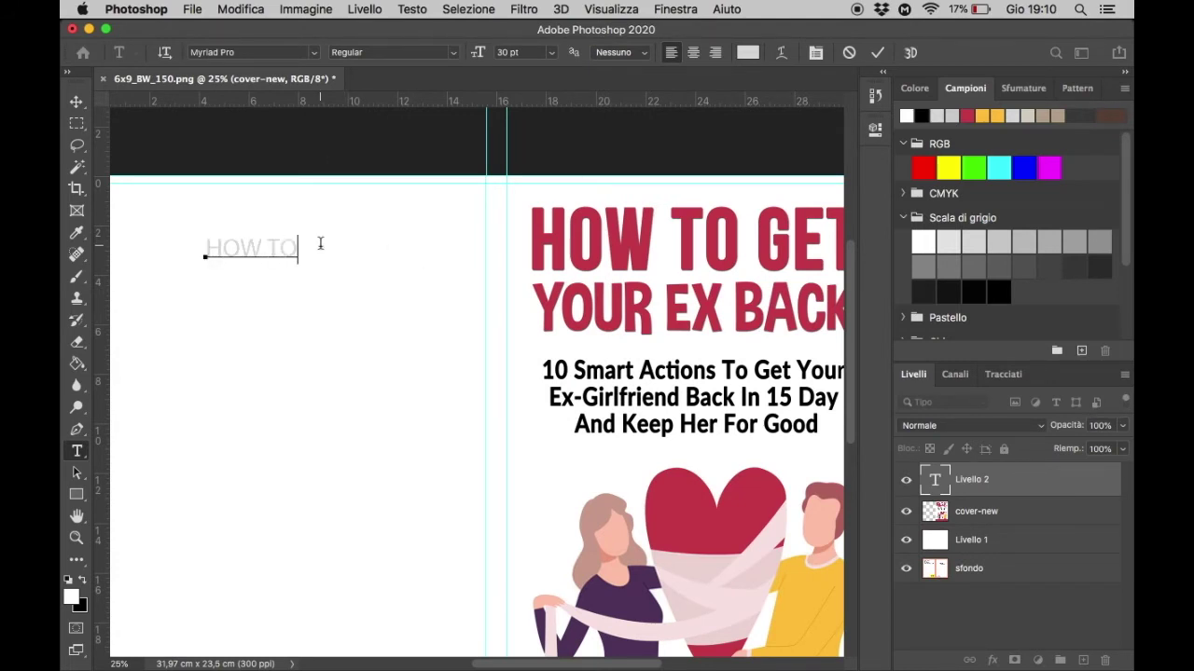
text(GET YOUR EX )
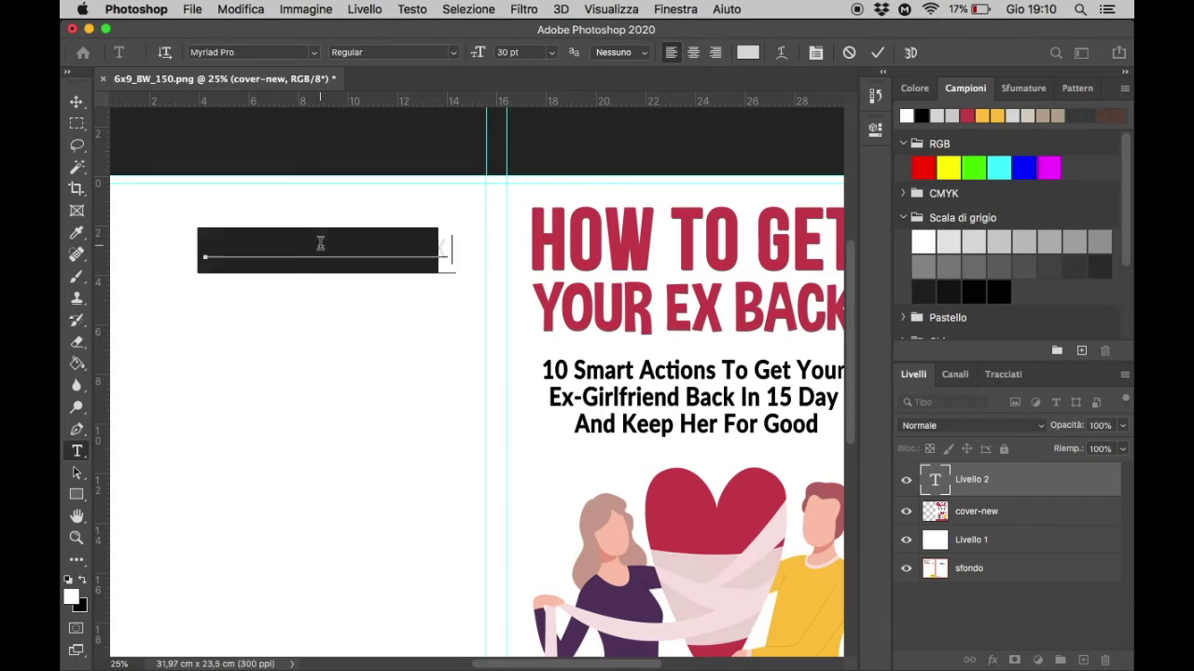
text(BACK)
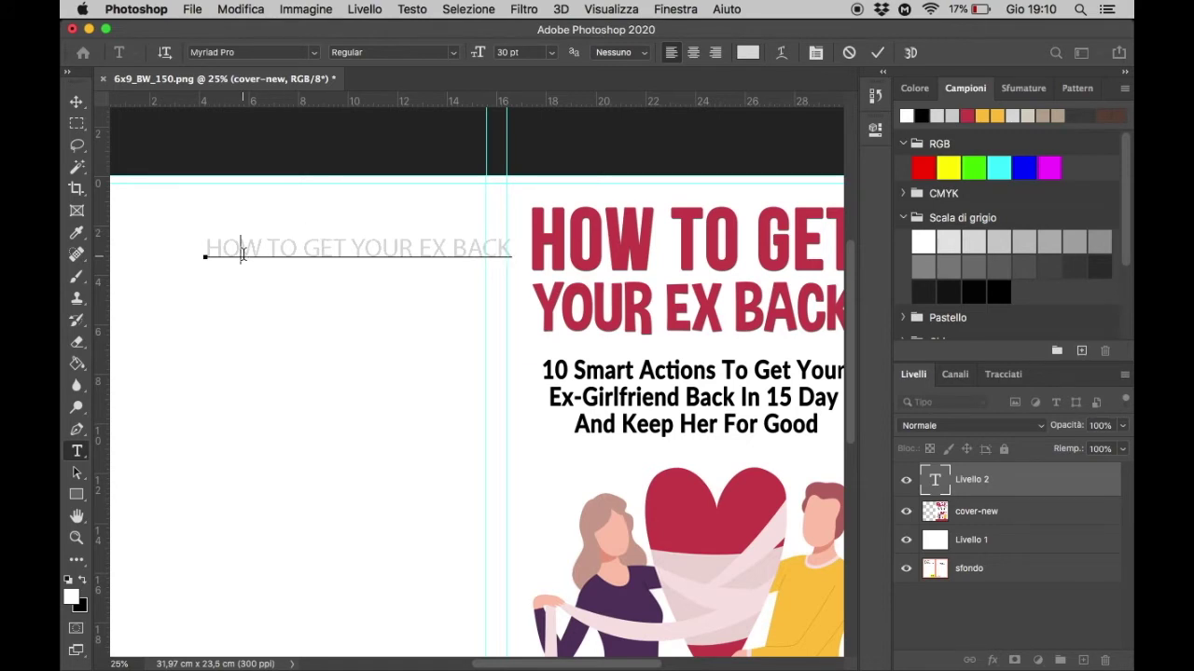
Set the back-cover heading font to Bebas Neue.
triple_click(244, 253)
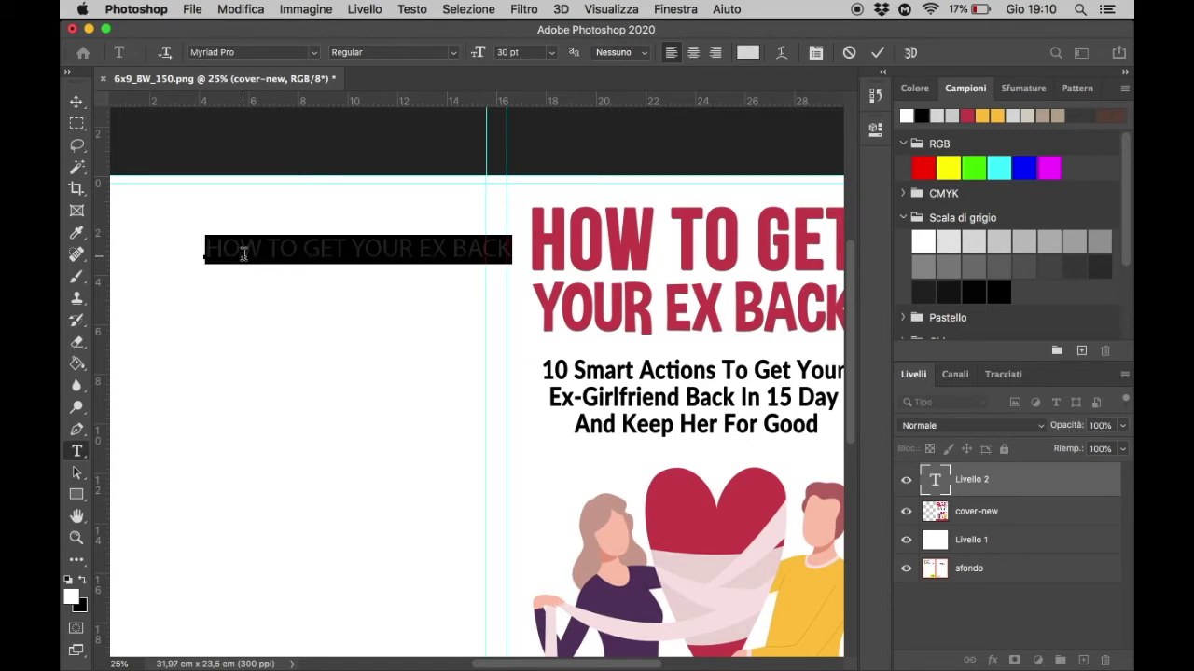
click(315, 54)
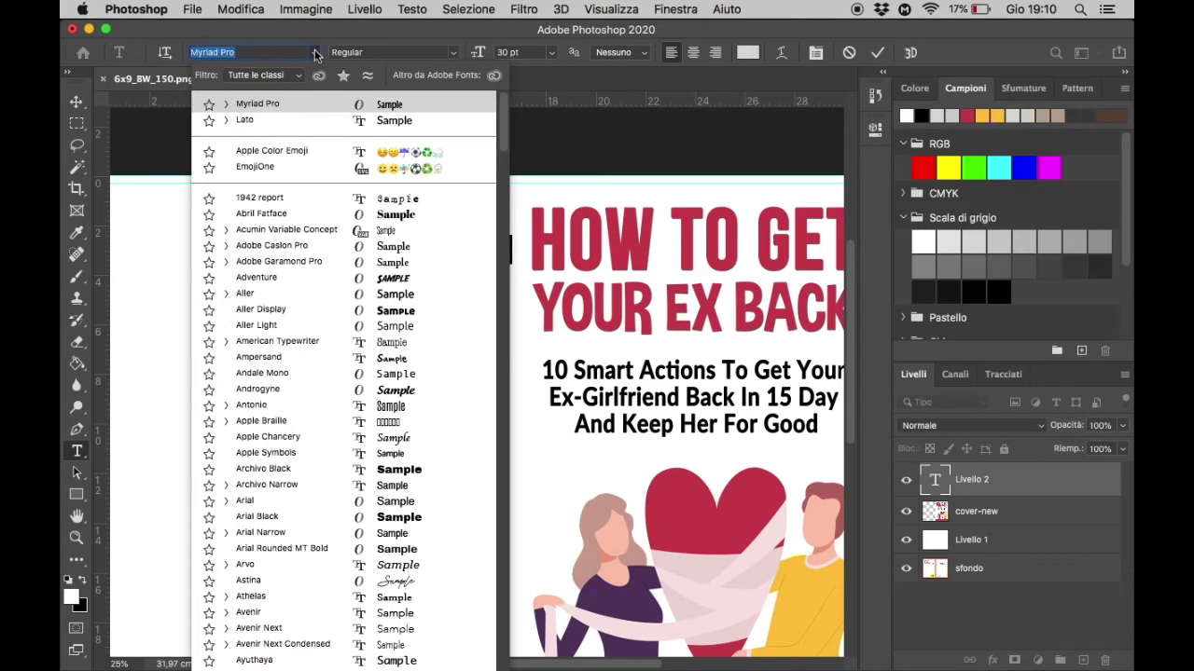
scroll(261, 460, down, 2)
scroll(262, 460, down, 1)
scroll(264, 457, down, 3)
scroll(266, 455, down, 2)
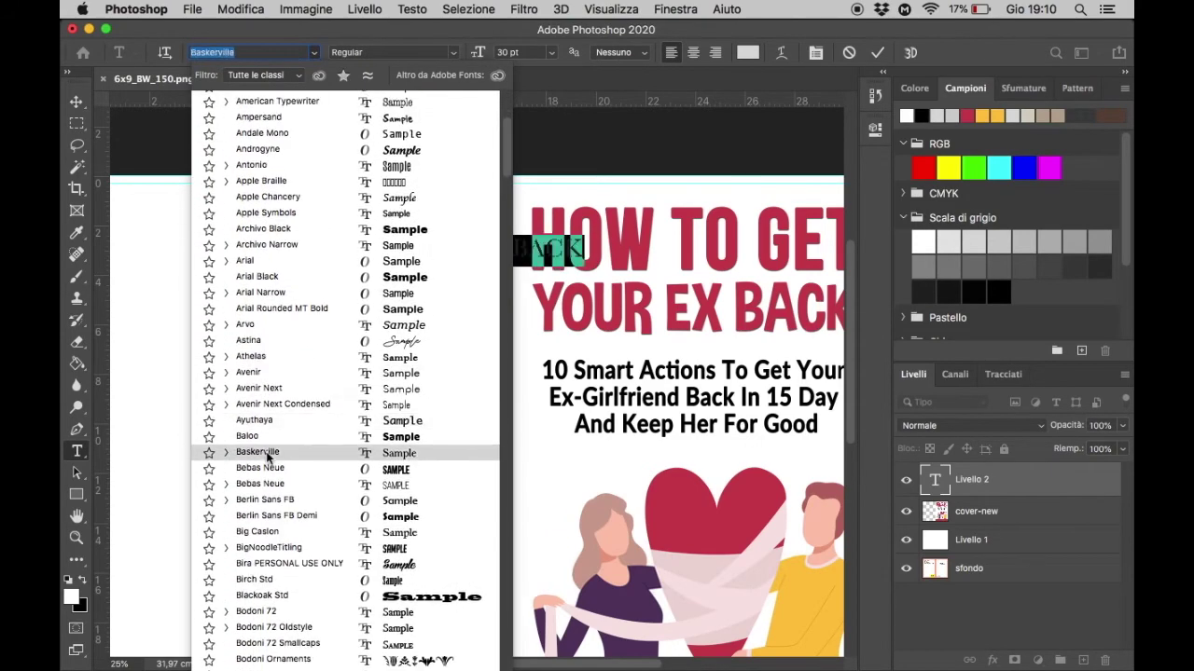
scroll(266, 455, down, 2)
scroll(266, 456, down, 2)
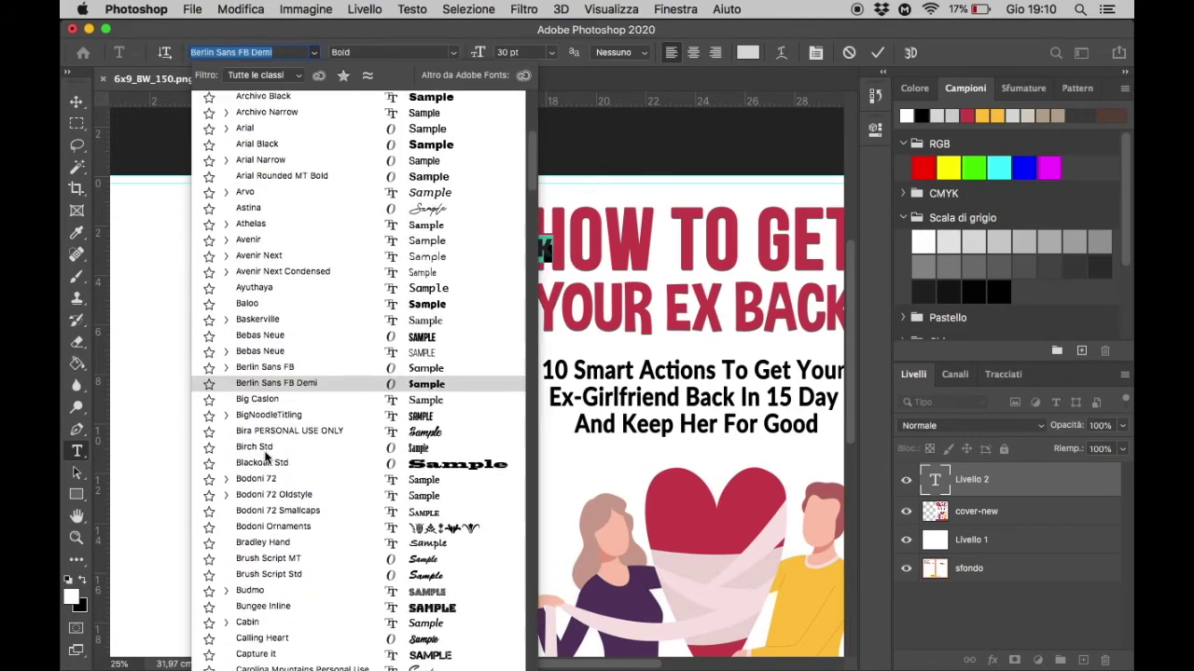
scroll(265, 459, down, 2)
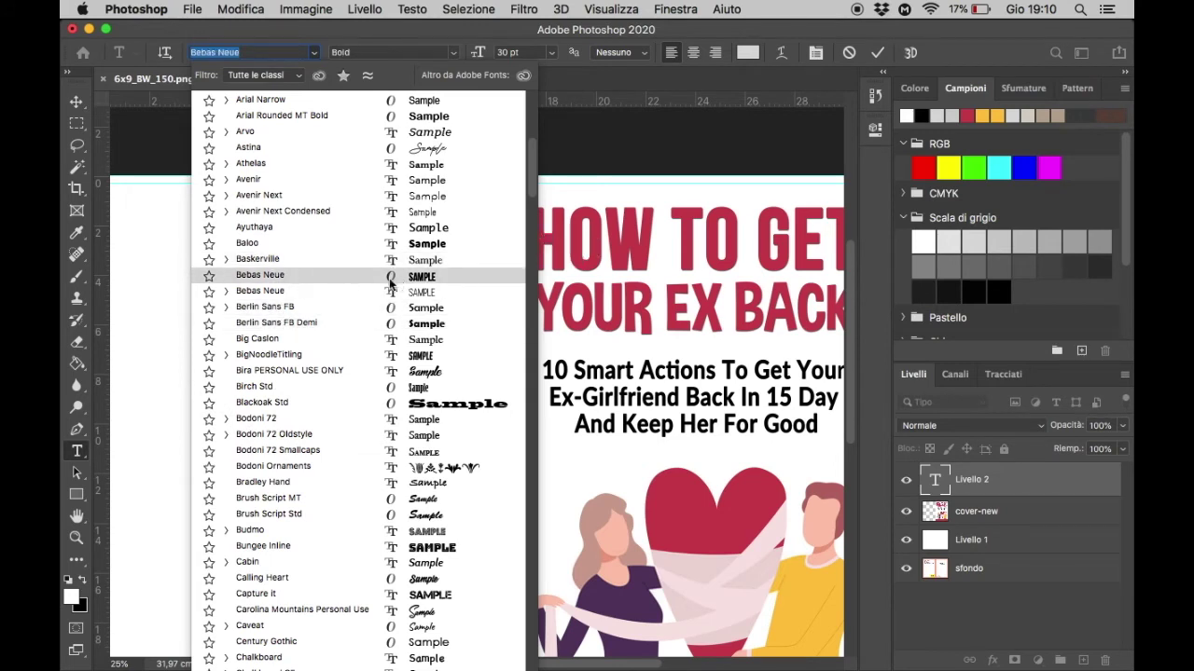
click(324, 275)
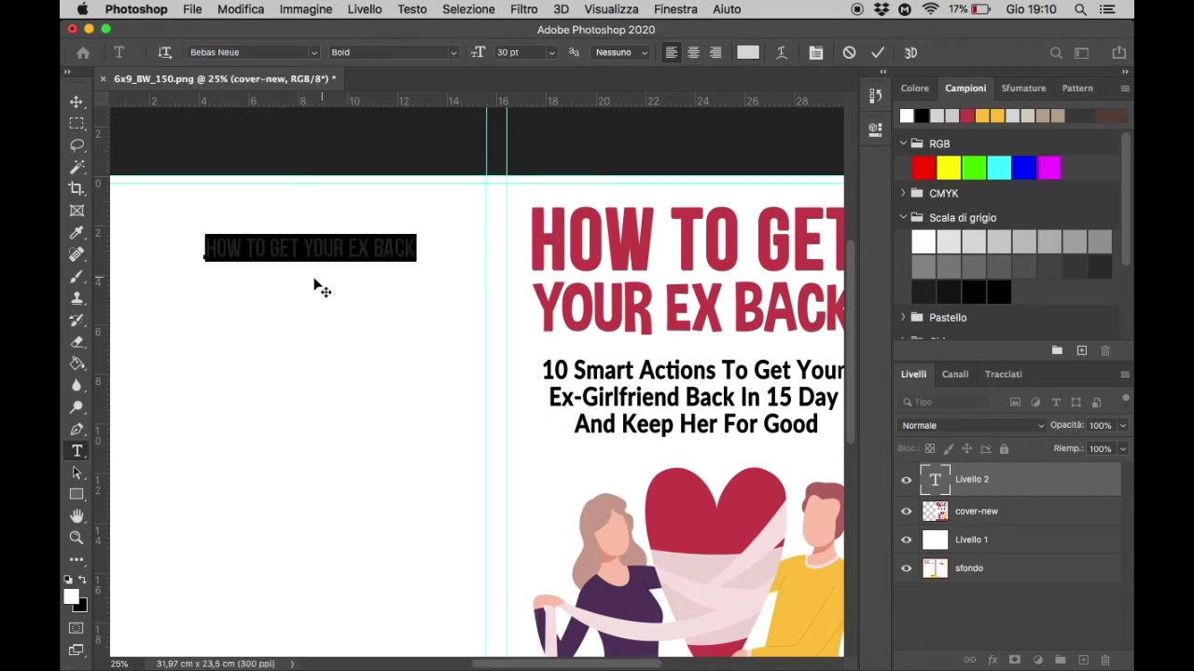
Move the heading into place near the back cover's top.
click(76, 101)
drag(382, 259, 413, 252)
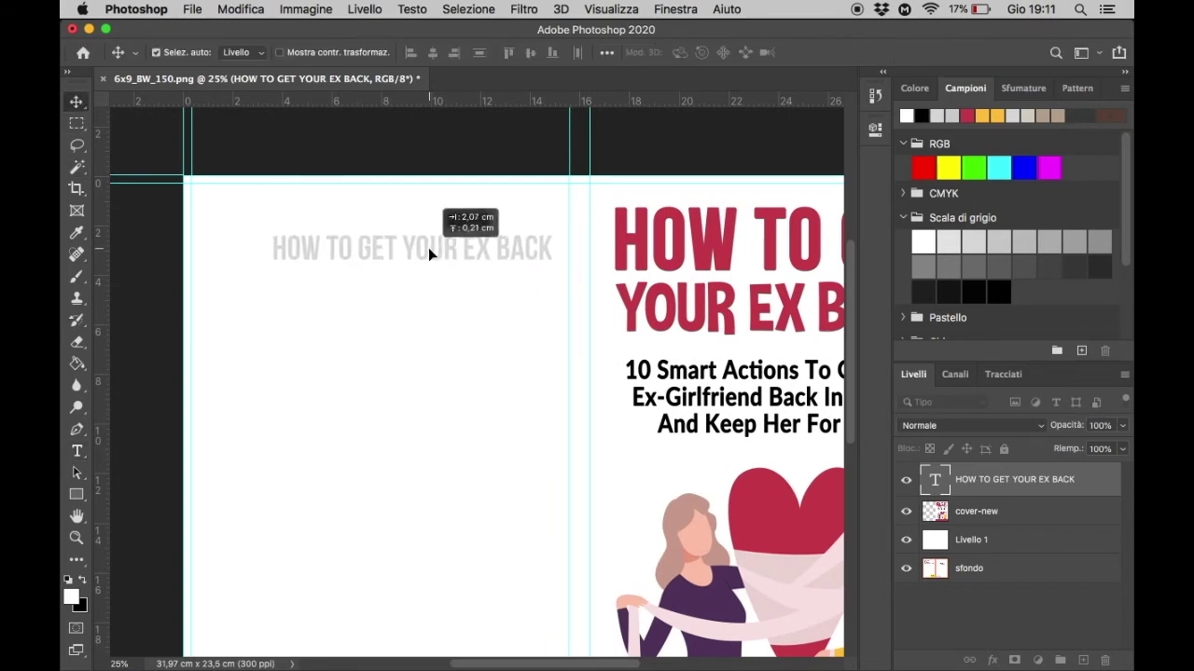
scroll(410, 317, down, 2)
scroll(411, 317, down, 2)
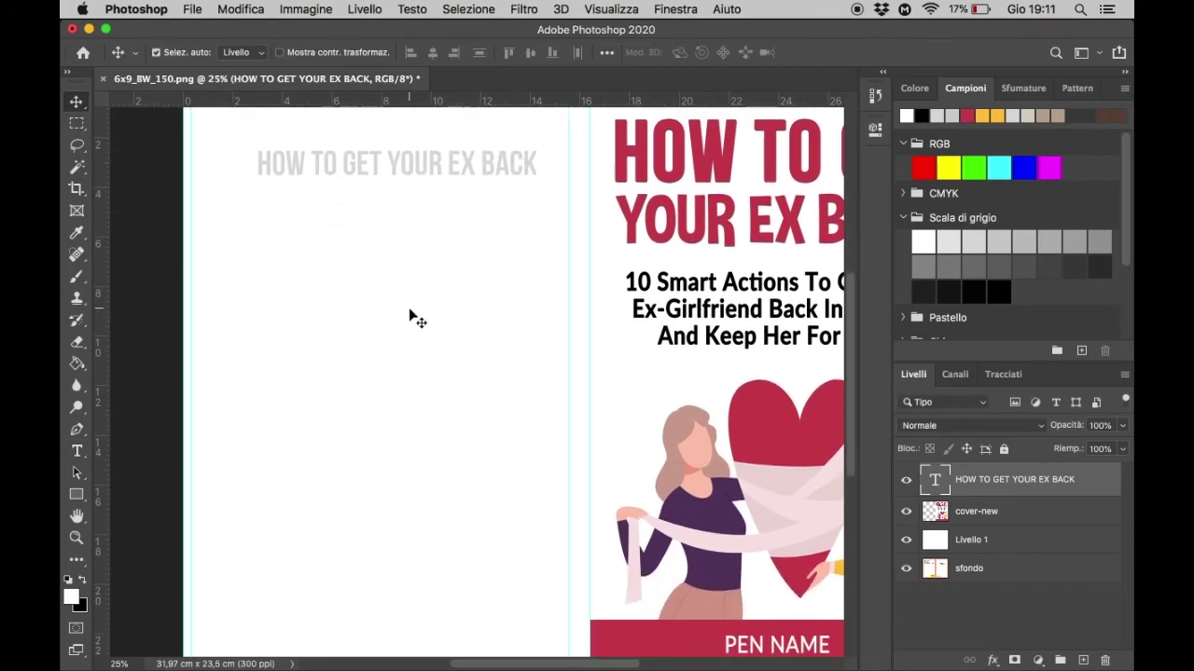
scroll(405, 311, down, 1)
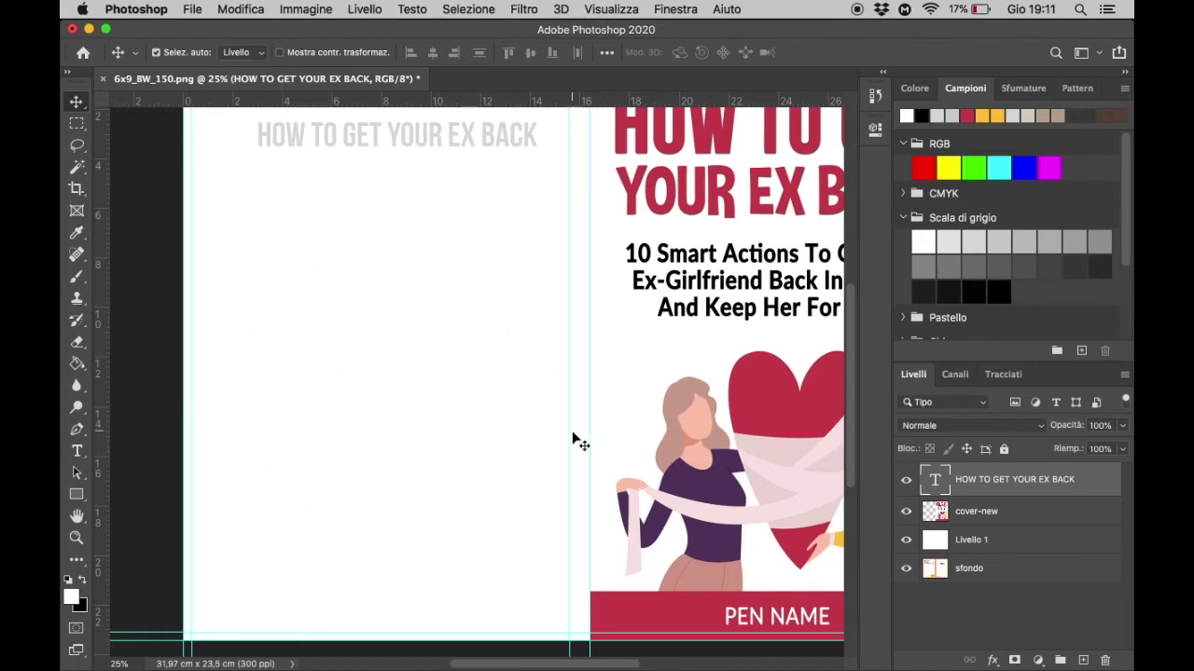
Draw a thin bar across the back cover's width filled with the front title's red.
click(77, 497)
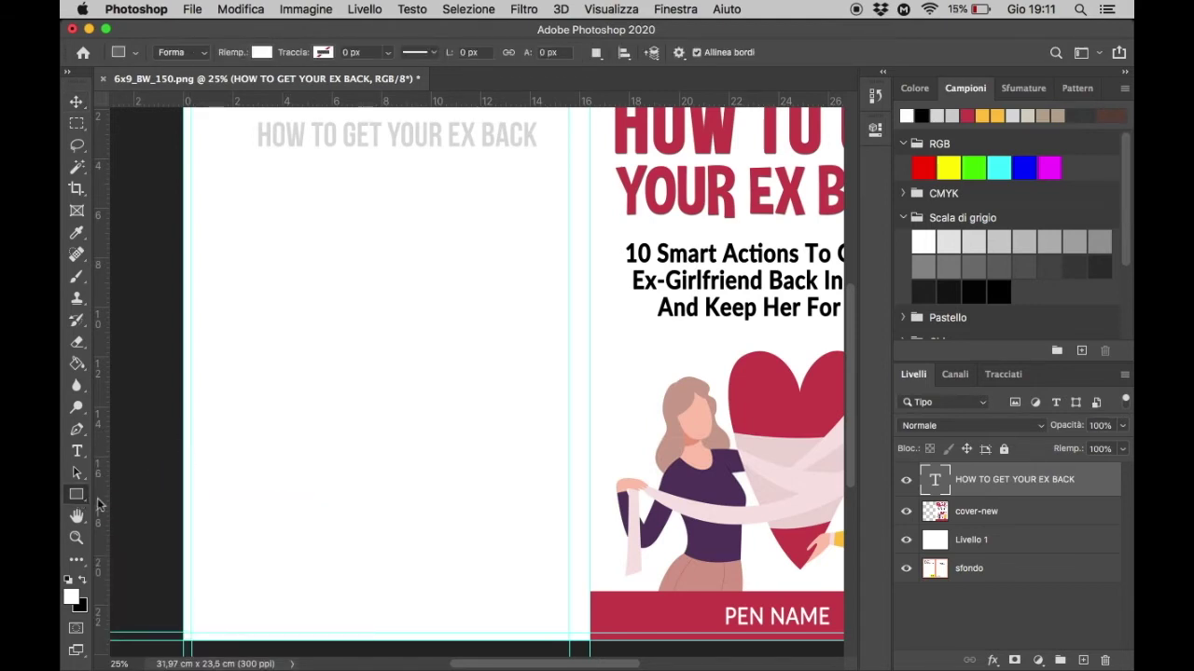
drag(188, 437, 568, 455)
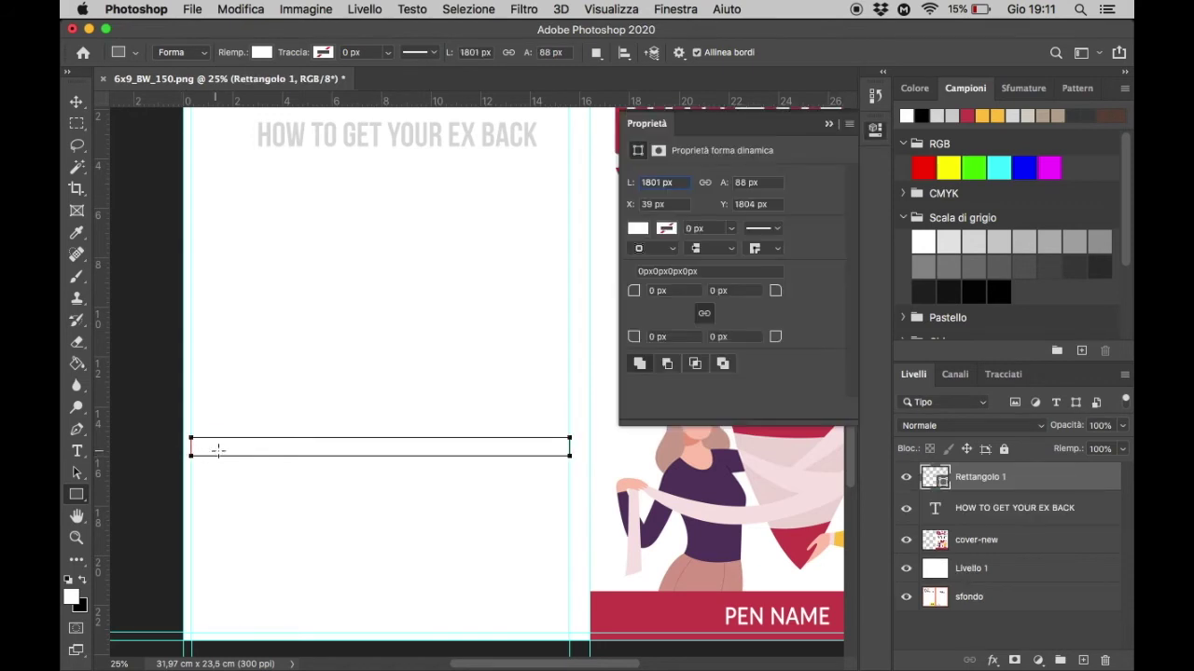
click(828, 127)
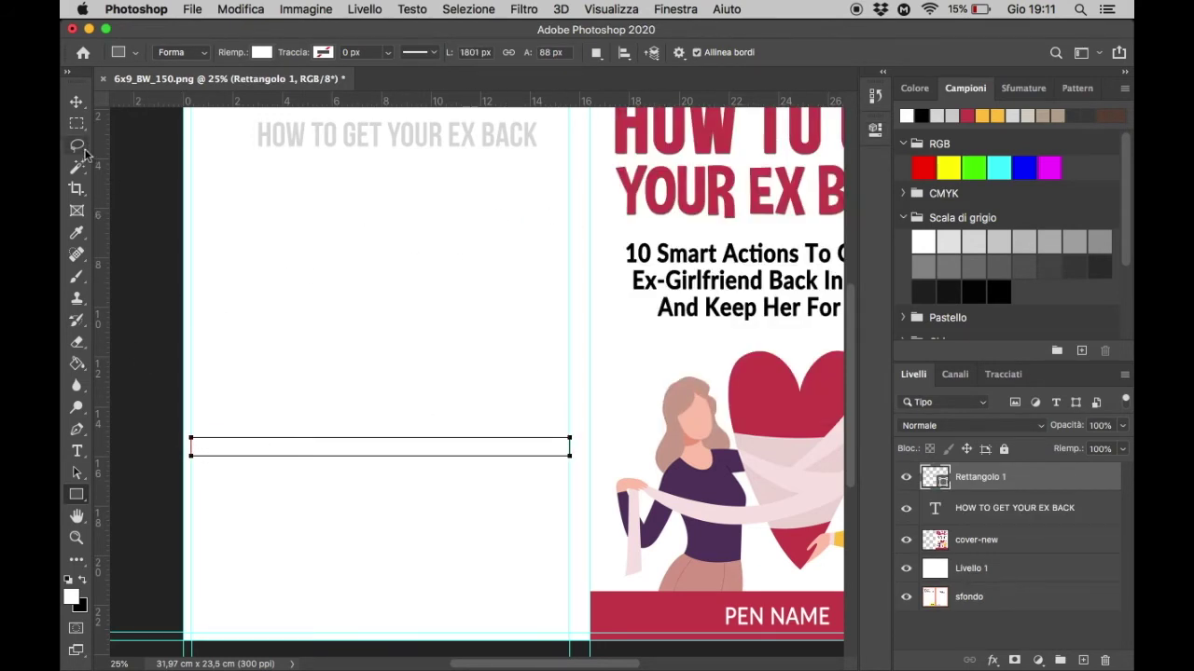
click(77, 102)
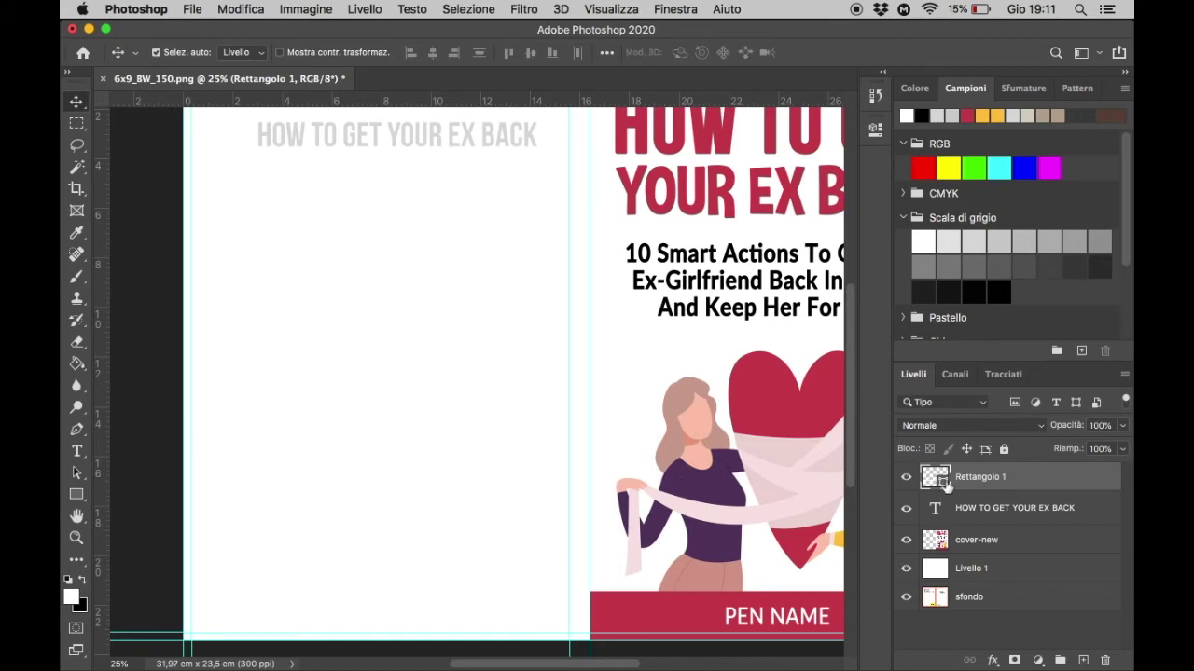
double_click(946, 482)
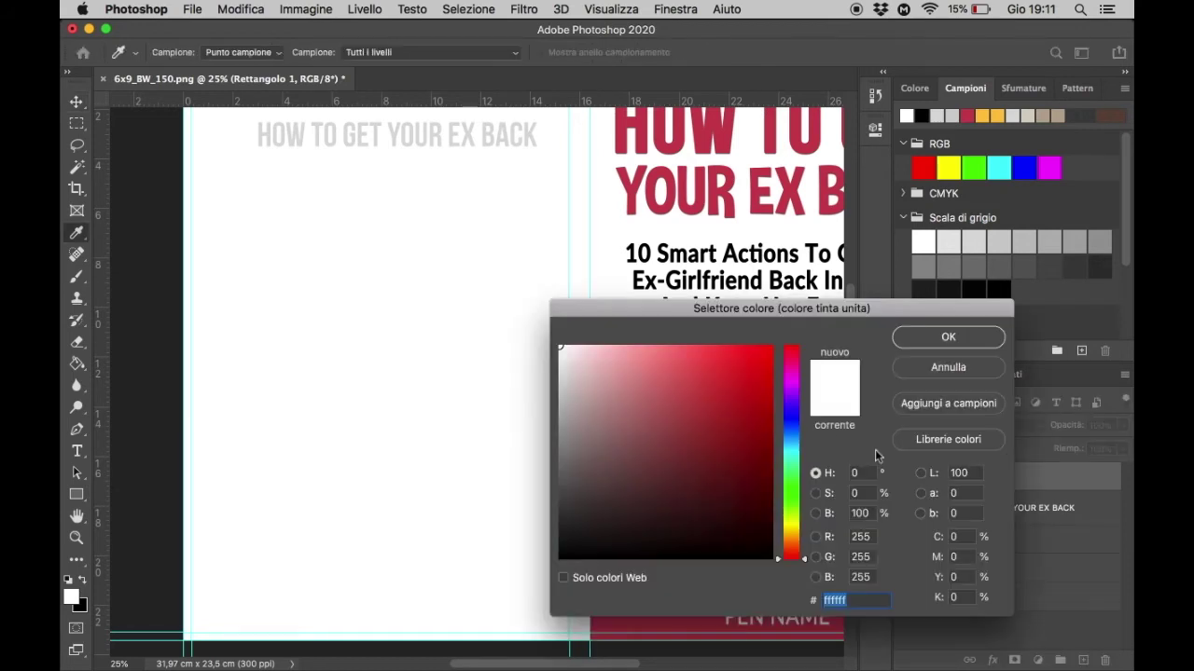
click(638, 147)
click(960, 341)
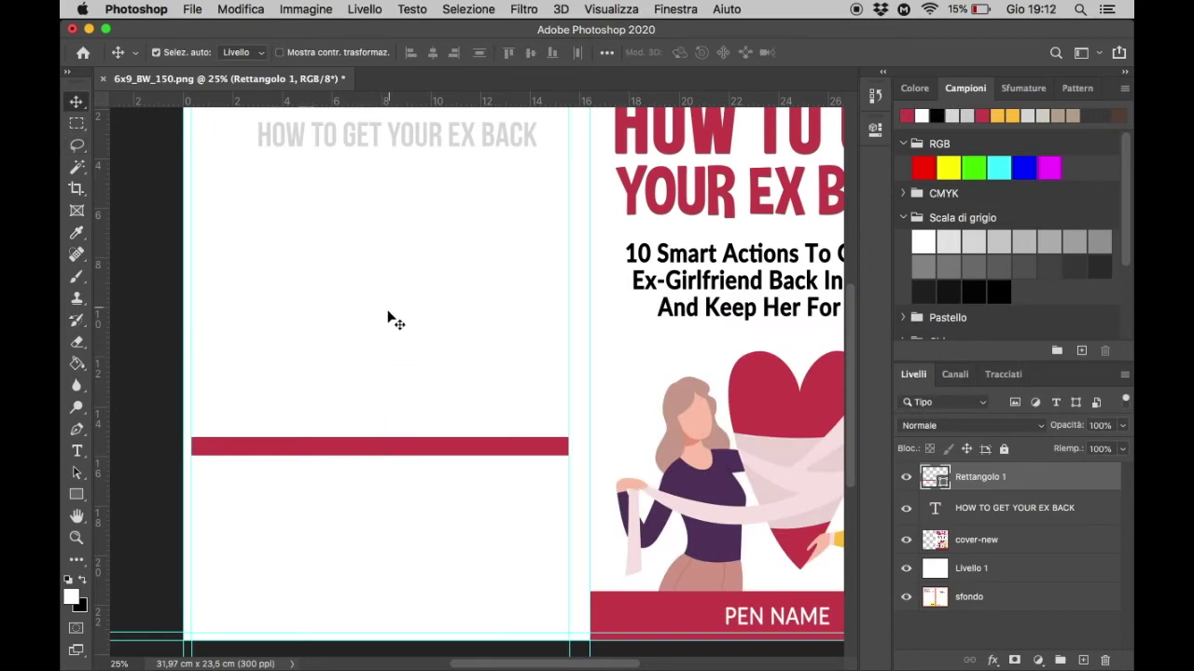
Drop a vertical guide at the bar's centre handle, then delete the bar.
click(280, 54)
drag(101, 448, 378, 440)
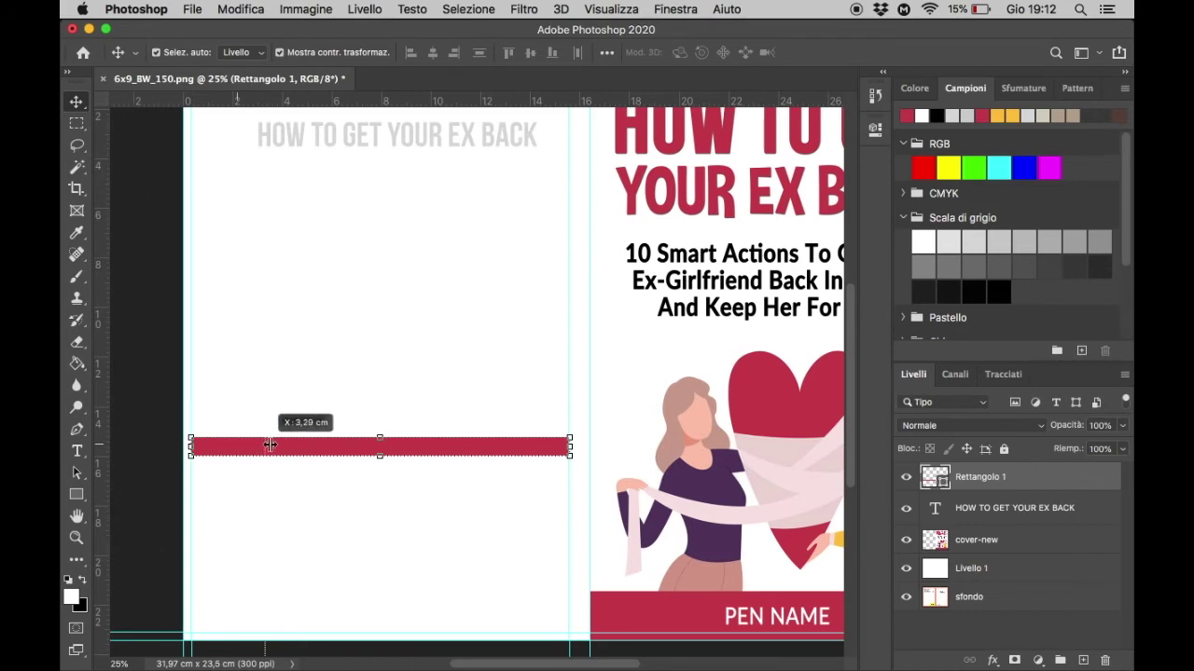
drag(378, 440, 380, 440)
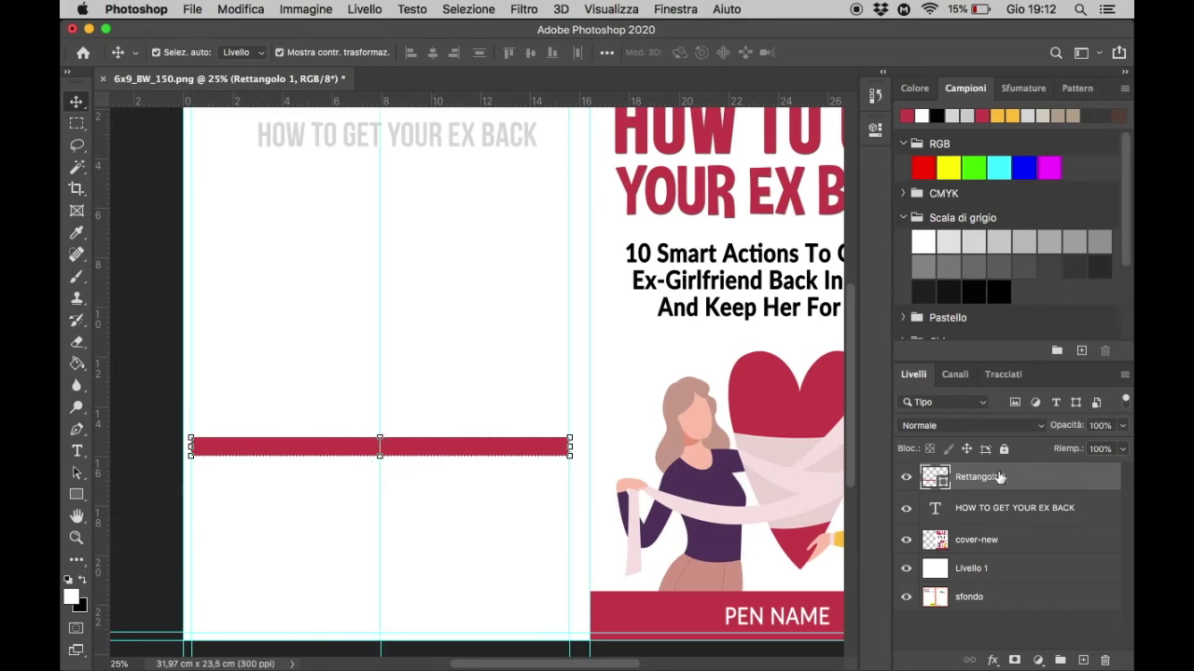
key(BackSpace)
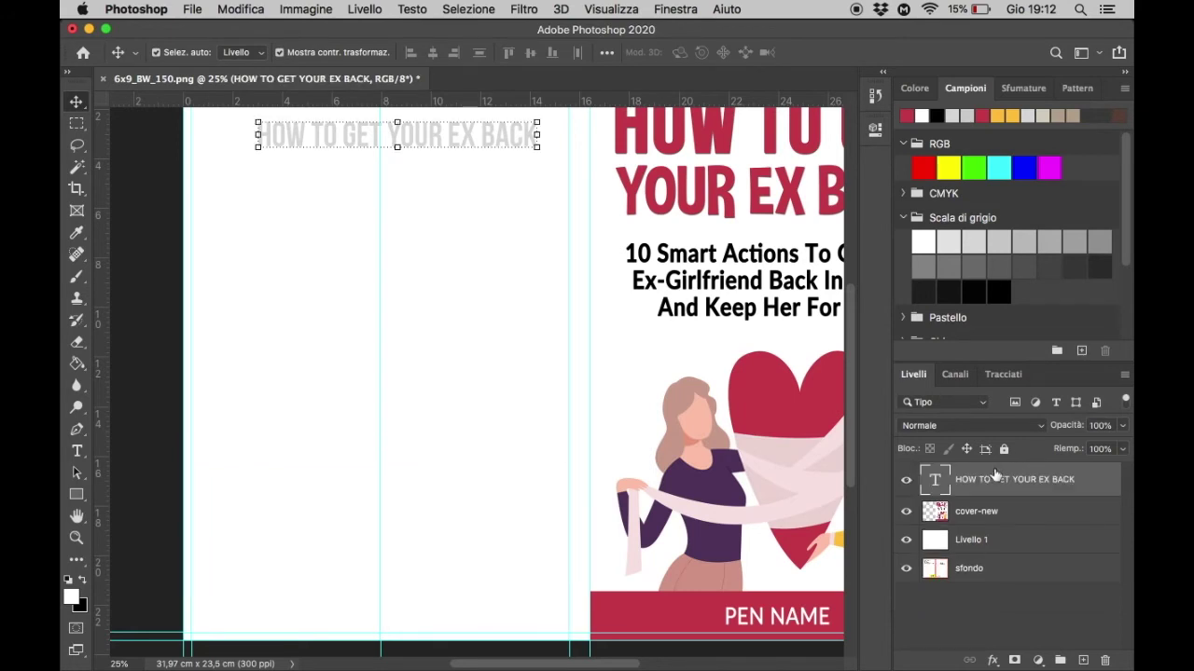
Recolour the back-cover heading red (cb4252), matching the front title.
scroll(406, 354, up, 3)
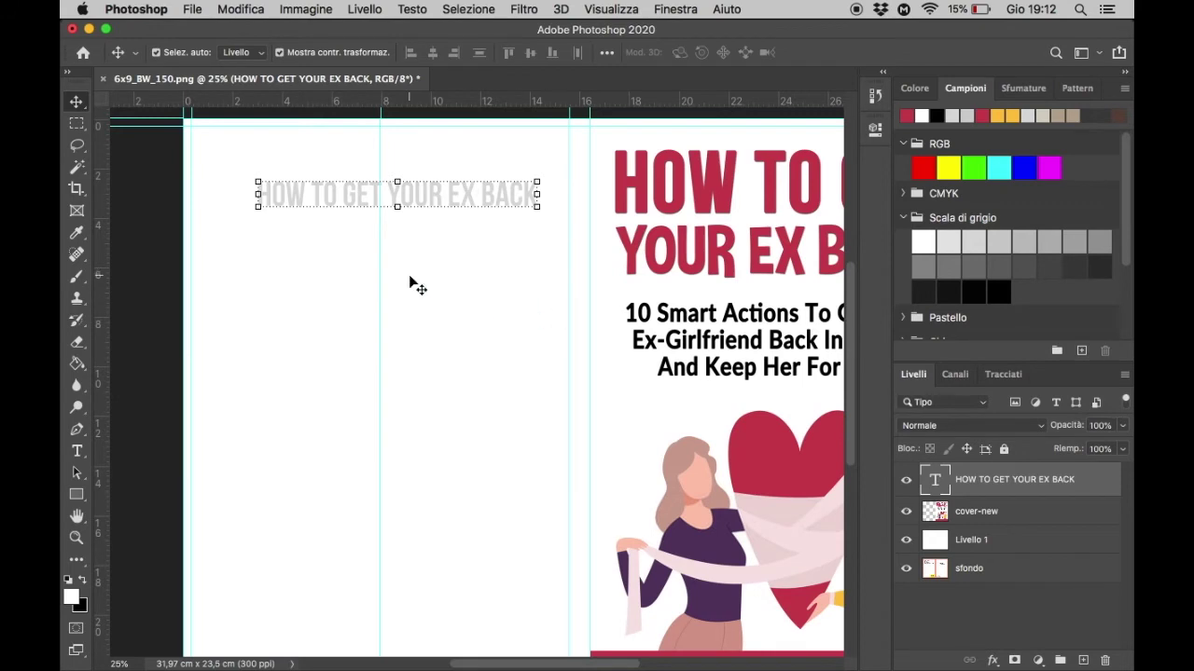
scroll(413, 280, up, 3)
click(78, 453)
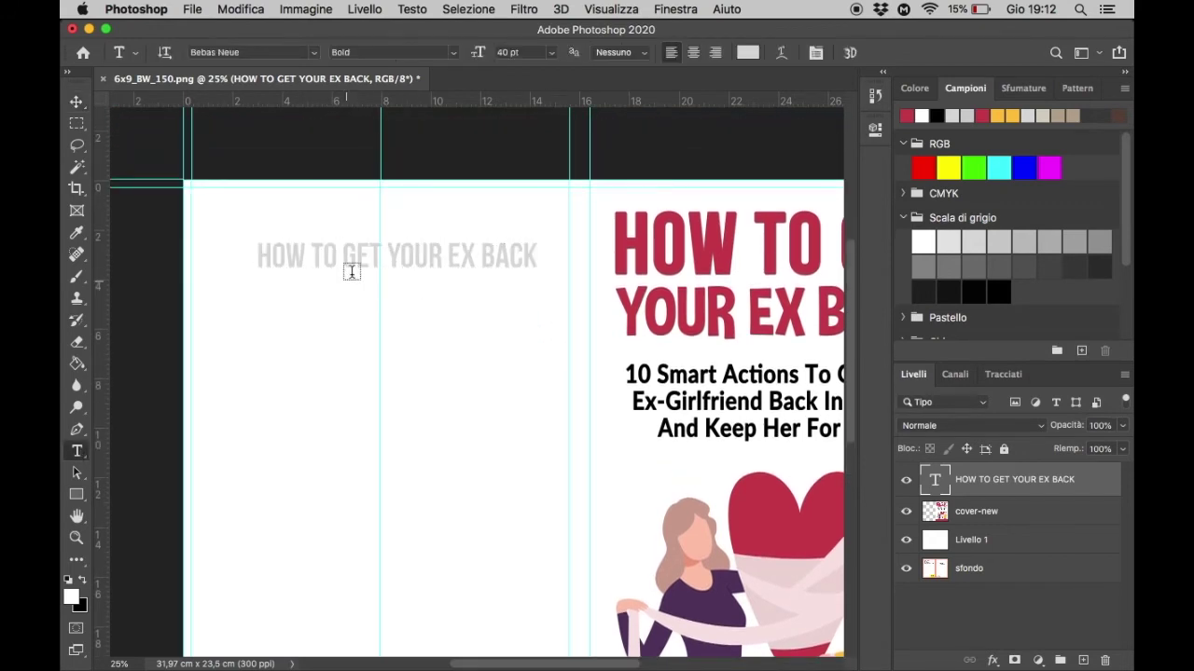
triple_click(369, 254)
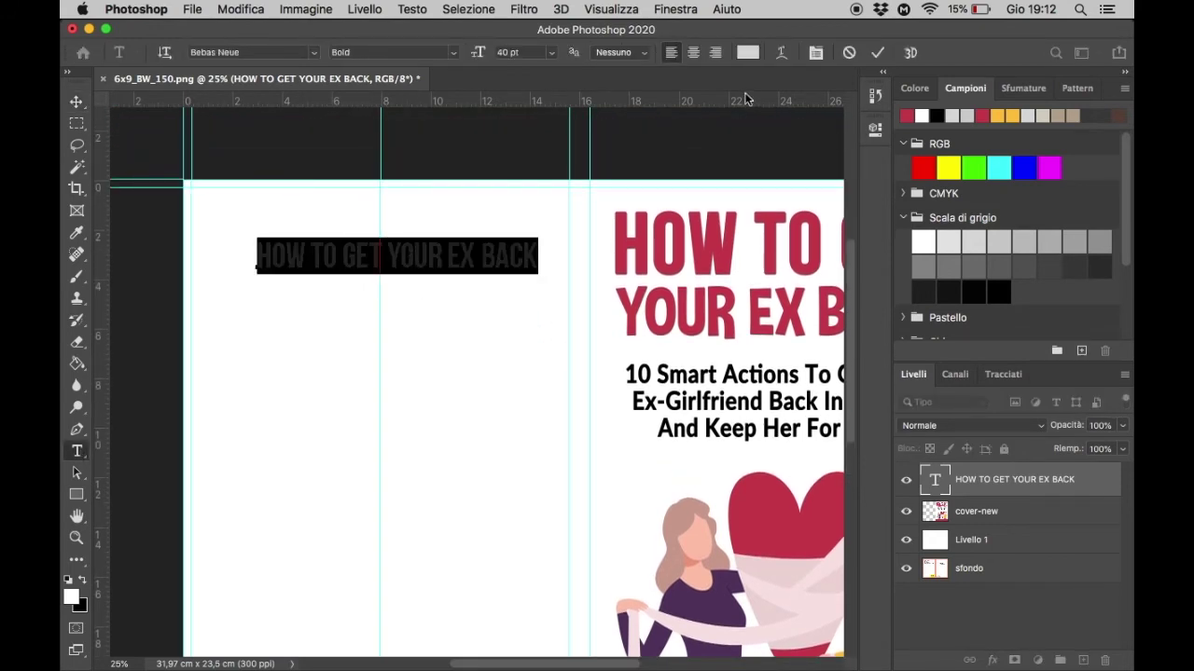
click(747, 53)
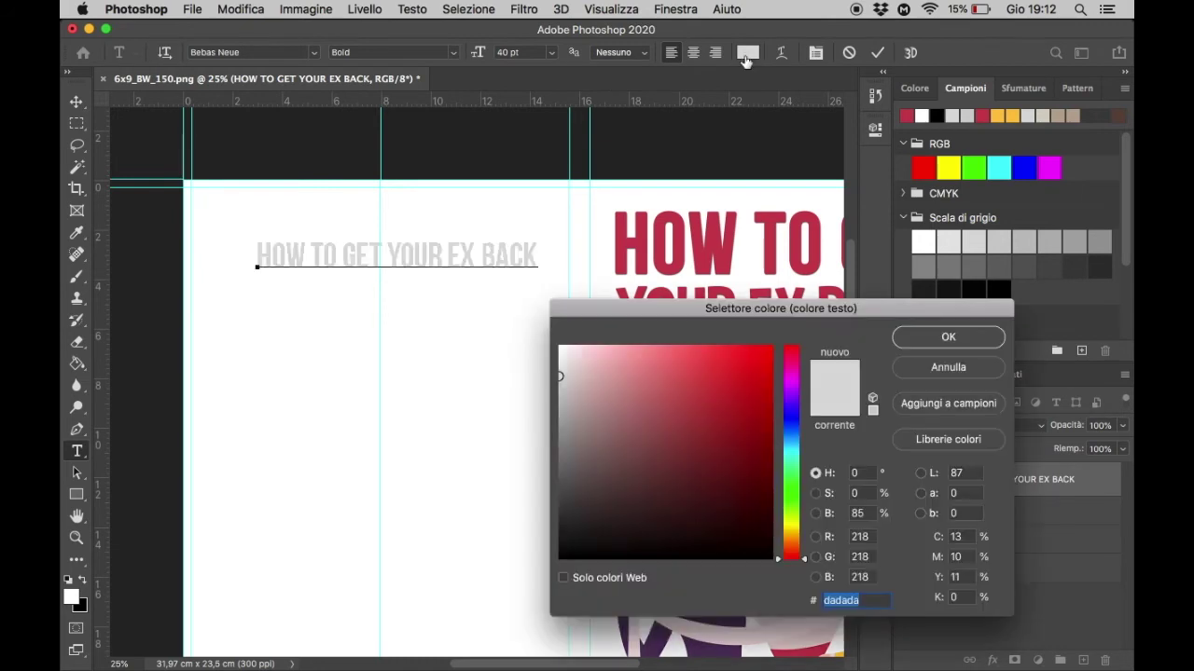
click(705, 261)
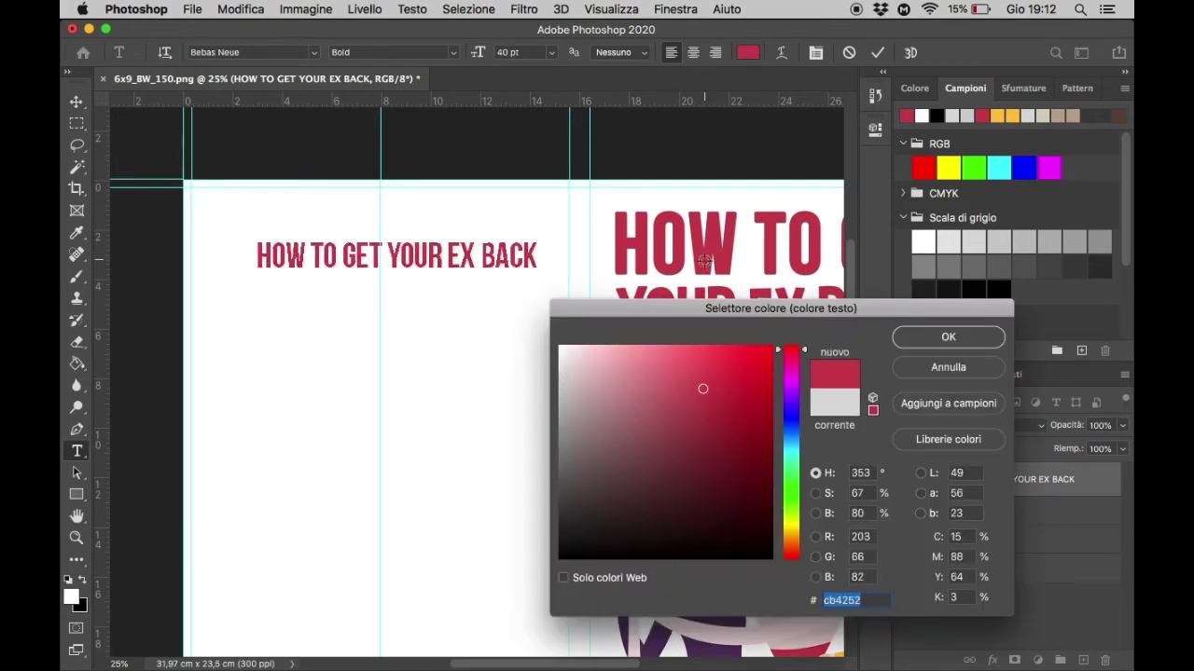
click(944, 336)
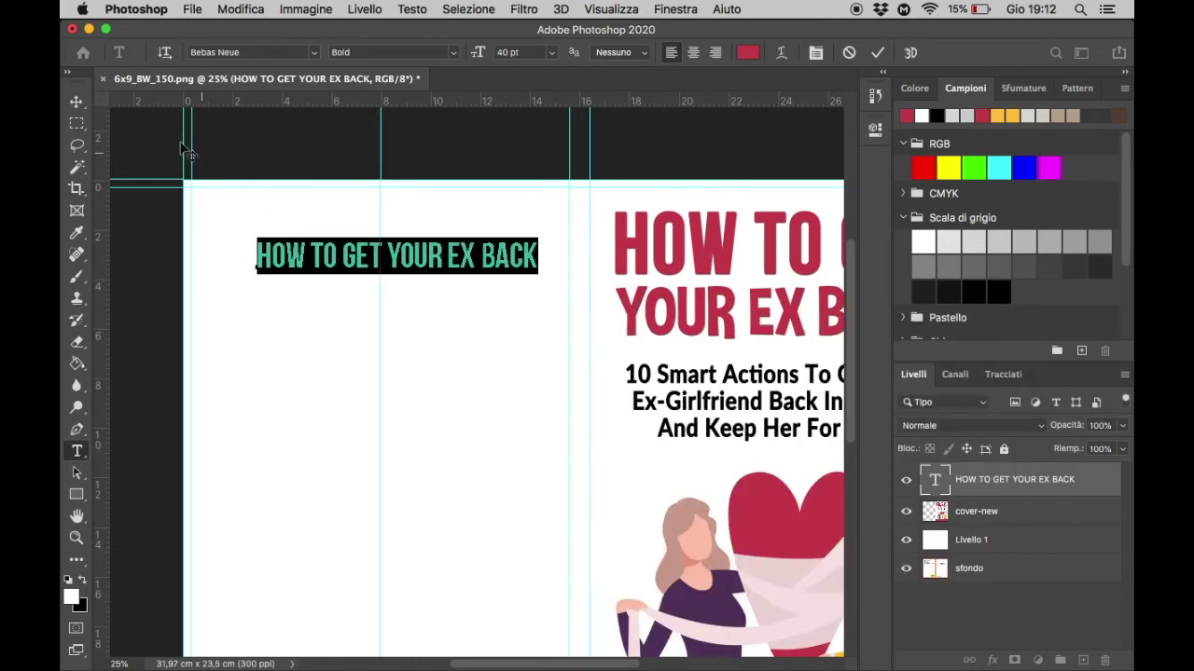
key(Escape)
Centre the heading on the back cover's middle guide.
key(v)
mouse_move(443, 256)
mouse_down()
mouse_move(430, 227)
mouse_move(432, 239)
mouse_up()
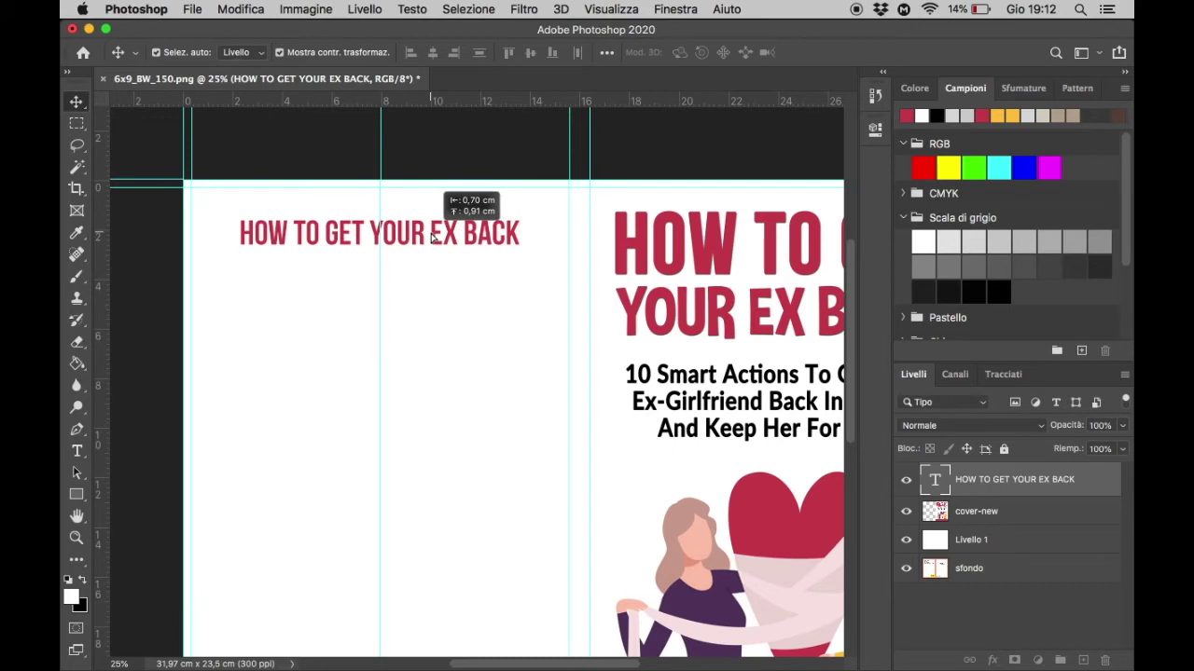
drag(432, 237, 432, 235)
click(326, 56)
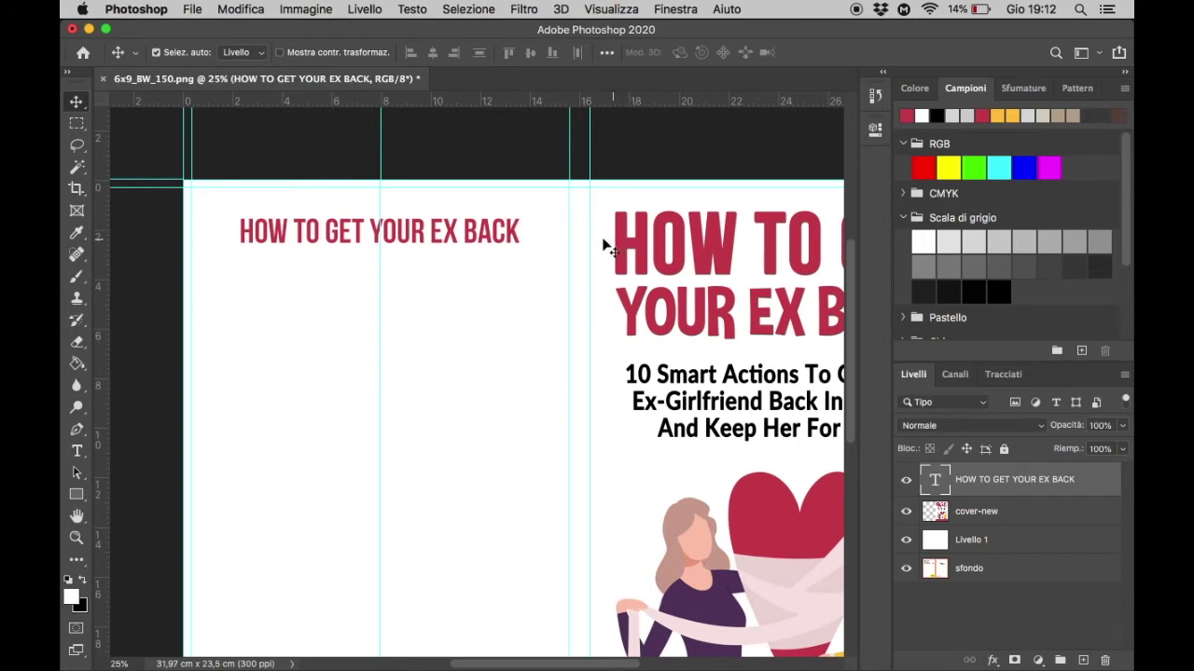
Draw a paragraph text box for the back-cover blurb beneath the heading.
key(t)
scroll(237, 224, down, 3)
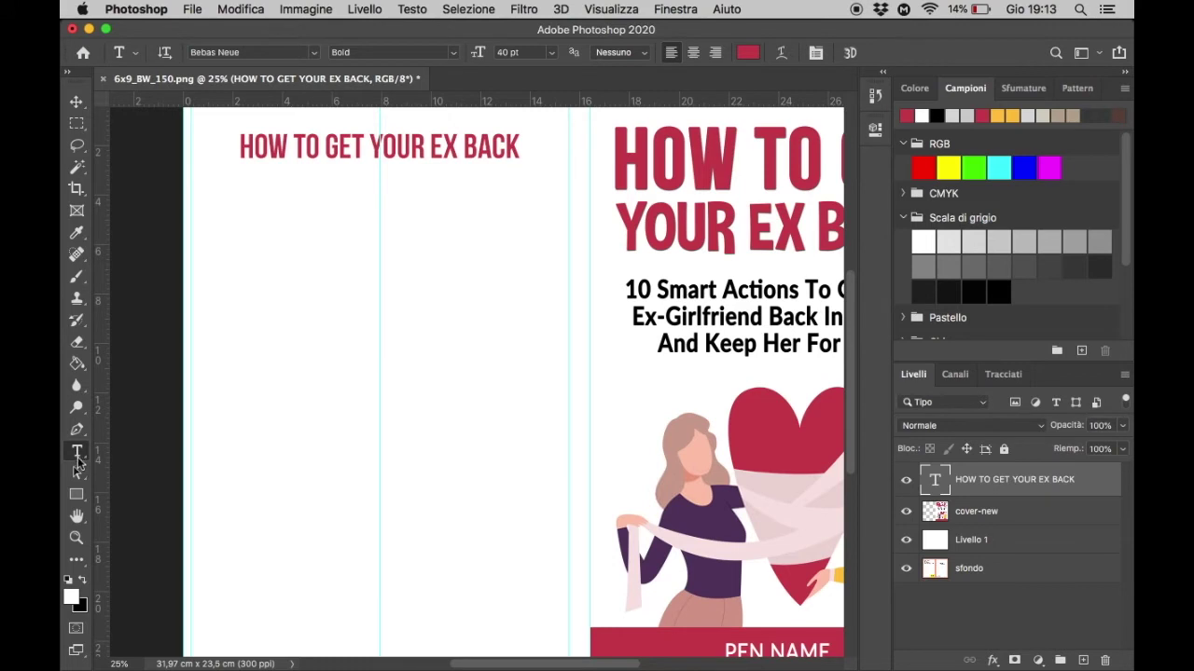
mouse_move(229, 217)
mouse_down()
mouse_move(535, 503)
mouse_move(536, 571)
mouse_up()
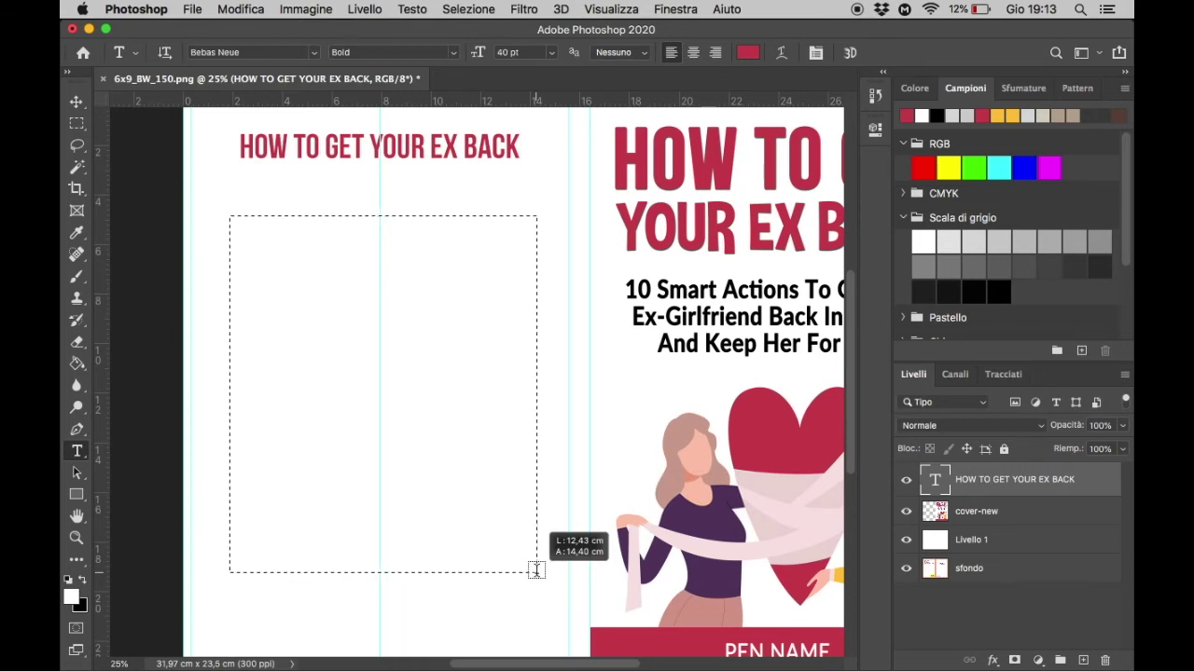
Type placeholder filler text into the blurb box and paste an extra copy.
drag(537, 571, 536, 570)
text(aaaaaa)
key(super+a)
text(aaaaaaaaaaaaaaaaaaaaaaaaaaaaaaaaaaaaaaaaaaaaf)
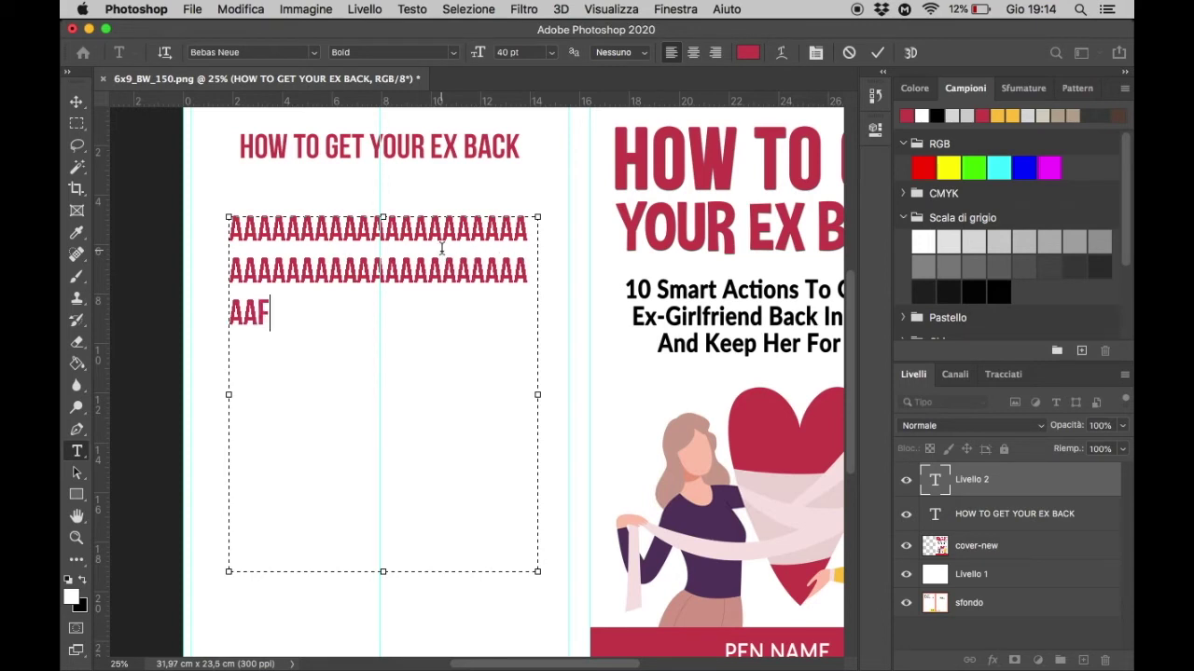
text(fbgfjjjjmhm mgh)
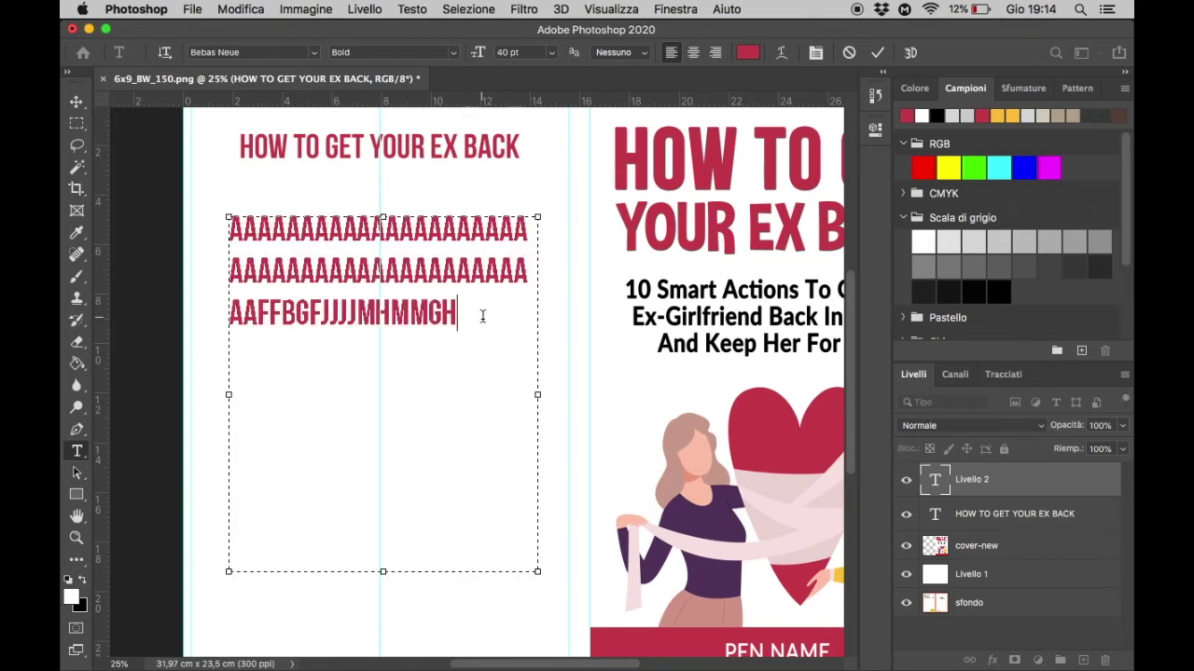
drag(472, 317, 229, 215)
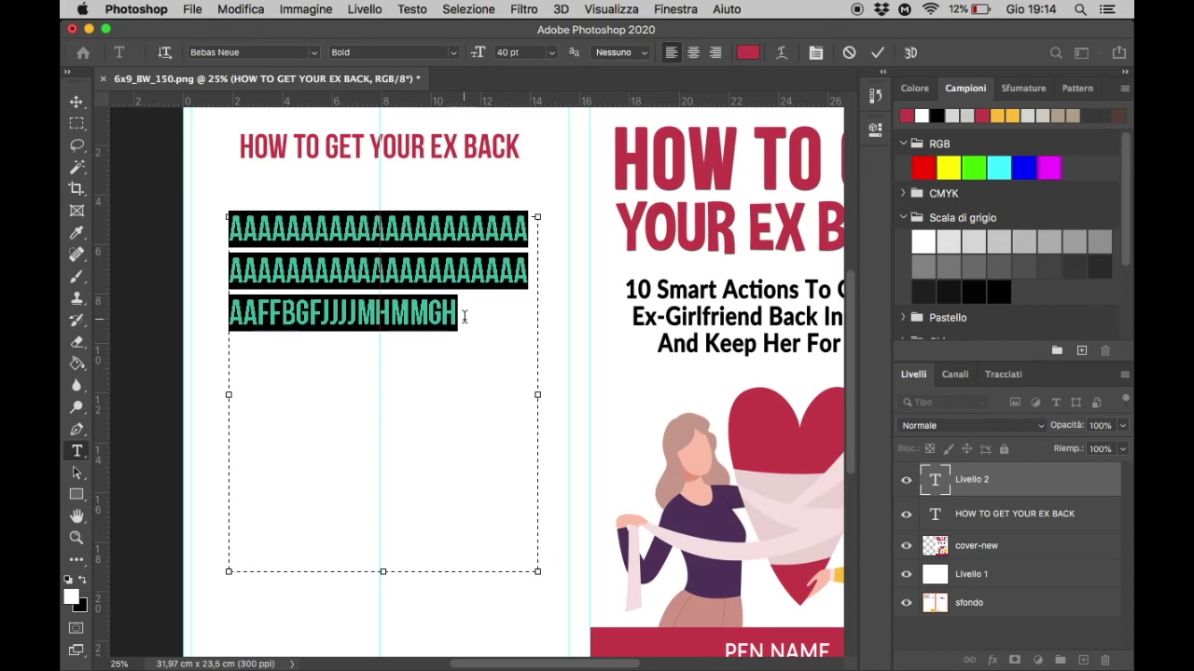
triple_click(465, 317)
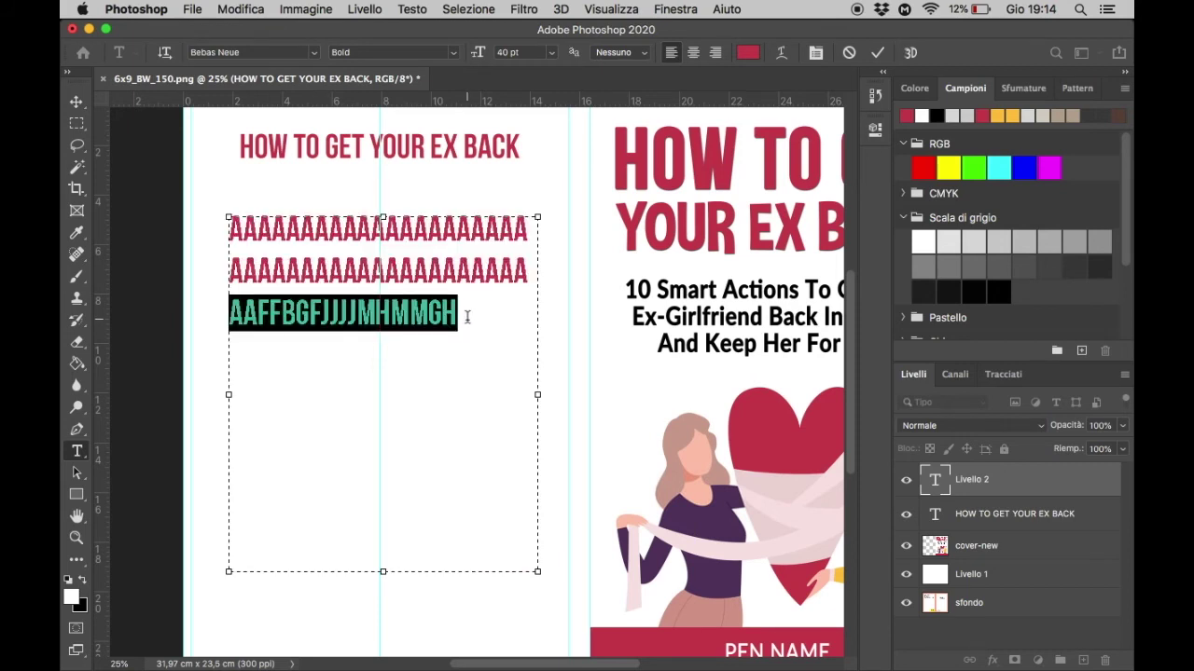
click(467, 317)
key(Return)
key(ctrl+v)
key(ctrl+v)
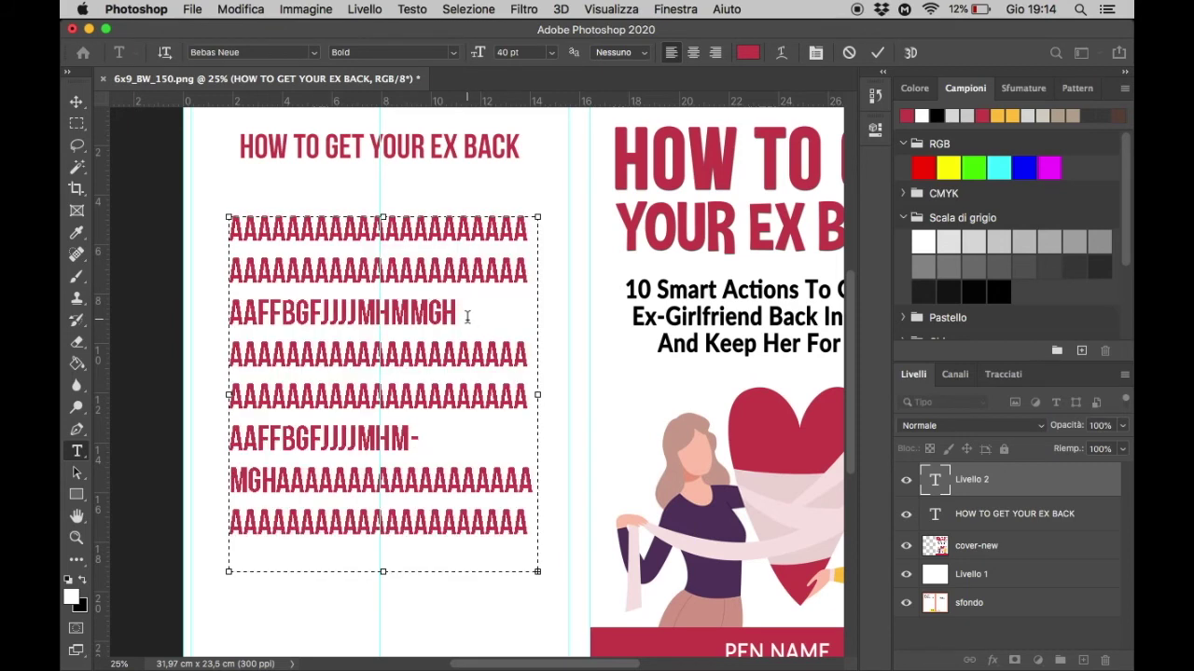
key(ctrl+a)
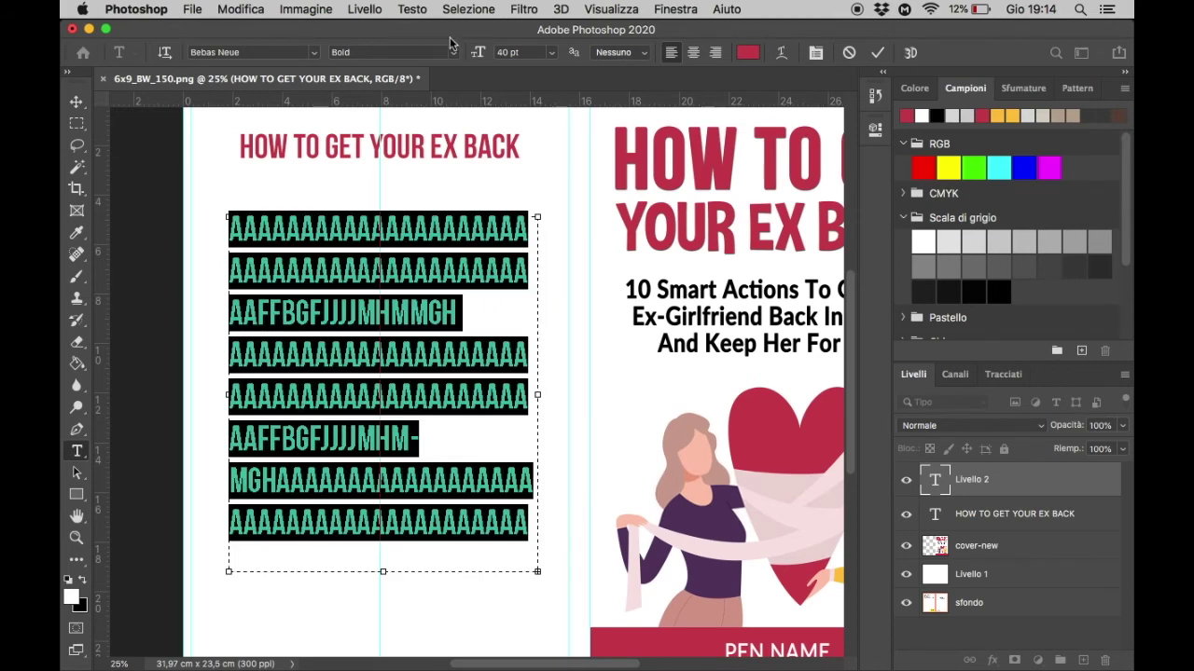
Set the blurb text to 18 pt and paste more copies to fill the box.
click(552, 54)
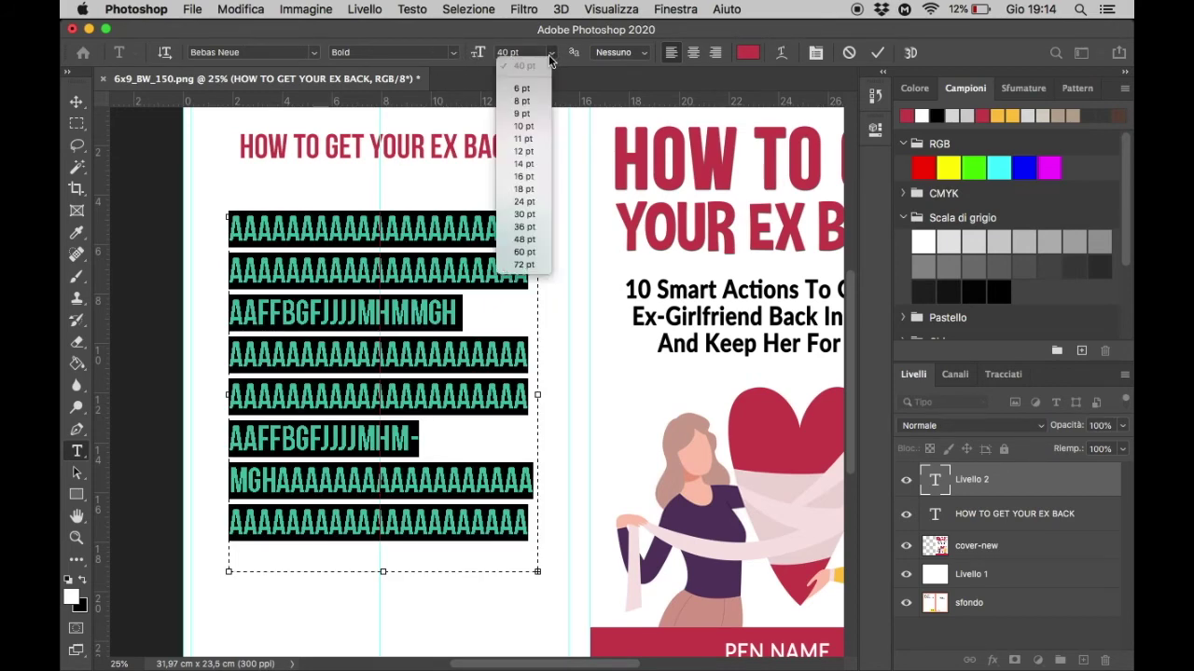
click(525, 191)
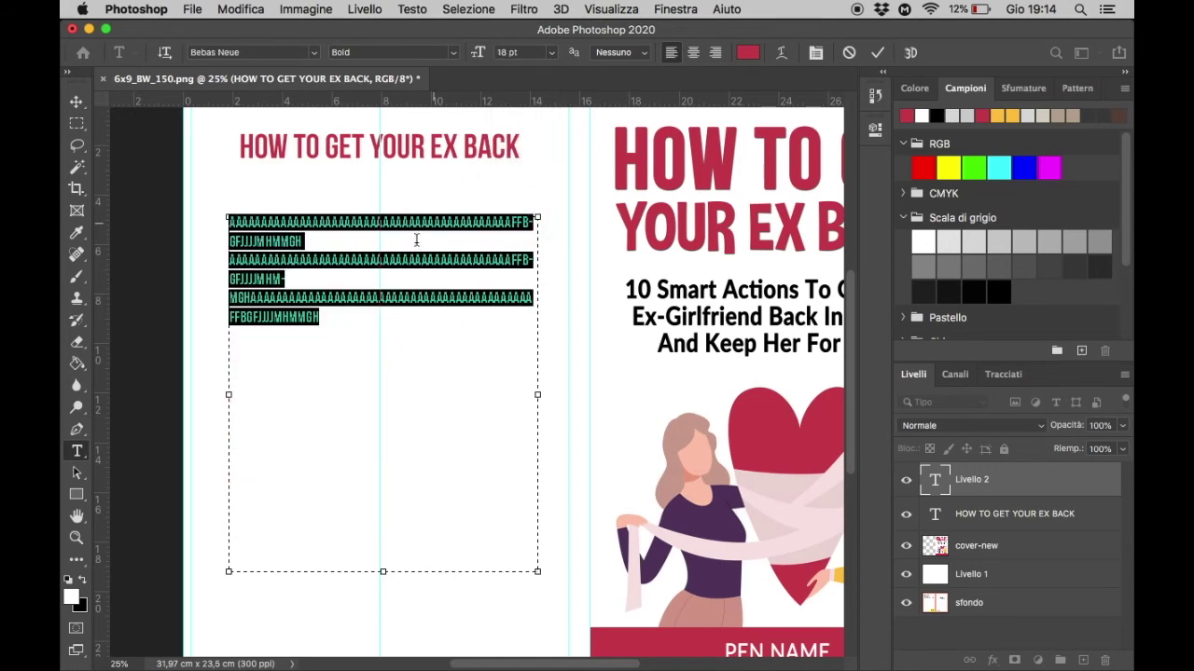
click(363, 301)
key(ctrl+a)
triple_click(331, 318)
click(356, 316)
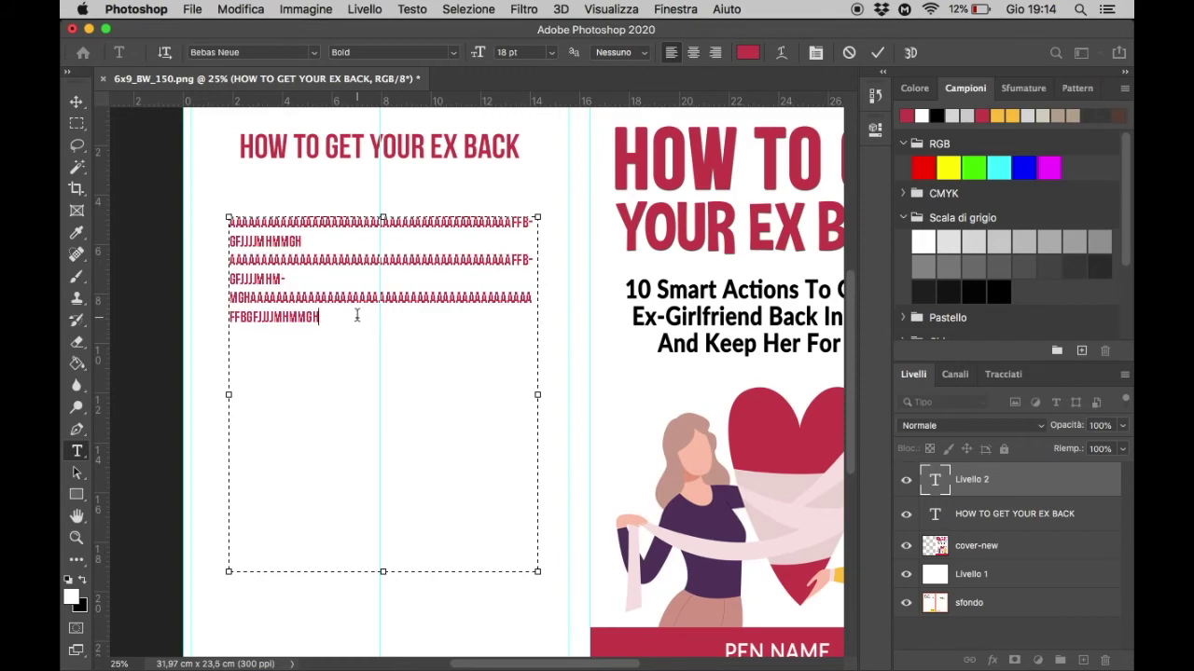
key(ctrl+v)
key(ctrl+v)
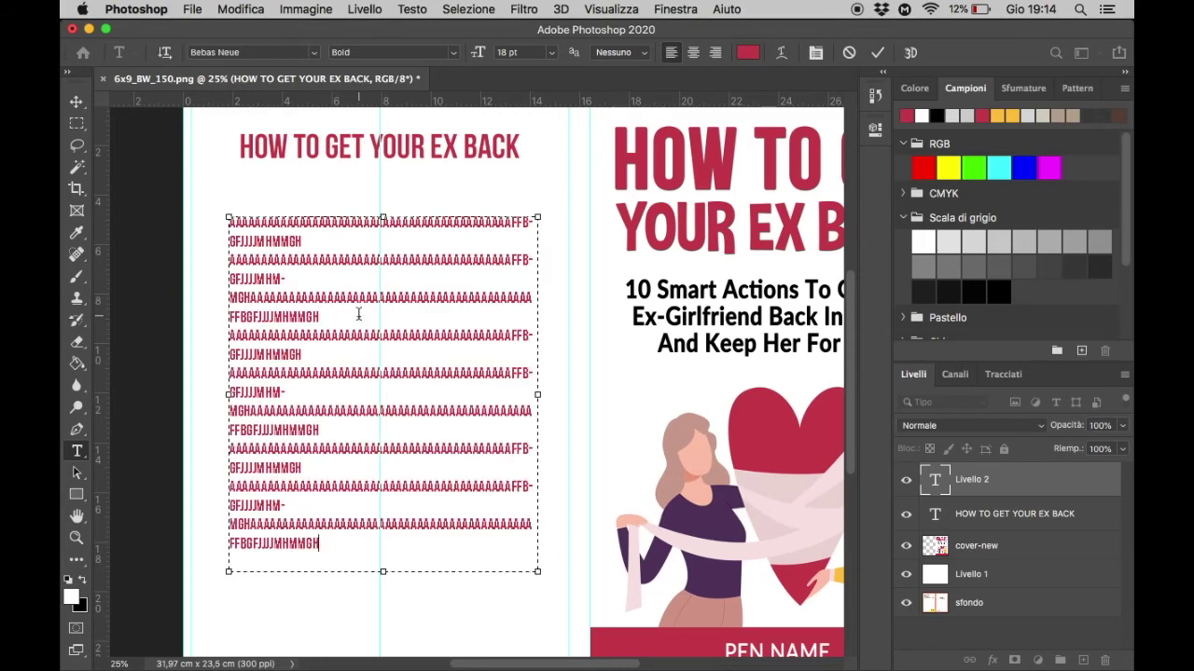
key(ctrl+a)
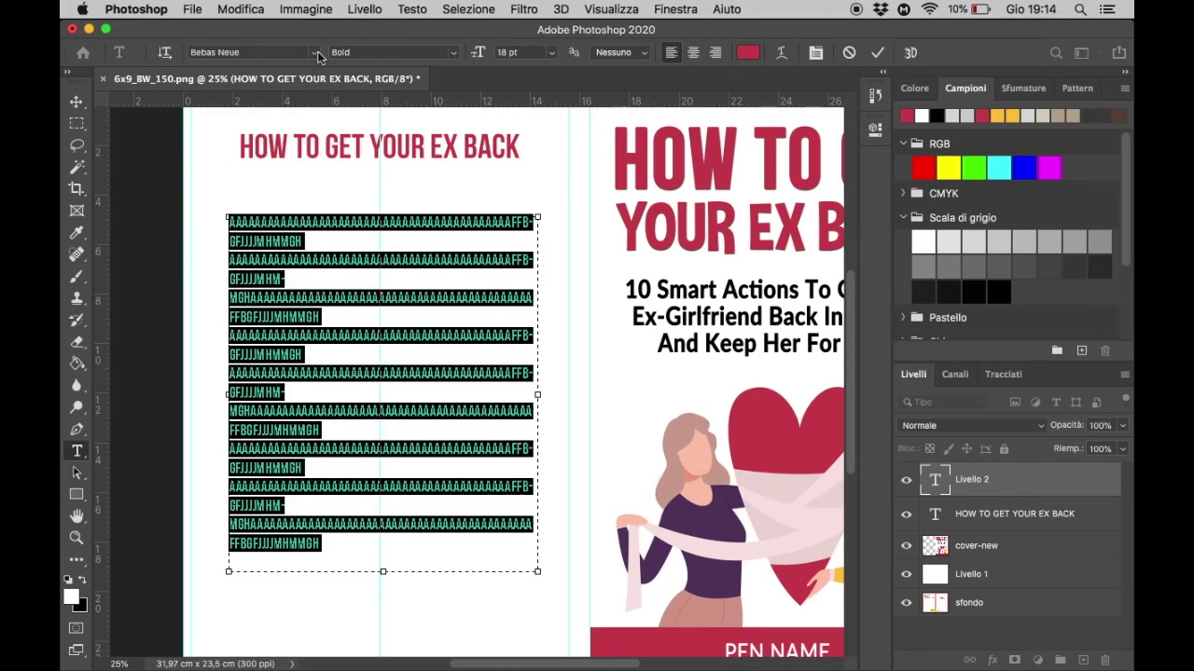
Set the back-cover body text to Lato Regular 18 pt, leaving it black.
click(316, 53)
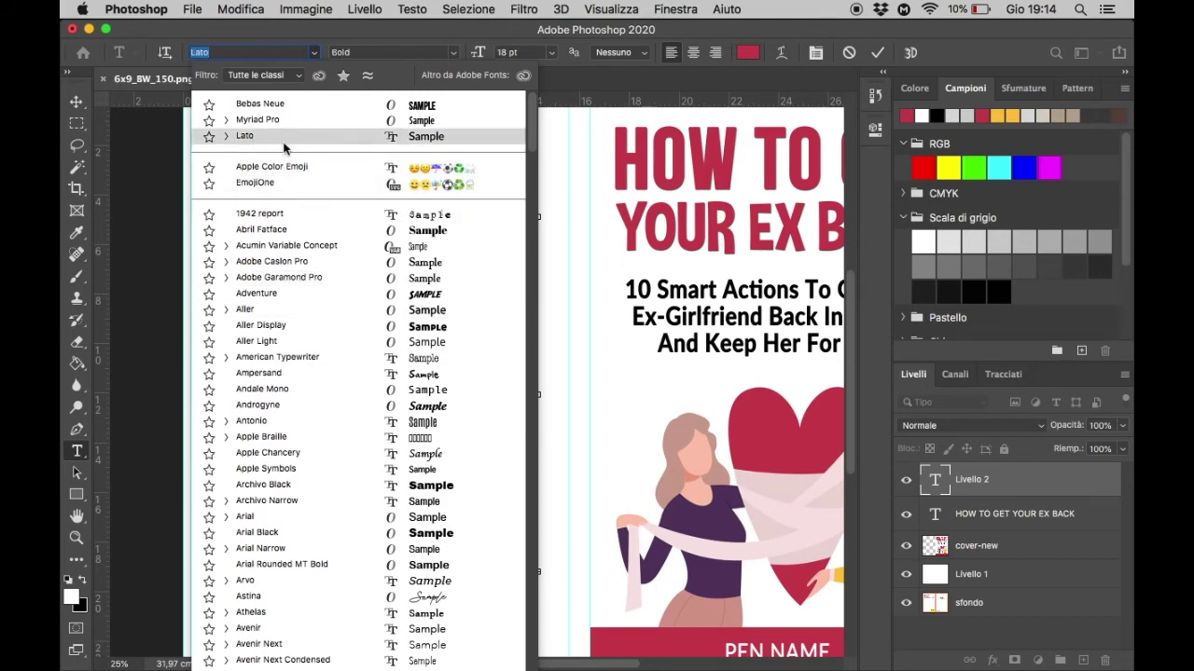
click(292, 142)
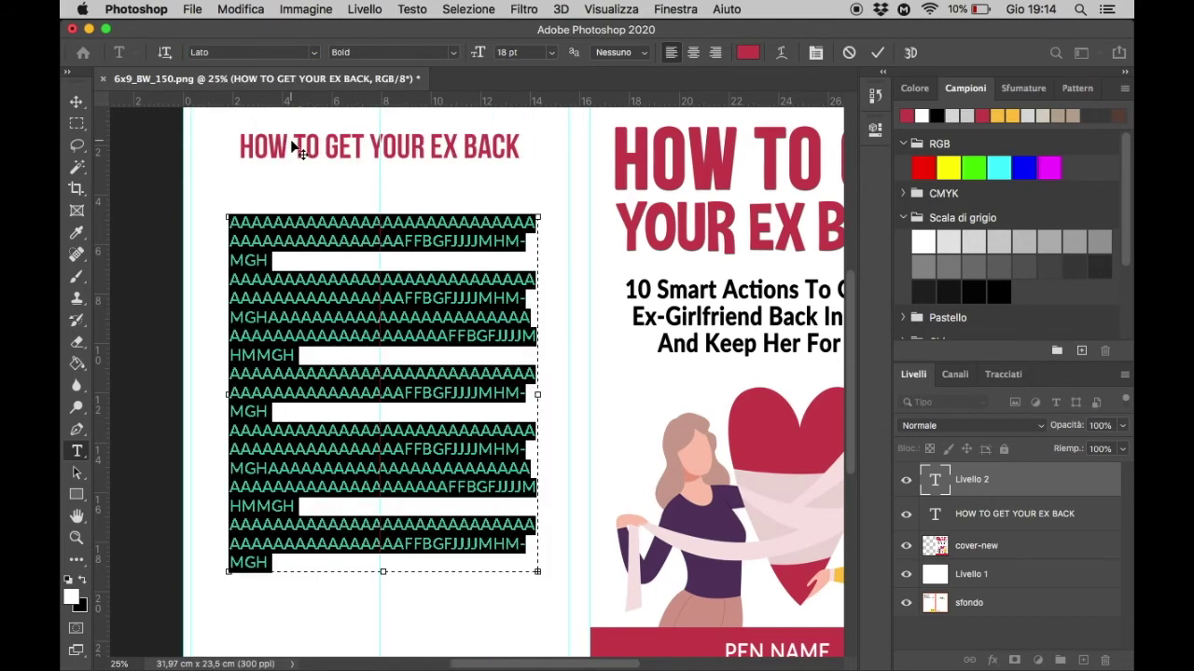
click(451, 56)
click(415, 43)
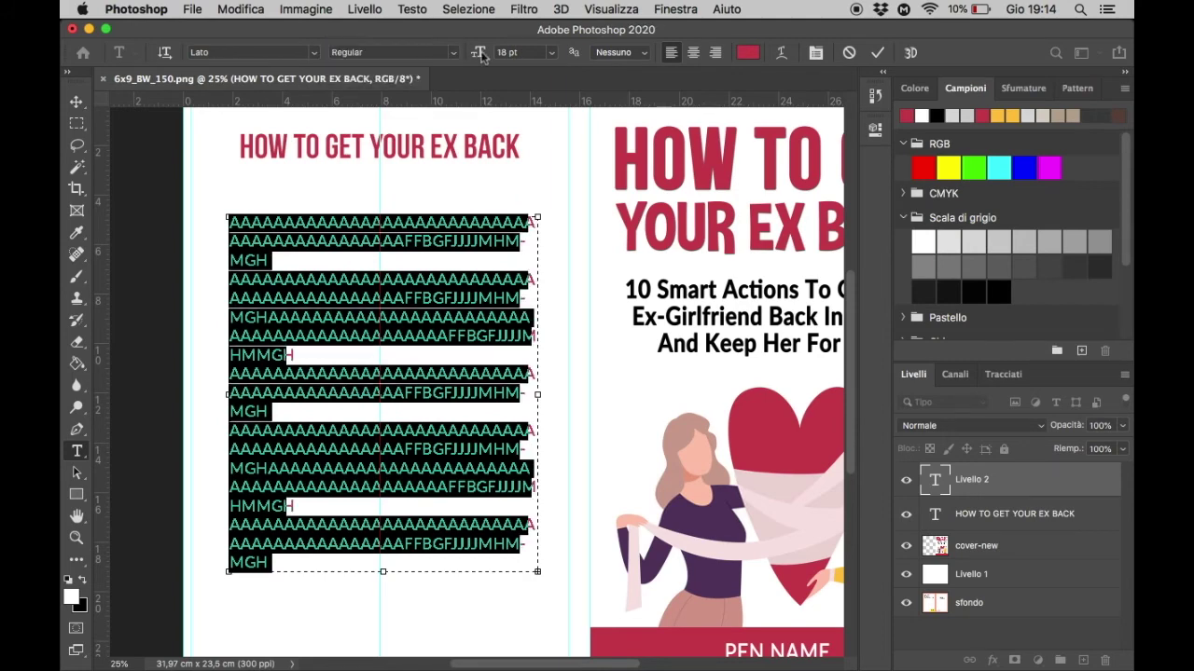
click(549, 53)
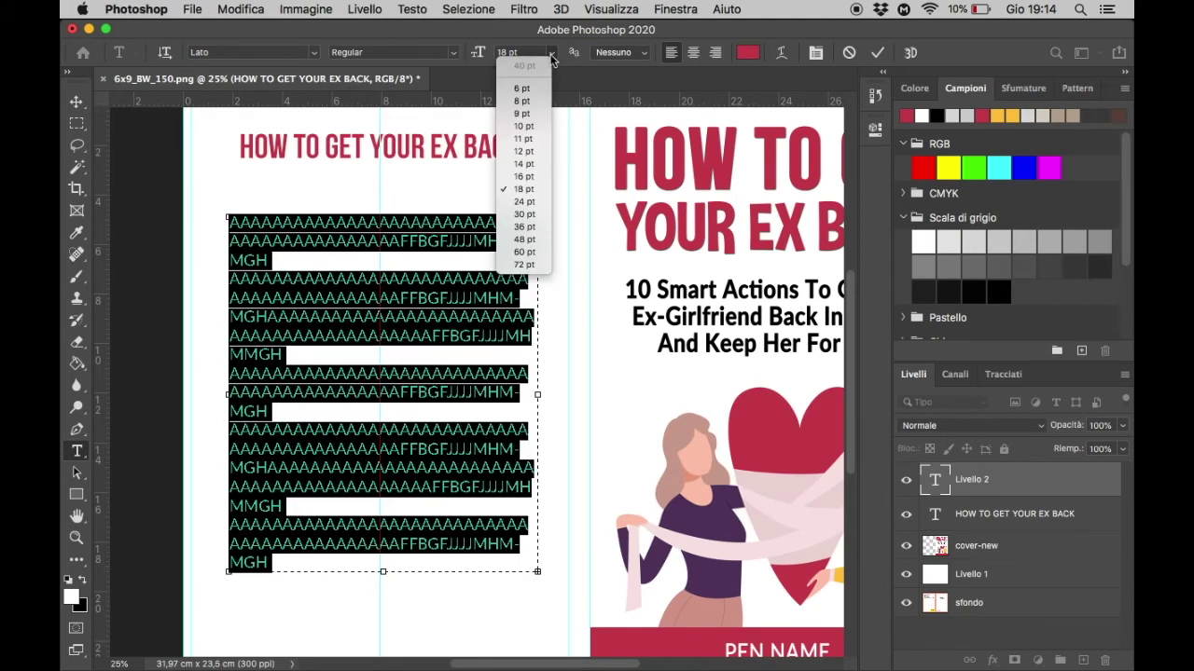
click(525, 190)
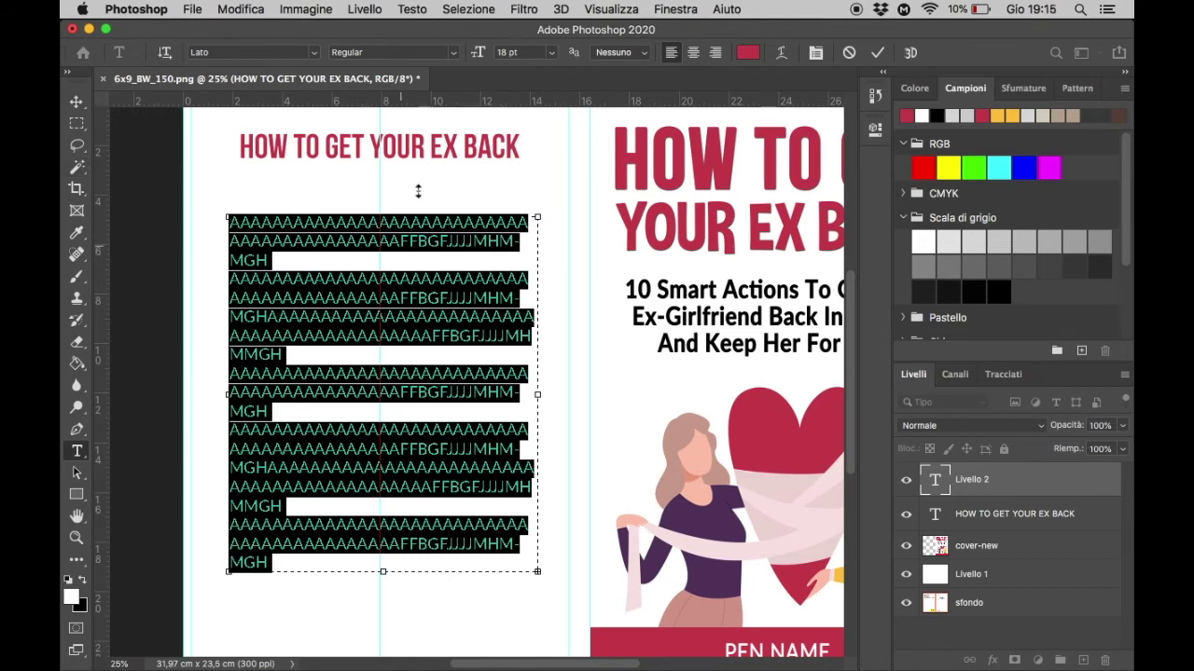
click(749, 52)
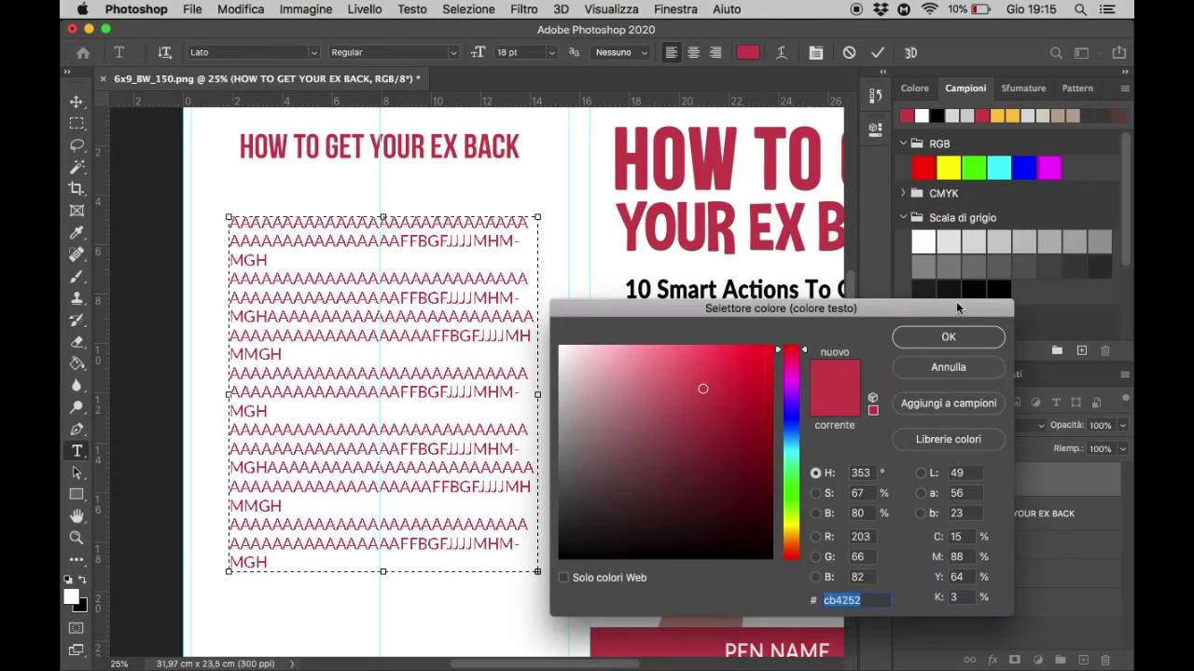
click(960, 368)
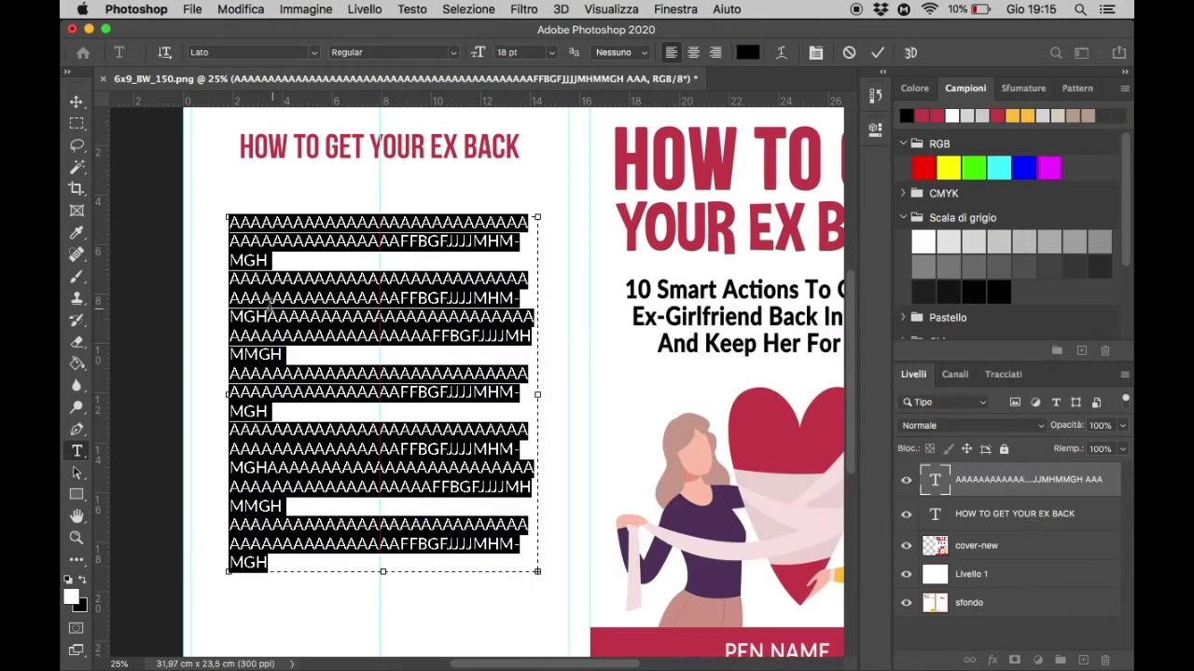
Hide Livello 1, place a horizontal guide at the barcode box top, then show Livello 1.
click(76, 100)
scroll(483, 500, down, 1)
scroll(482, 501, down, 1)
scroll(480, 493, down, 3)
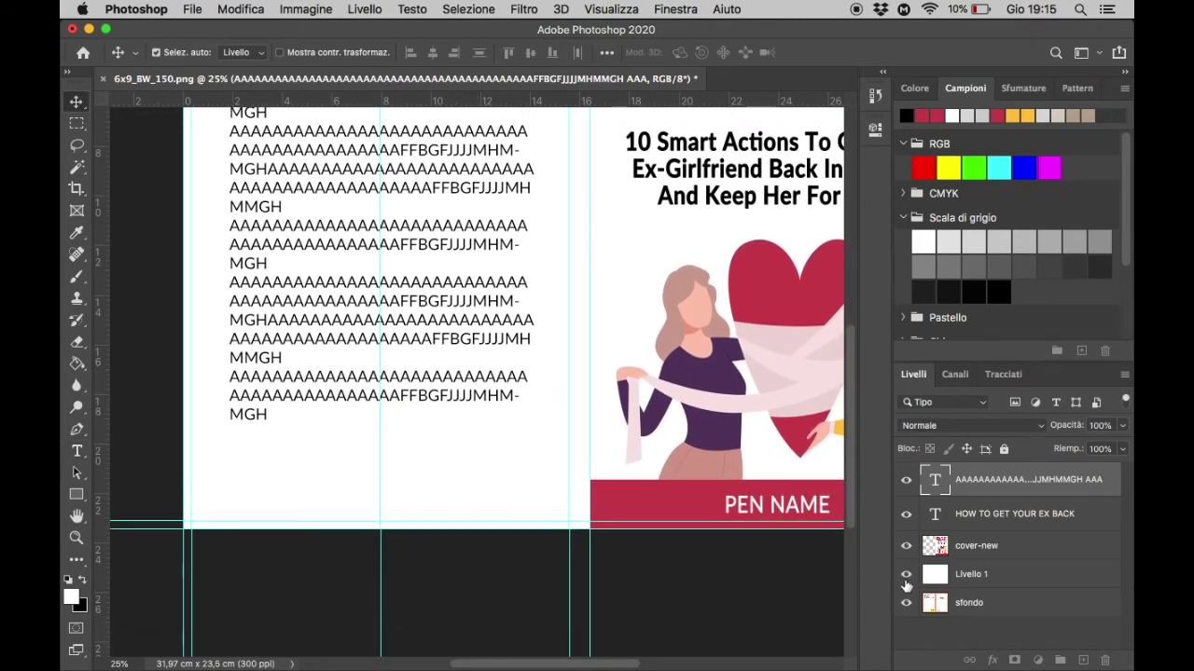
click(905, 578)
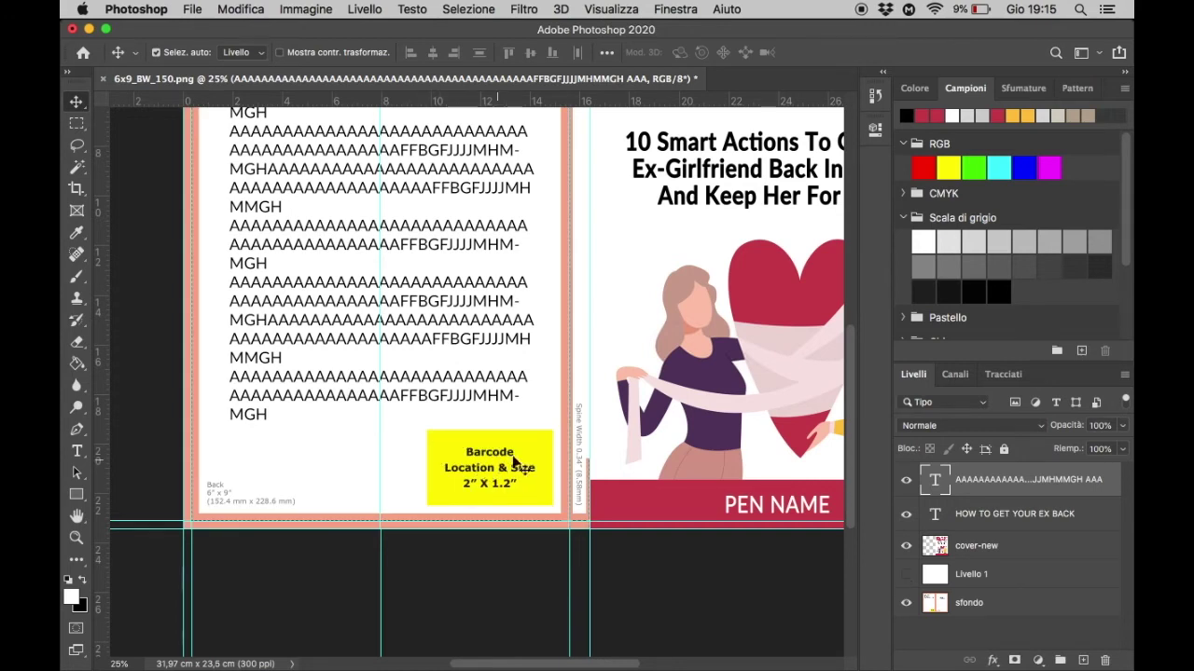
drag(509, 105, 532, 429)
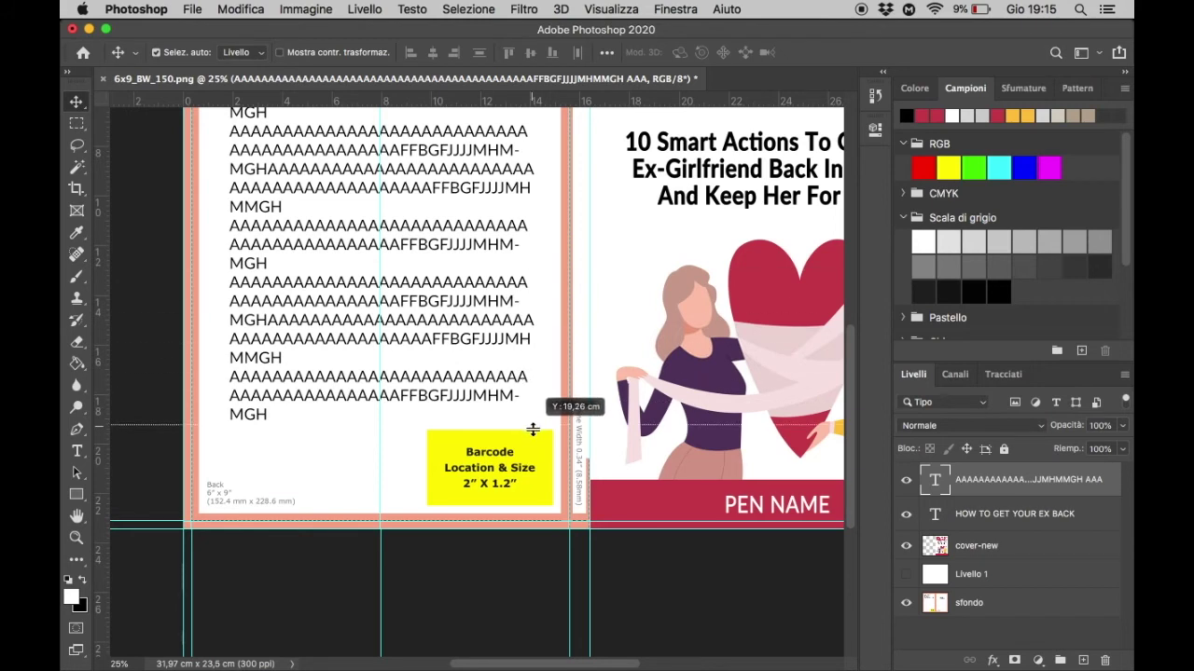
drag(532, 429, 541, 433)
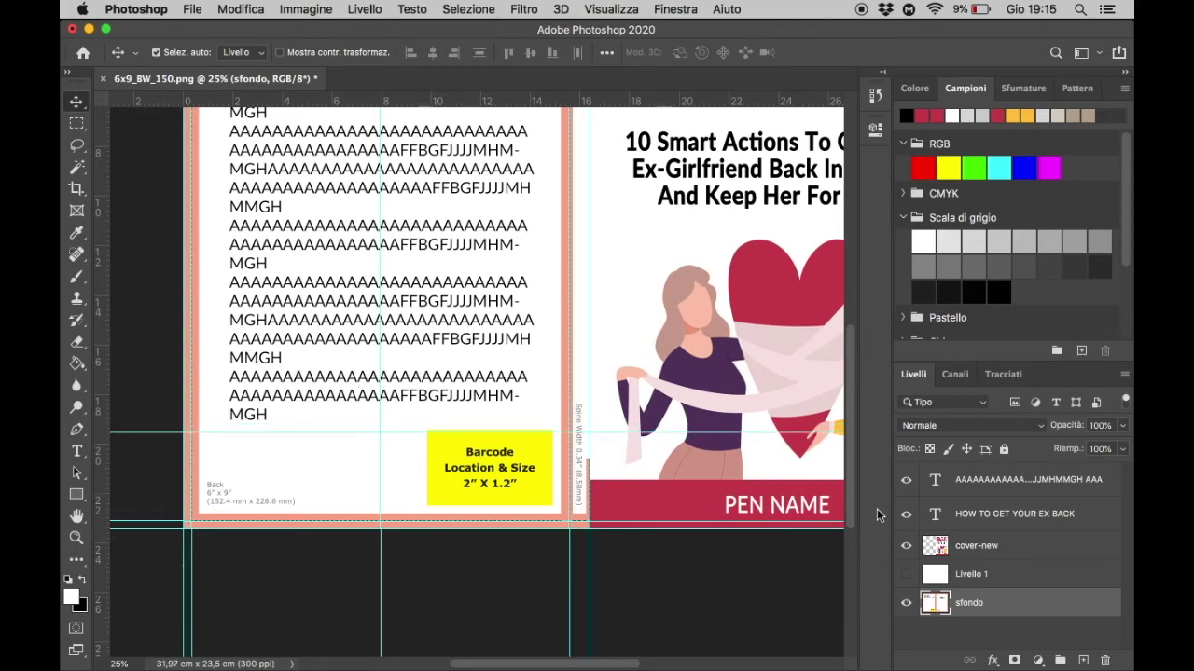
click(906, 574)
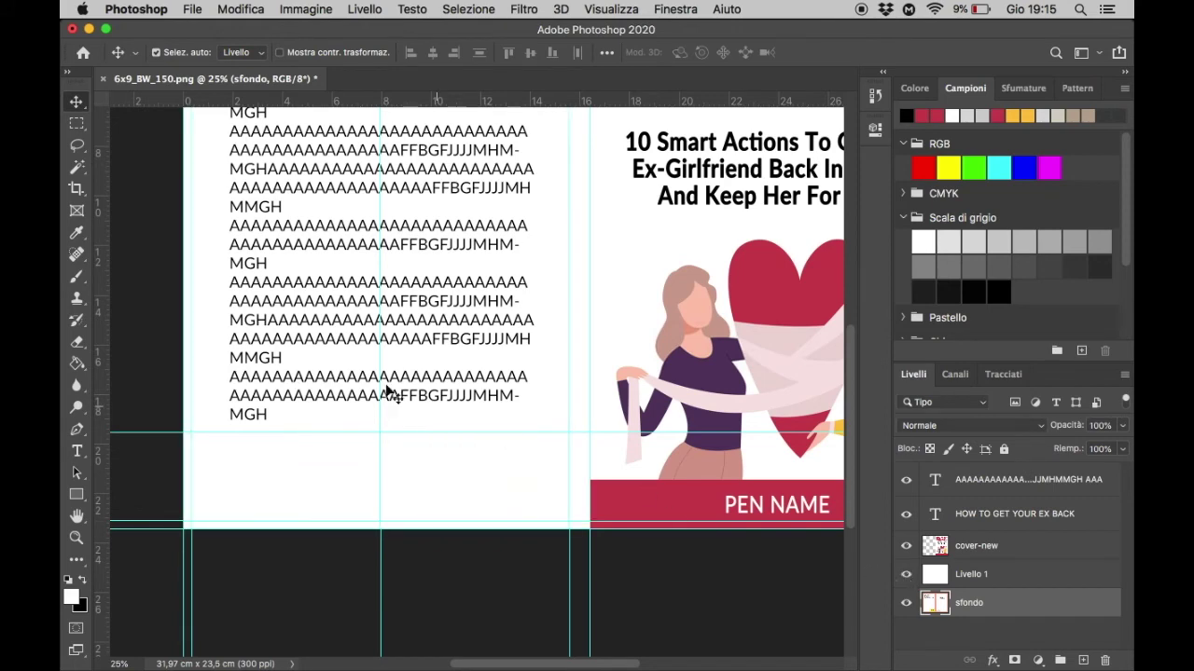
scroll(439, 394, up, 3)
scroll(439, 395, up, 1)
scroll(436, 399, up, 1)
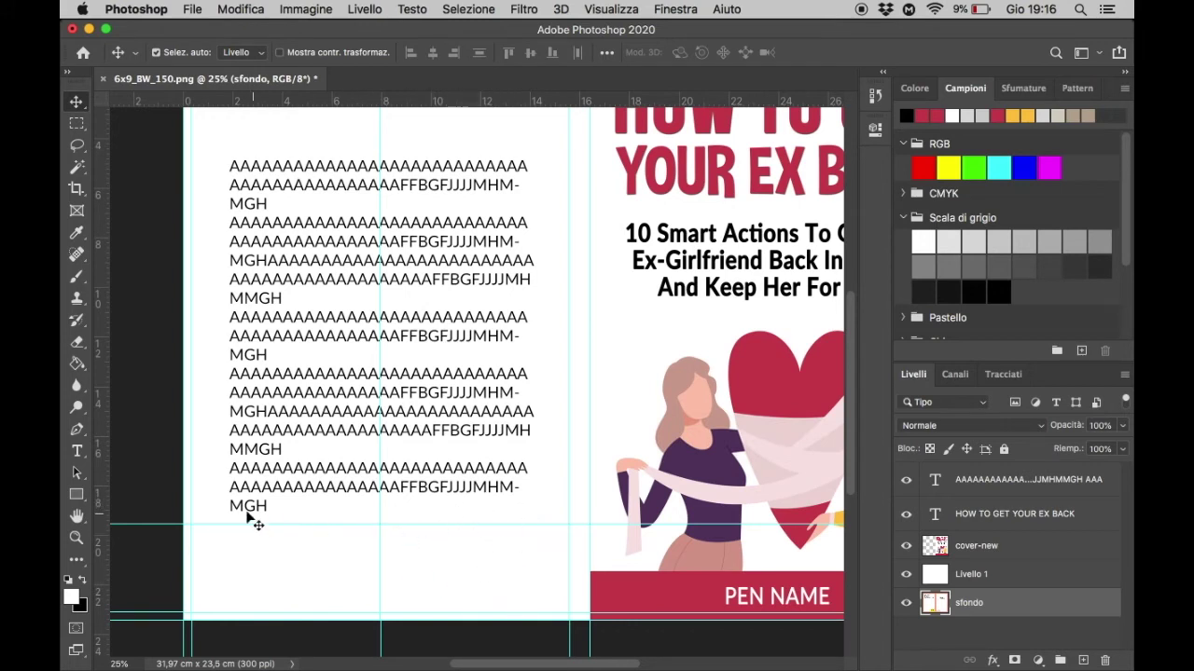
Delete the body text's last paragraph and overflow lines so it ends above the barcode guide.
click(78, 455)
drag(270, 506, 455, 438)
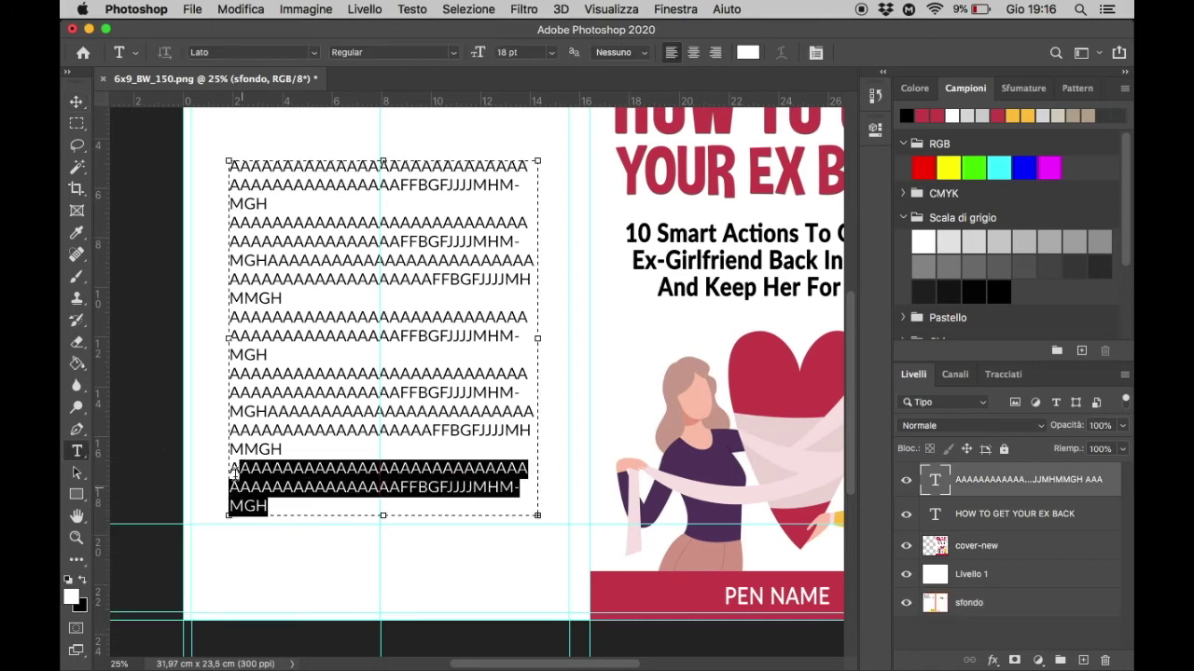
key(super+v)
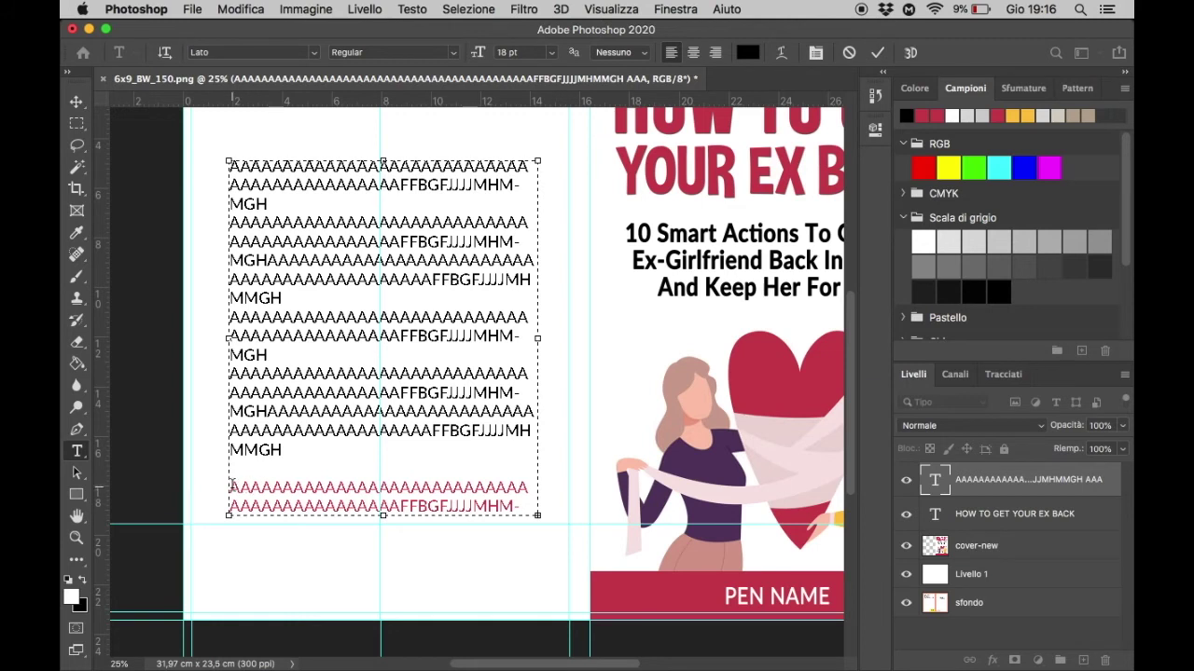
drag(231, 485, 550, 508)
key(BackSpace)
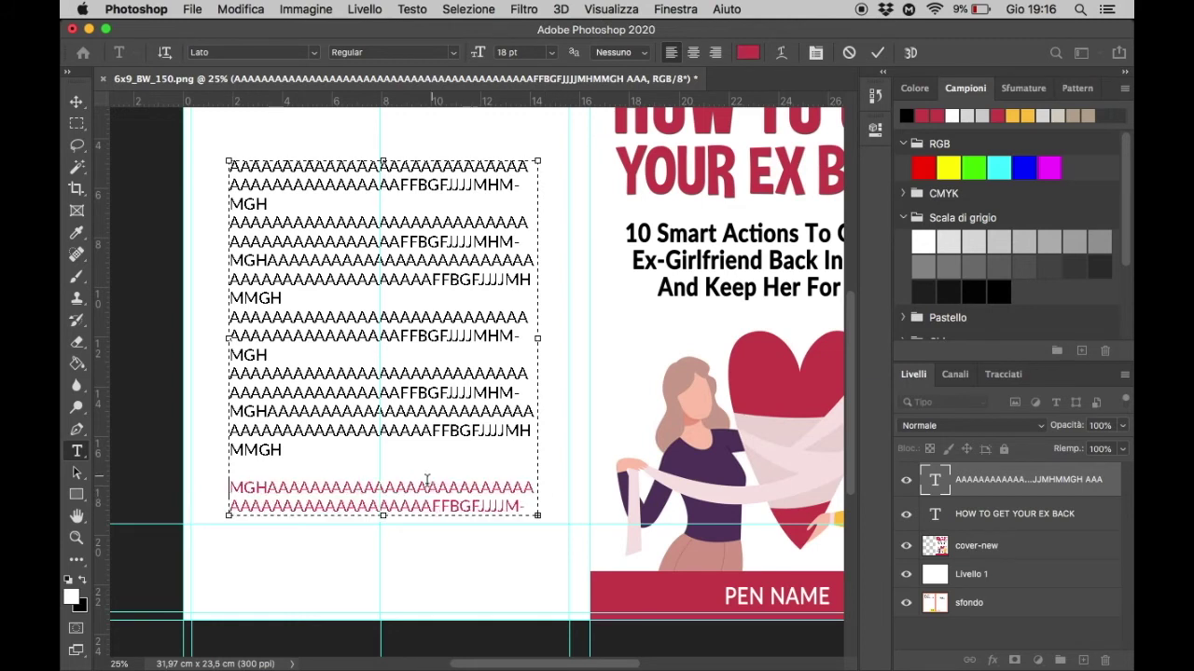
drag(231, 485, 525, 507)
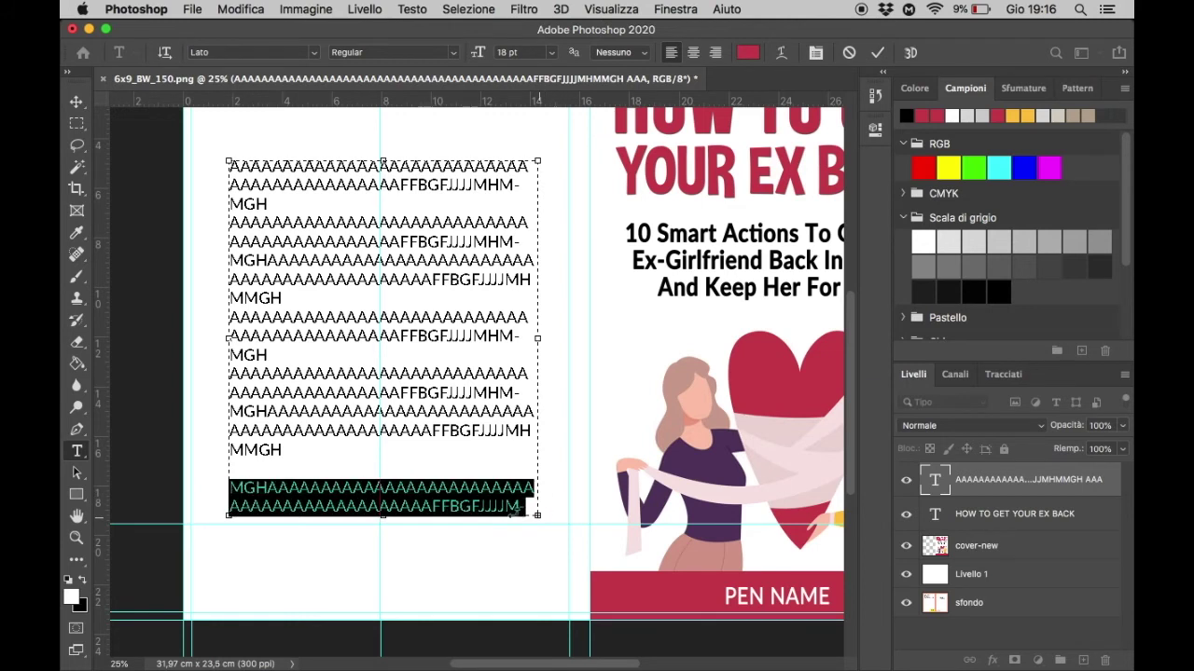
key(BackSpace)
drag(336, 492, 215, 488)
key(BackSpace)
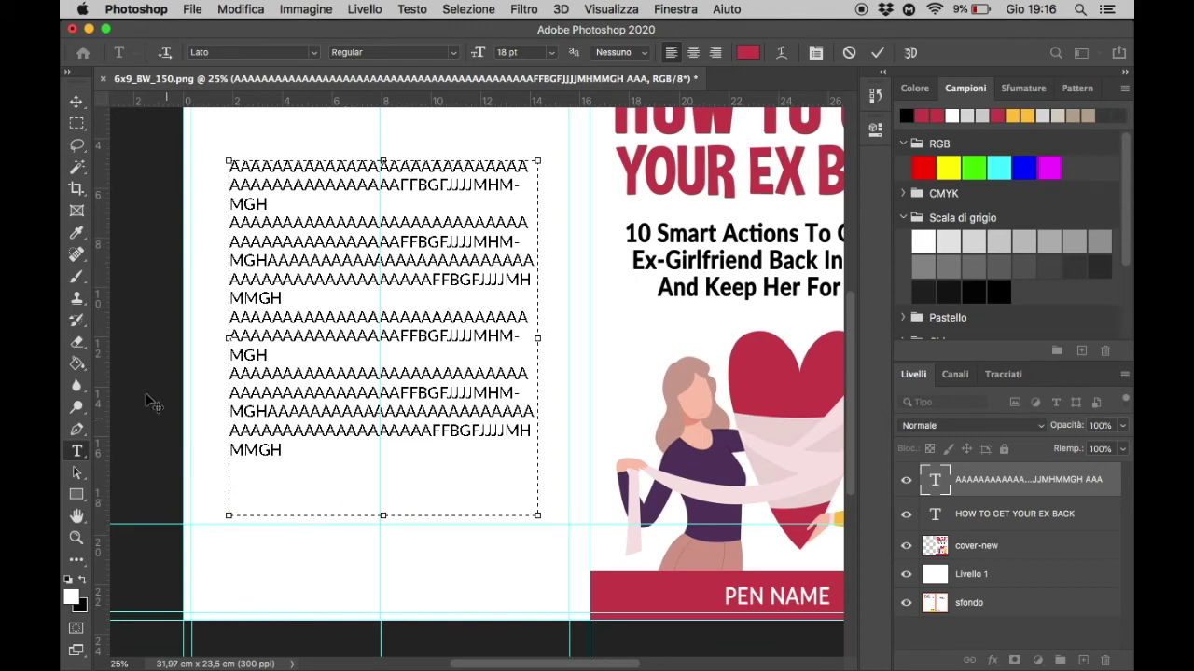
click(78, 104)
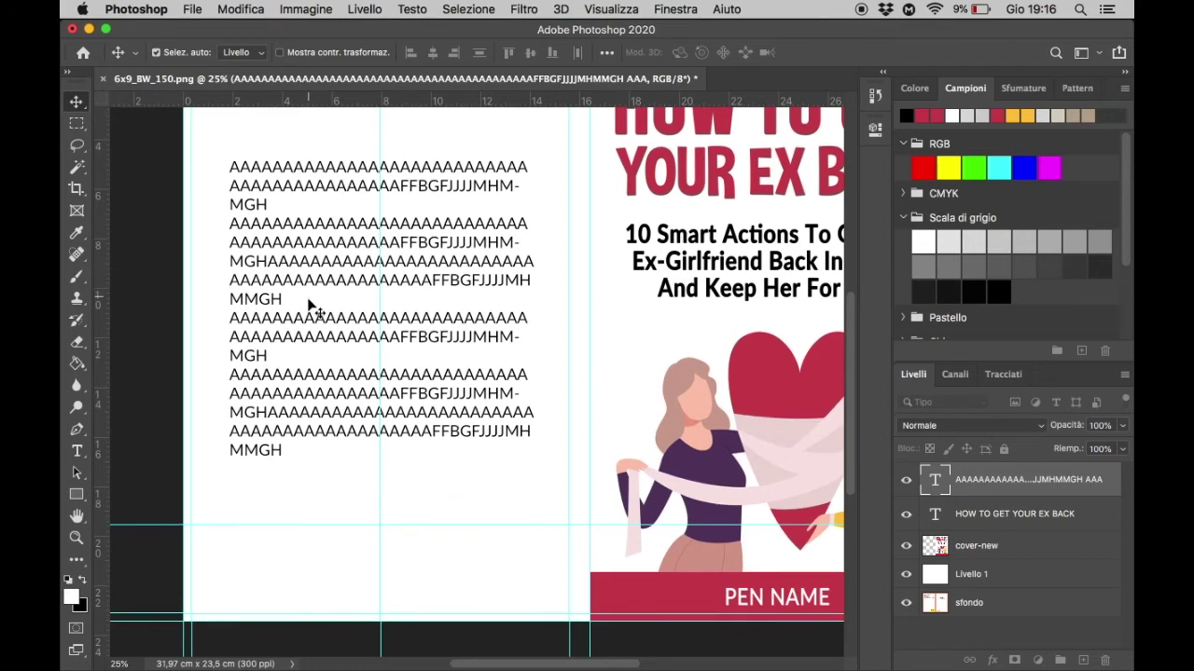
Nudge the body text box slightly up and to the left.
scroll(298, 275, up, 2)
right_click(314, 279)
click(314, 279)
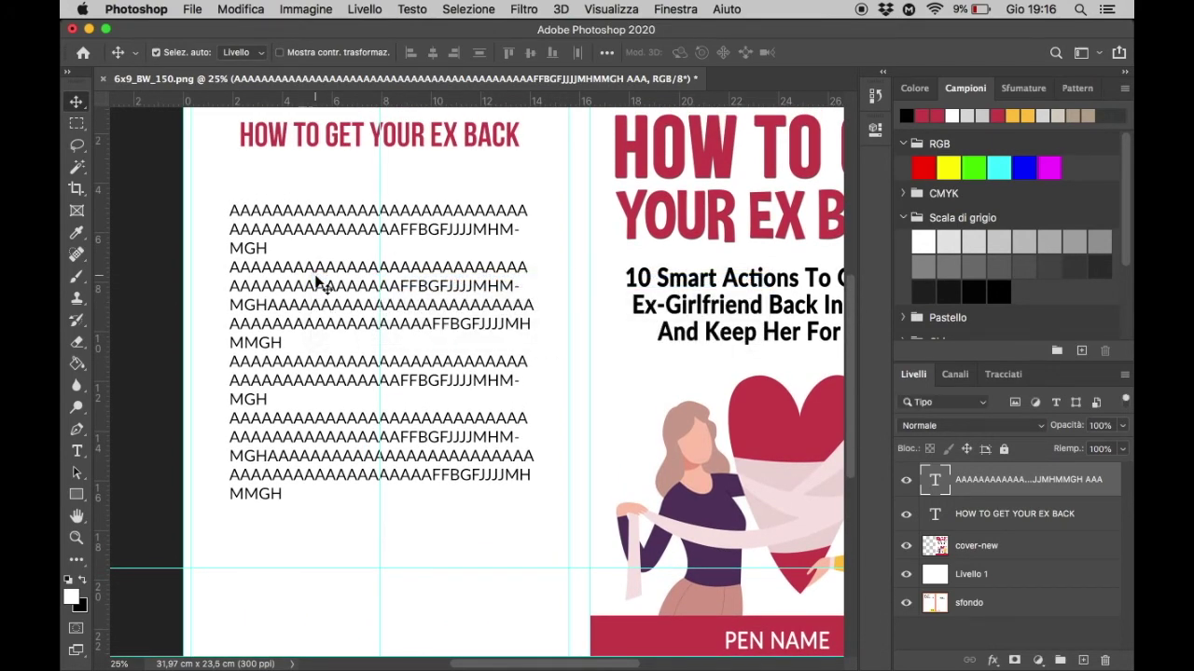
drag(317, 283, 318, 281)
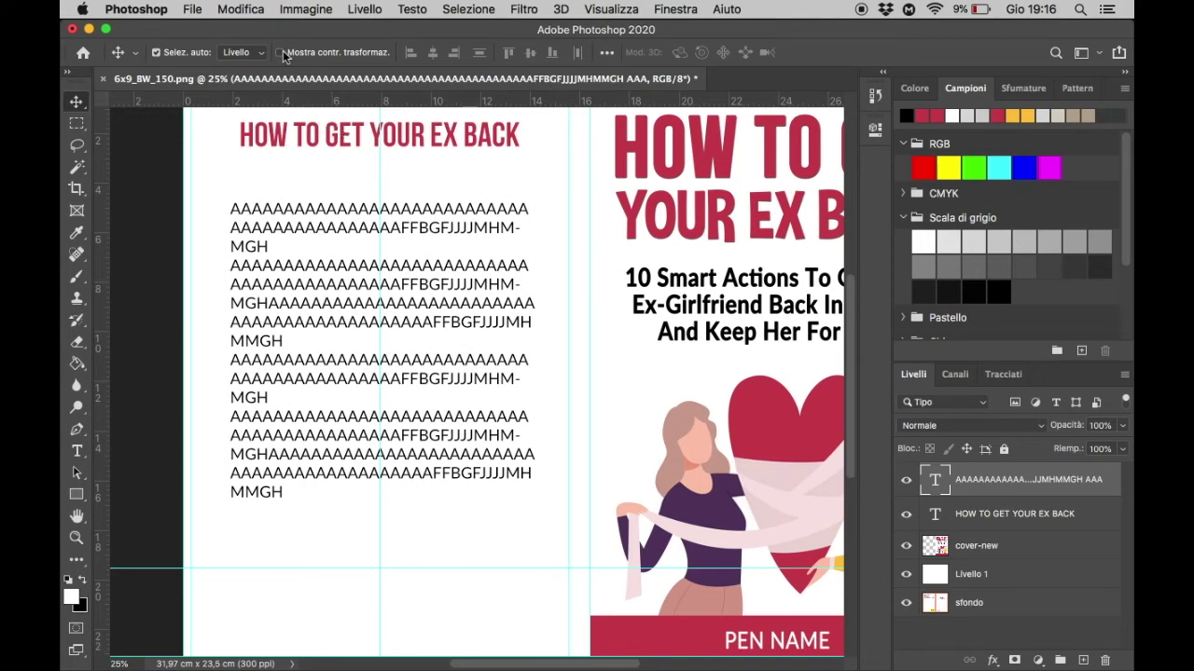
click(280, 54)
key(Left)
key(Left)
key(Left)
key(Left)
key(Left)
key(Up)
key(Up)
key(Up)
key(Up)
key(Up)
key(Up)
key(Up)
key(Up)
key(Up)
key(Up)
key(Up)
key(Up)
key(Up)
key(Up)
click(278, 53)
Scroll around the cover and select the HOW TO GET YOUR EX BACK layer.
scroll(537, 504, down, 4)
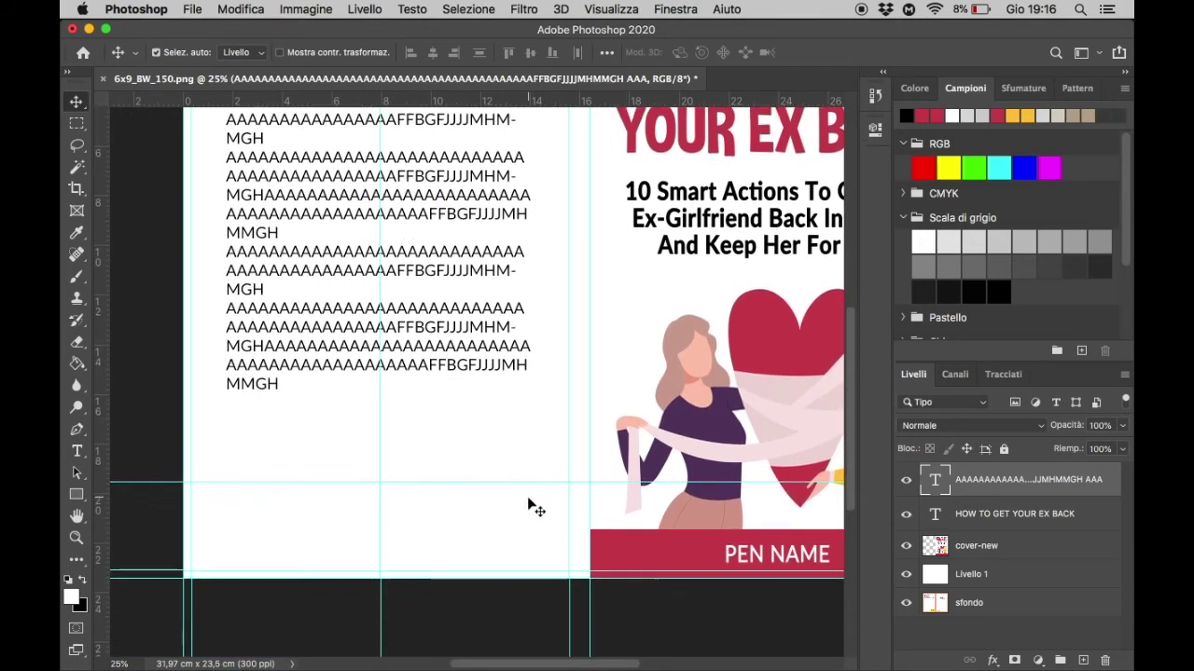
scroll(531, 499, up, 4)
scroll(545, 559, right, 5)
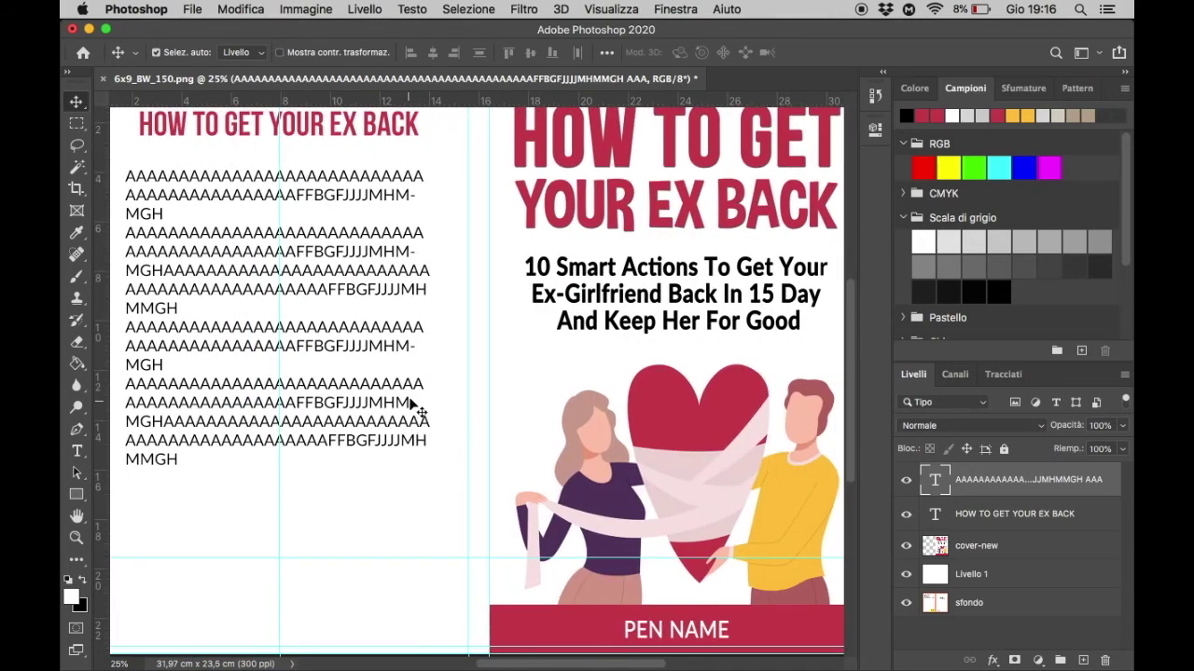
scroll(416, 408, up, 1)
scroll(434, 399, up, 1)
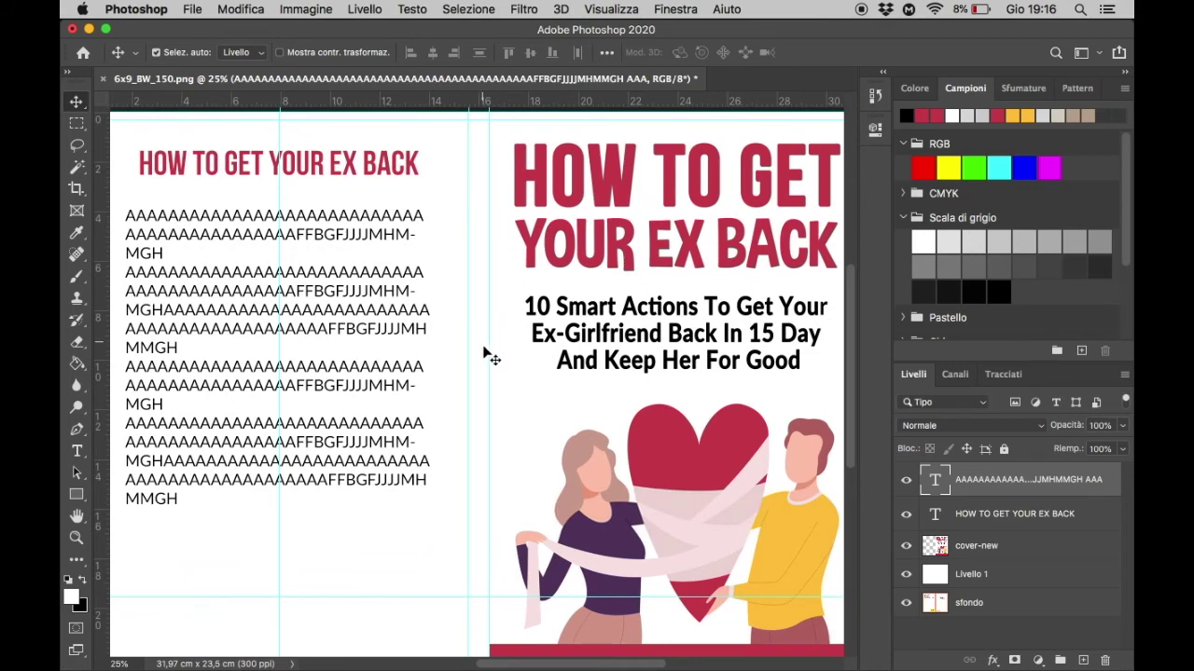
scroll(471, 392, down, 1)
scroll(478, 476, down, 2)
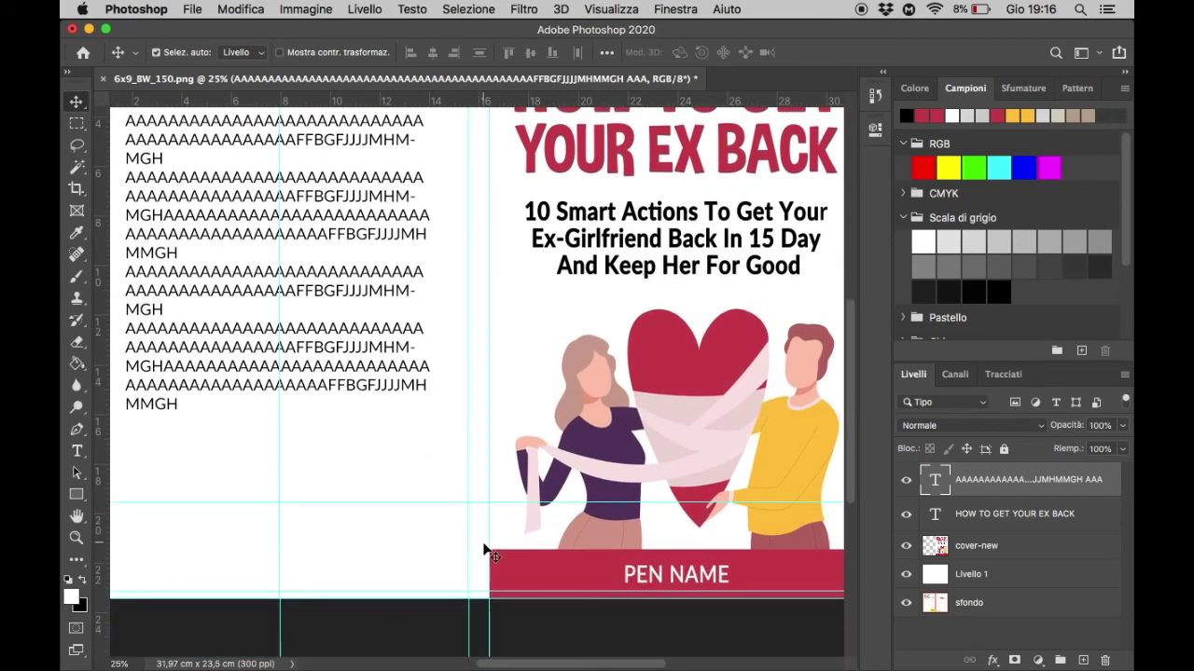
scroll(478, 466, up, 1)
scroll(473, 439, up, 2)
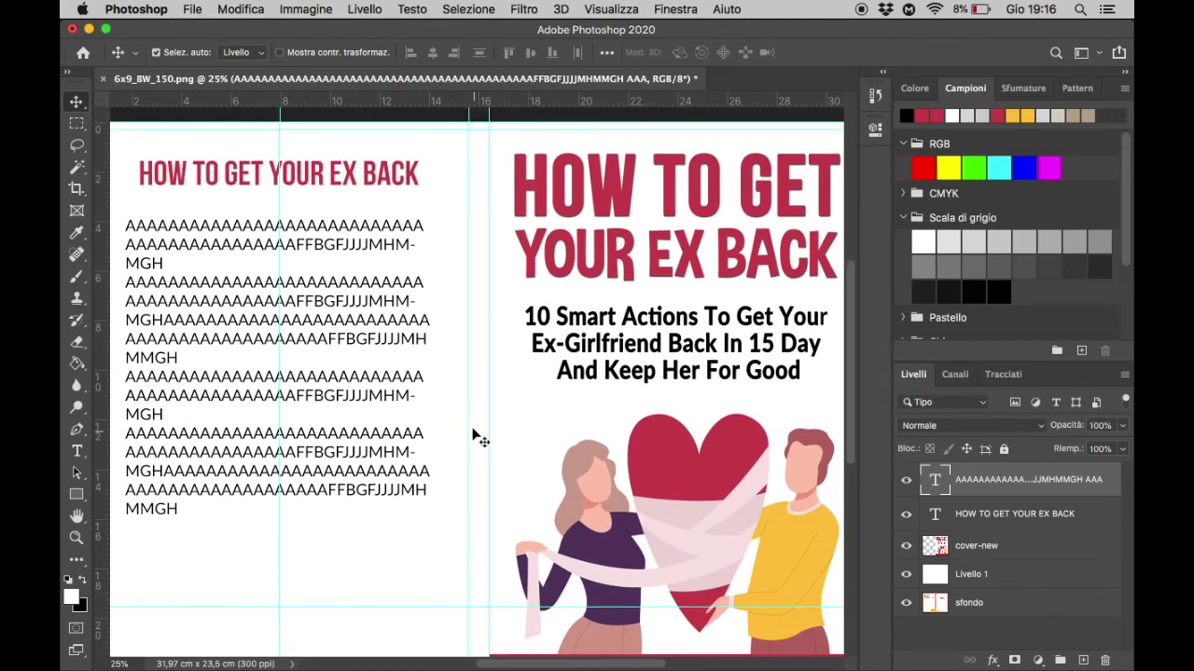
click(989, 521)
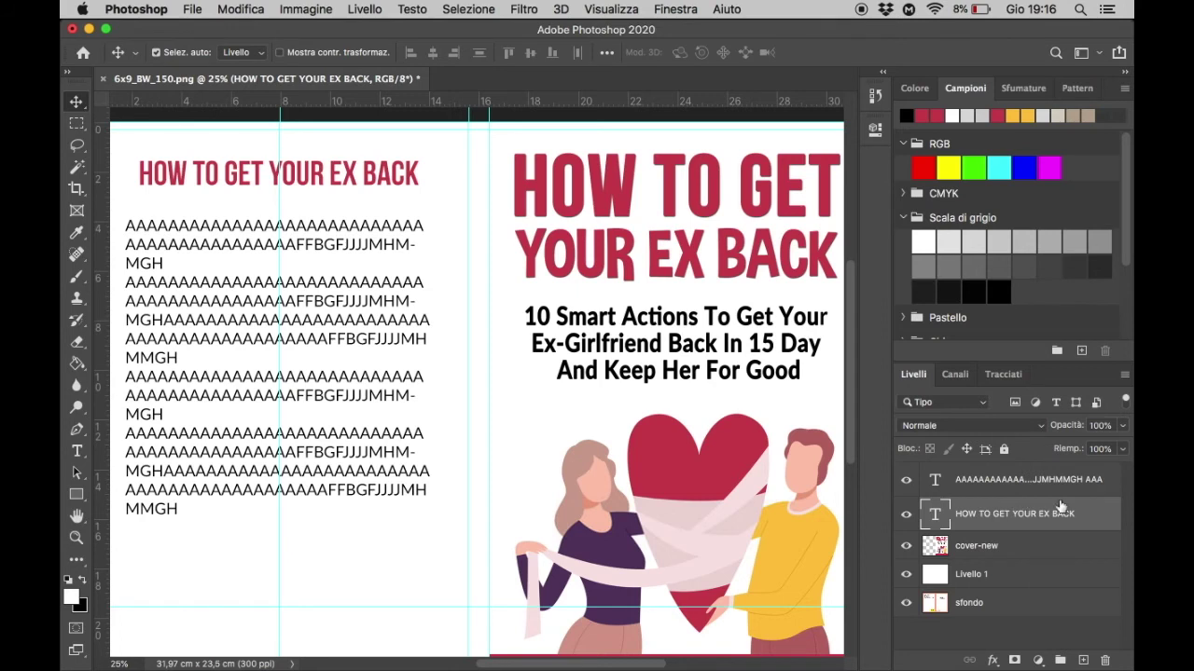
Duplicate the back-cover title layer and move the copy further down.
right_click(1008, 513)
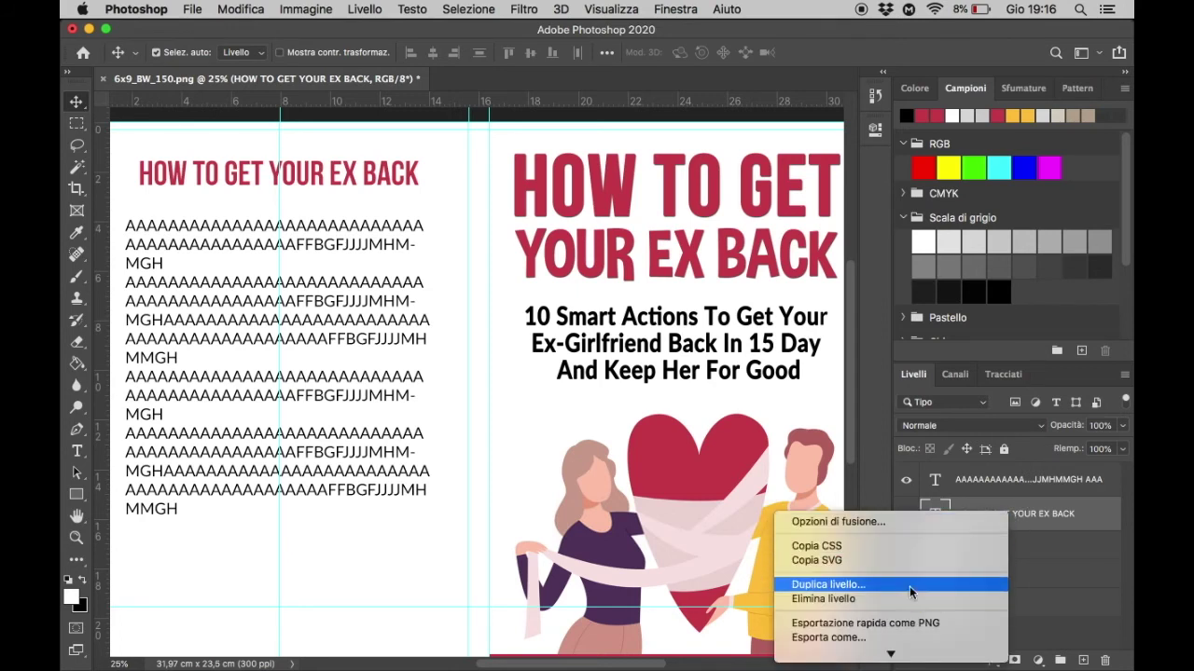
click(1023, 527)
right_click(1028, 515)
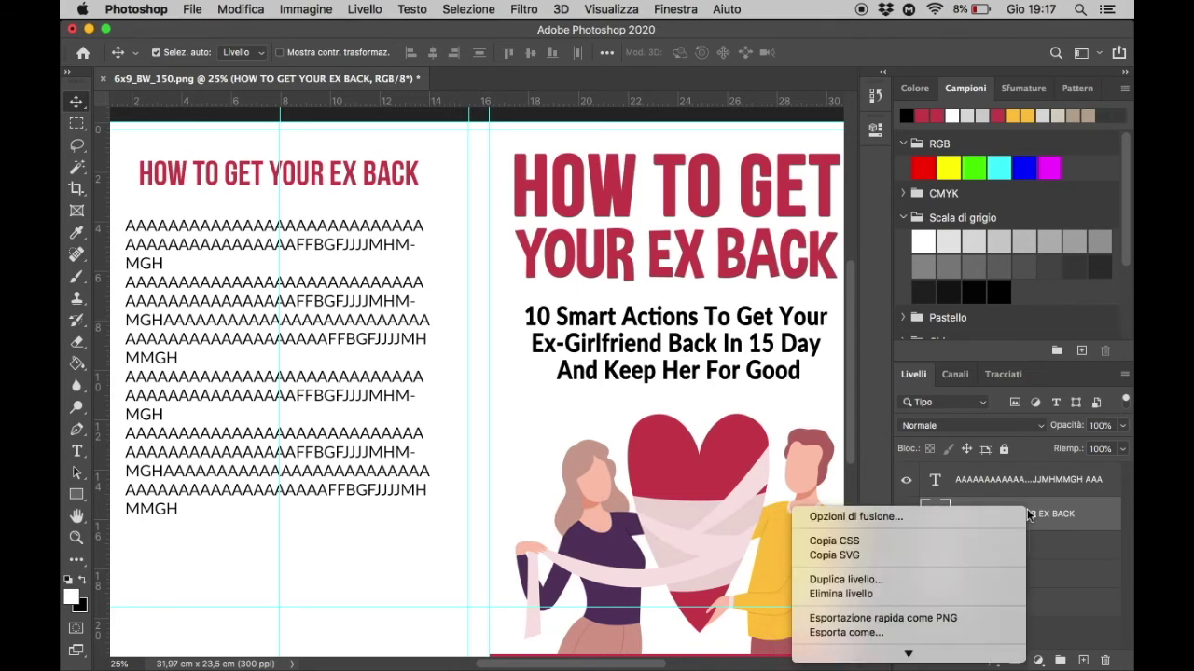
click(904, 579)
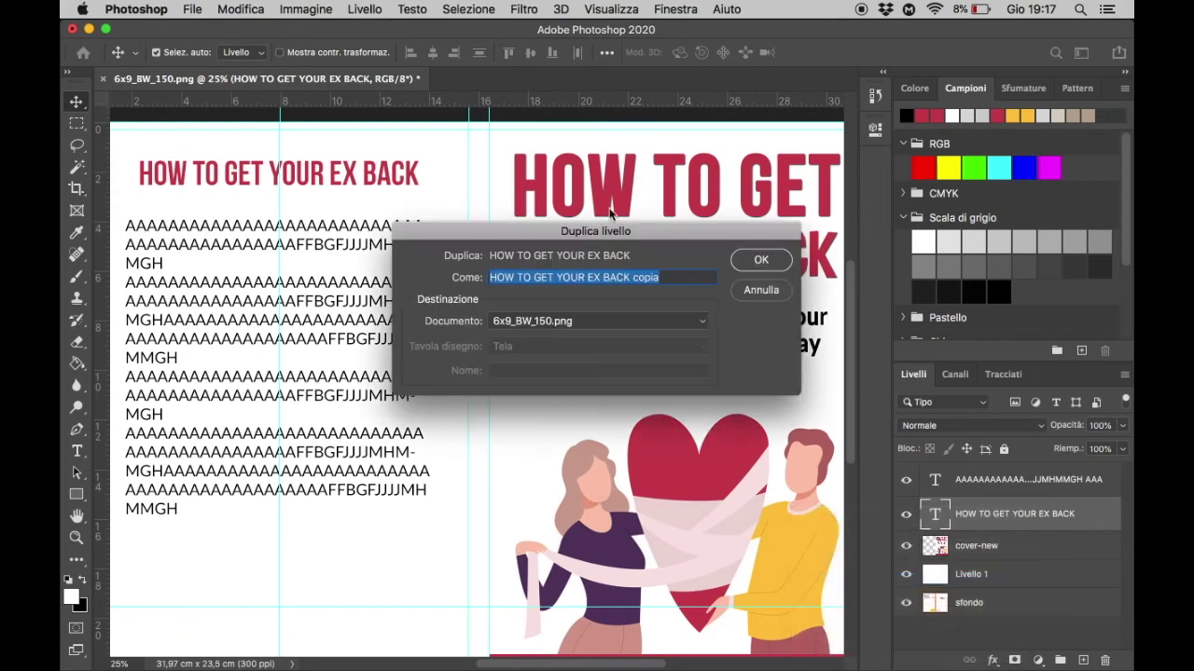
click(761, 262)
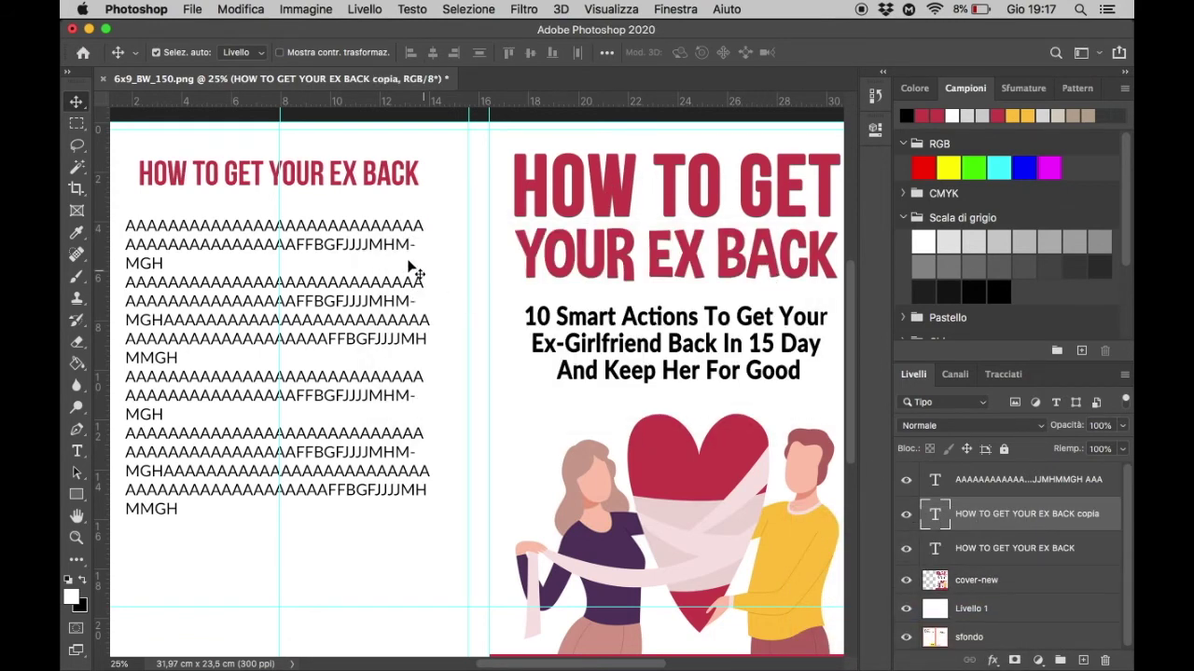
drag(362, 177, 419, 579)
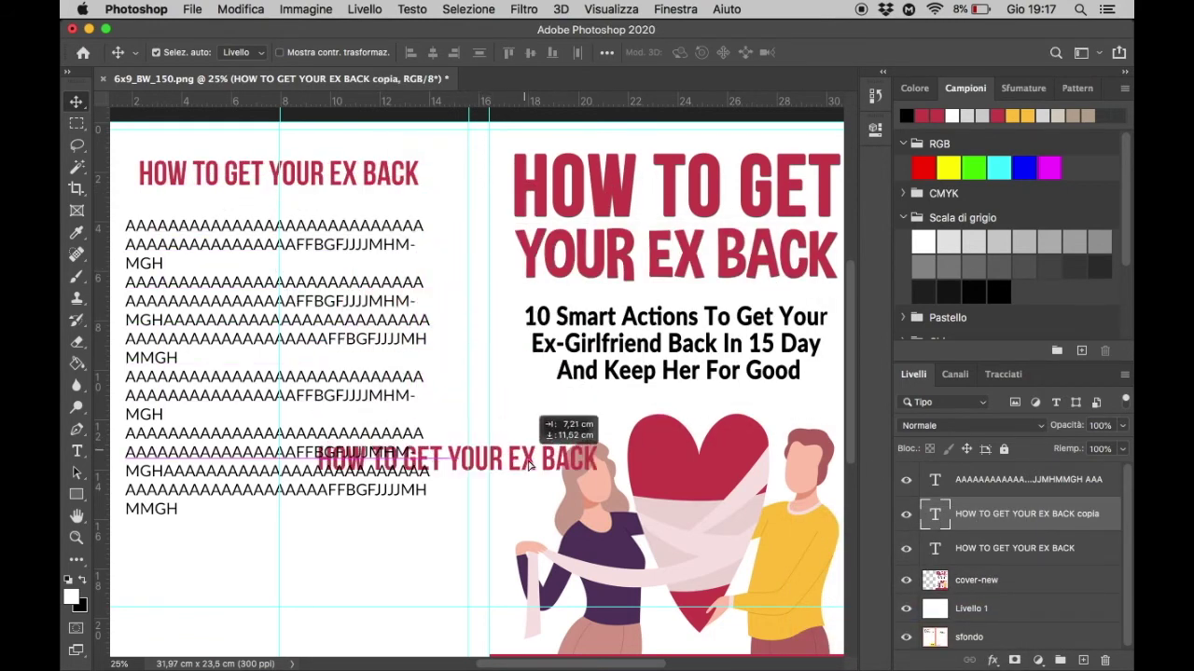
drag(420, 578, 408, 566)
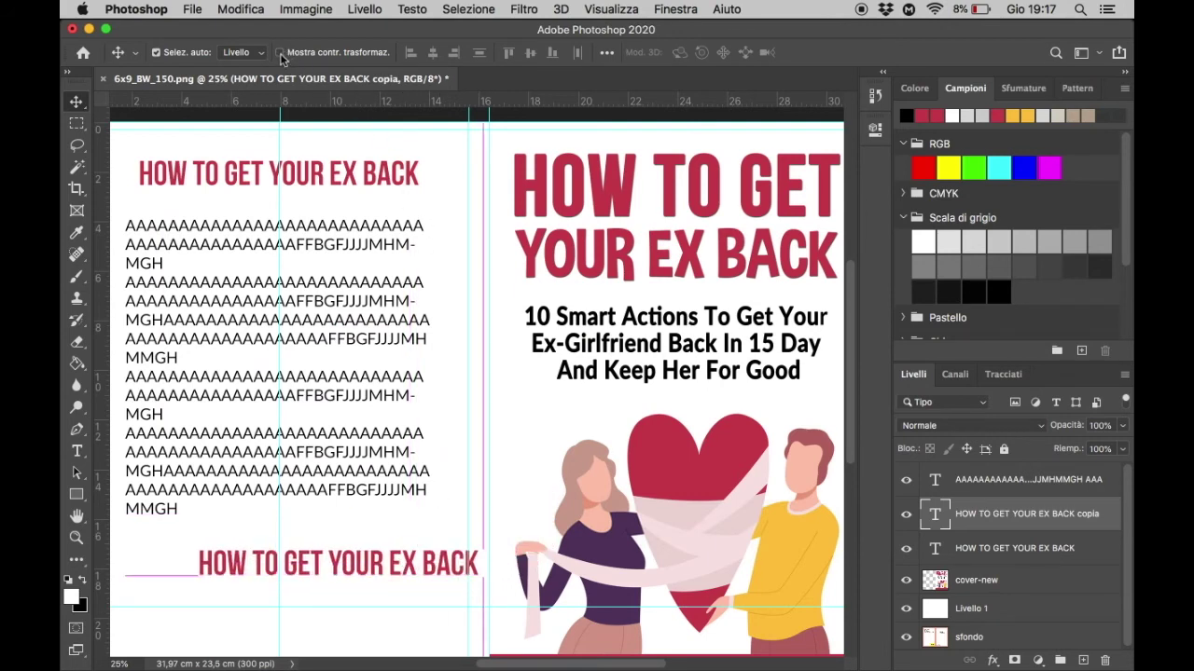
Rotate the title copy 90°, move it onto the spine top and scale it to about 50%.
click(279, 53)
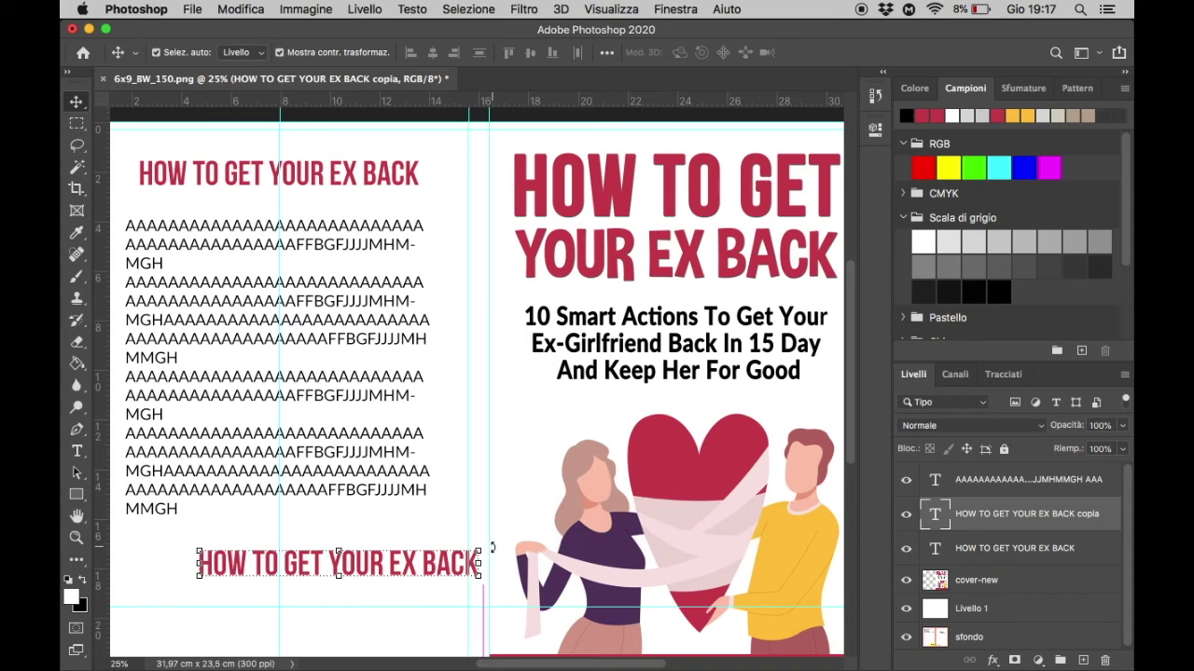
mouse_move(491, 548)
mouse_down()
mouse_move(397, 639)
mouse_move(322, 632)
mouse_move(345, 604)
mouse_up()
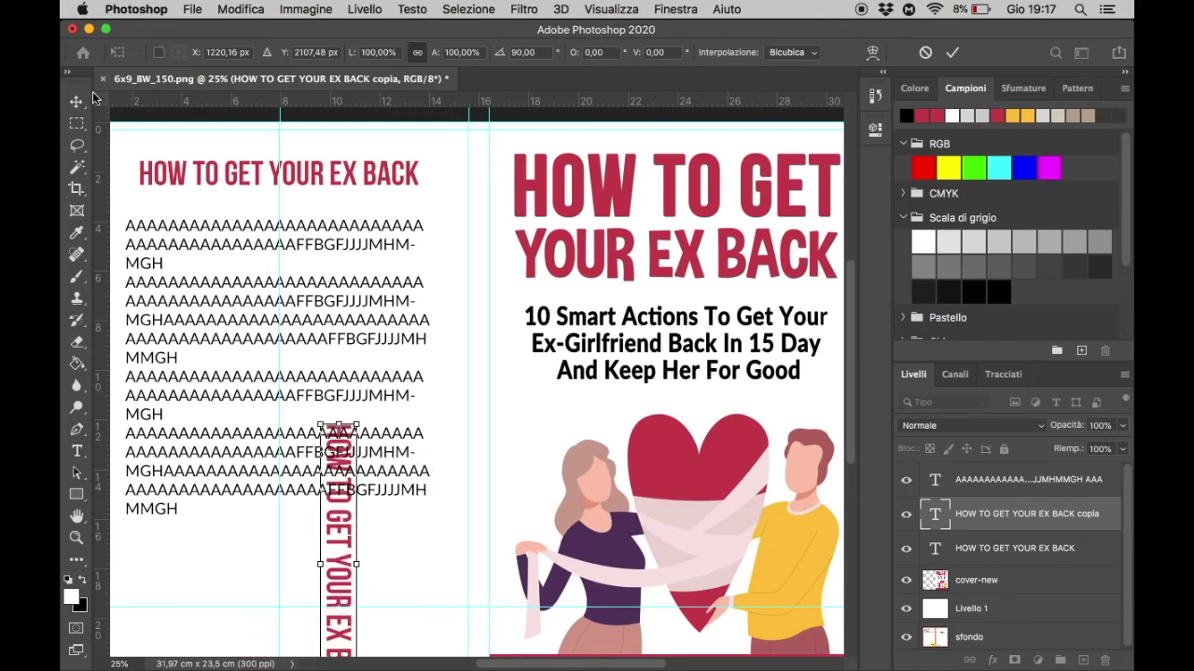
key(Return)
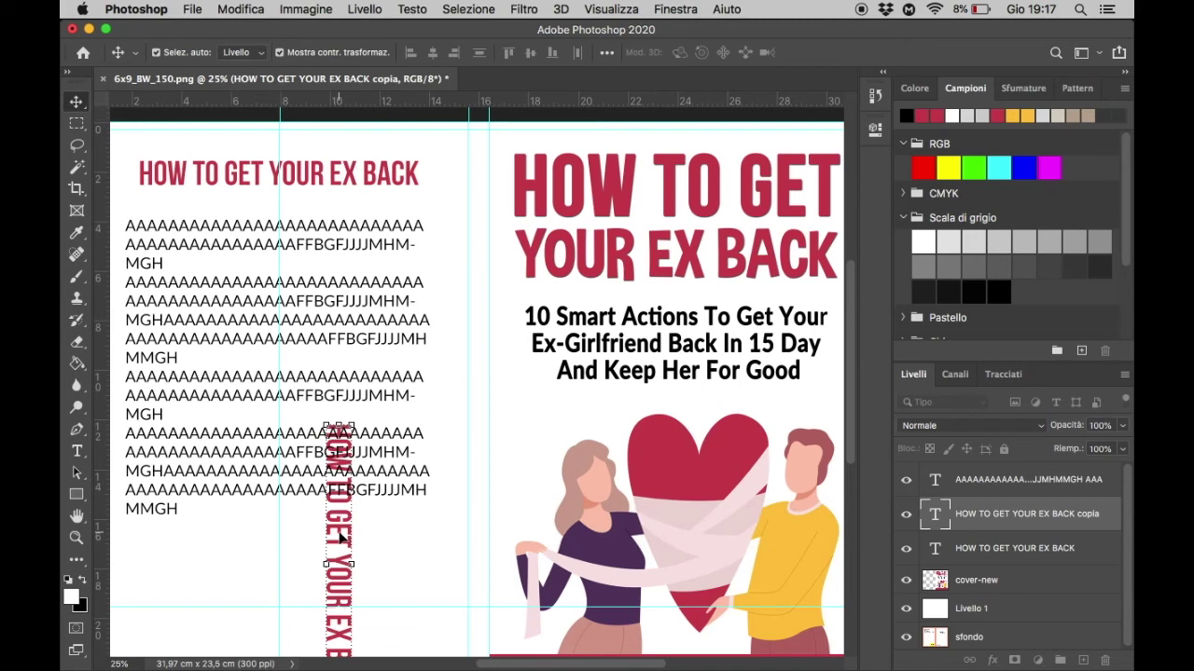
mouse_move(341, 539)
mouse_down()
mouse_move(441, 366)
mouse_move(450, 261)
mouse_move(475, 235)
mouse_move(472, 280)
mouse_up()
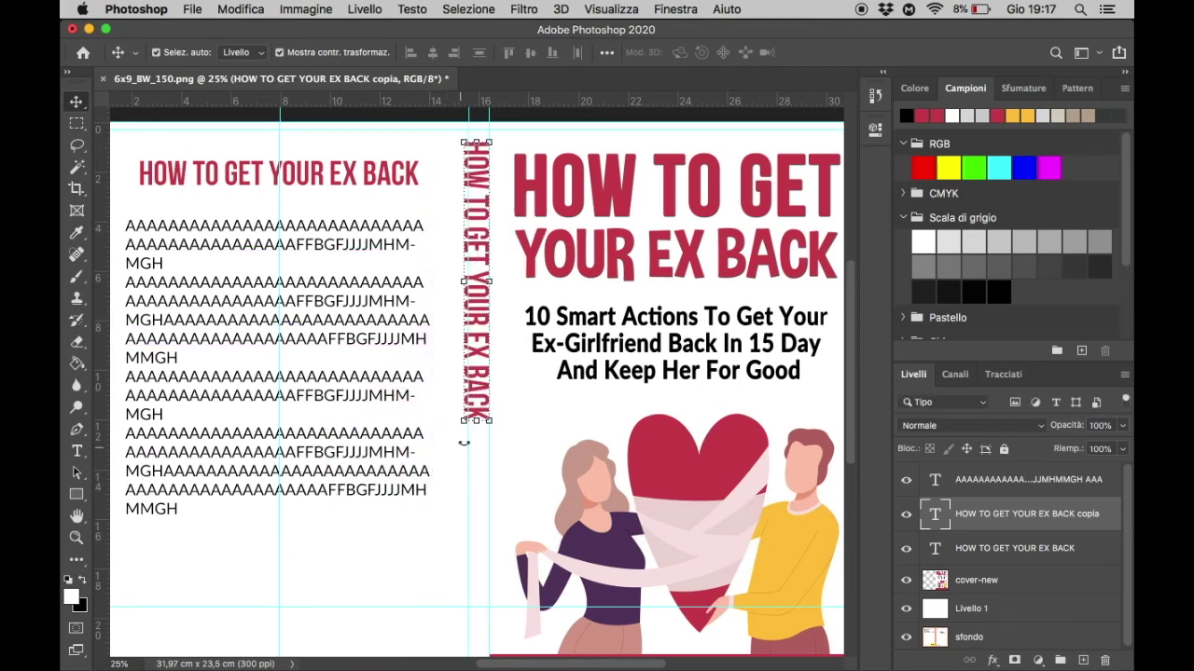
drag(460, 422, 509, 284)
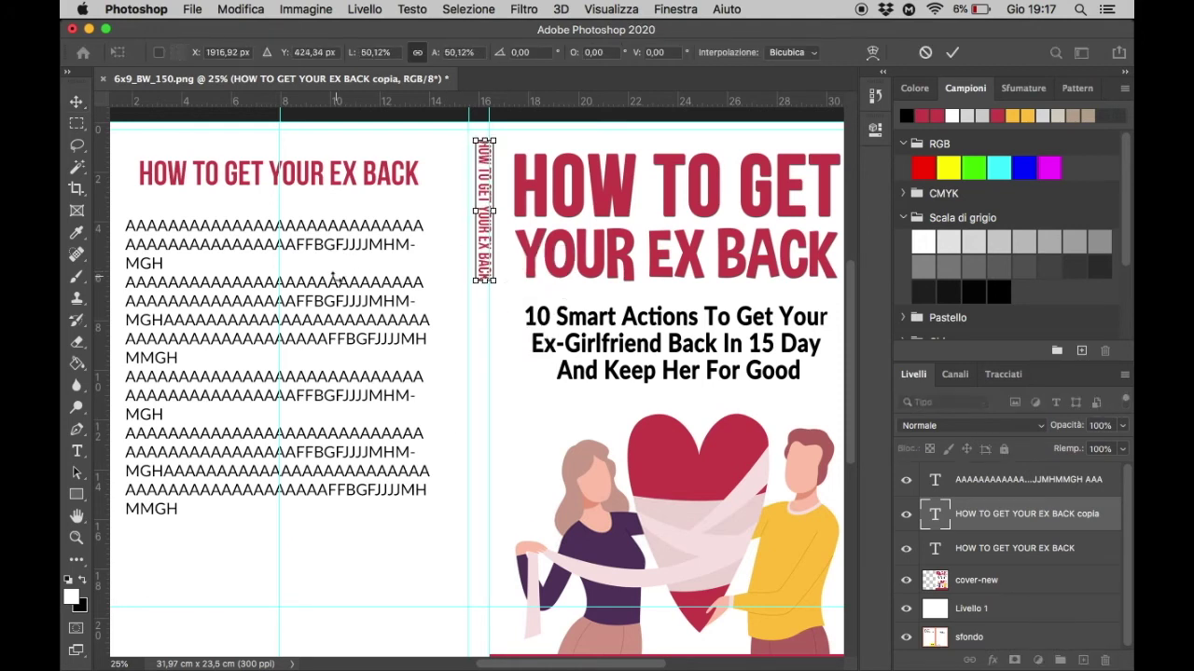
scroll(478, 354, up, 2)
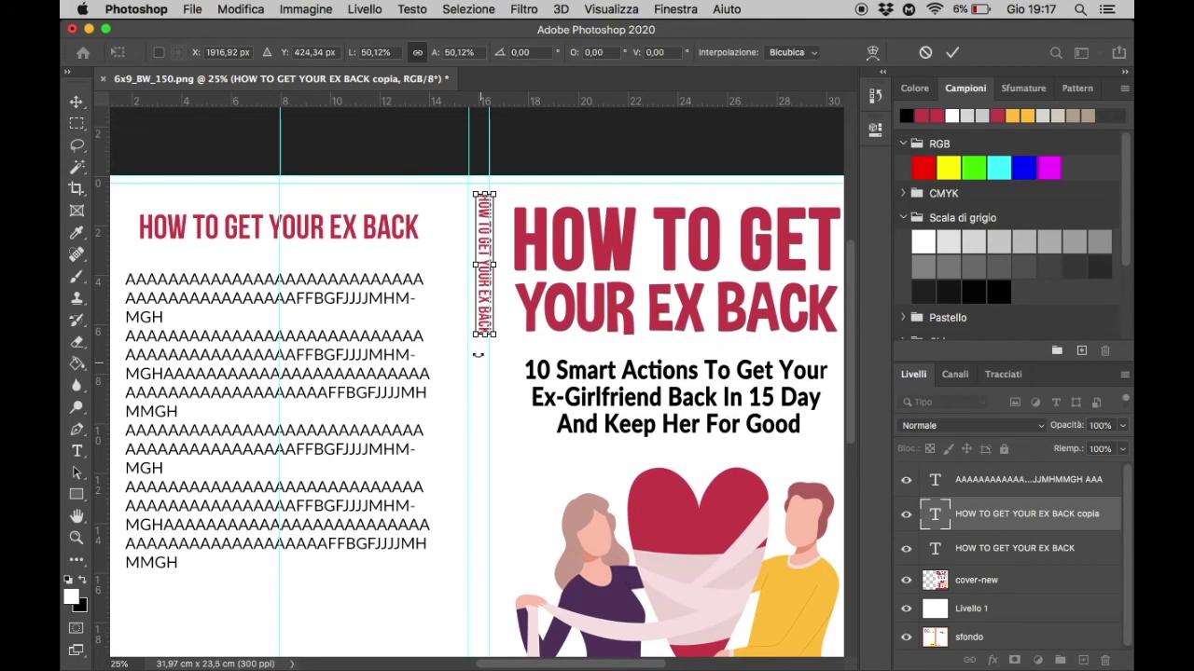
scroll(469, 354, up, 1)
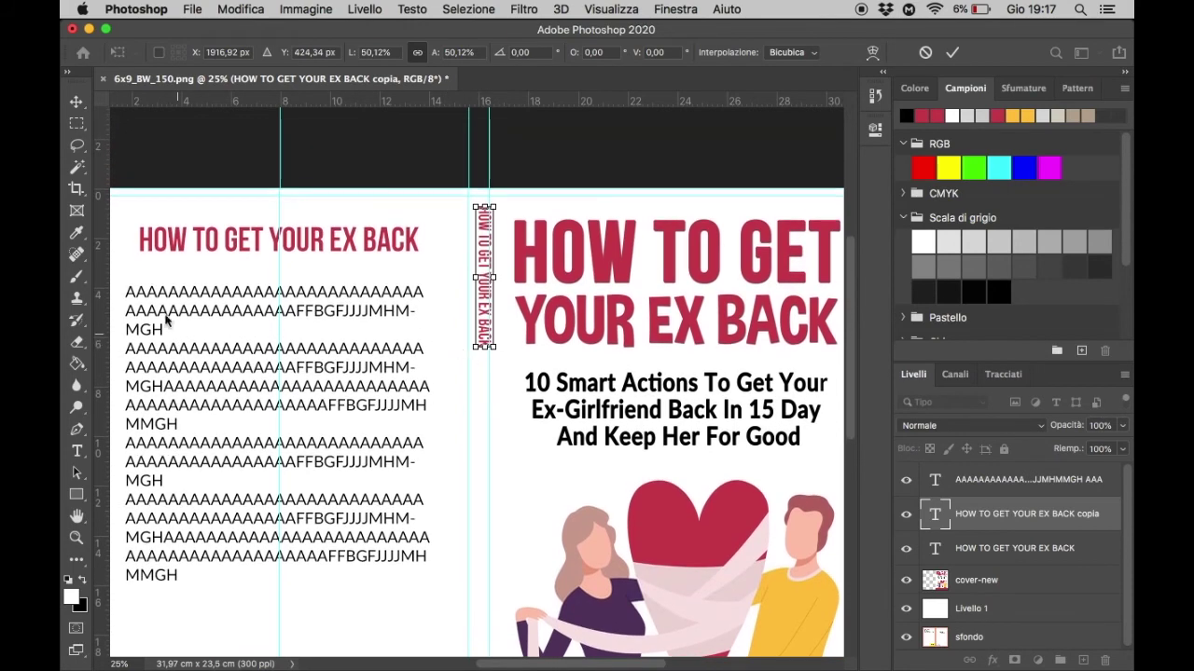
Commit the transform and set the vertical spine title to 16 pt.
click(75, 104)
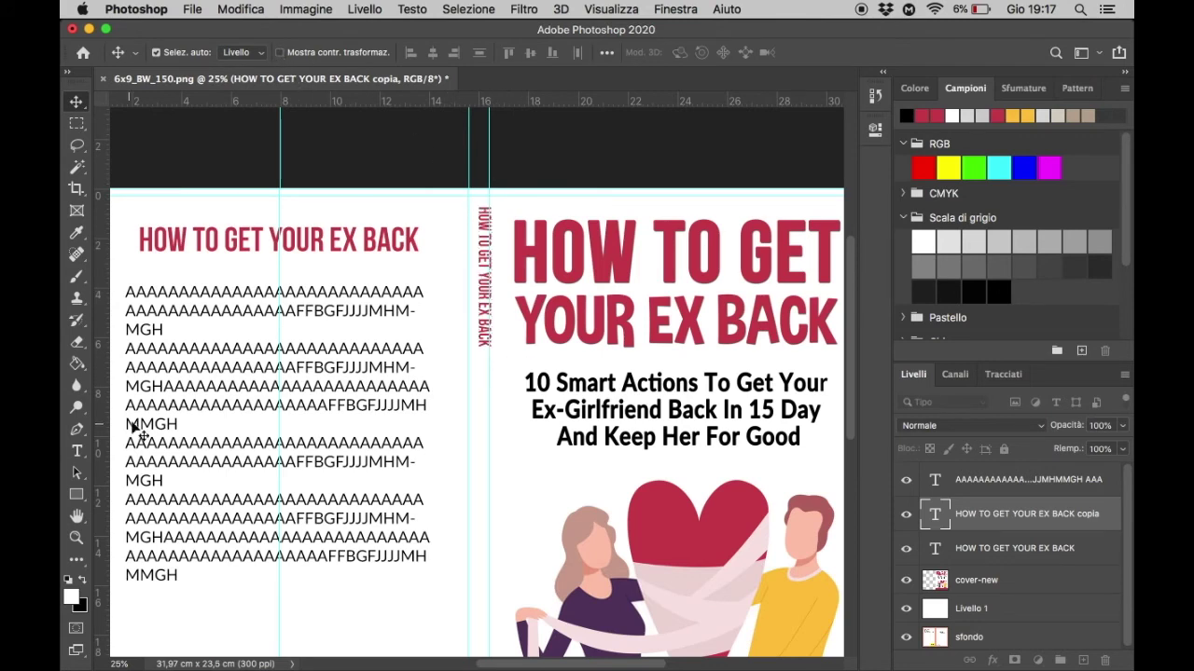
click(77, 451)
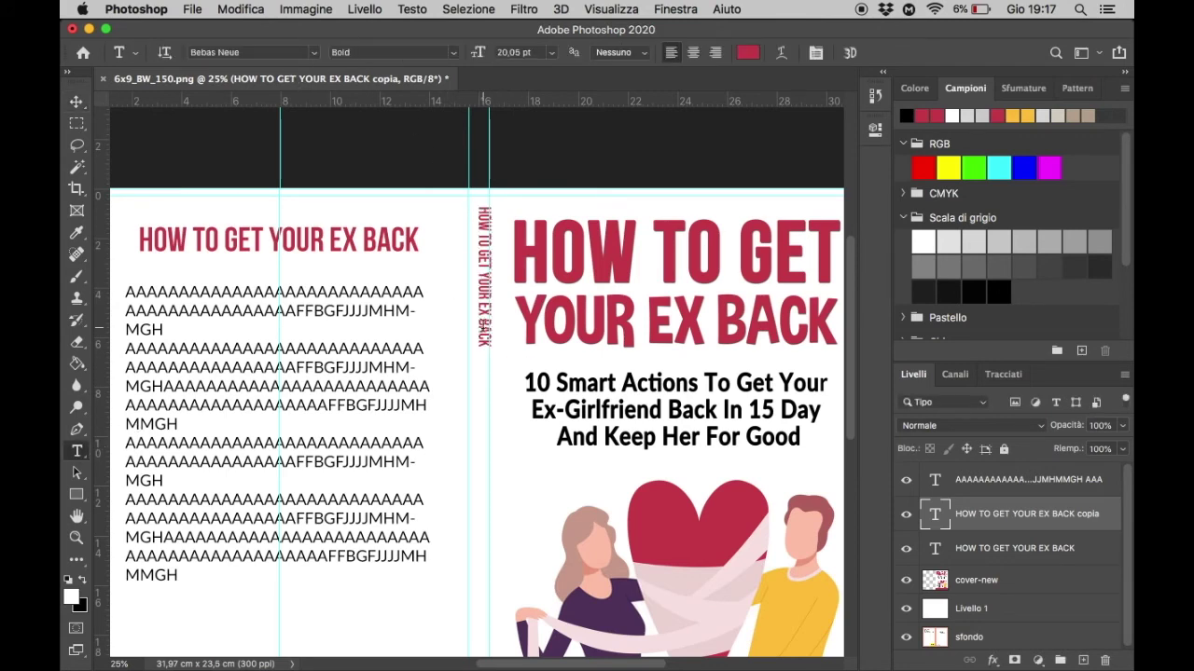
triple_click(482, 271)
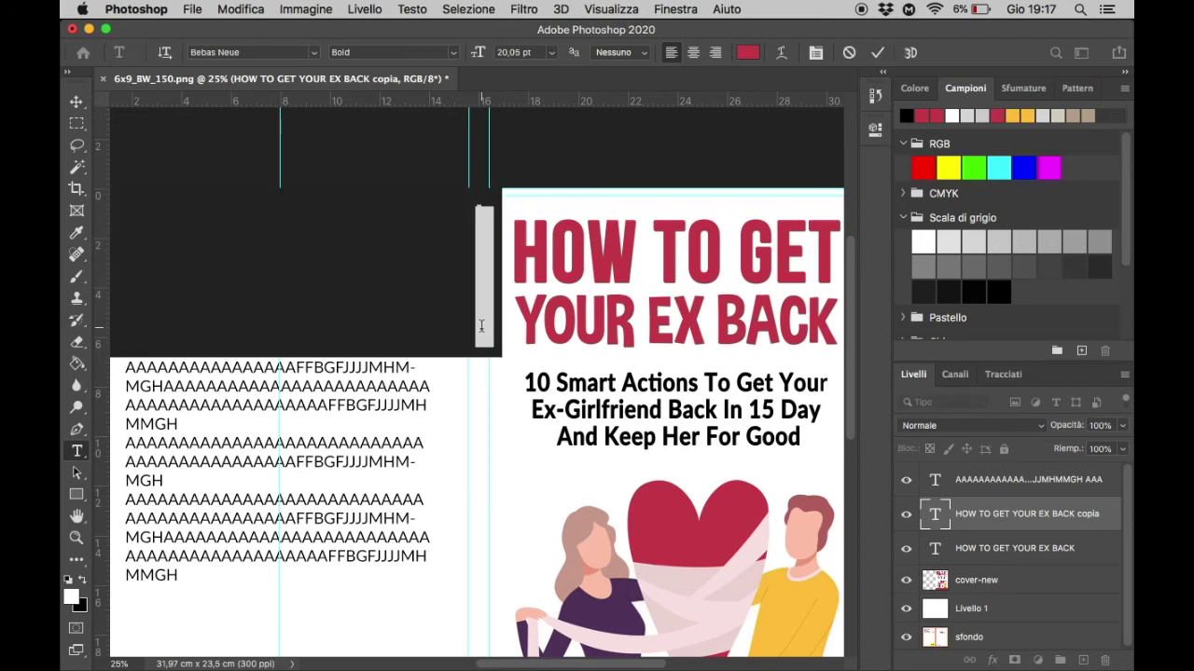
click(554, 53)
click(529, 177)
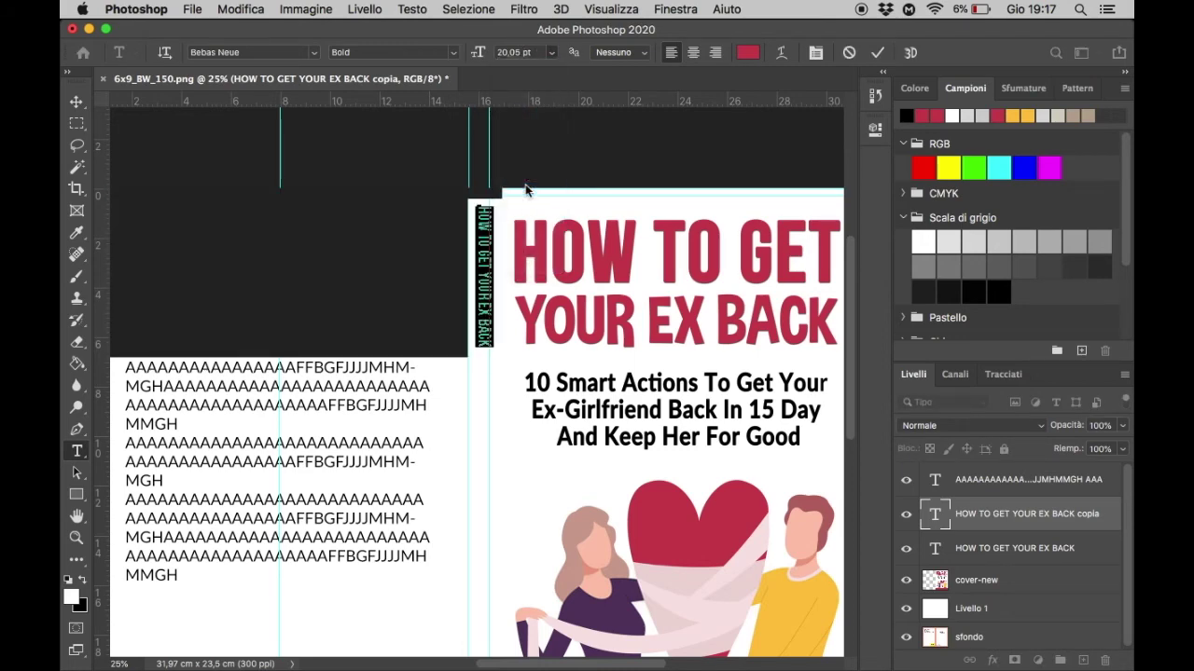
click(550, 56)
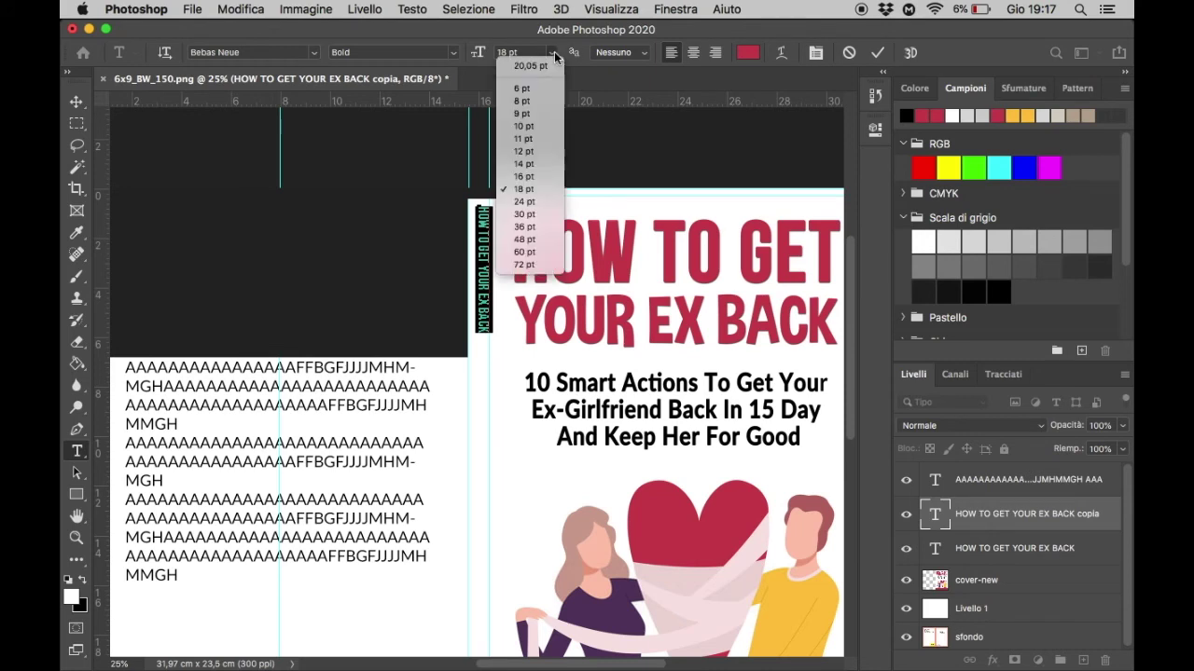
click(536, 178)
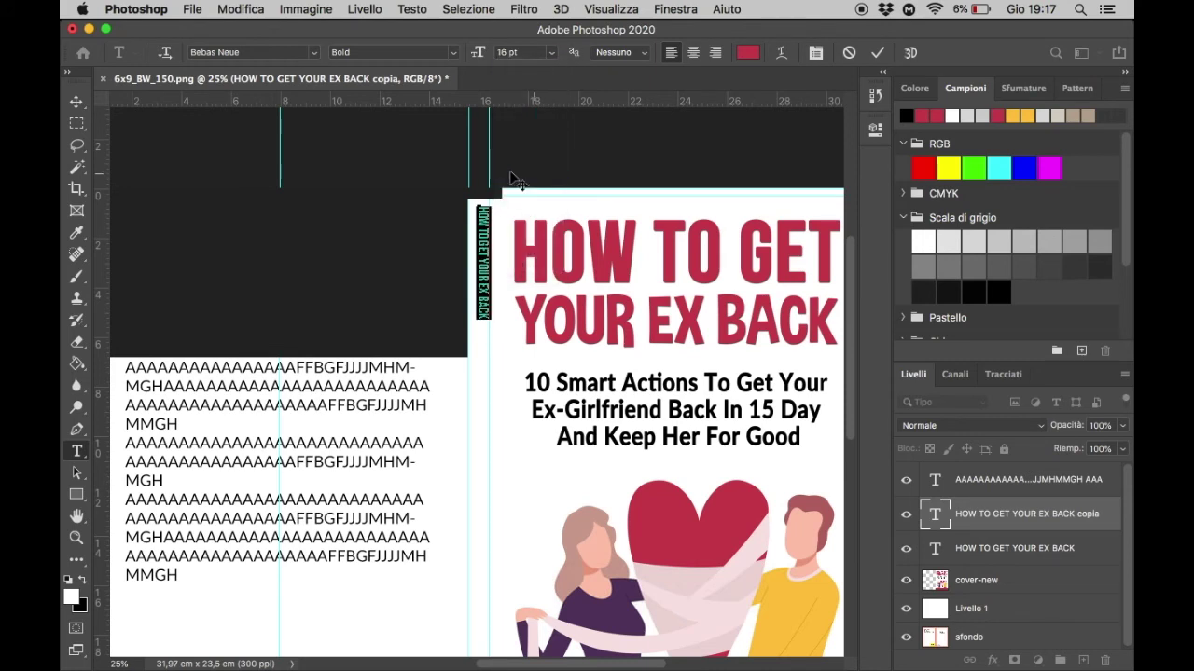
click(76, 100)
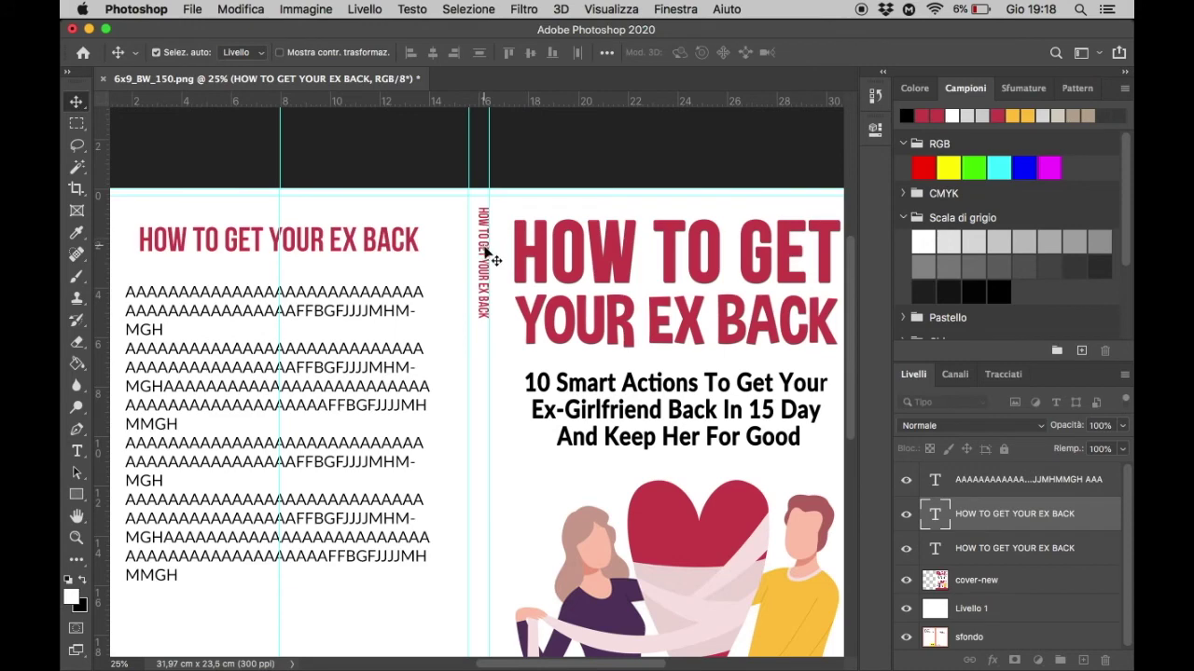
Centre the spine title between the spine guides near the top of the cover.
drag(484, 264, 485, 249)
key(super+plus)
key(super+plus)
key(super+plus)
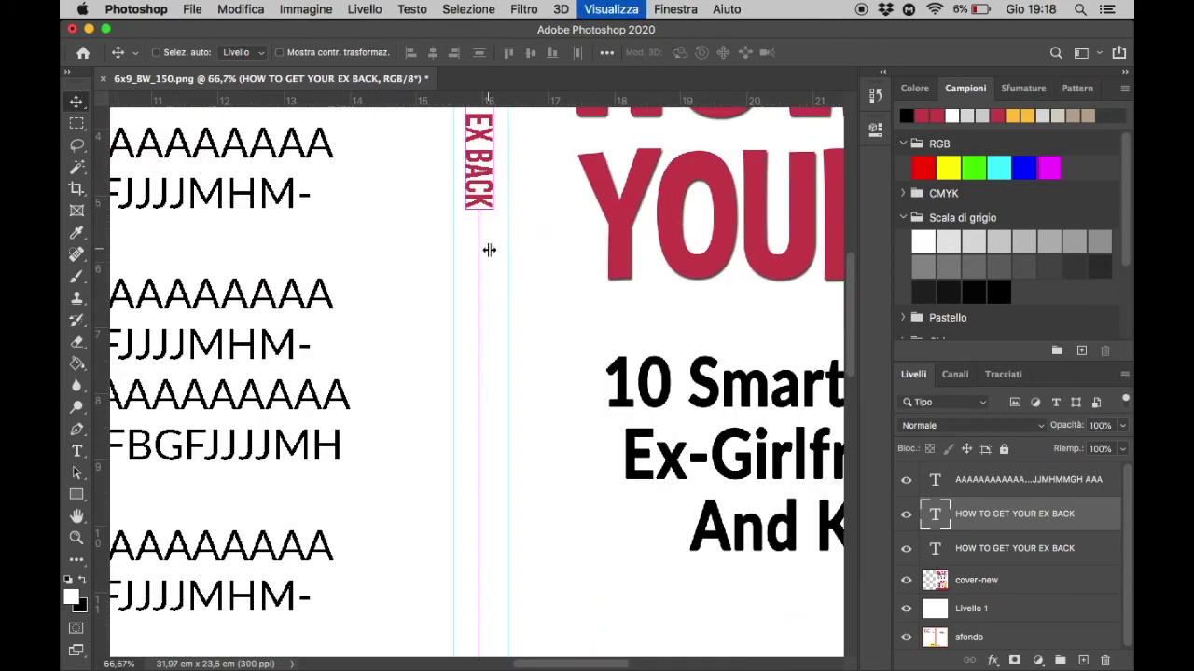
key(super+plus)
scroll(488, 256, up, 10)
scroll(489, 255, up, 5)
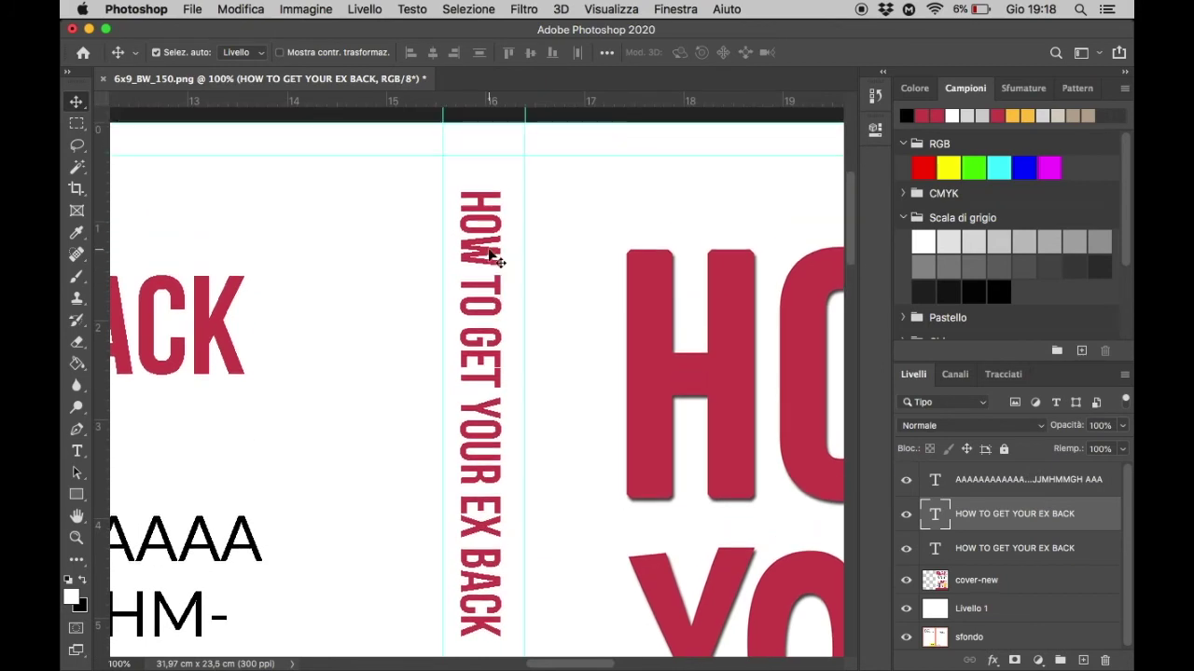
scroll(479, 259, down, 2)
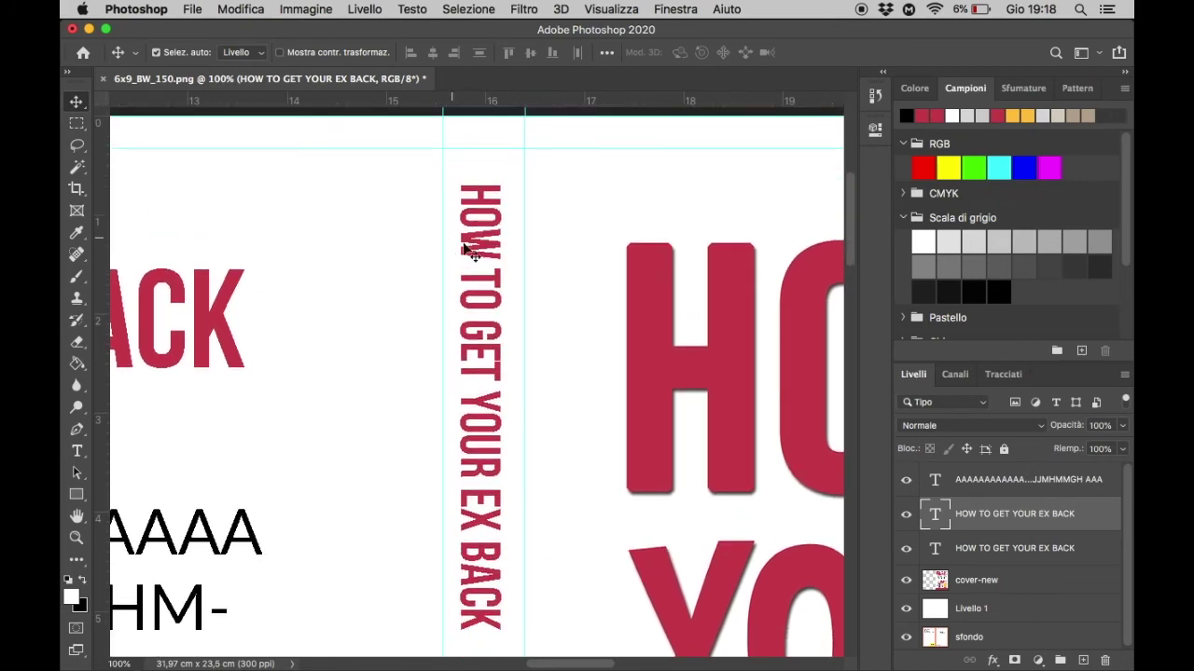
mouse_move(465, 259)
mouse_down()
mouse_move(482, 355)
mouse_move(477, 310)
mouse_up()
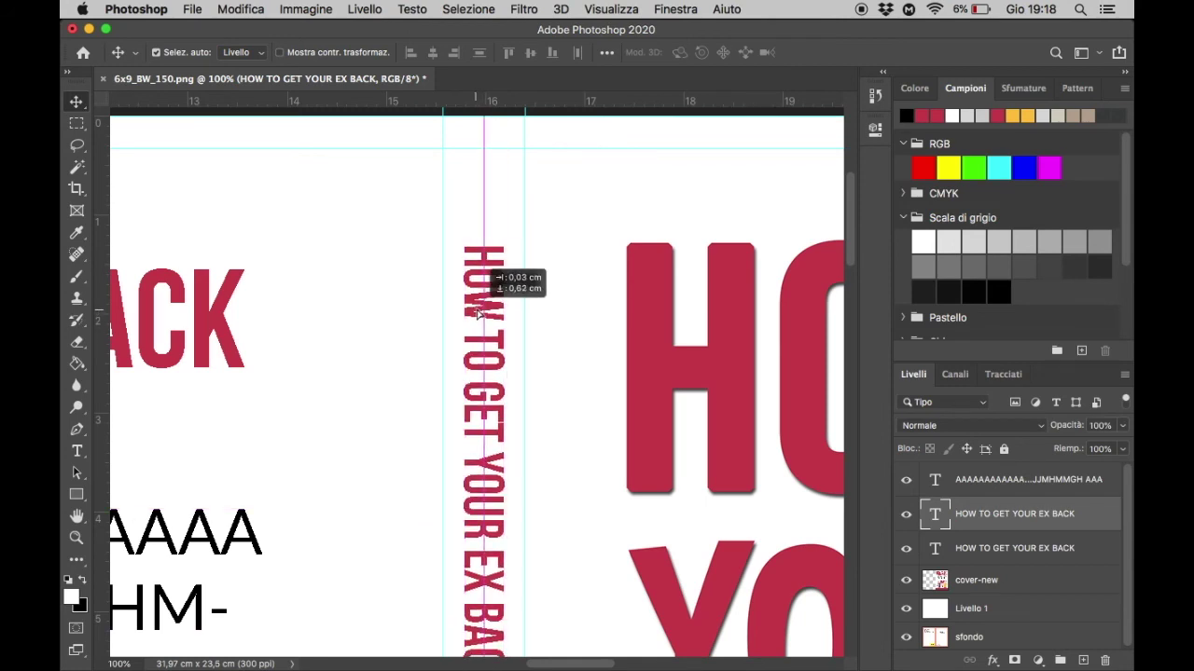
drag(476, 310, 478, 312)
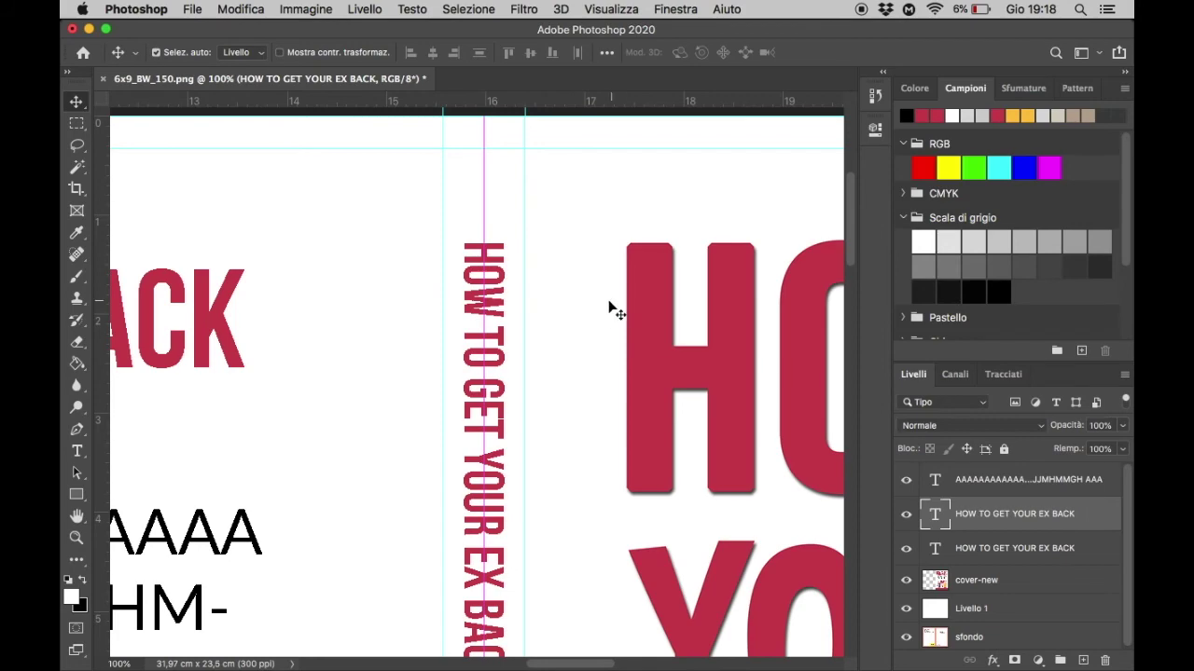
scroll(585, 308, down, 2)
scroll(583, 310, down, 2)
scroll(575, 314, down, 2)
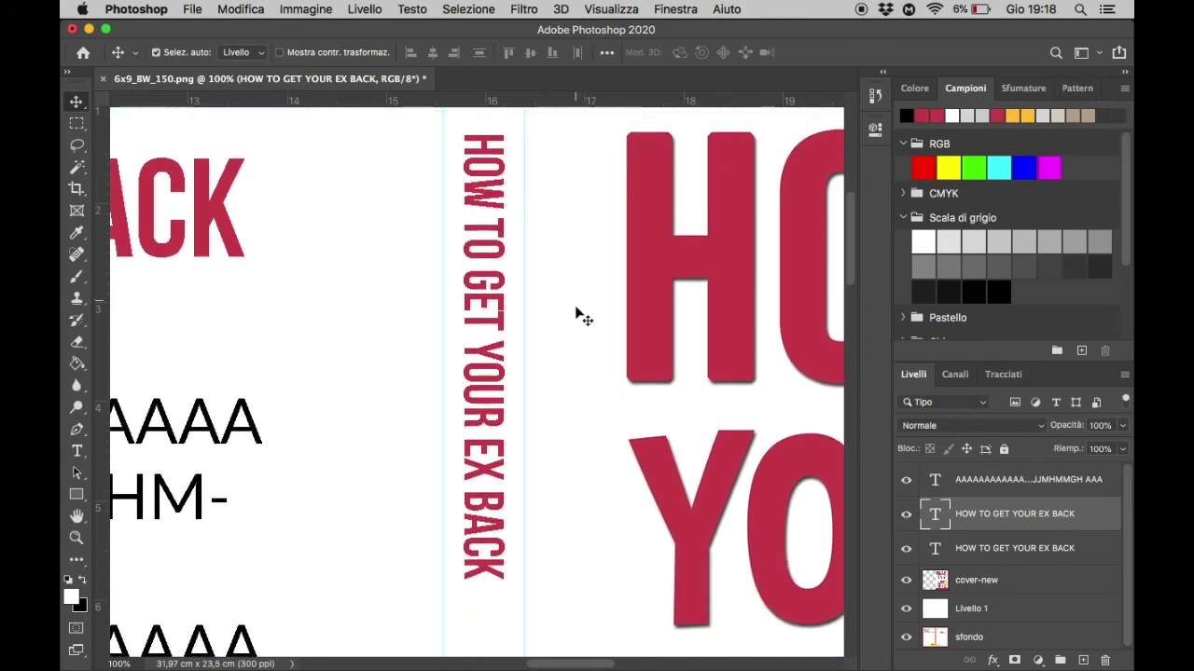
scroll(570, 315, down, 1)
scroll(569, 320, down, 5)
key(super+minus)
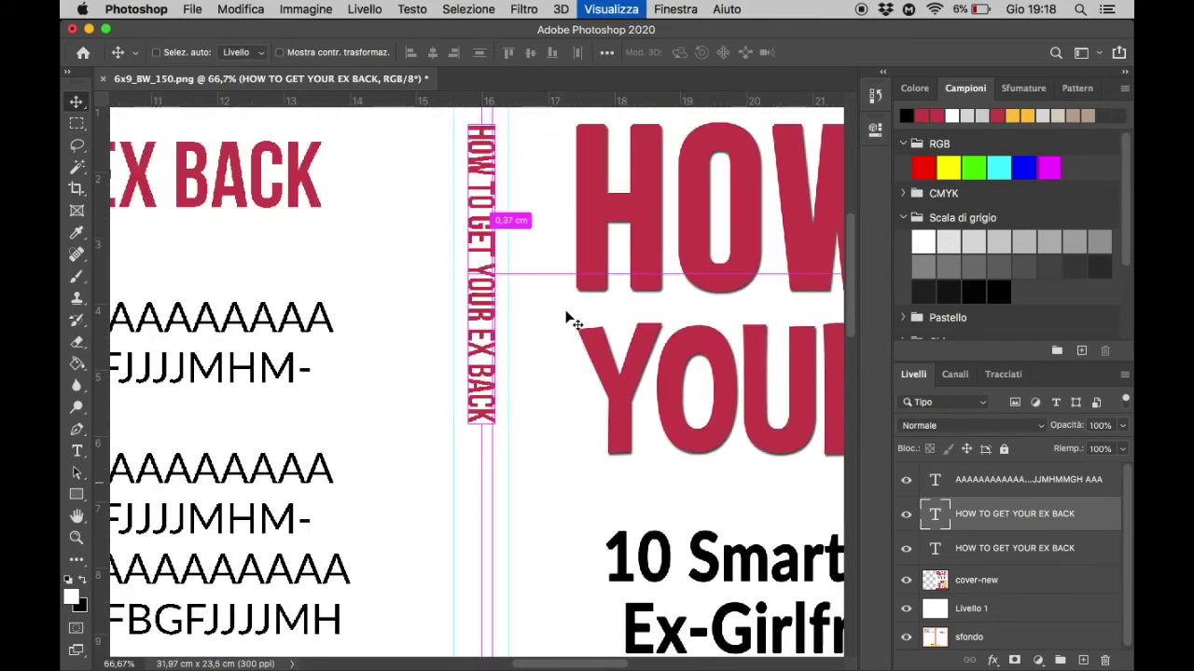
key(super+minus)
key(super+minus)
key(super+minus)
key(super+minus)
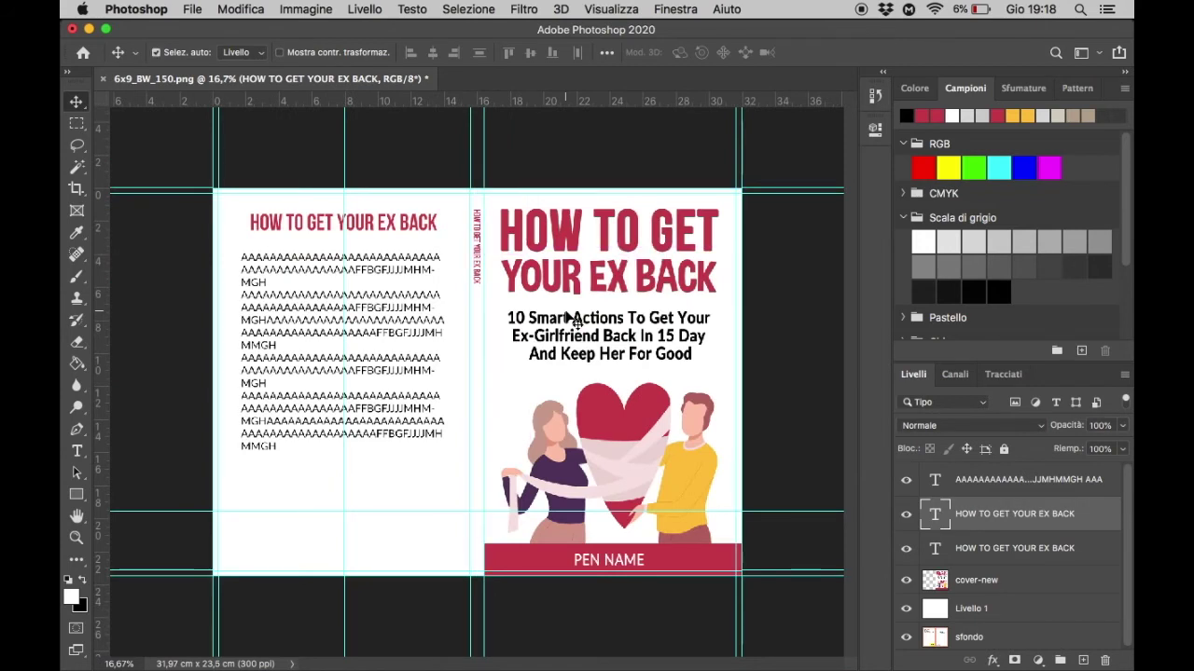
Duplicate the spine title layer with Duplica livello….
right_click(477, 264)
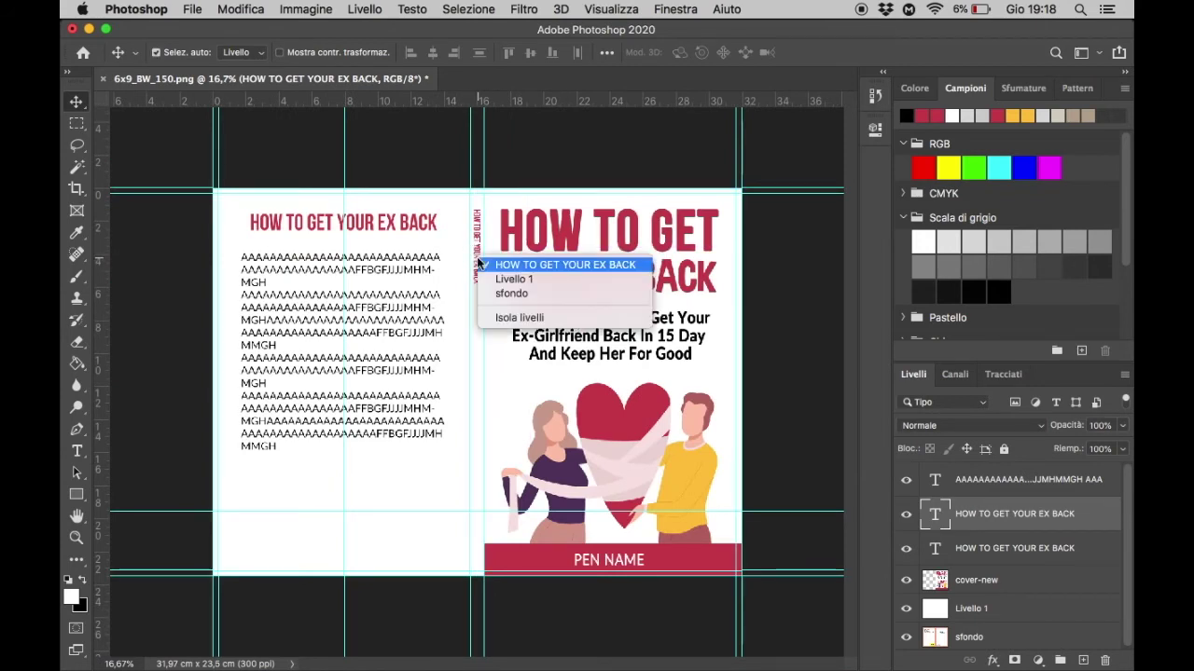
click(480, 265)
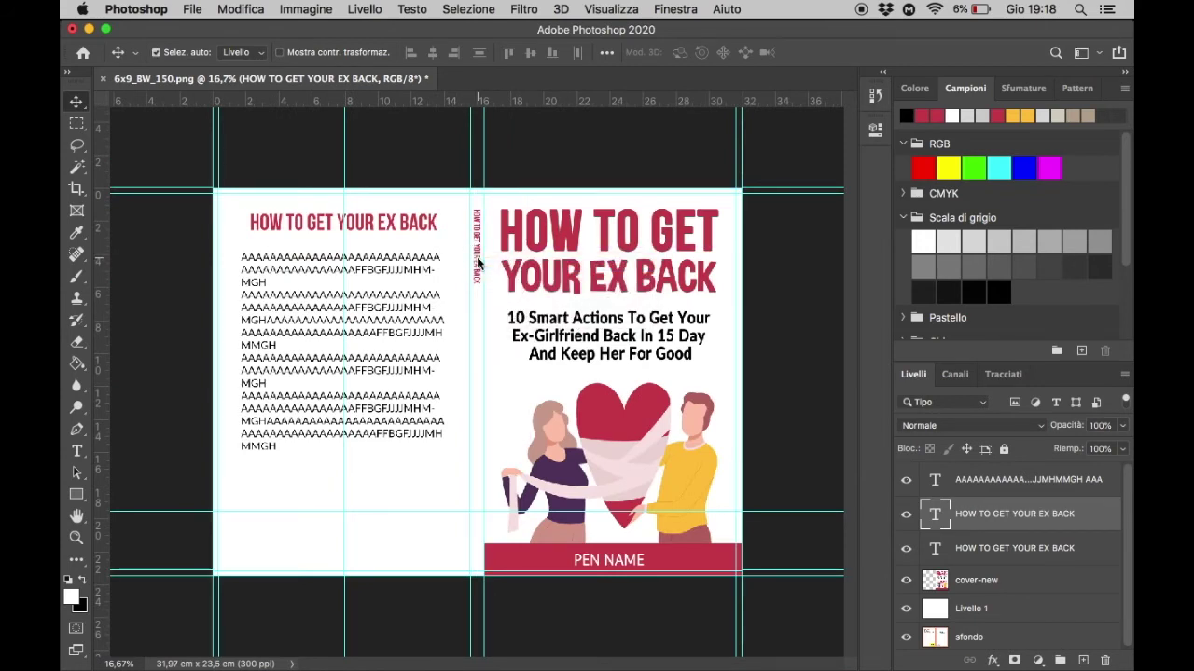
right_click(999, 513)
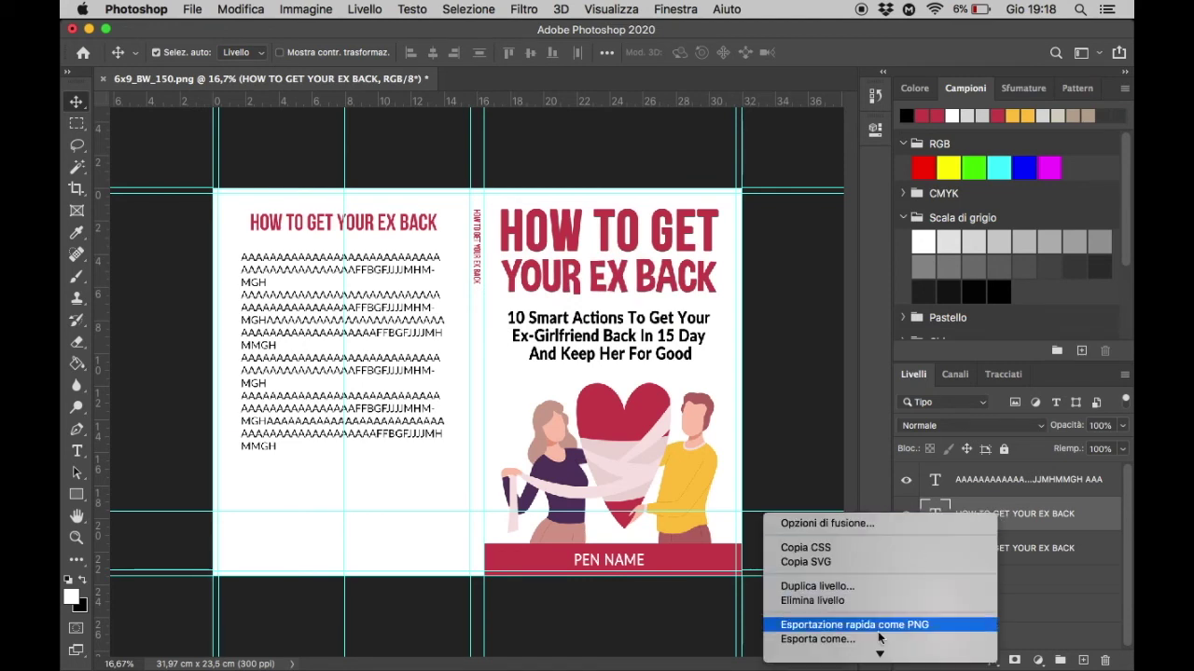
click(821, 326)
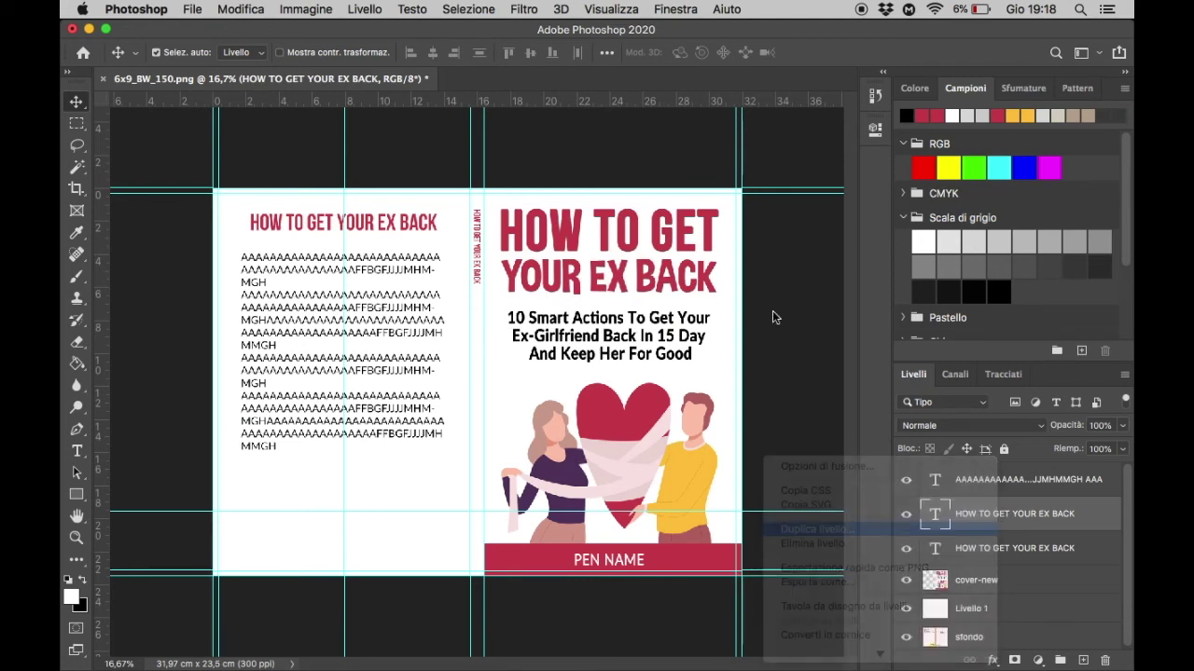
click(760, 262)
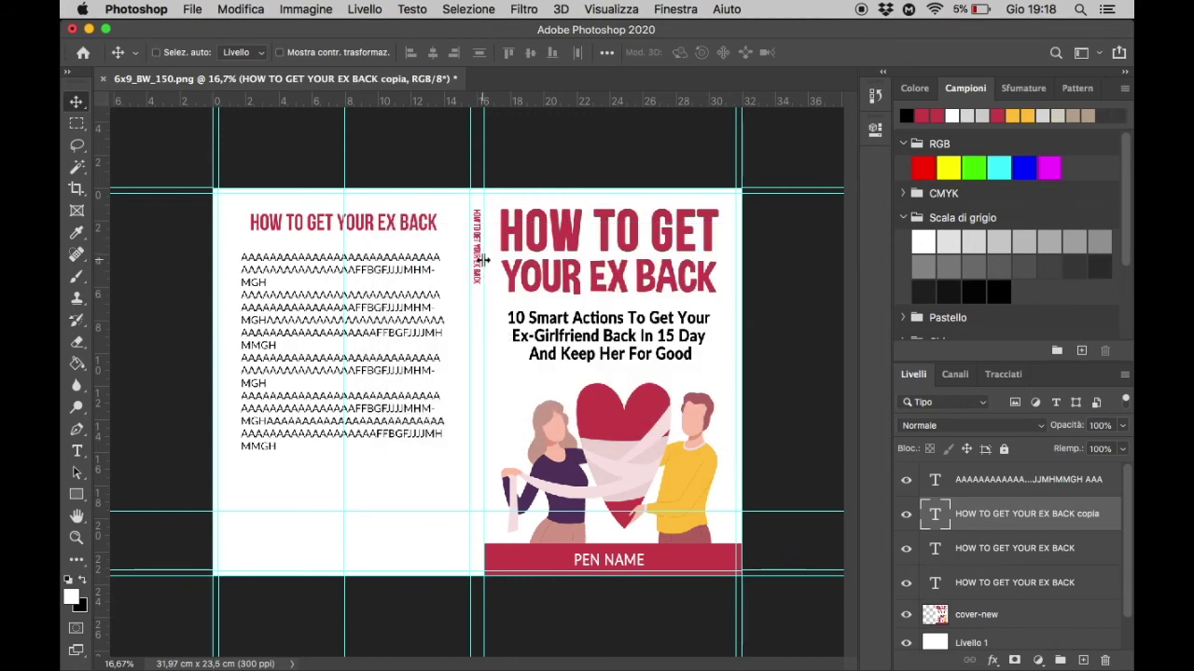
Drag the spine title copy down the spine beneath the first.
key(super+plus)
key(super+plus)
key(super+plus)
drag(473, 237, 473, 239)
key(super+minus)
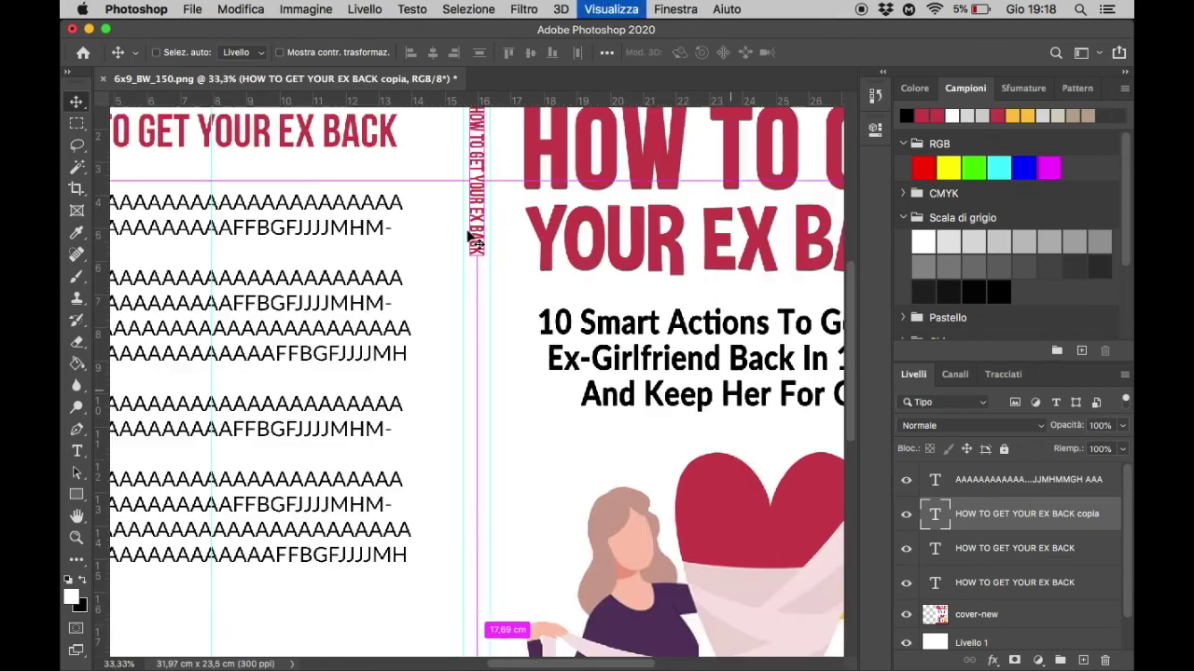
drag(476, 199, 476, 555)
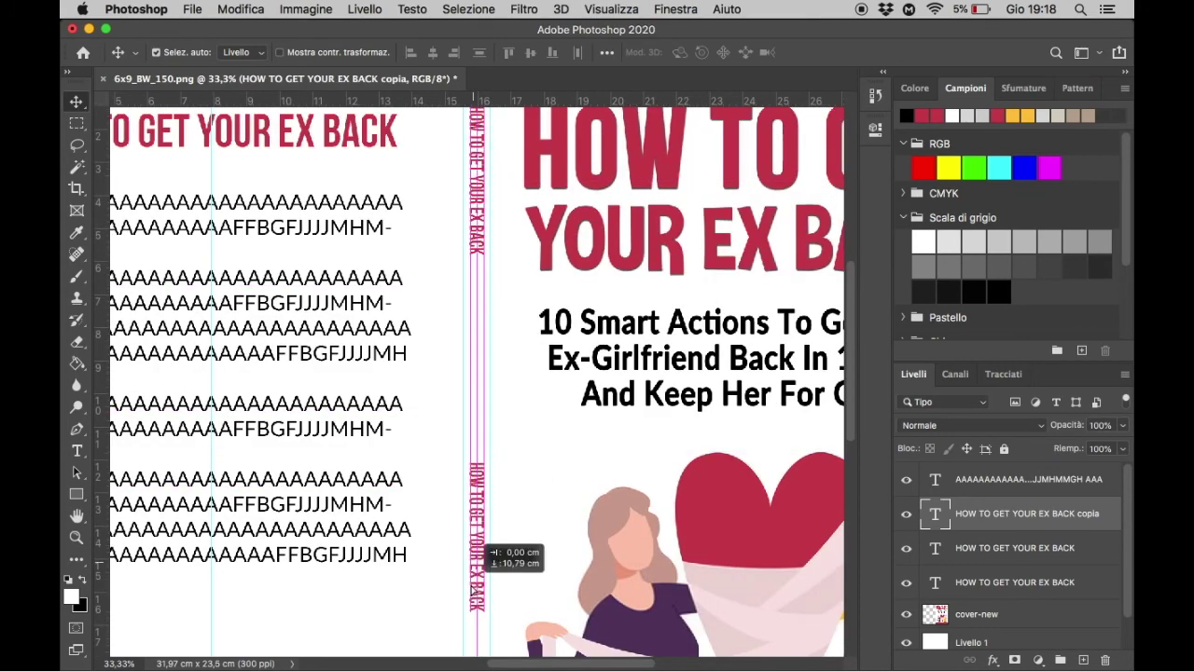
drag(474, 588, 475, 623)
scroll(498, 477, down, 1)
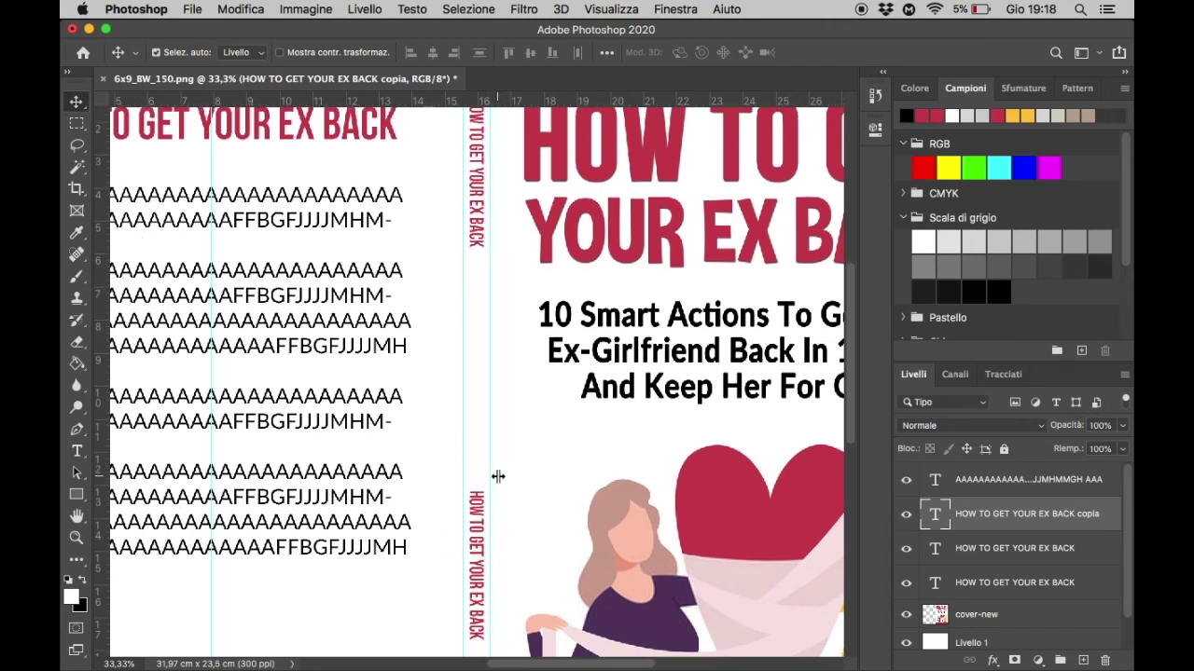
scroll(498, 485, down, 5)
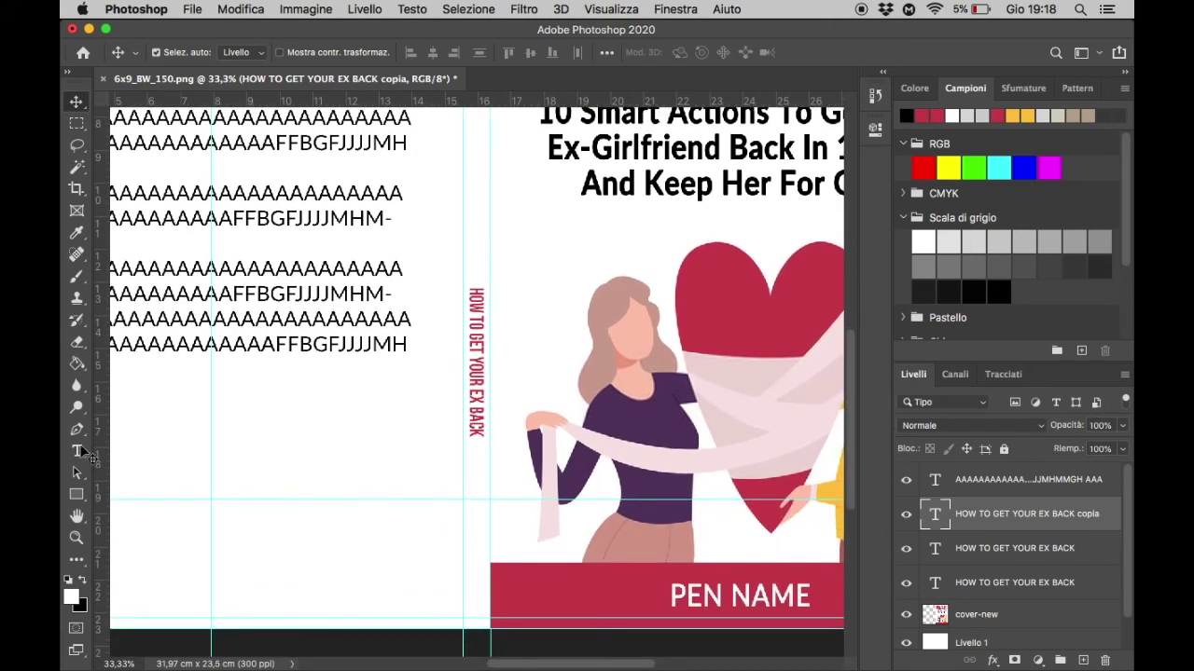
Change the duplicated spine title text to read PEN NAME with the Horizontal Type tool.
click(78, 452)
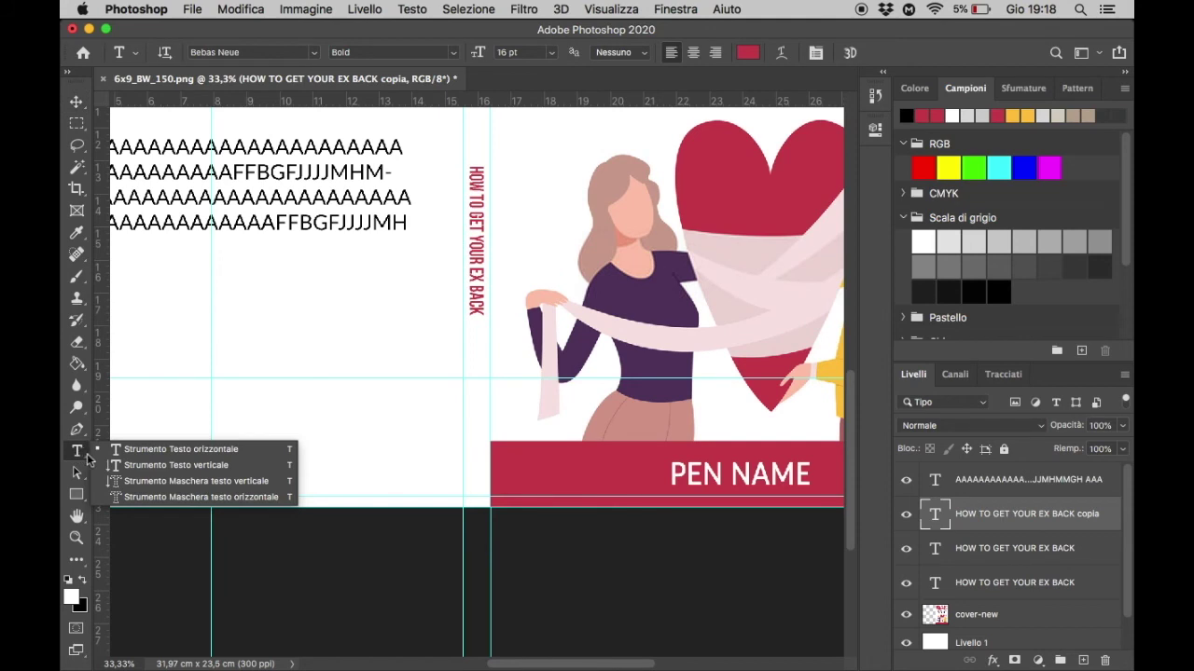
click(140, 449)
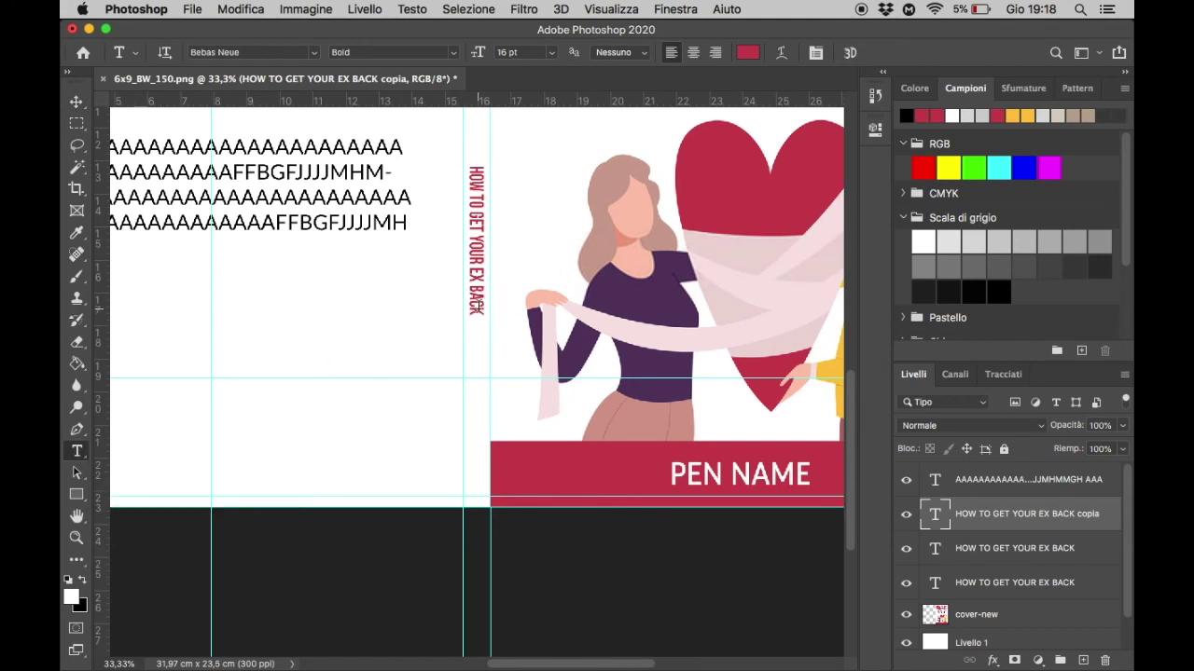
click(477, 306)
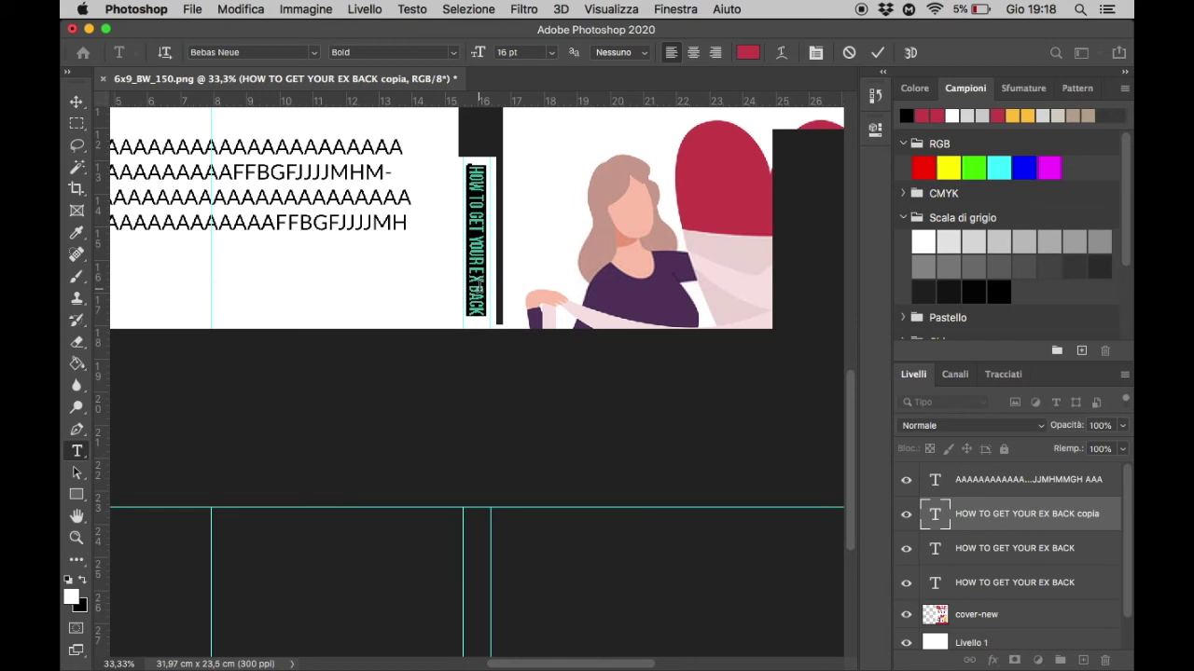
text(H)
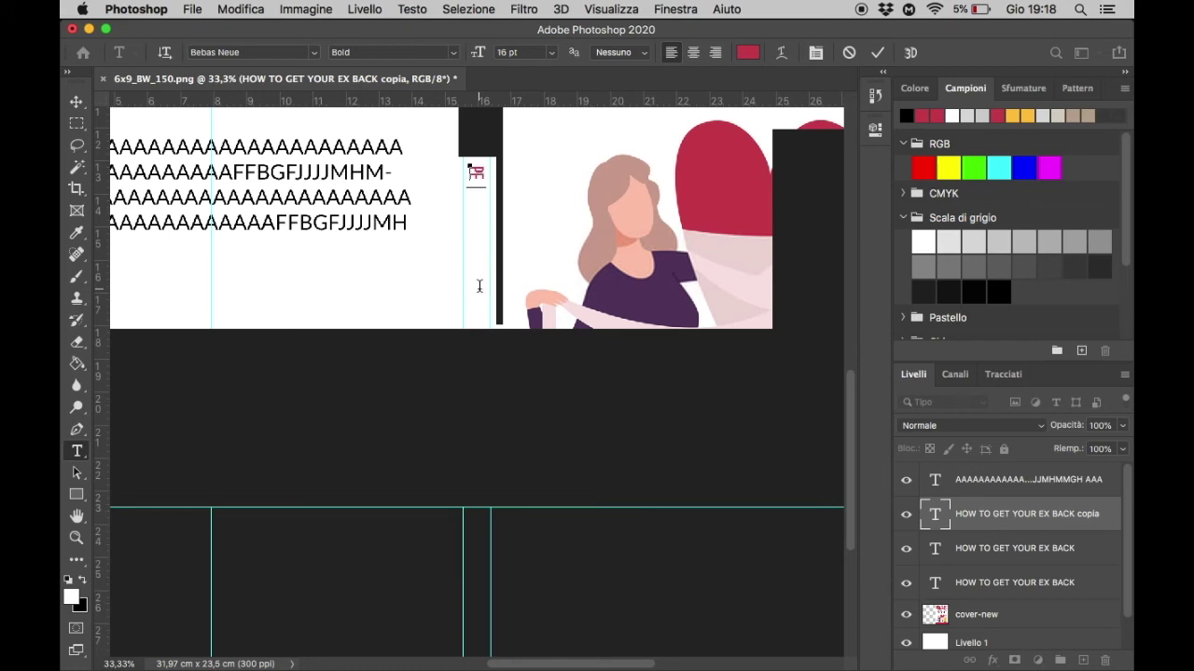
text( NAME)
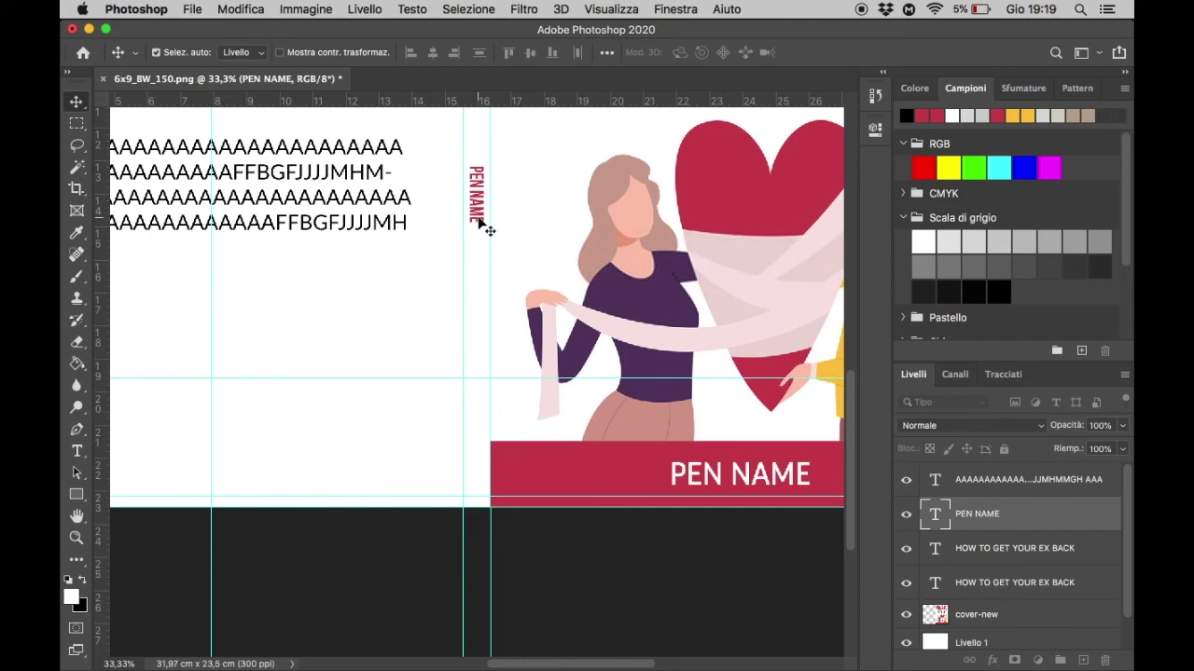
Move PEN NAME to the bottom of the spine, centred horizontally within it.
drag(479, 214, 478, 425)
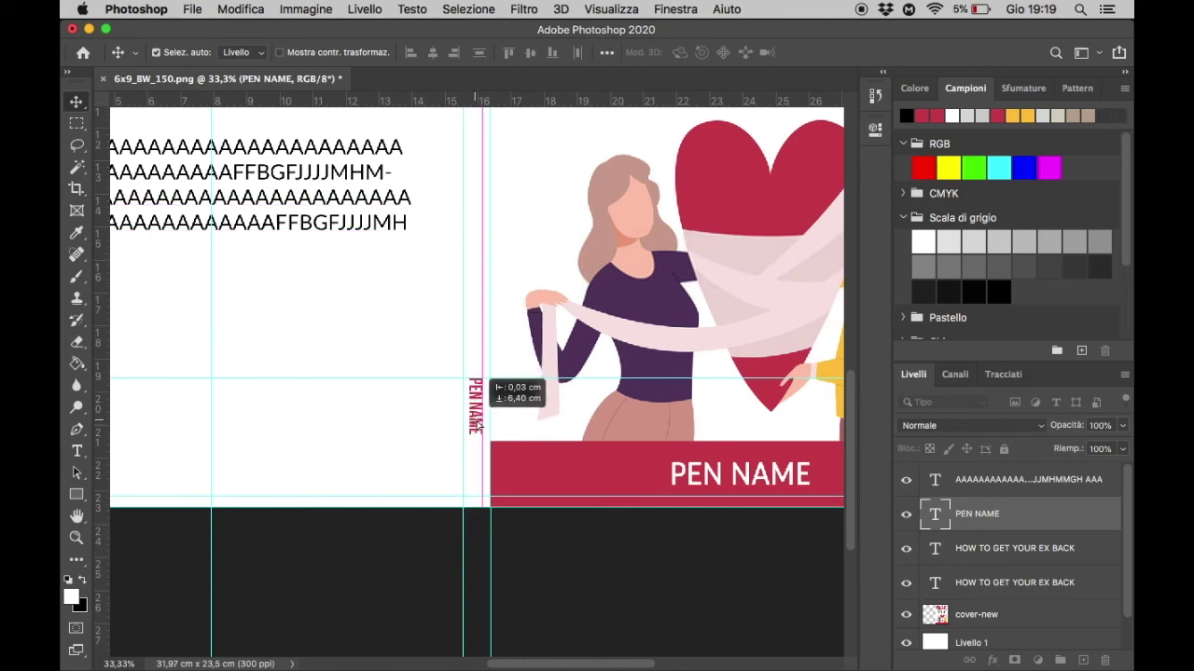
key(super+plus)
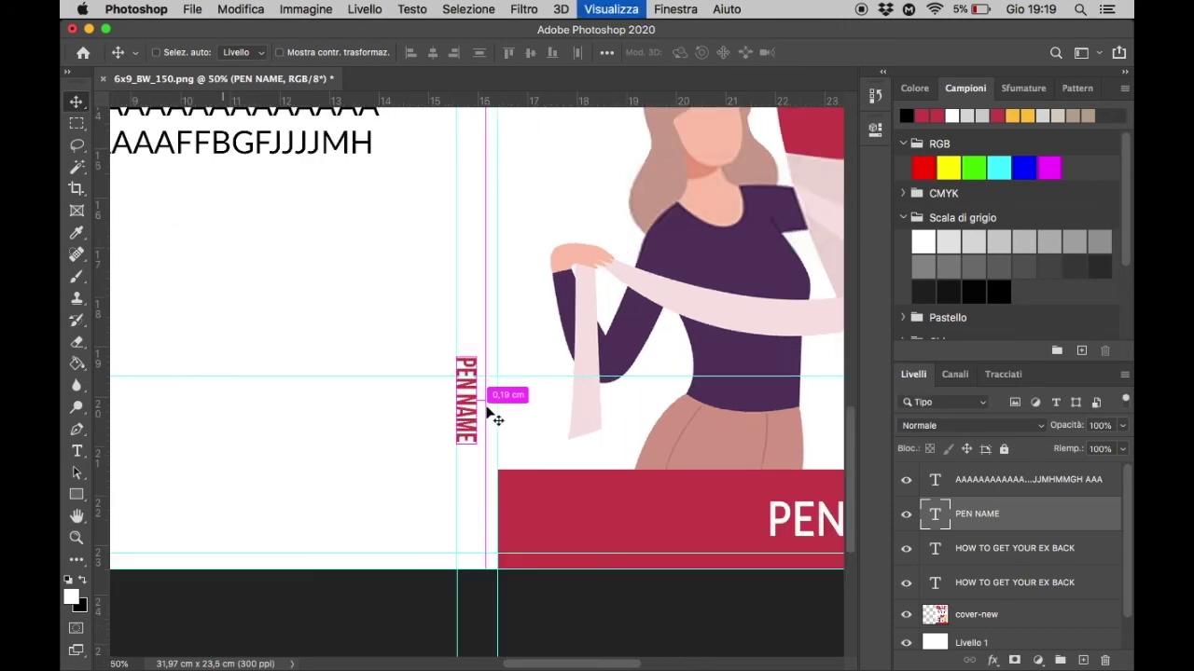
key(super+plus)
key(super+plus)
key(super+plus)
key(super+plus)
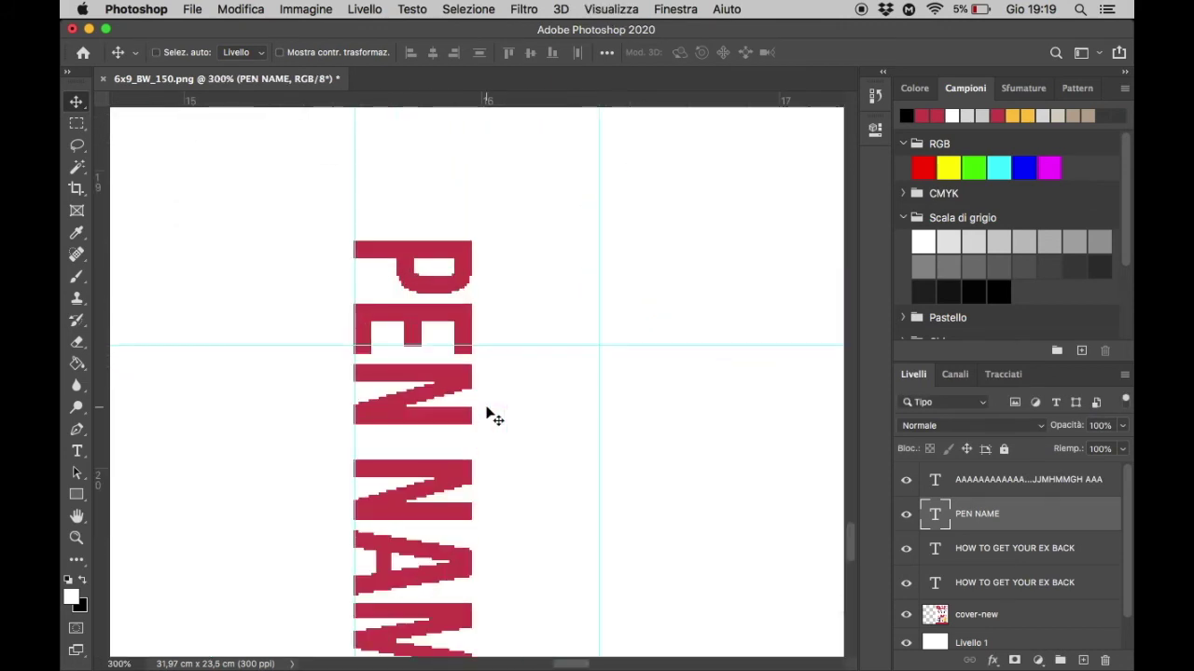
key(super+minus)
key(super+minus)
key(super)
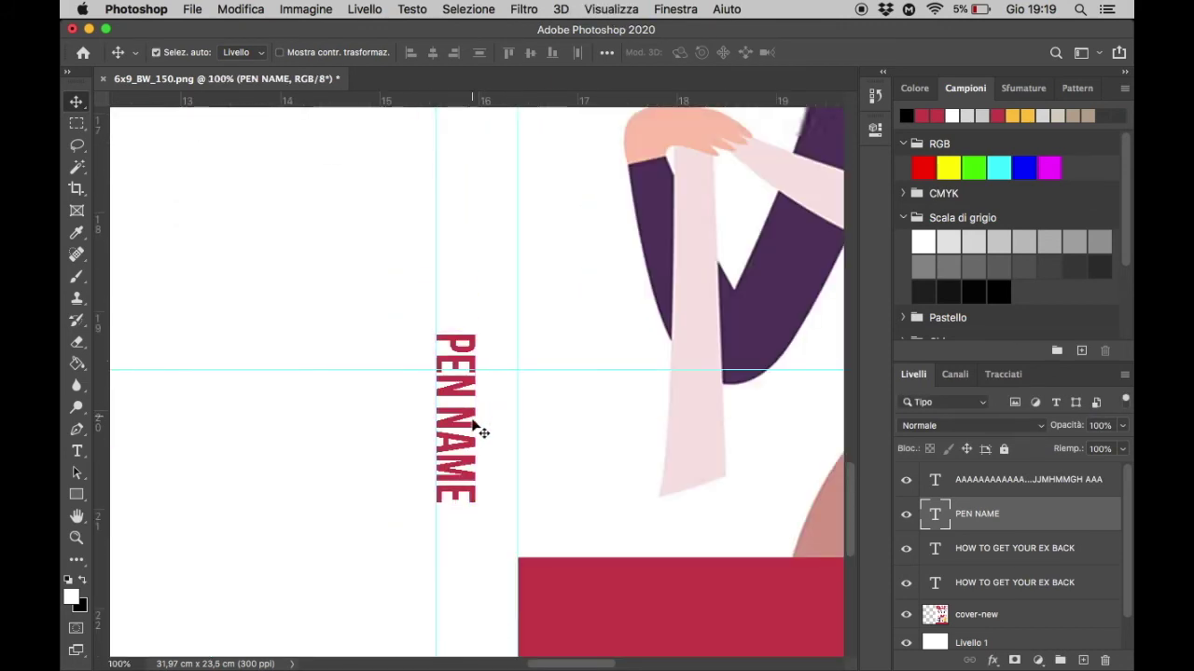
drag(459, 451, 476, 495)
Fit the whole cover in view and hide the guides to preview it.
key(super+minus)
key(super+minus)
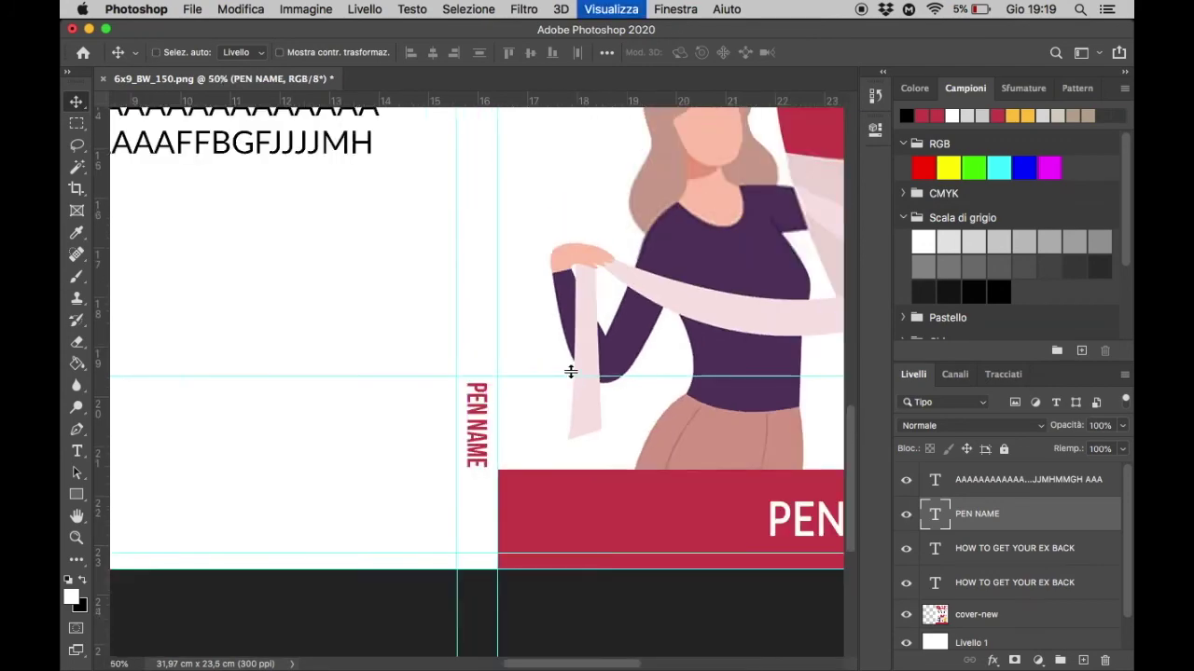
key(super+minus)
key(super+minus)
key(super+minus)
key(super+minus)
key(super+plus)
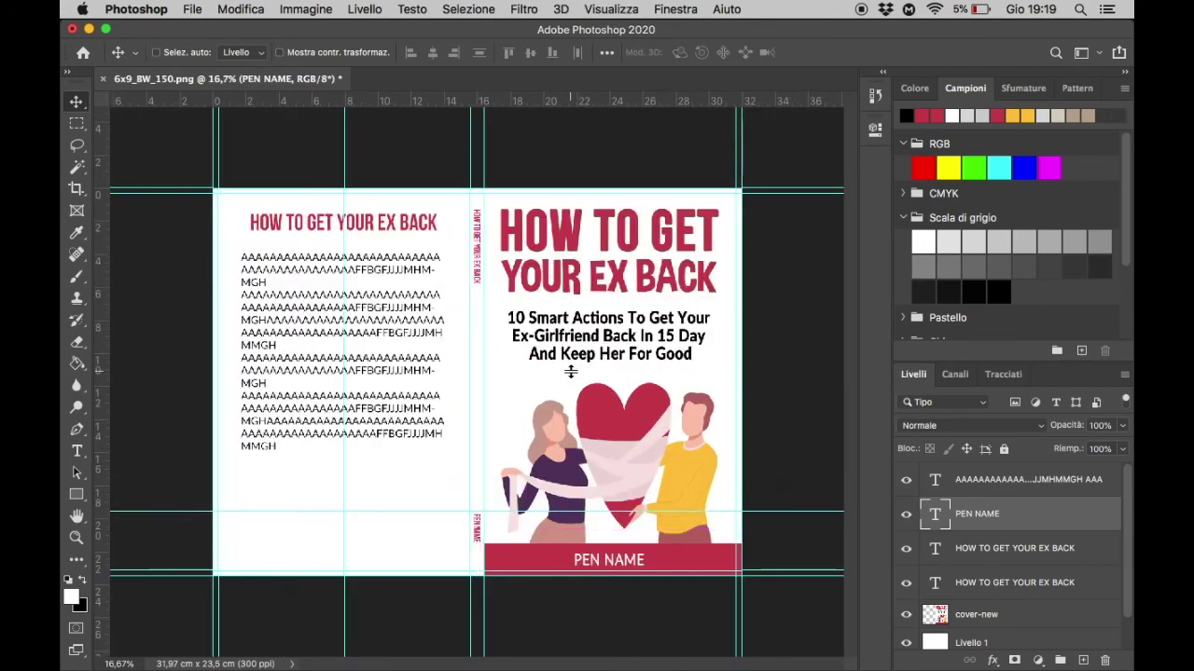
key(super+semicolon)
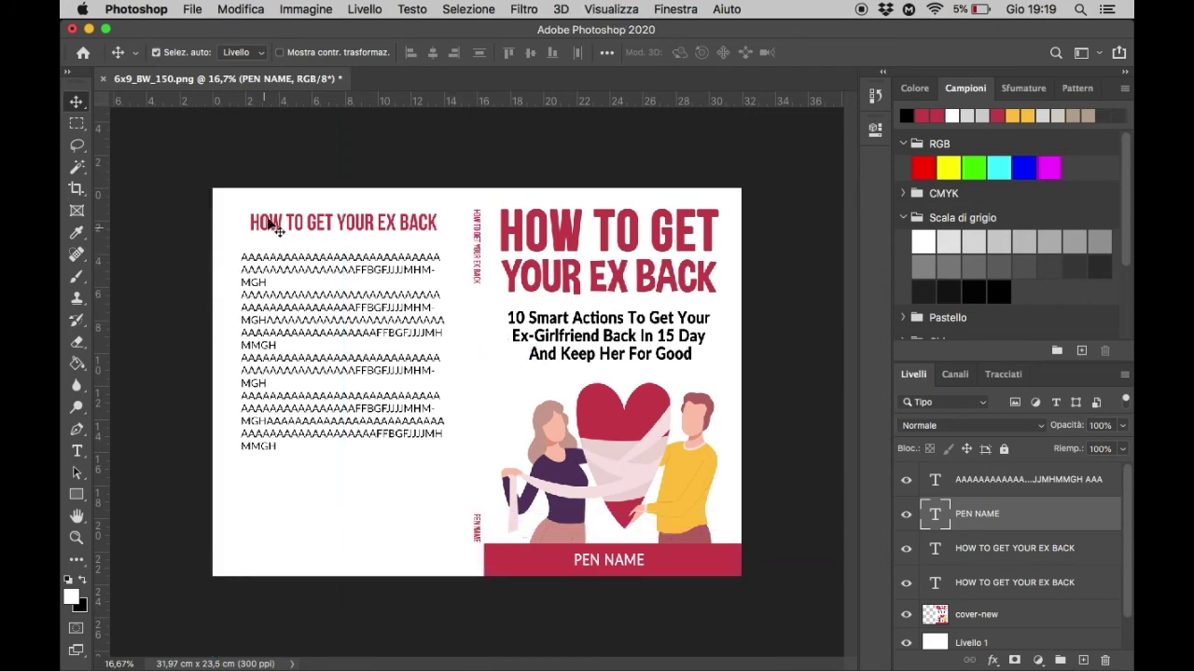
Recolour the spine title text black (000000).
click(77, 451)
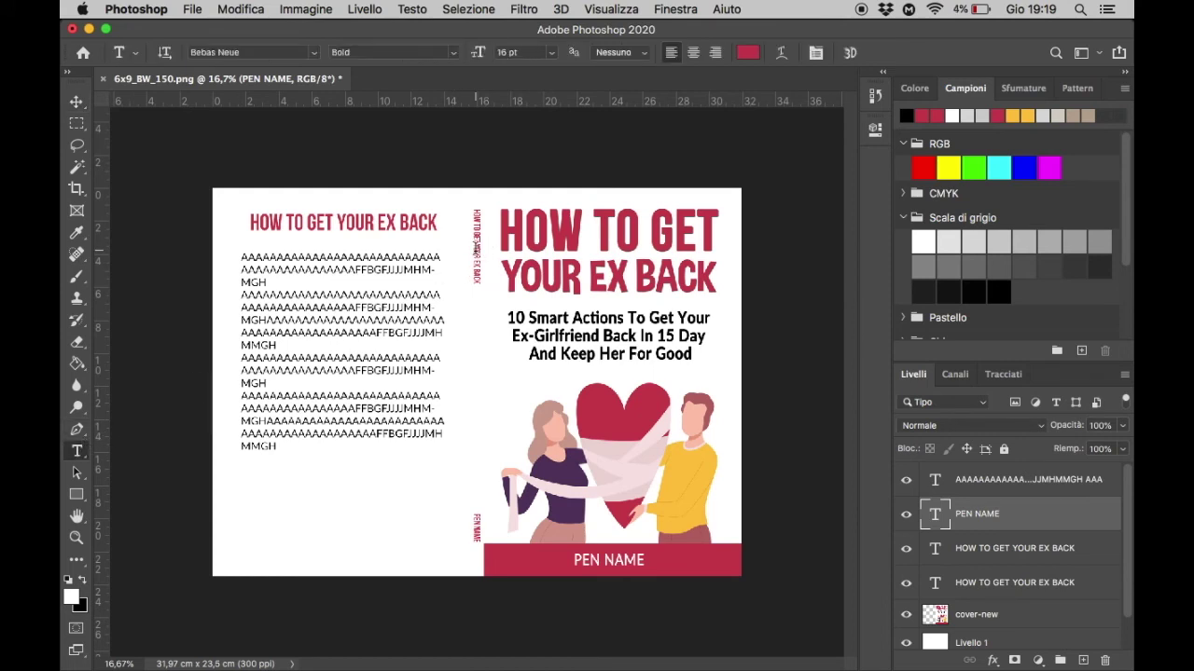
click(476, 250)
key(ctrl+a)
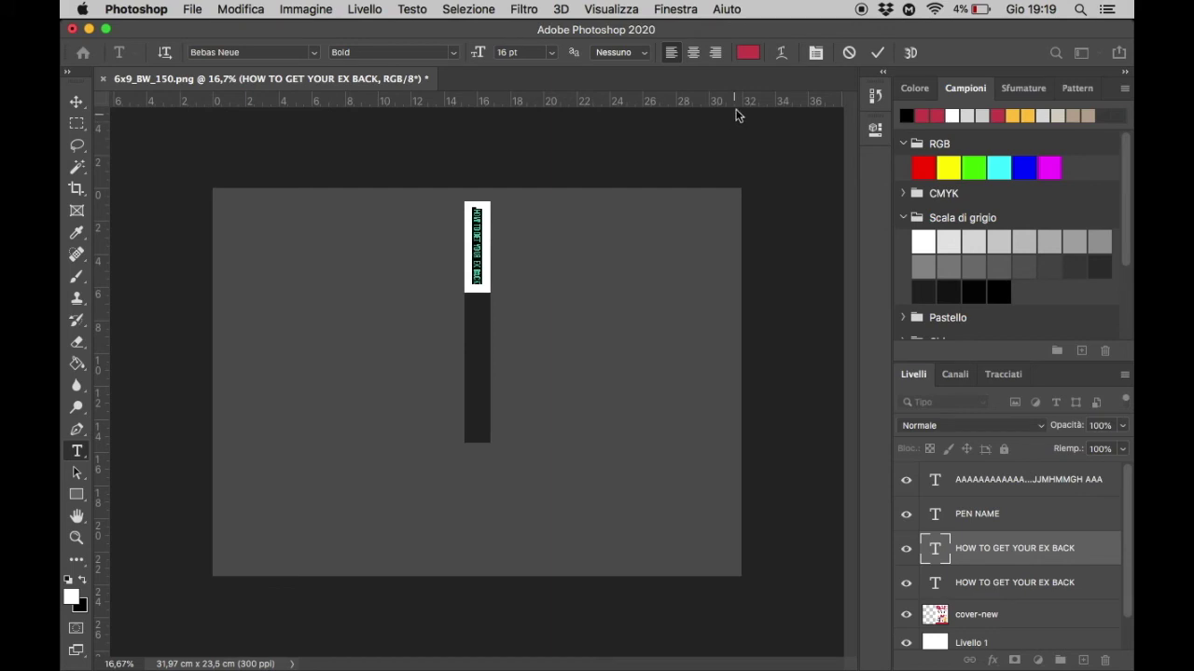
click(750, 52)
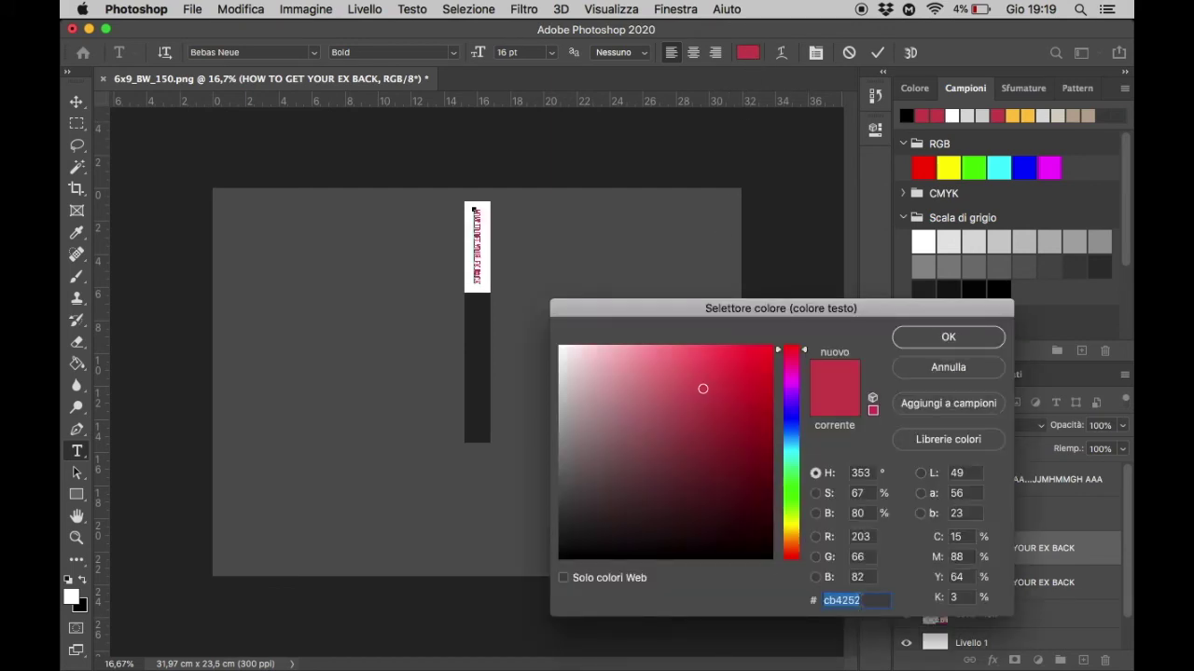
text(000000)
click(951, 341)
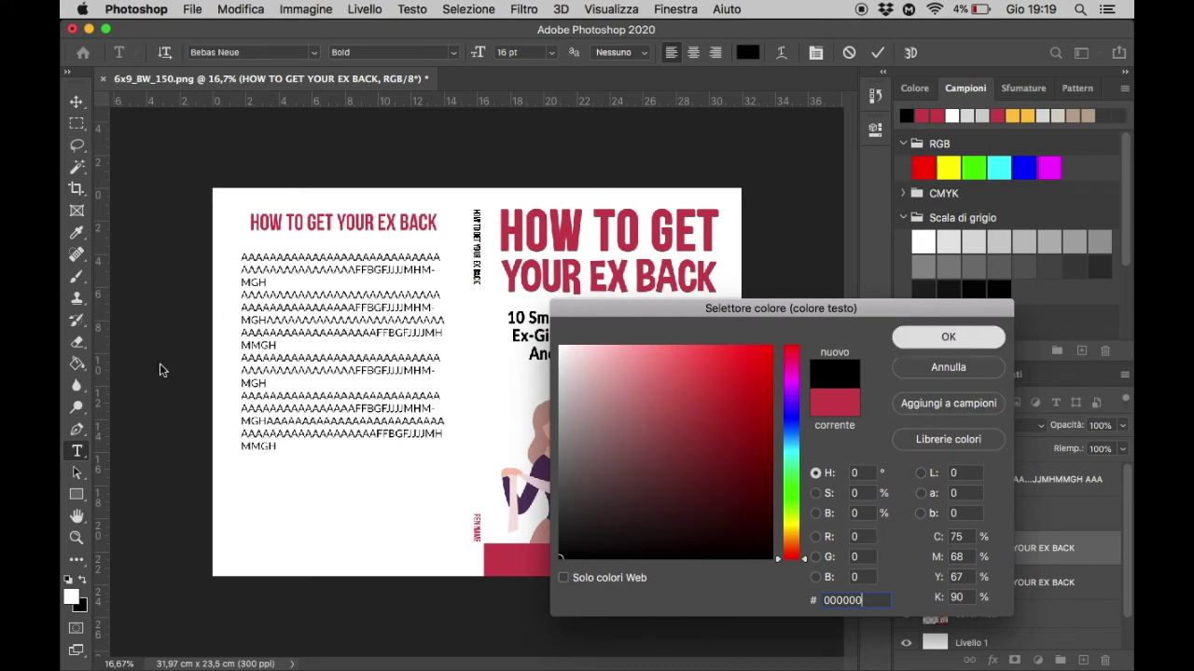
click(77, 101)
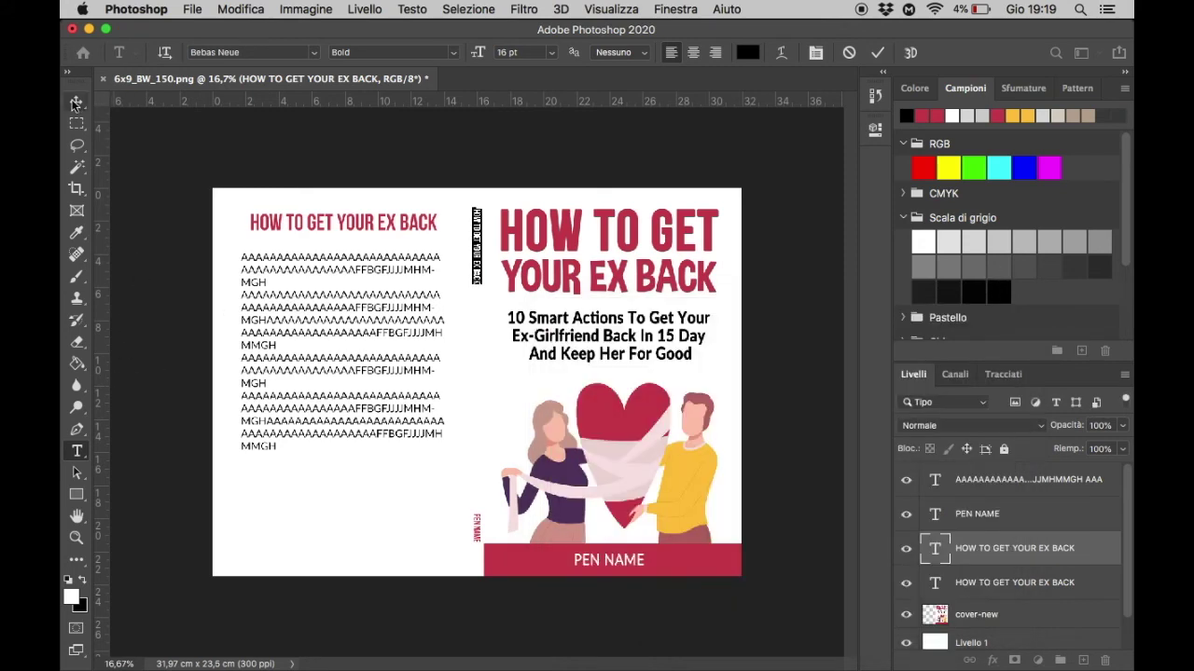
Recolour the spine PEN NAME text black (000000) and check the spine.
click(78, 453)
click(476, 527)
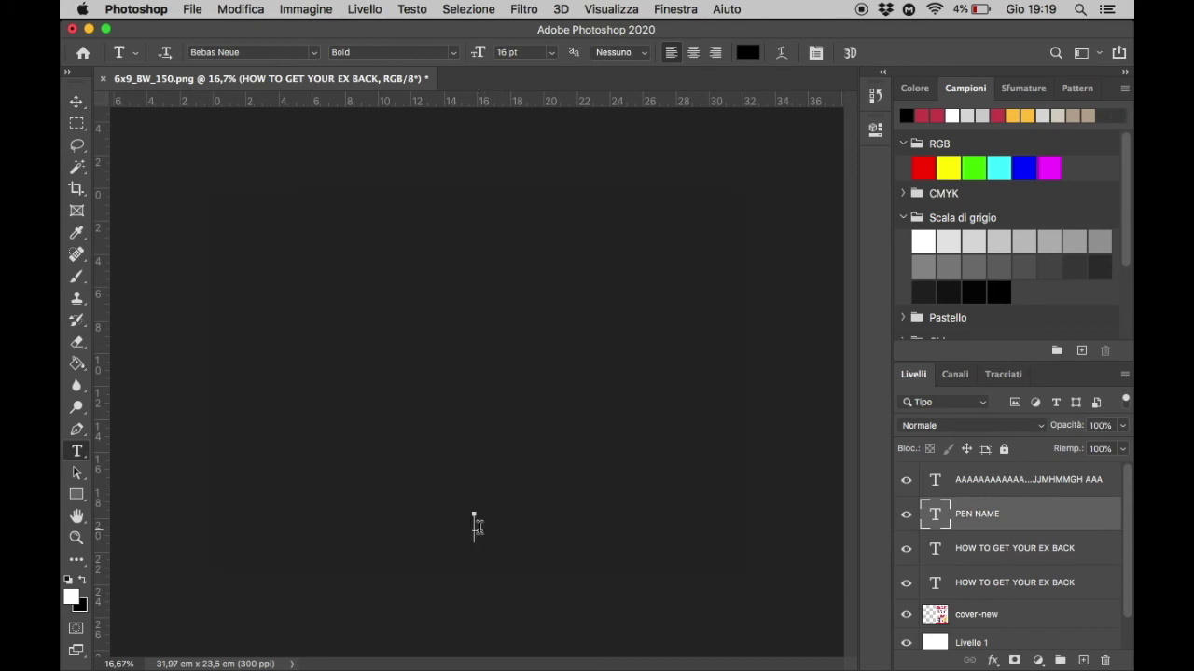
double_click(477, 527)
click(747, 54)
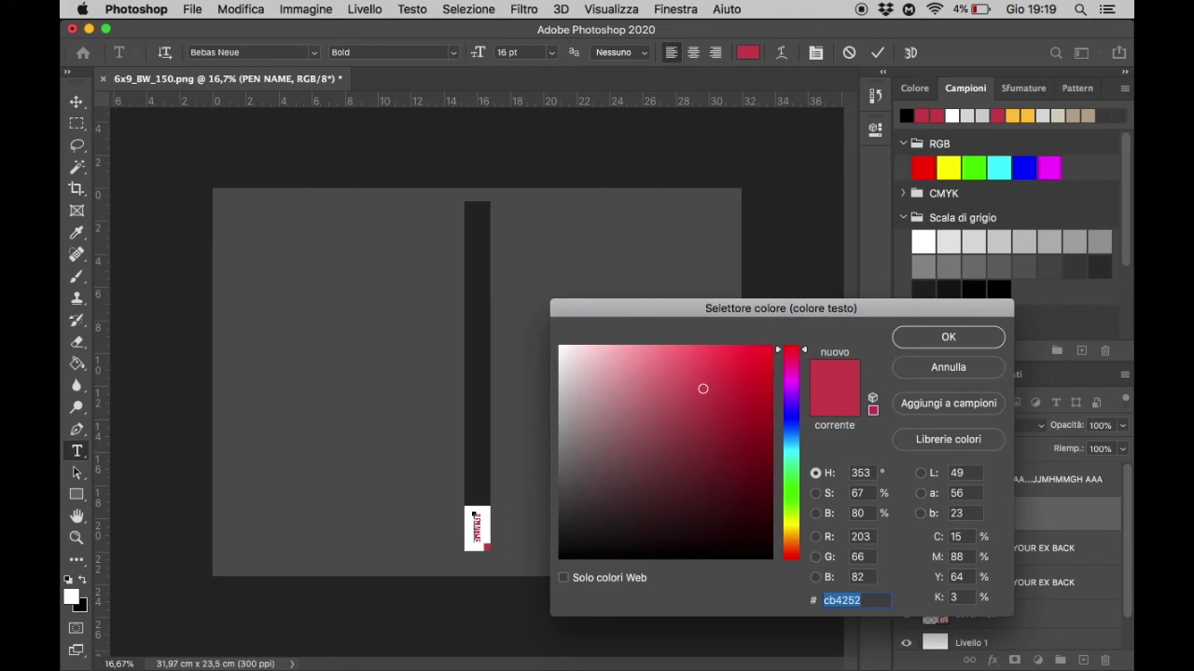
text(000000)
click(945, 336)
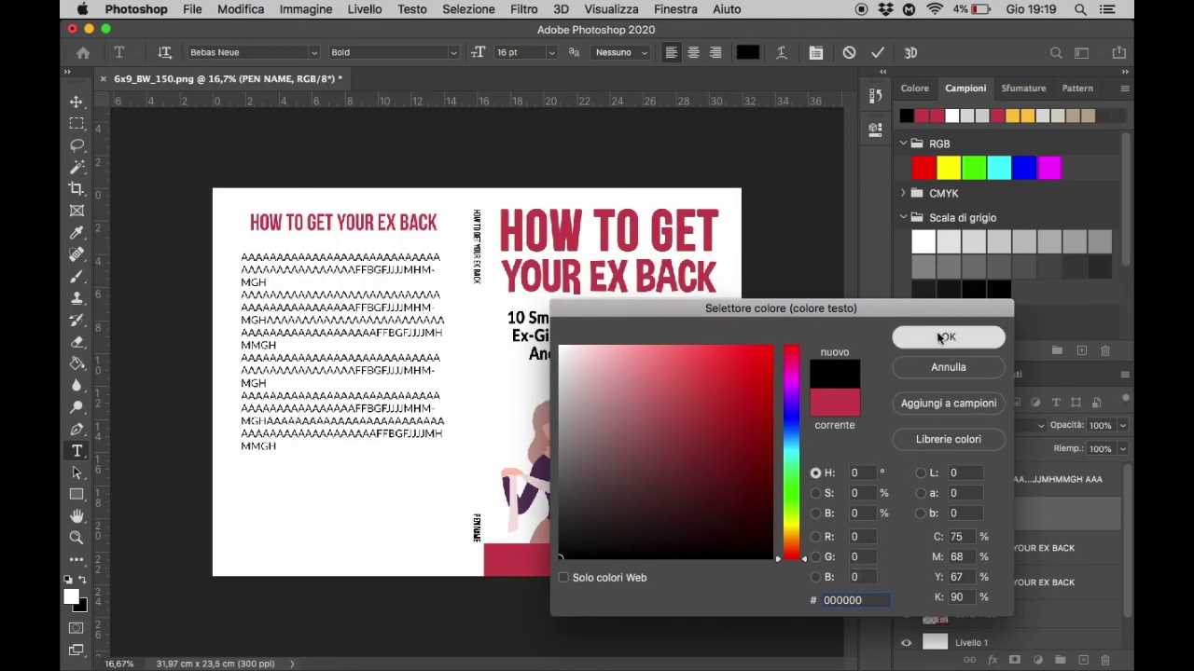
click(76, 101)
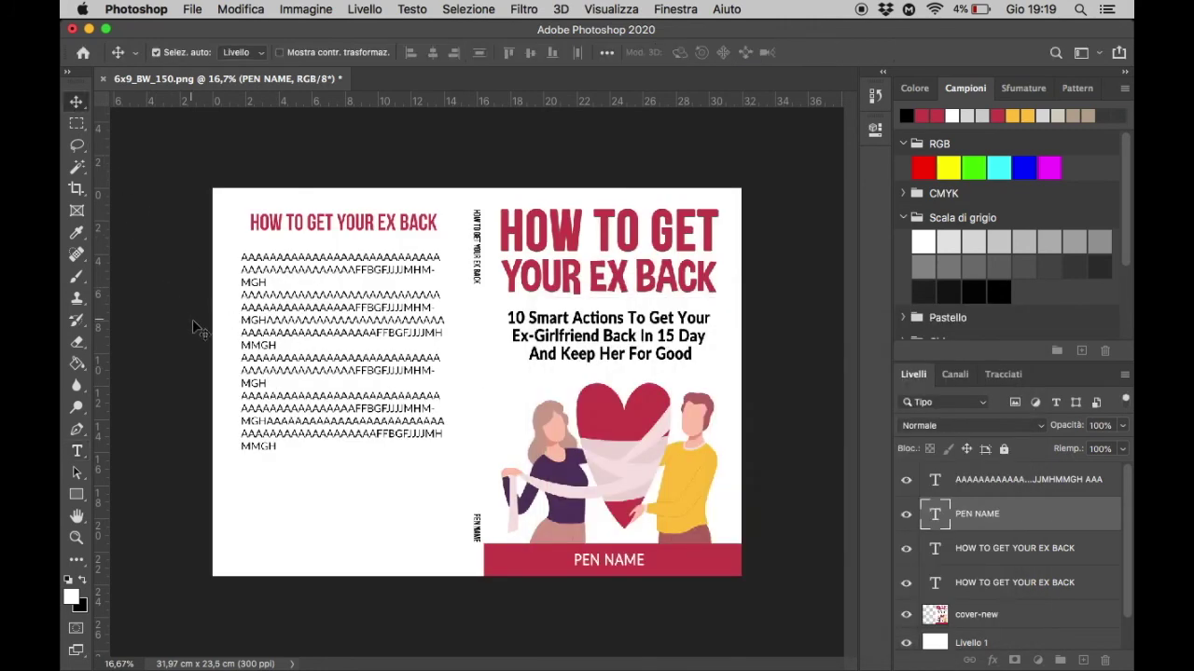
key(ctrl+plus)
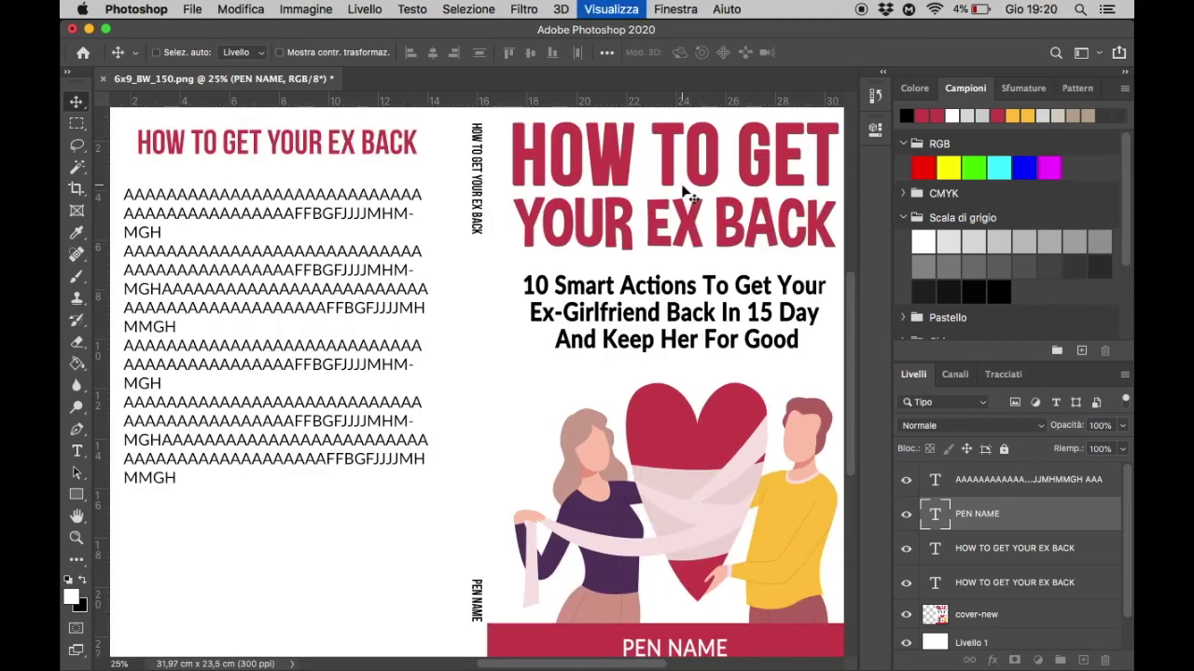
key(ctrl+minus)
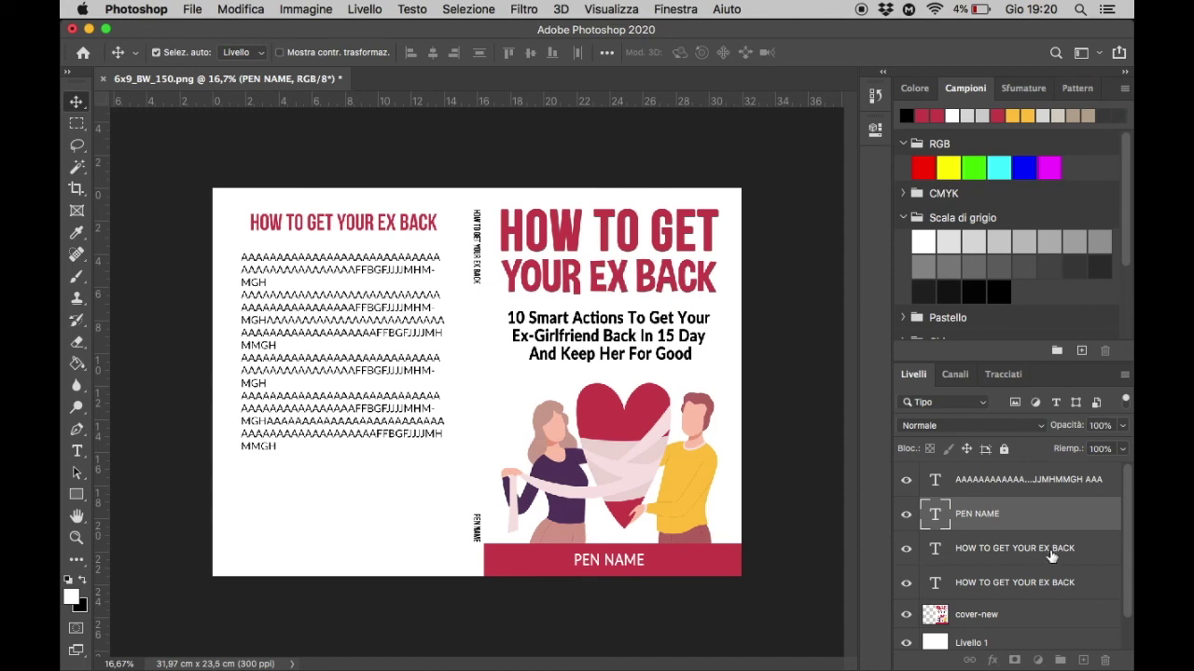
scroll(1036, 578, down, 1)
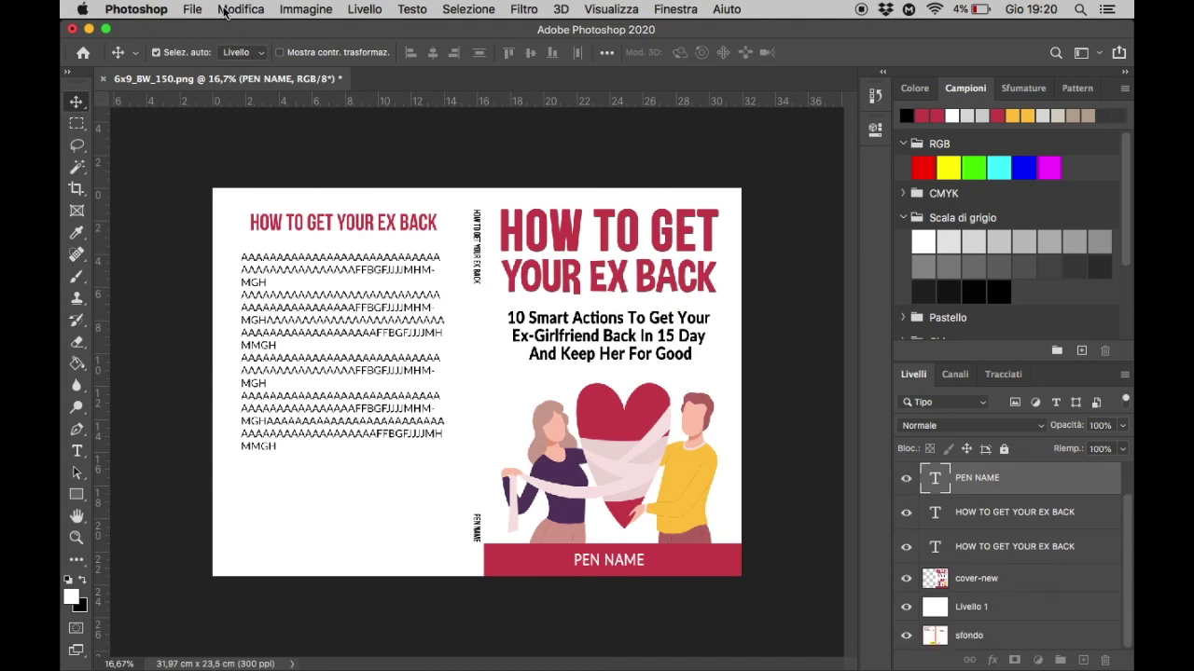
Save the cover under the new name PAPERBACK-TEST in Photoshop format.
click(193, 9)
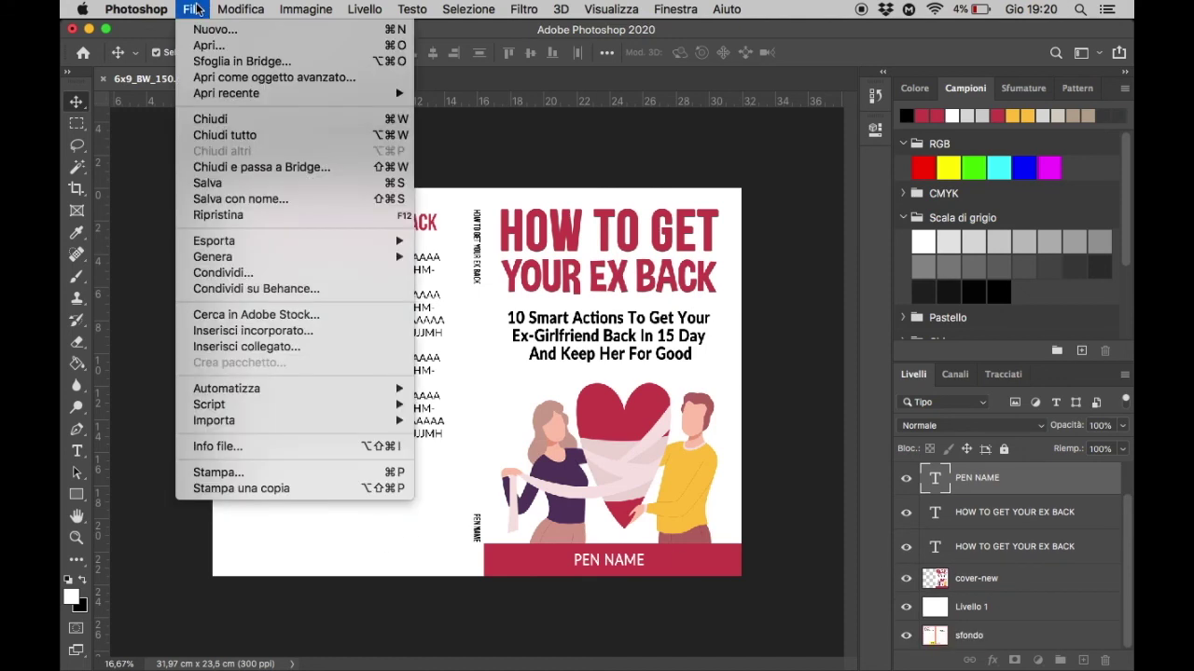
click(204, 186)
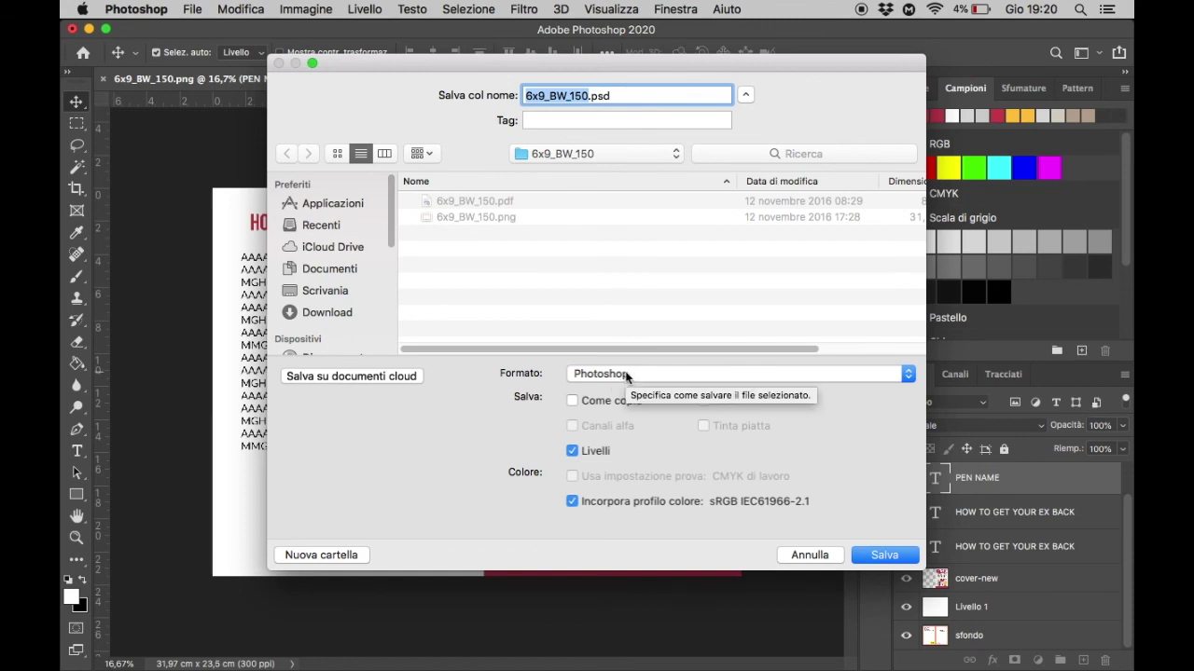
text(PAPERBACK-TEST)
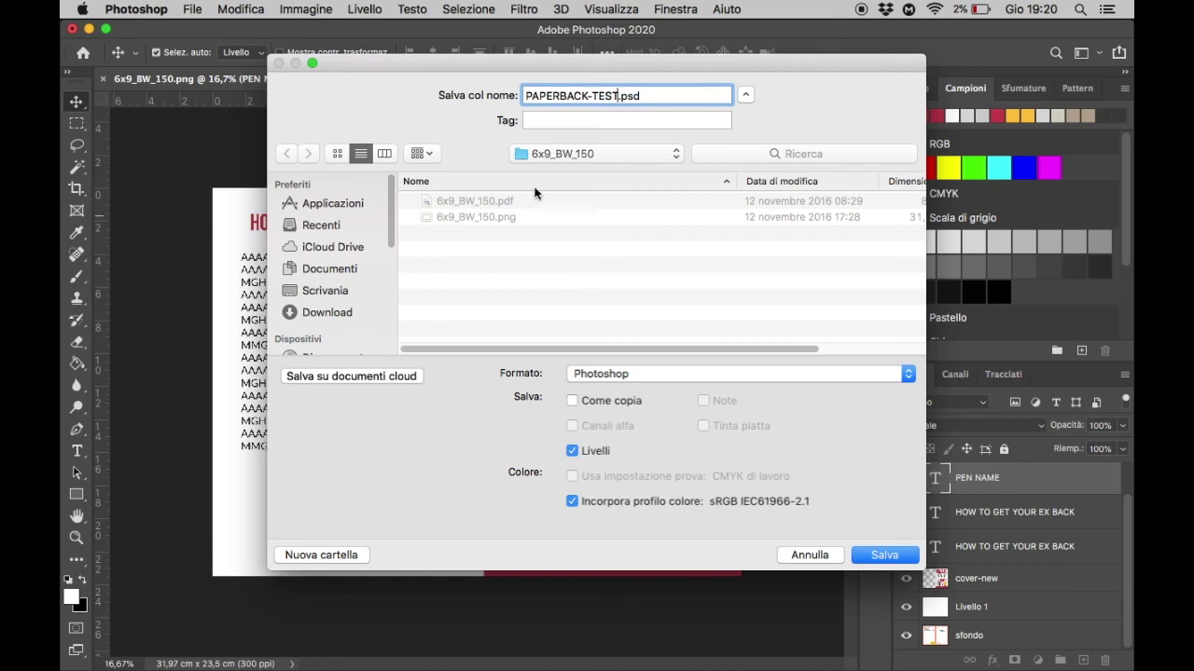
Save the cover as PAPERBACK-TEST.psd, accepting the Photoshop format compatibility option.
click(880, 554)
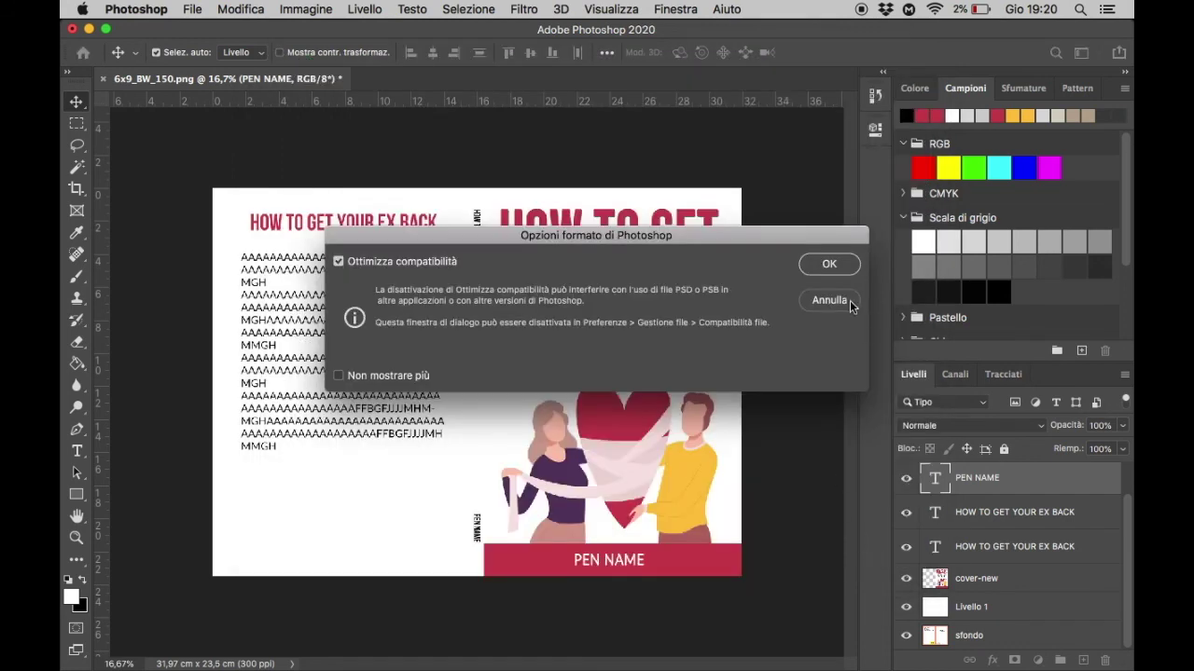
click(829, 264)
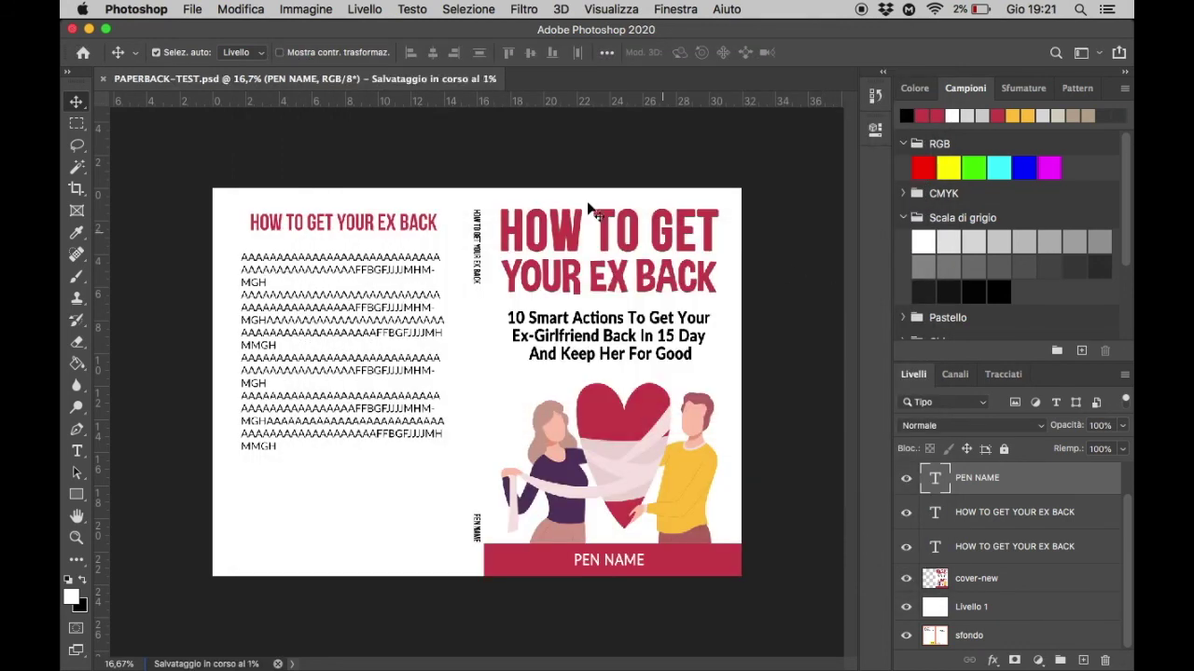
click(186, 11)
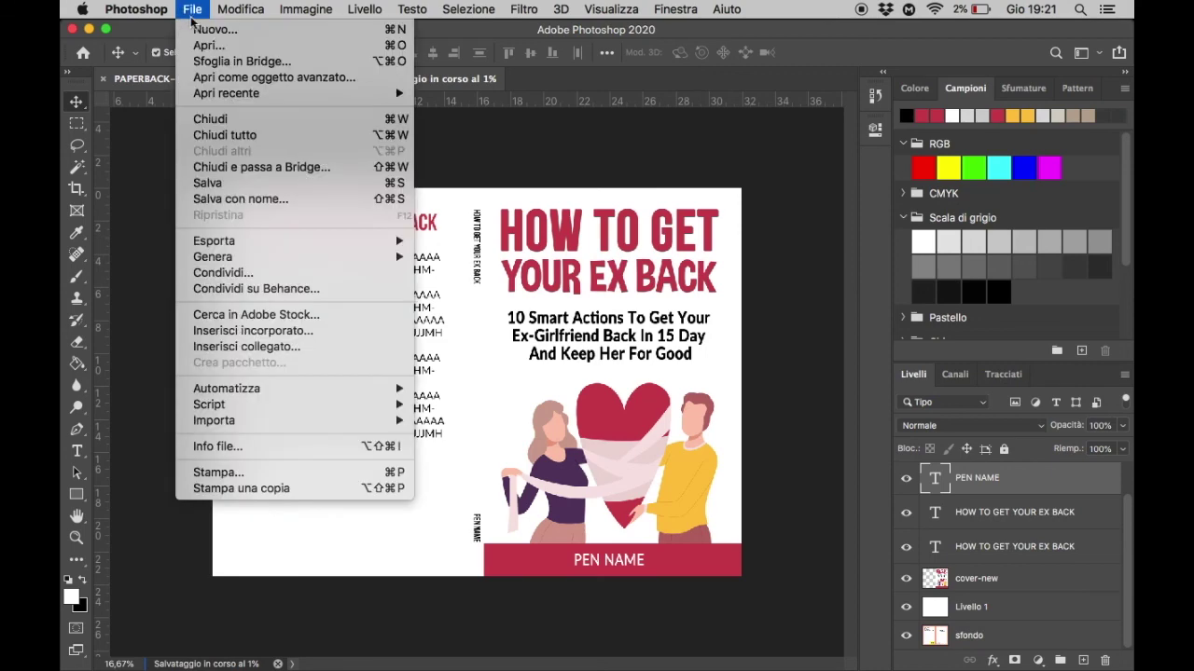
Save a copy named PAPERBACK-TEST.pdf in Photoshop PDF format.
click(224, 199)
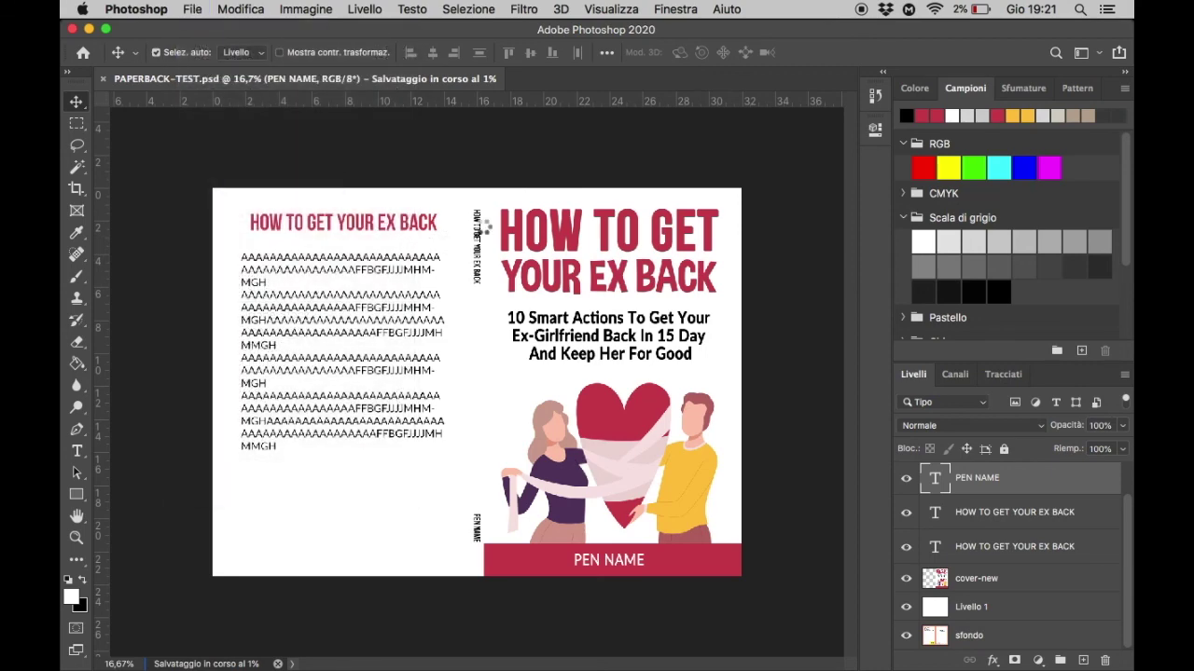
key(super+shift+s)
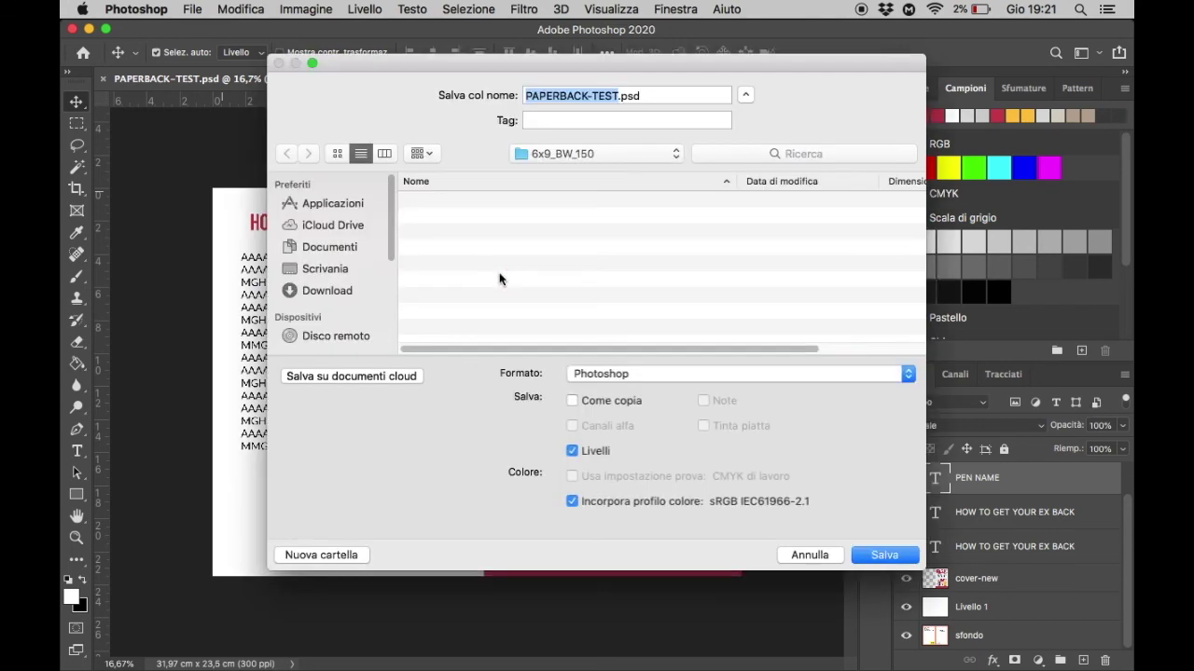
click(613, 374)
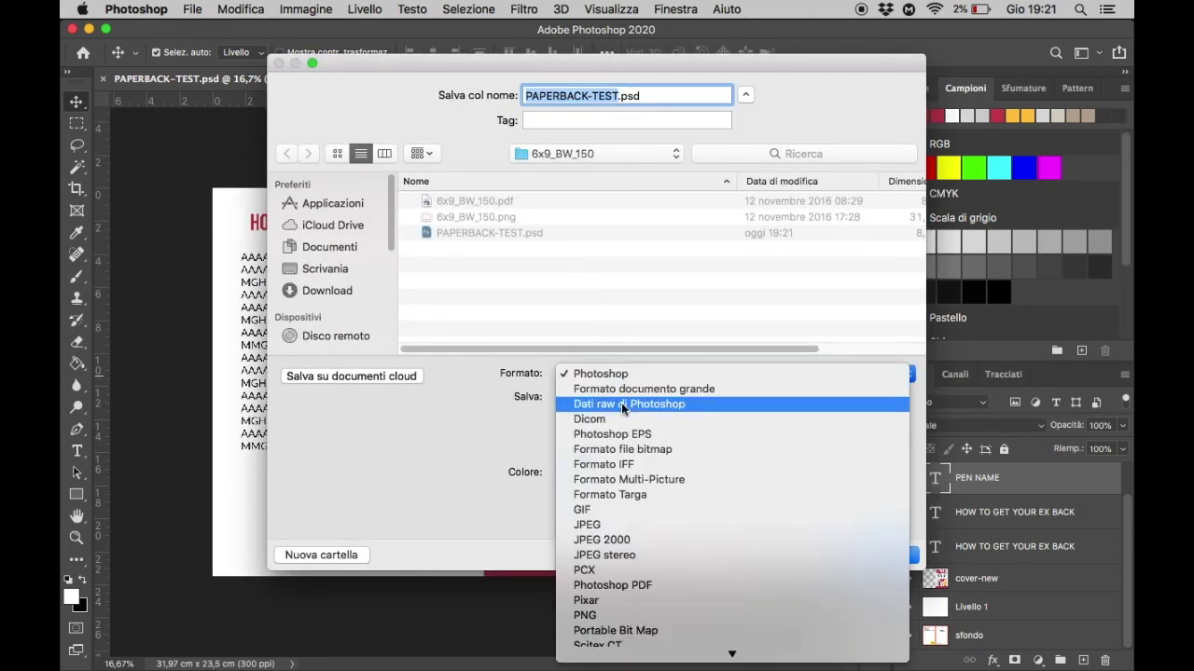
click(624, 586)
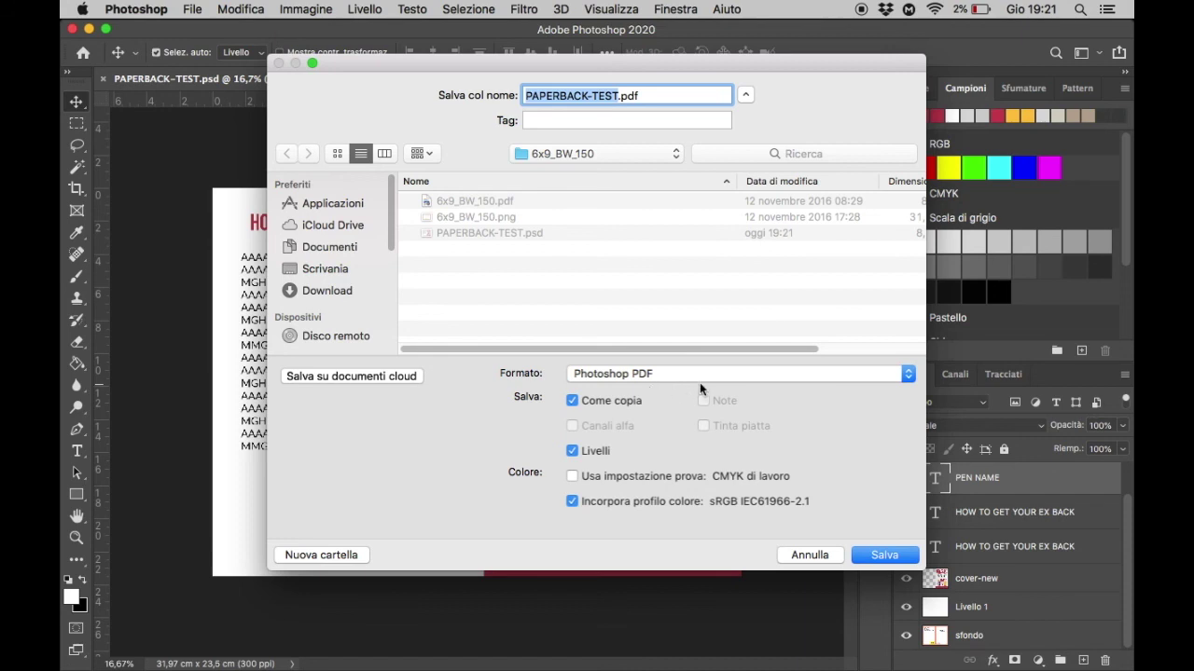
click(883, 557)
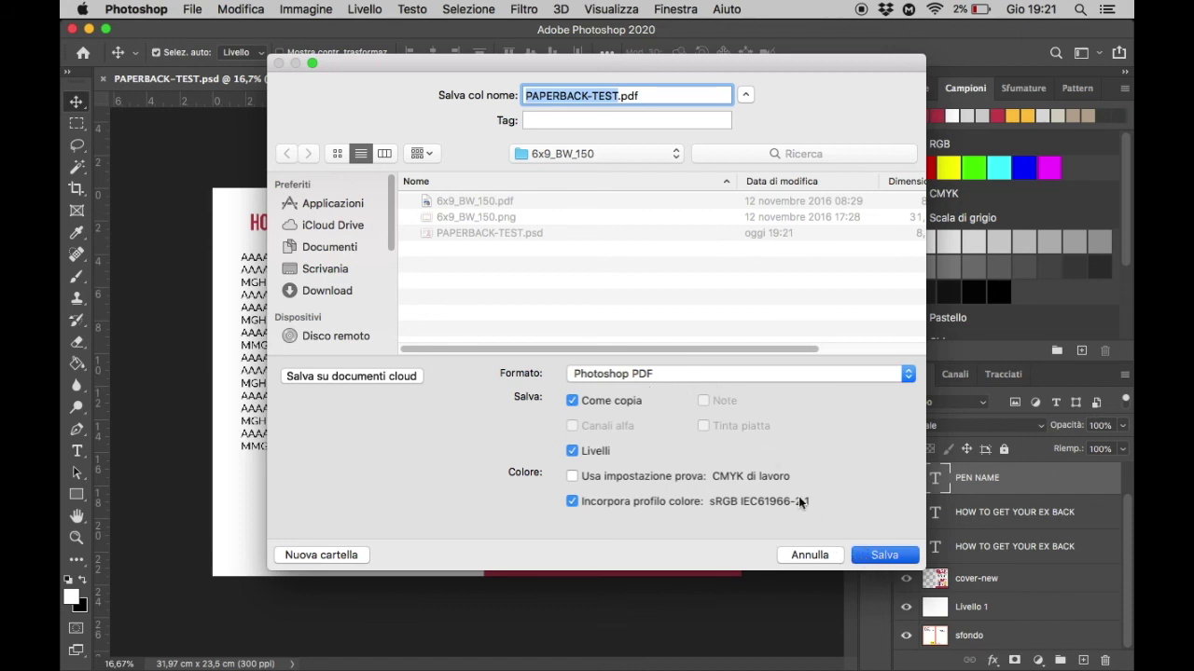
click(871, 560)
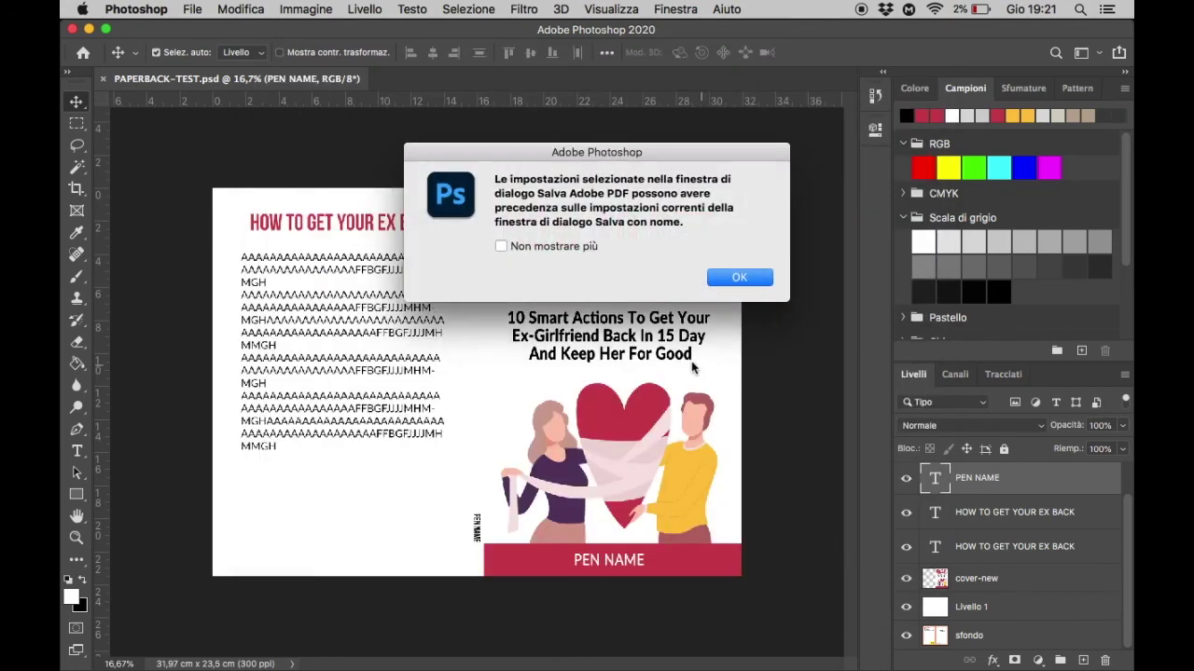
Save the PDF with High Quality Print settings, without preserving Photoshop editing capabilities.
click(732, 279)
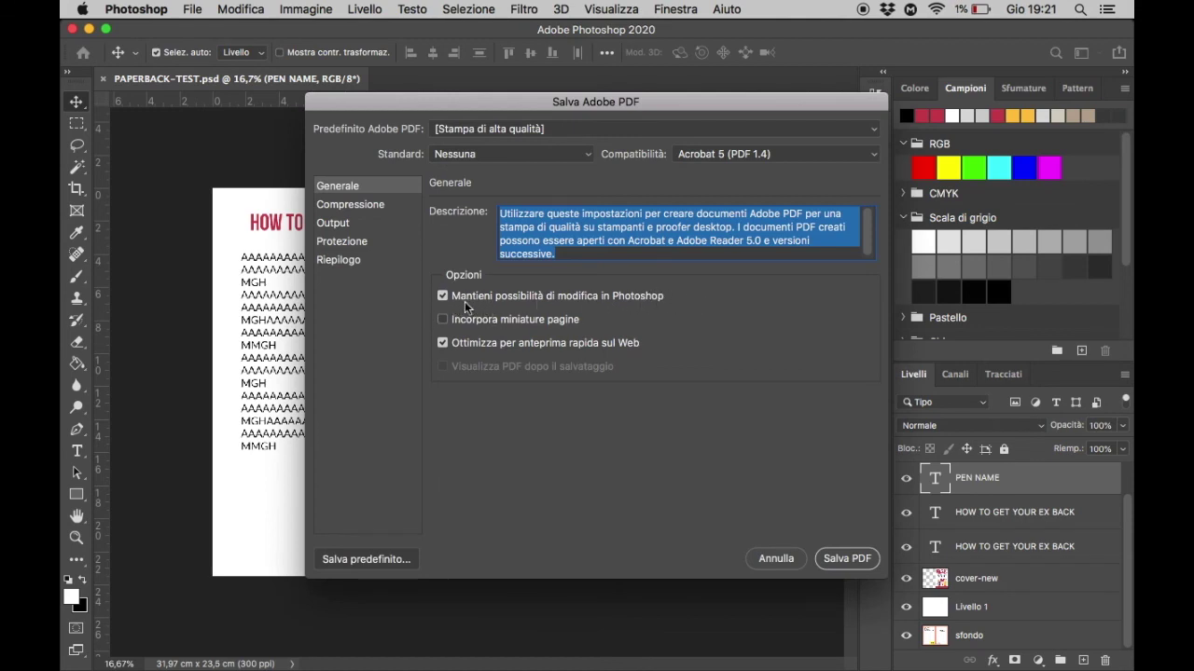
click(443, 298)
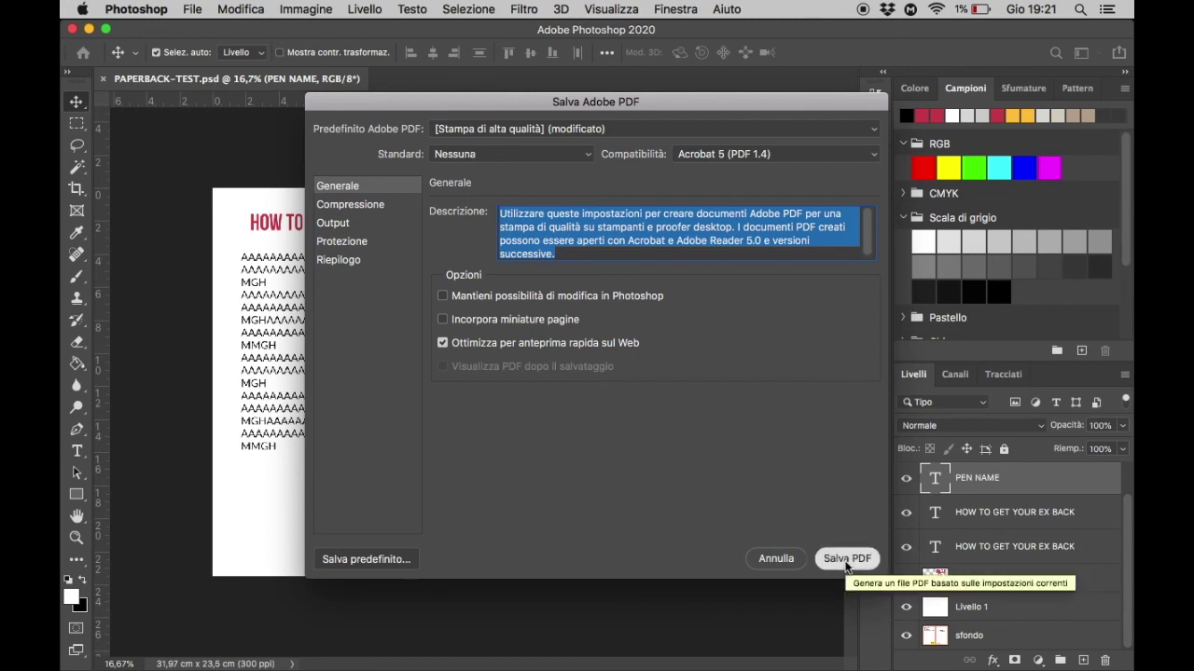
click(847, 560)
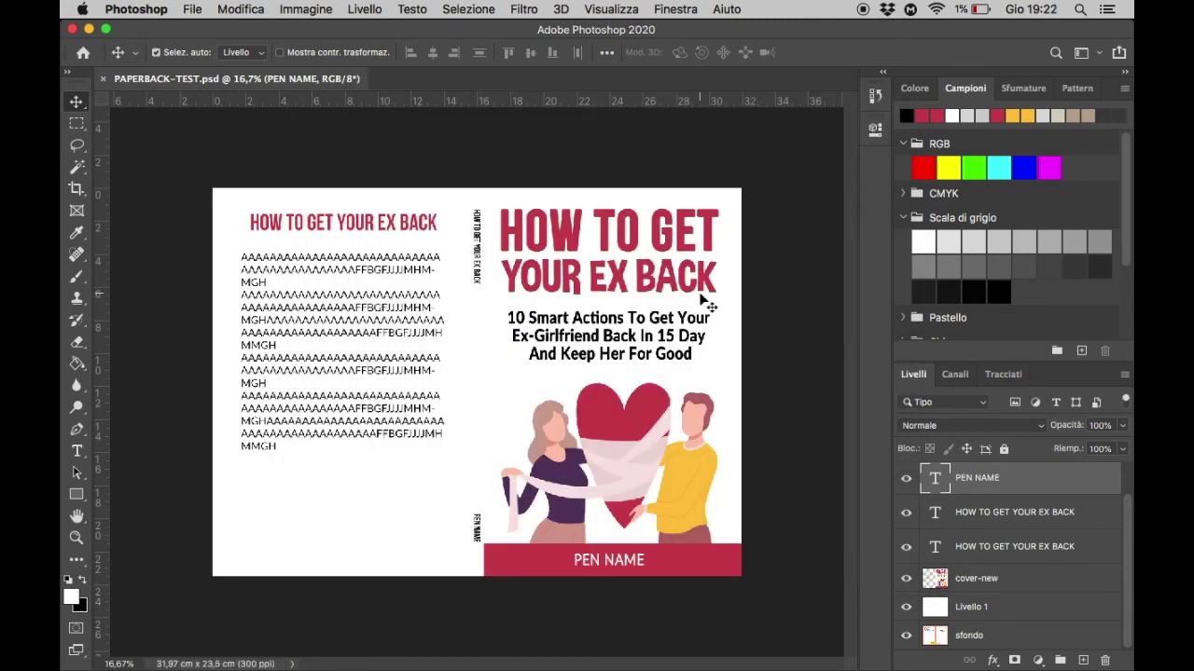